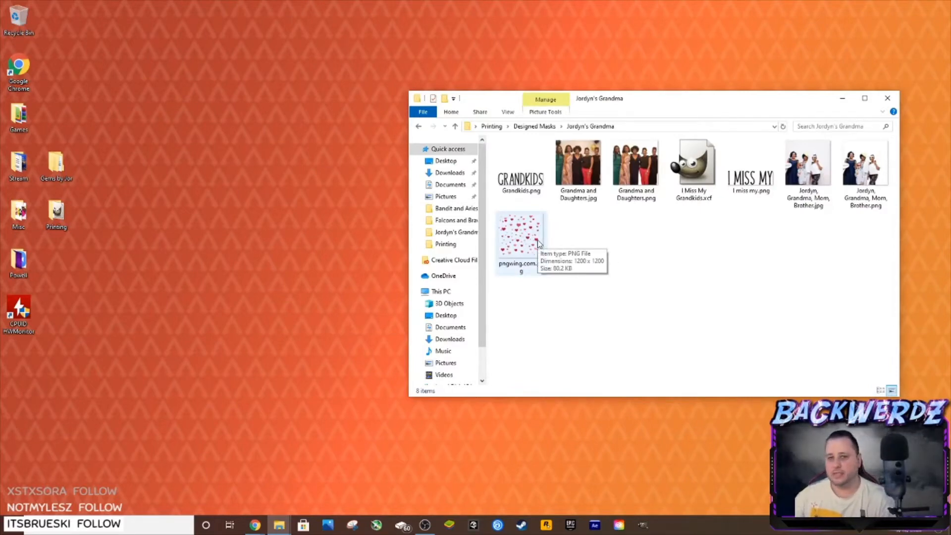
Go to the Misc folder inside Printing, open Adult Large Mask.psd in GIMP with conversion to built-in sRGB, and view the template.
{"action": "left_click", "coordinate": [417, 128]}
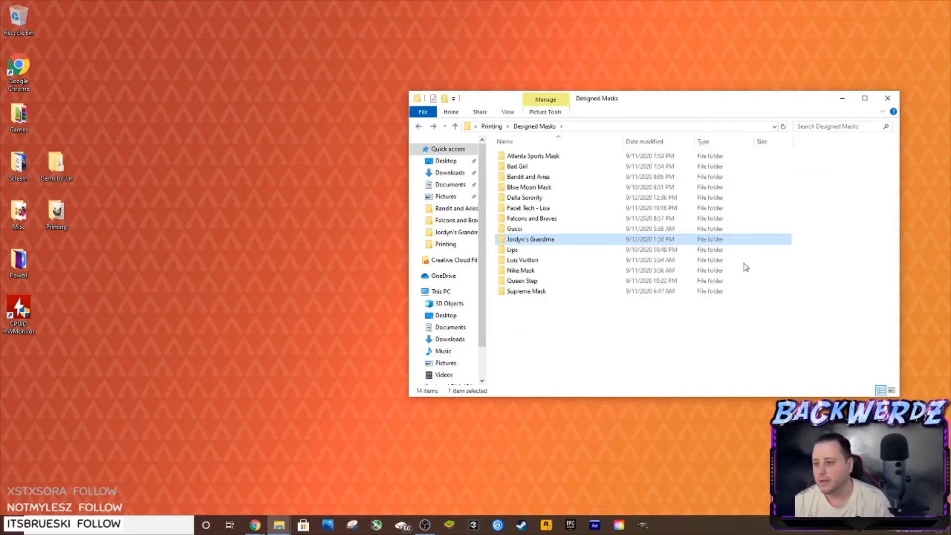
{"action": "left_click", "coordinate": [417, 127]}
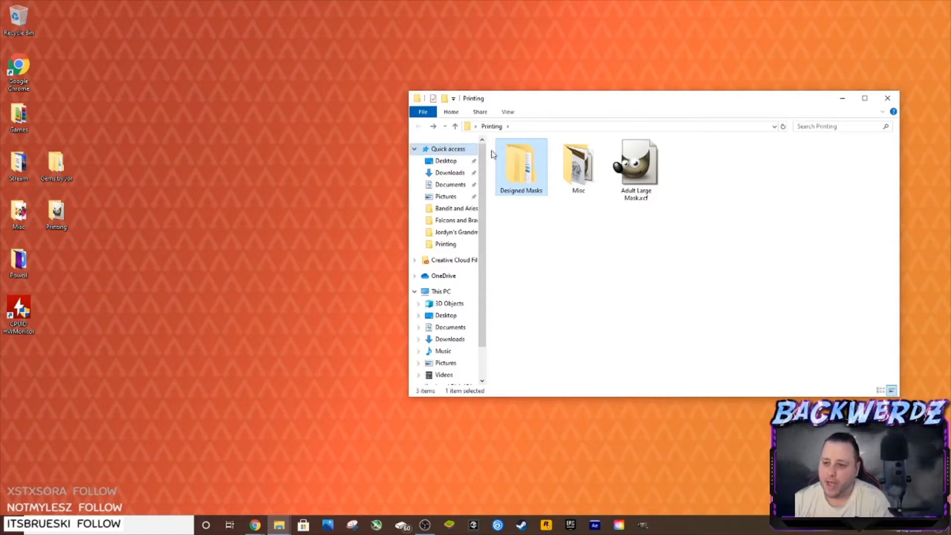
{"action": "left_click", "coordinate": [572, 169]}
{"action": "double_click", "coordinate": [572, 169]}
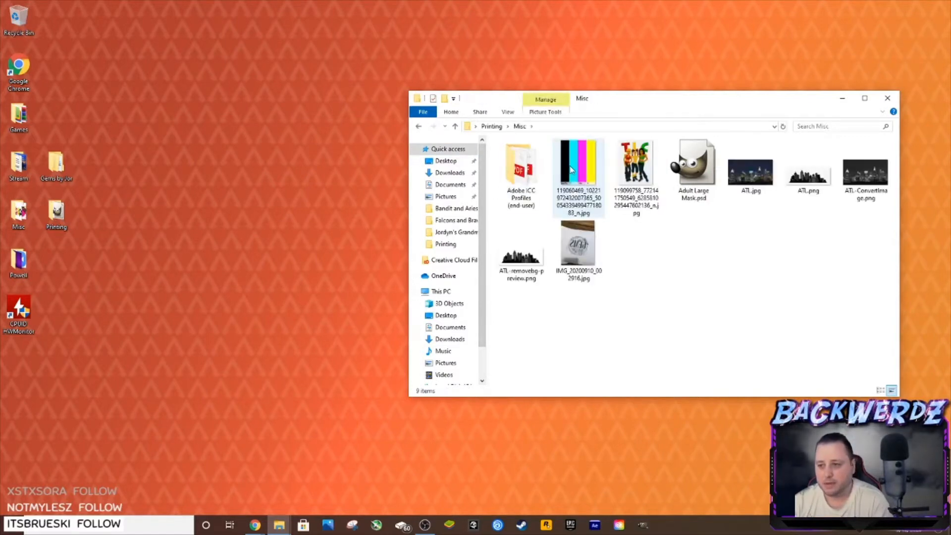
{"action": "left_click", "coordinate": [696, 198]}
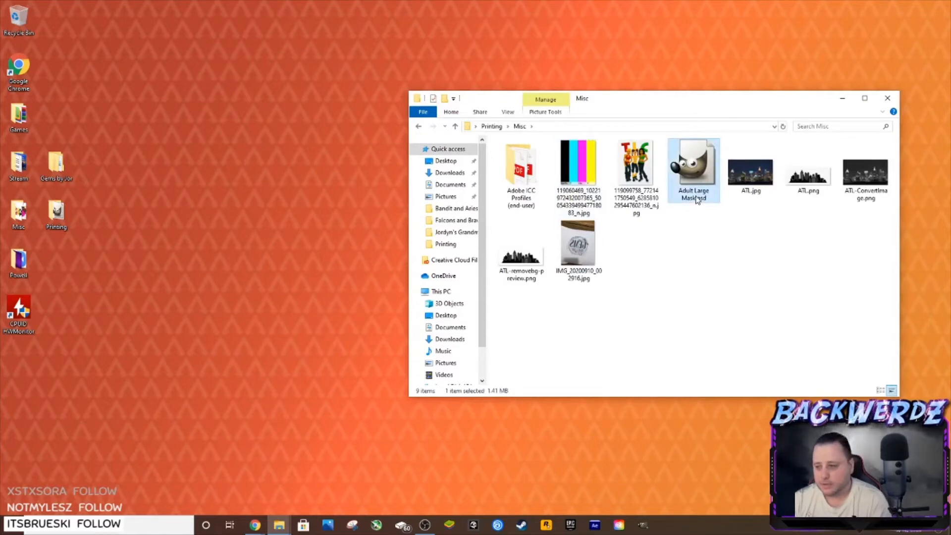
{"action": "double_click", "coordinate": [696, 198]}
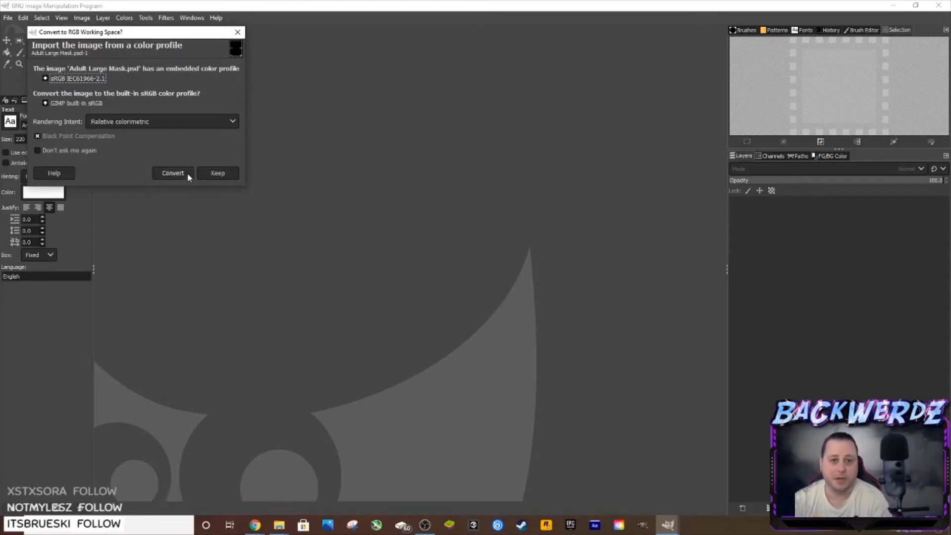
{"action": "left_click", "coordinate": [173, 172]}
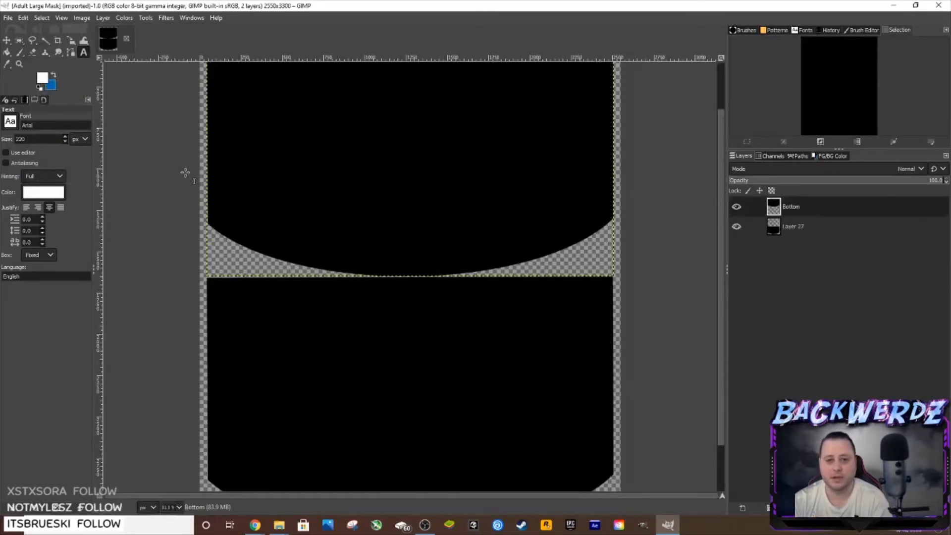
{"action": "scroll", "coordinate": [184, 170], "scroll_direction": "down", "scroll_amount": 3}
Return to the Printing folder and open Adult Large Mask.xcf in GIMP.
{"action": "left_click", "coordinate": [893, 5]}
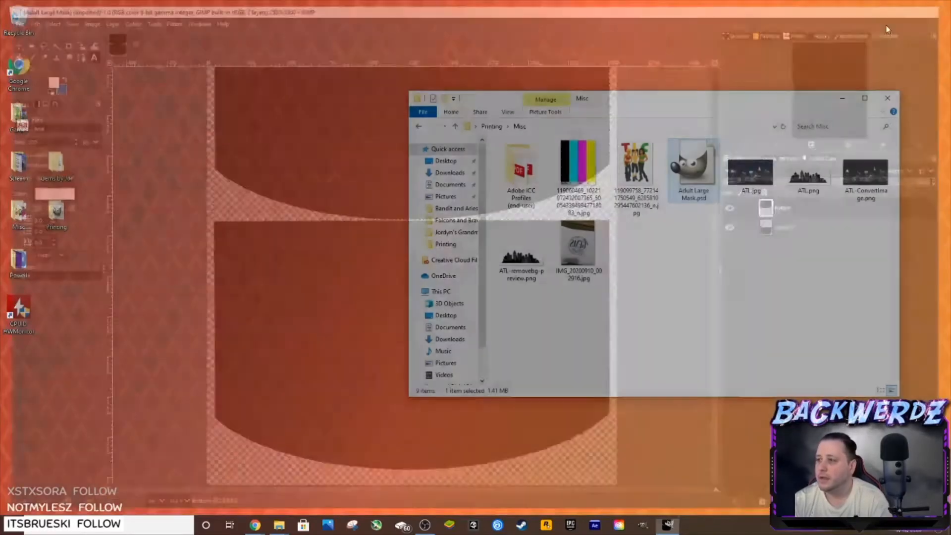
{"action": "left_click", "coordinate": [419, 127]}
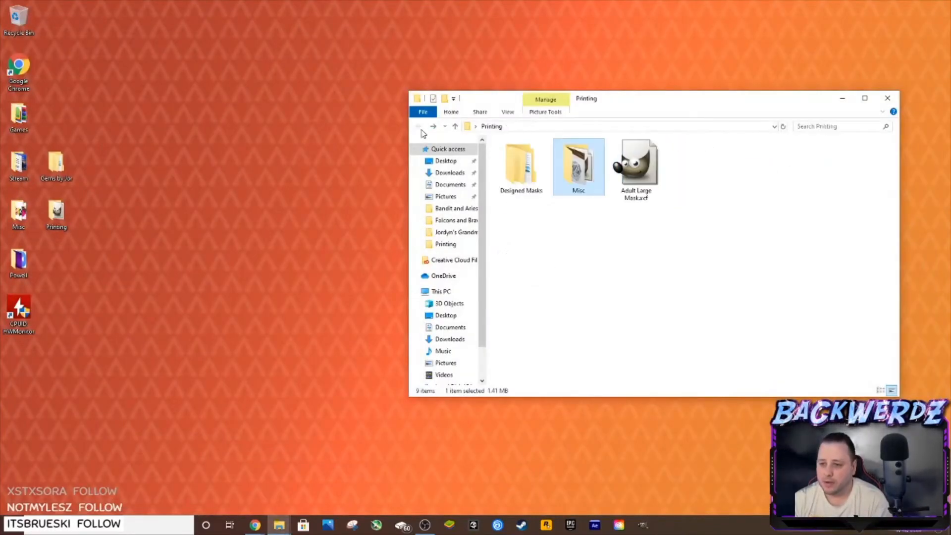
{"action": "double_click", "coordinate": [644, 191]}
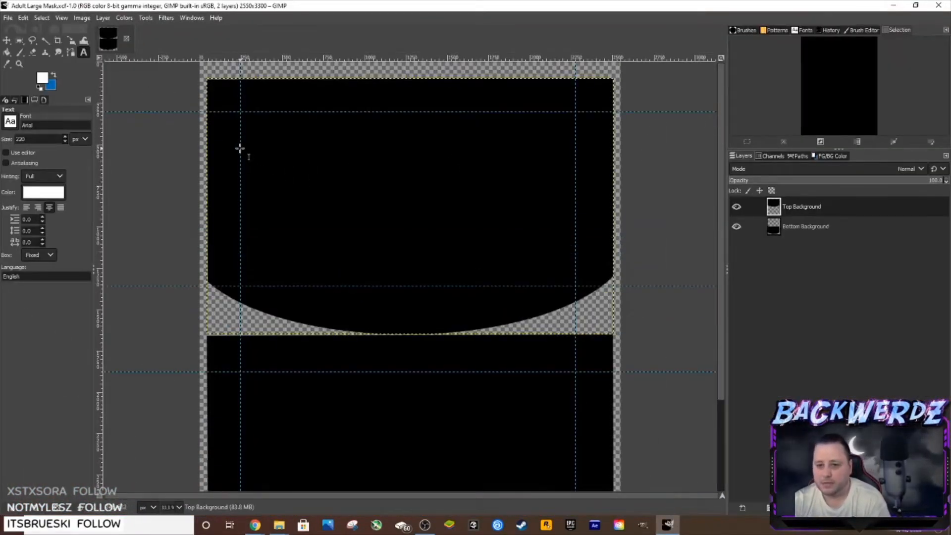
Place a vertical guide along the existing guide near the mask's left edge and save the file.
{"action": "left_click_drag", "start_coordinate": [100, 156], "coordinate": [240, 158]}
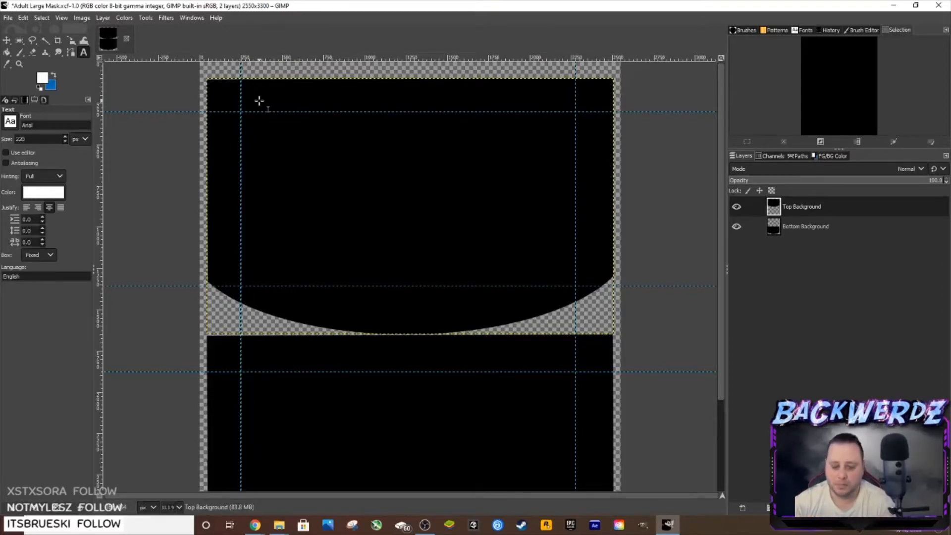
{"action": "key", "text": "ctrl+s"}
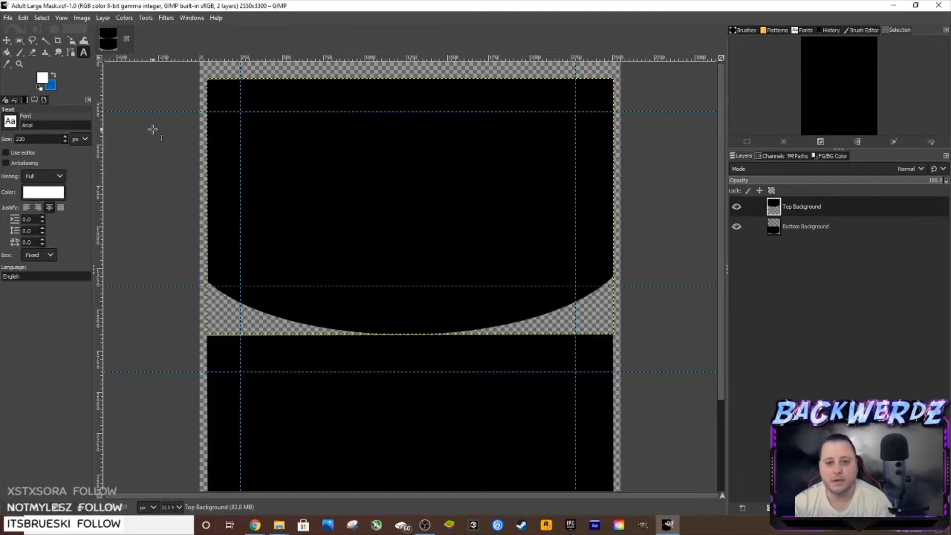
Add a new guide by percent with vertical direction at position 50% of the mask template.
{"action": "left_click", "coordinate": [82, 18]}
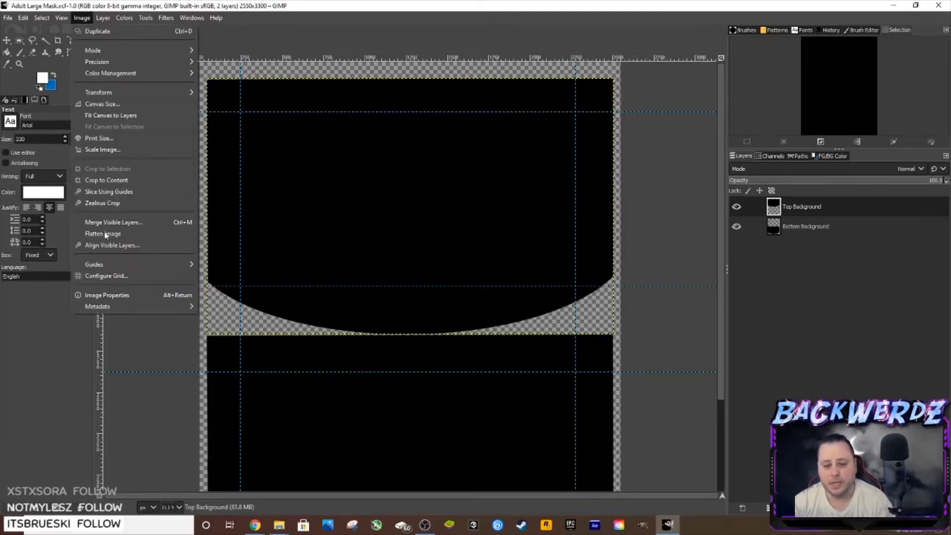
{"action": "mouse_move", "coordinate": [140, 262]}
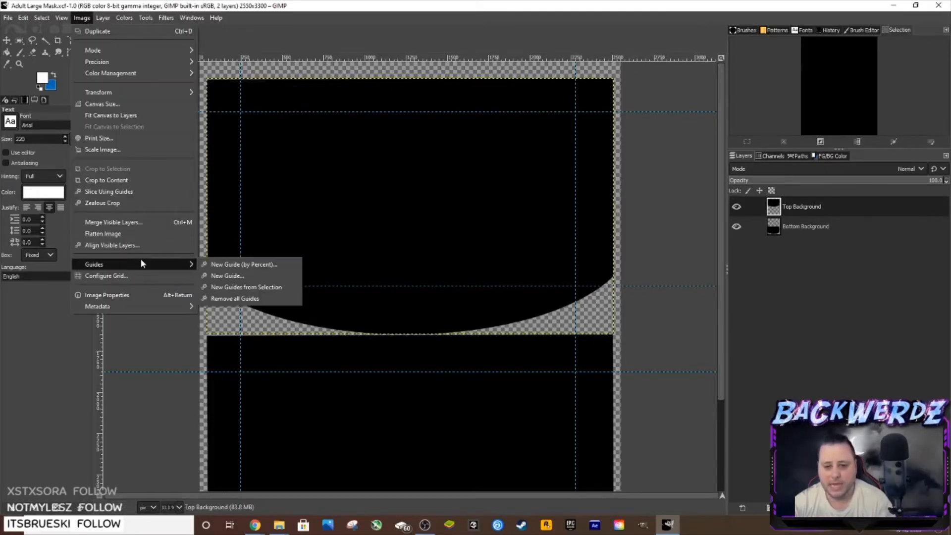
{"action": "left_click", "coordinate": [241, 265]}
{"action": "left_click", "coordinate": [491, 248]}
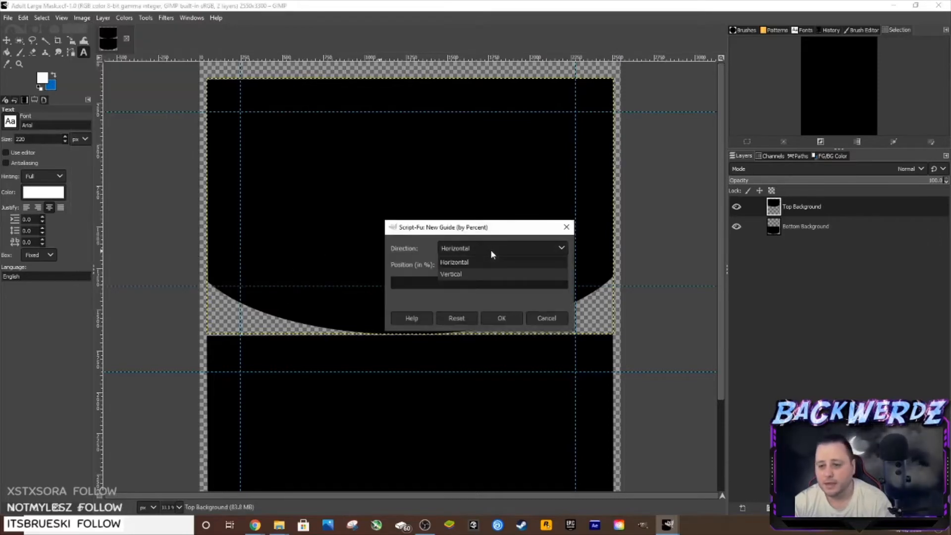
{"action": "left_click", "coordinate": [480, 274]}
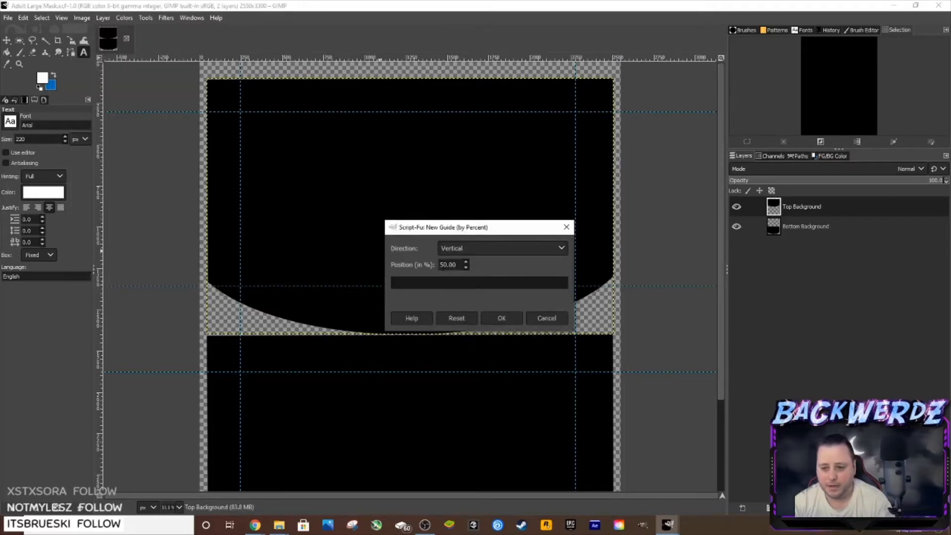
{"action": "left_click", "coordinate": [502, 321]}
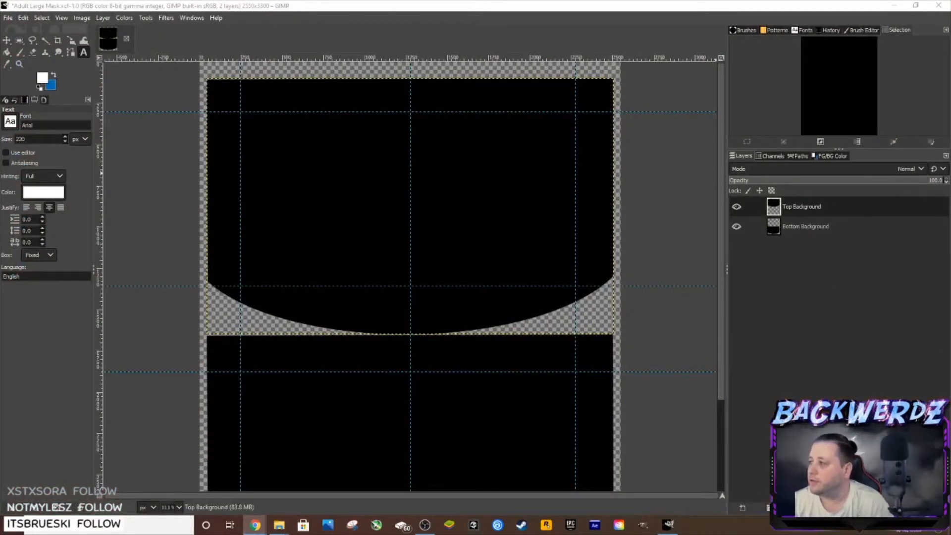
Switch to Chrome, maximize its window and open 1001fonts.com.
{"action": "left_click", "coordinate": [255, 524]}
{"action": "left_click_drag", "start_coordinate": [488, 92], "coordinate": [488, 4]}
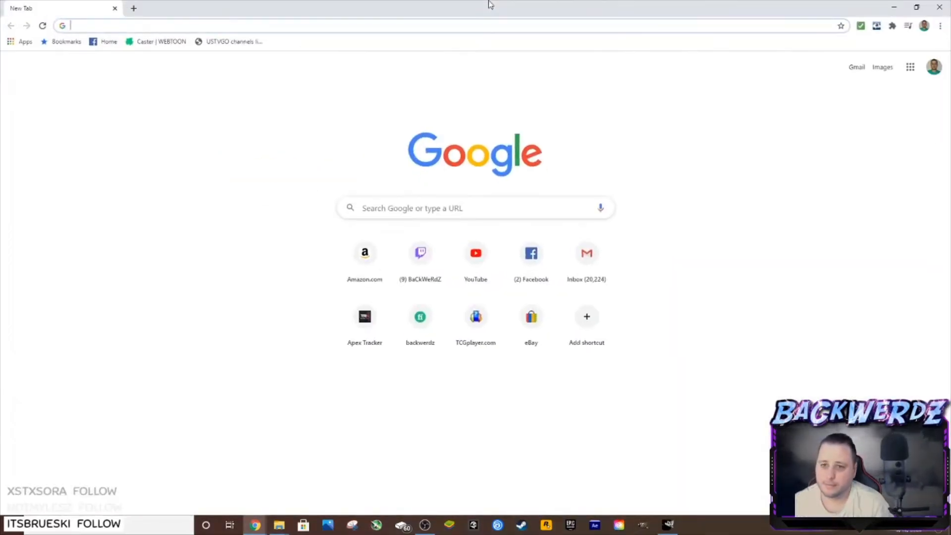
{"action": "type", "text": "1001fonts.com"}
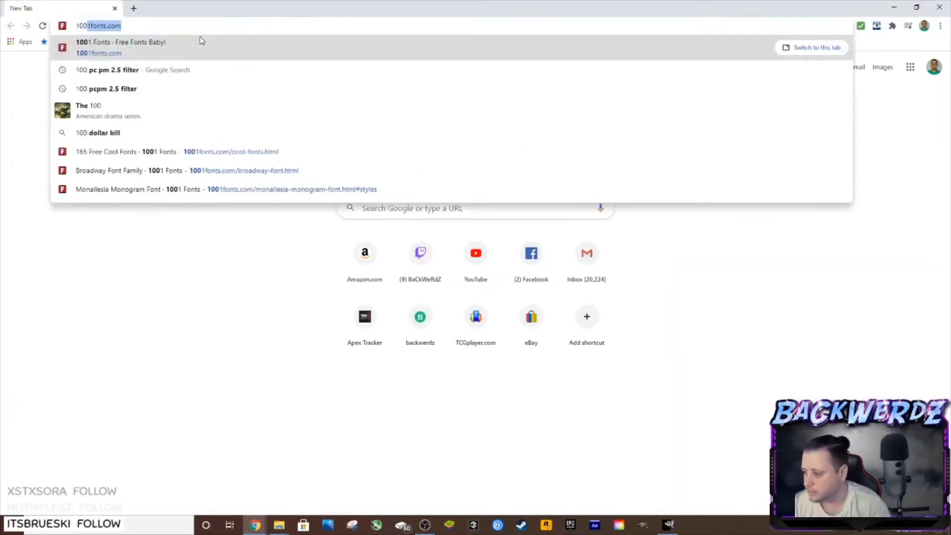
{"action": "left_click", "coordinate": [202, 40]}
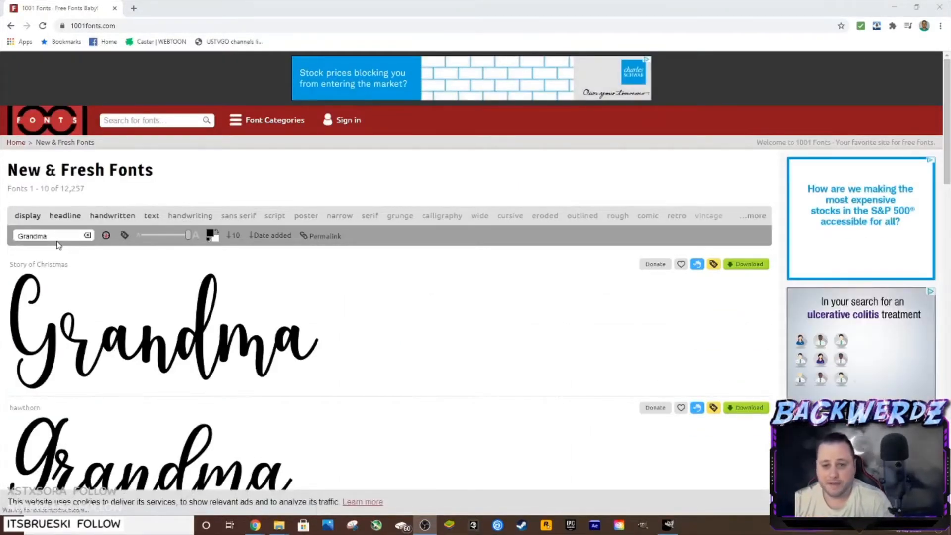
Look through the "Grandma" font previews, apply the vintage filter to compare fonts, and remove that filter again.
{"action": "scroll", "coordinate": [59, 234], "scroll_direction": "down", "scroll_amount": 2}
{"action": "scroll", "coordinate": [59, 233], "scroll_direction": "down", "scroll_amount": 3}
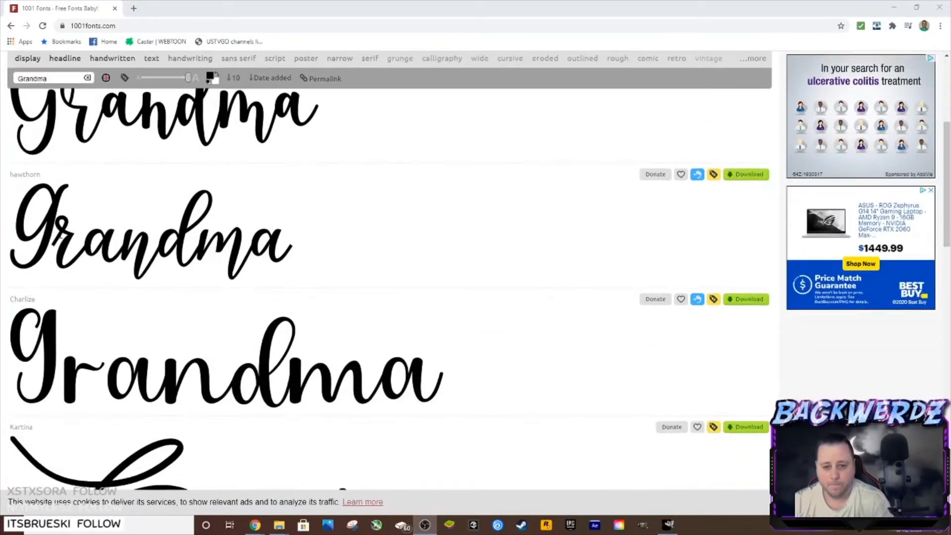
{"action": "scroll", "coordinate": [61, 231], "scroll_direction": "up", "scroll_amount": 4}
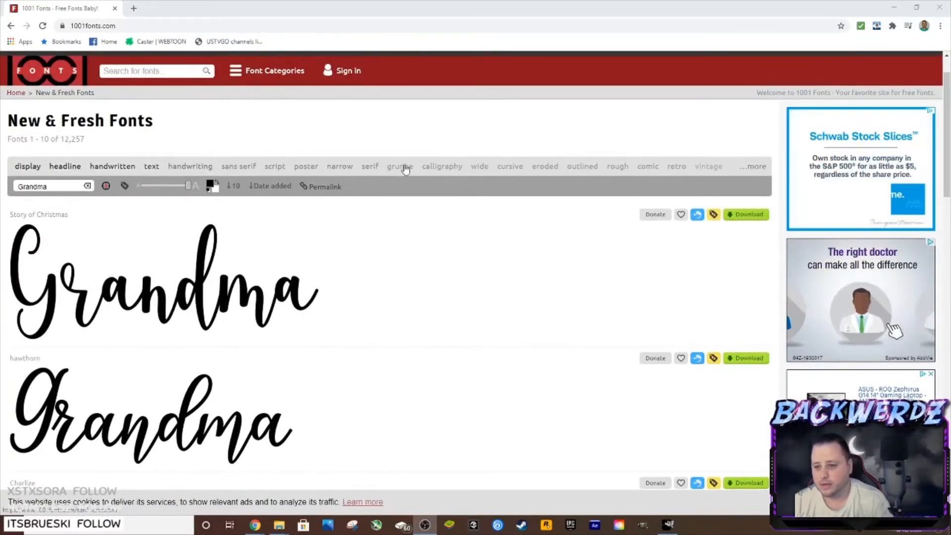
{"action": "left_click", "coordinate": [708, 167]}
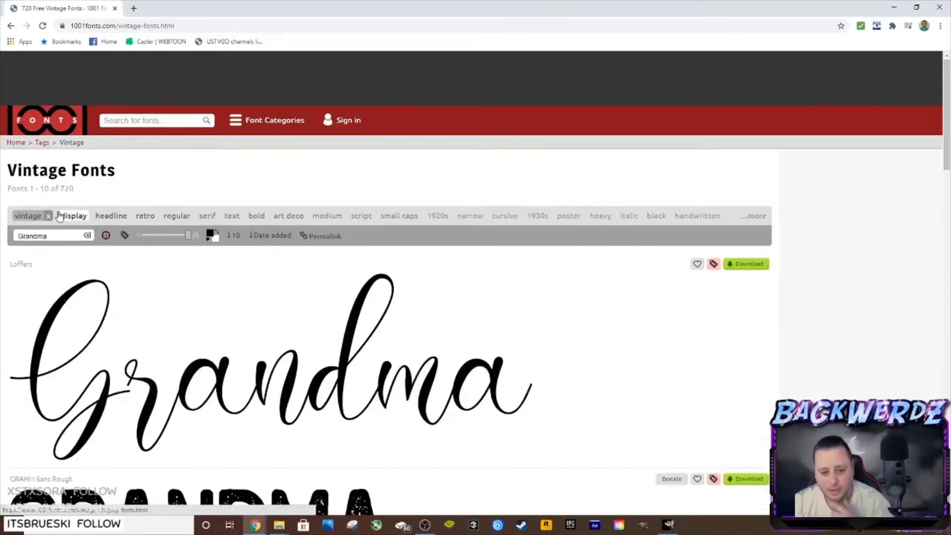
{"action": "scroll", "coordinate": [70, 302], "scroll_direction": "down", "scroll_amount": 1}
{"action": "scroll", "coordinate": [76, 301], "scroll_direction": "up", "scroll_amount": 2}
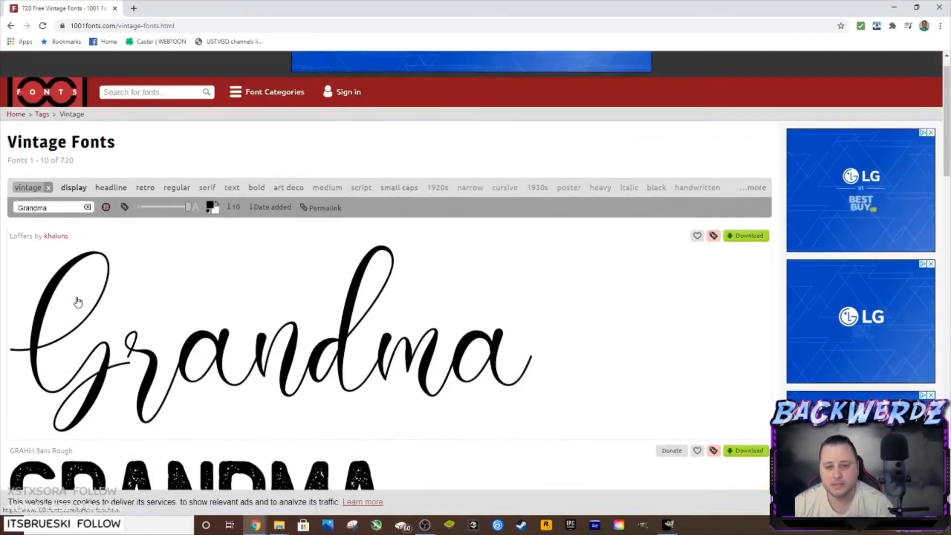
{"action": "left_click", "coordinate": [48, 216]}
Browse the new and fresh fonts and open the Travel Next font page.
{"action": "scroll", "coordinate": [86, 237], "scroll_direction": "down", "scroll_amount": 5}
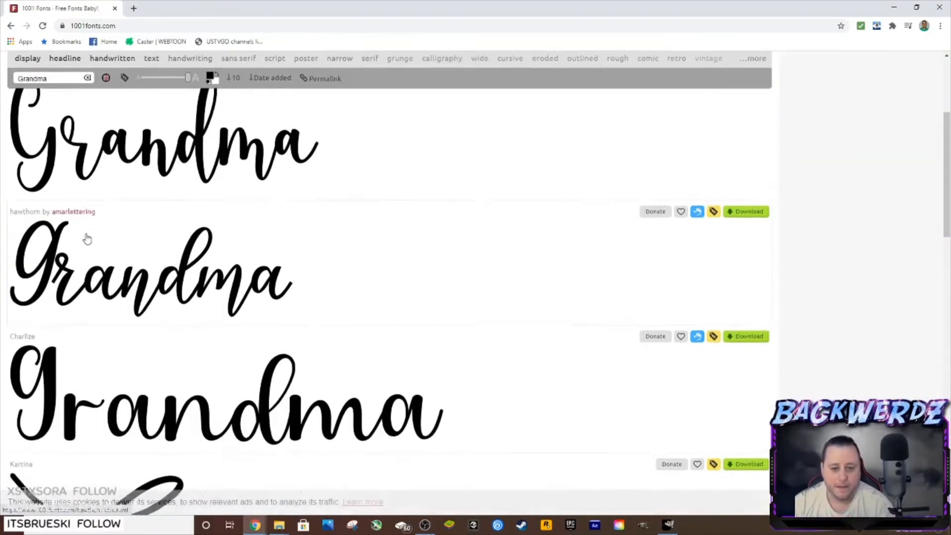
{"action": "scroll", "coordinate": [85, 238], "scroll_direction": "down", "scroll_amount": 5}
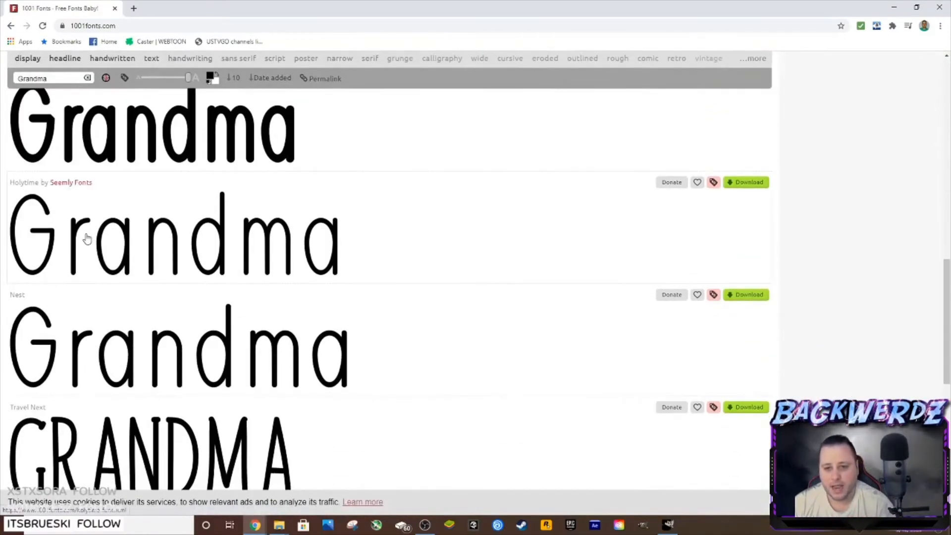
{"action": "scroll", "coordinate": [85, 238], "scroll_direction": "up", "scroll_amount": 1}
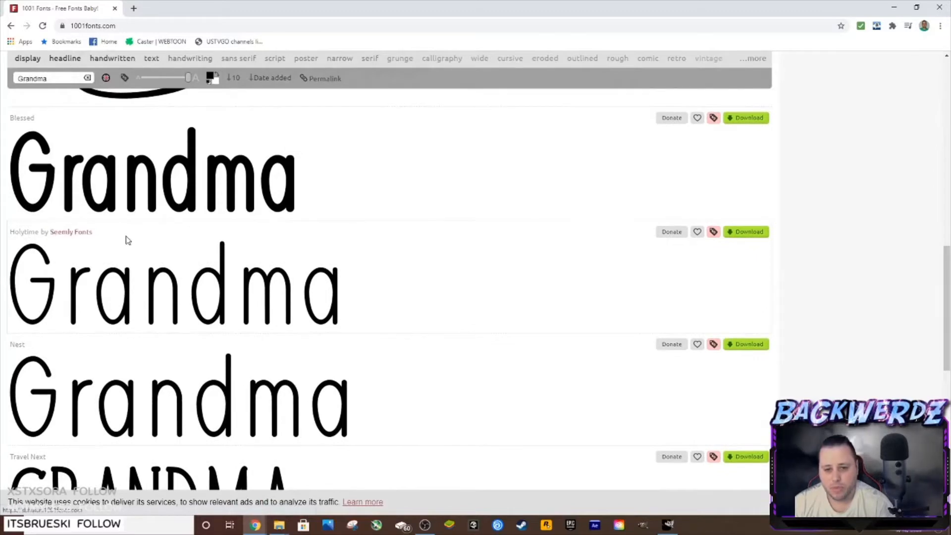
{"action": "scroll", "coordinate": [148, 258], "scroll_direction": "down", "scroll_amount": 5}
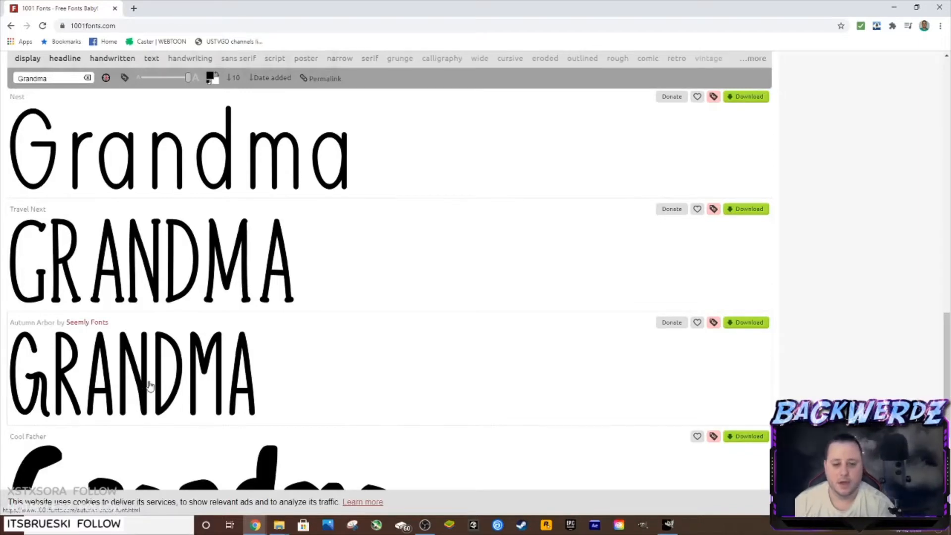
{"action": "left_click", "coordinate": [157, 253]}
Set the Travel Next preview text to "I miss my" and keep the preview size at 240pt.
{"action": "scroll", "coordinate": [157, 253], "scroll_direction": "down", "scroll_amount": 6}
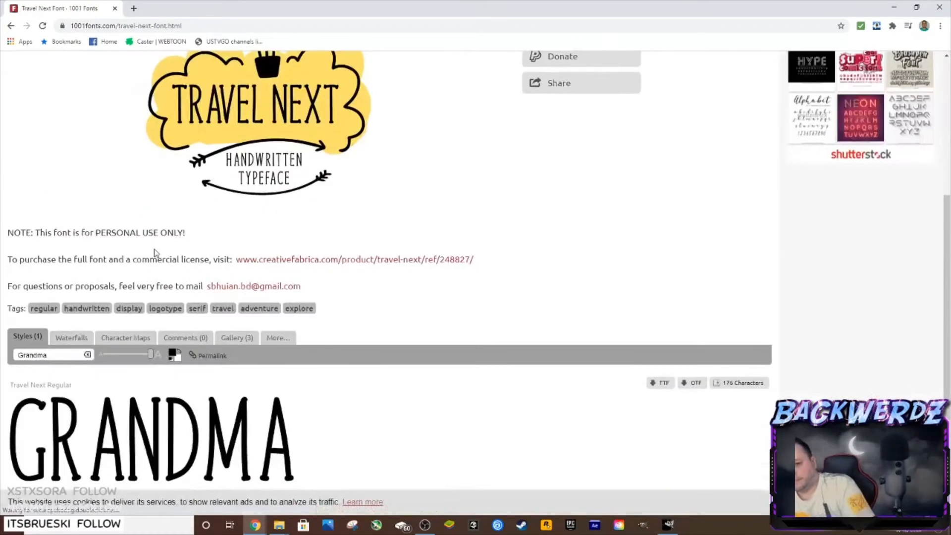
{"action": "left_click_drag", "start_coordinate": [80, 256], "coordinate": [9, 263]}
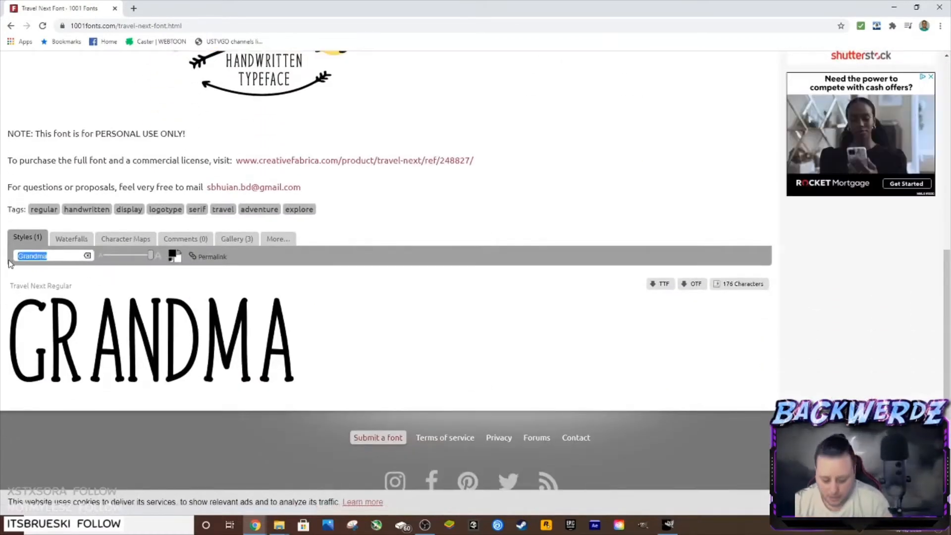
{"action": "type", "text": "I miss my"}
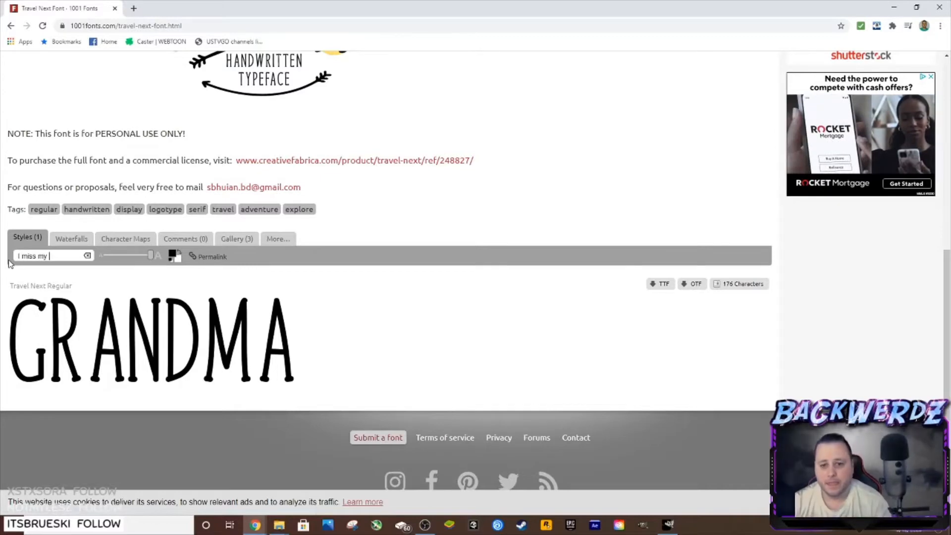
{"action": "mouse_move", "coordinate": [151, 254]}
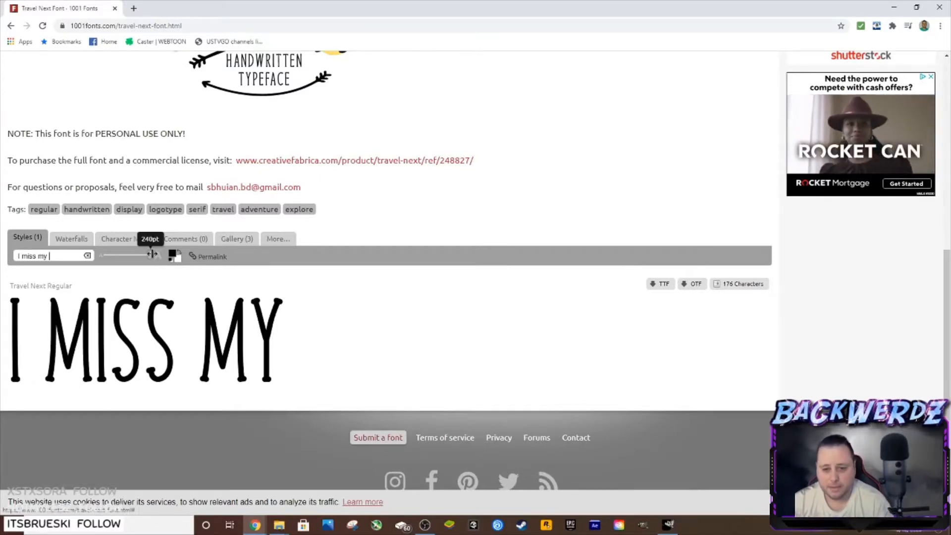
{"action": "left_click_drag", "start_coordinate": [151, 254], "coordinate": [165, 271]}
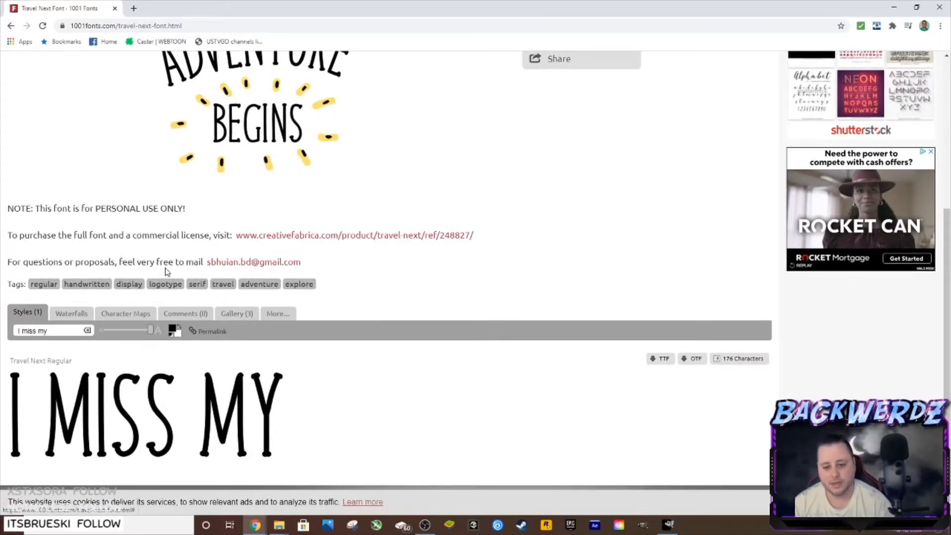
{"action": "scroll", "coordinate": [172, 258], "scroll_direction": "down", "scroll_amount": 2}
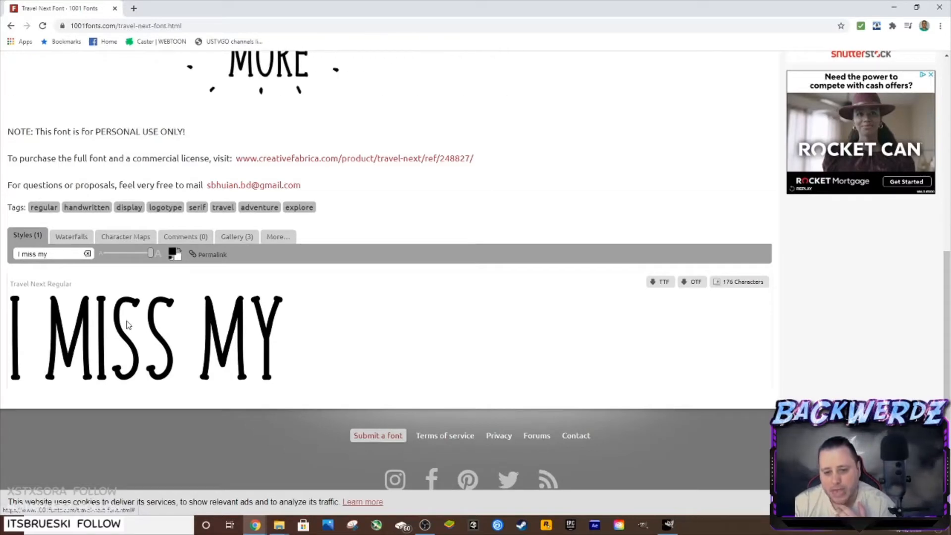
Try a pink text colour on the Travel Next "I miss my" preview, and set the colour back to black.
{"action": "left_click", "coordinate": [173, 254]}
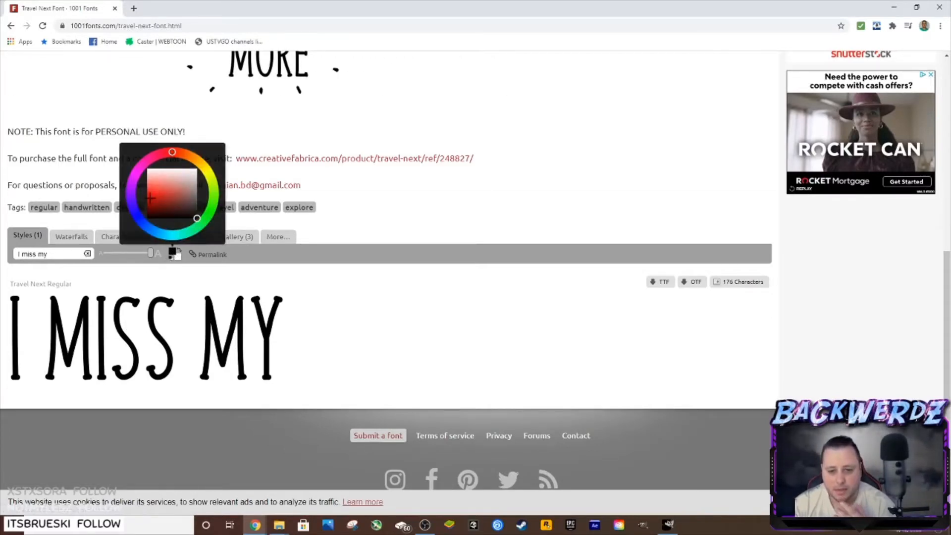
{"action": "left_click", "coordinate": [146, 159]}
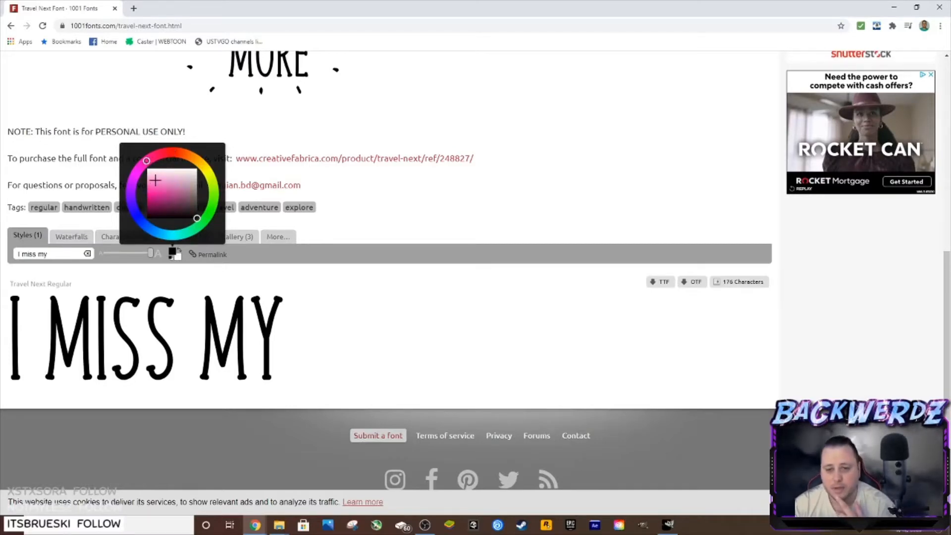
{"action": "left_click", "coordinate": [157, 194]}
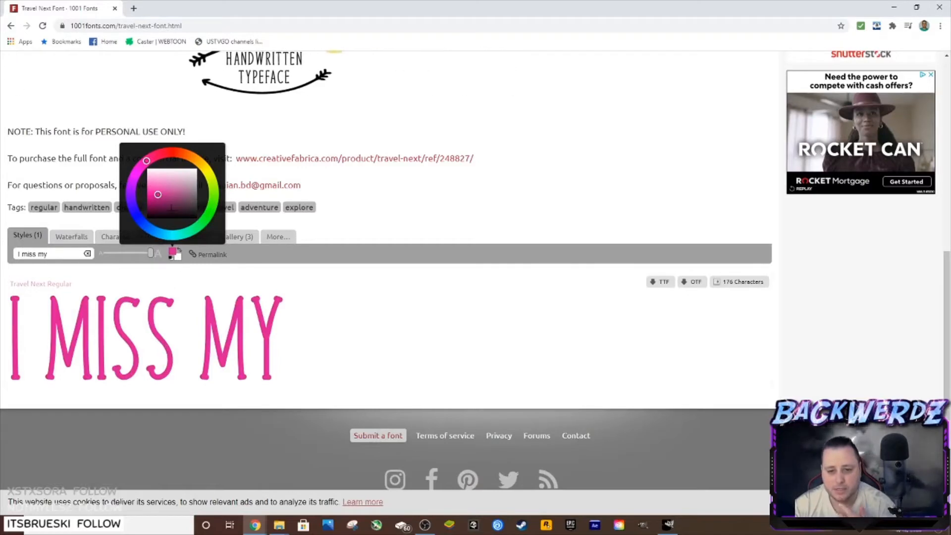
{"action": "left_click_drag", "start_coordinate": [159, 193], "coordinate": [231, 232]}
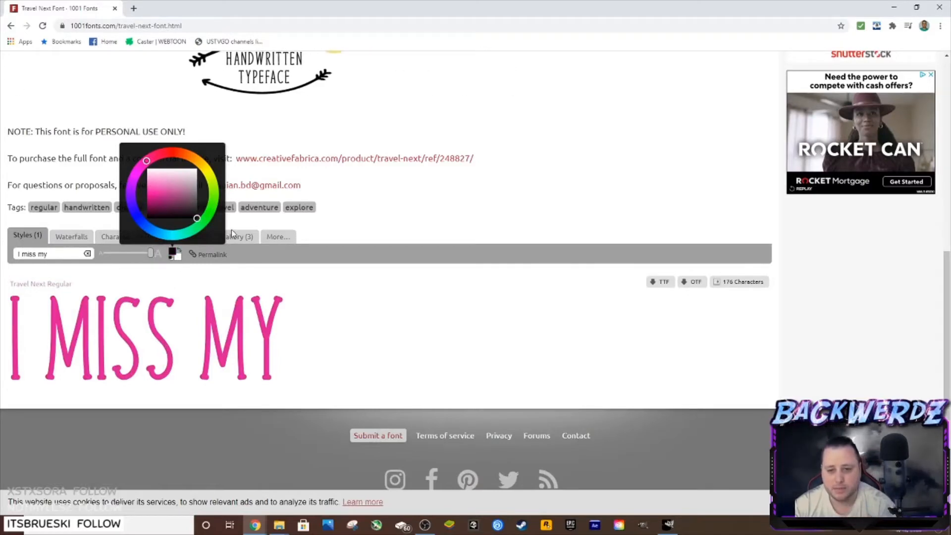
{"action": "left_click", "coordinate": [171, 256]}
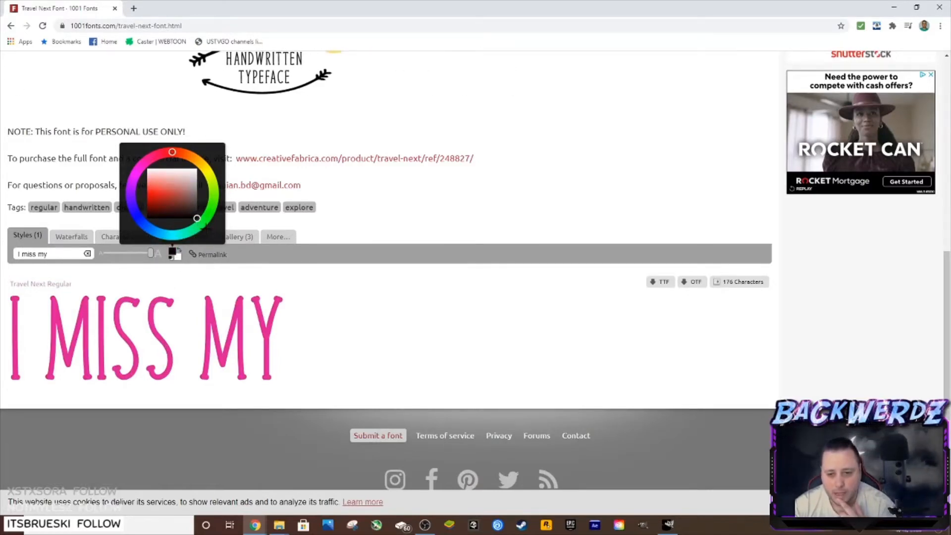
{"action": "left_click", "coordinate": [231, 270]}
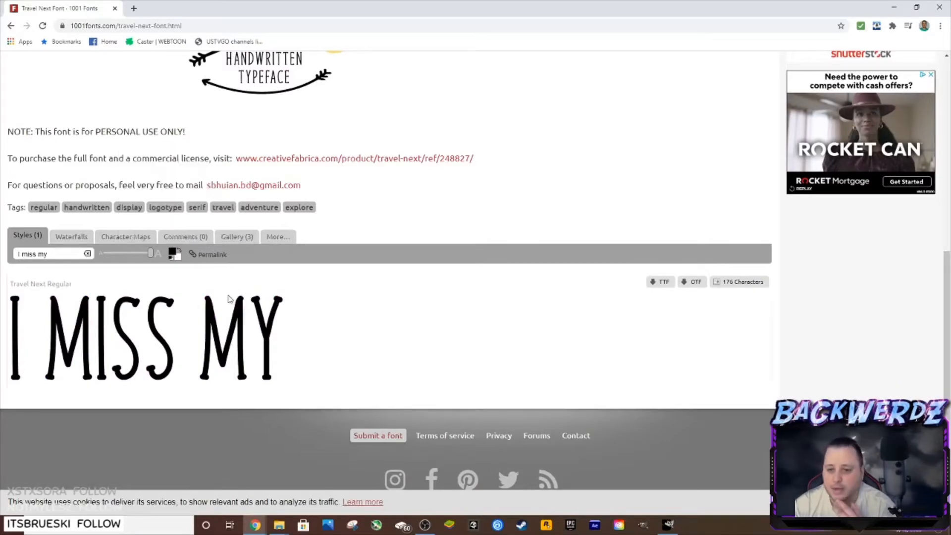
Save the black "I miss my" preview image to the Desktop as a PNG named "I miss my".
{"action": "right_click", "coordinate": [165, 331]}
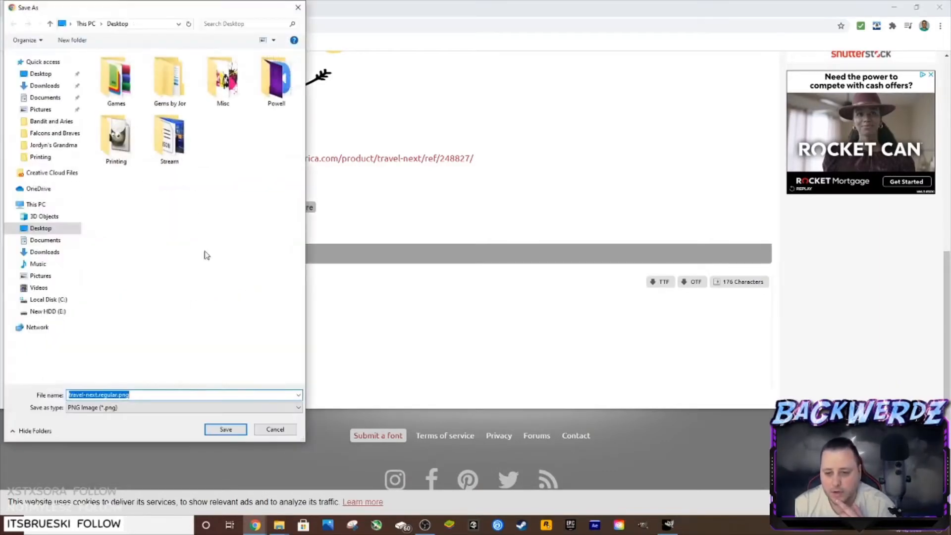
{"action": "type", "text": "I miss my"}
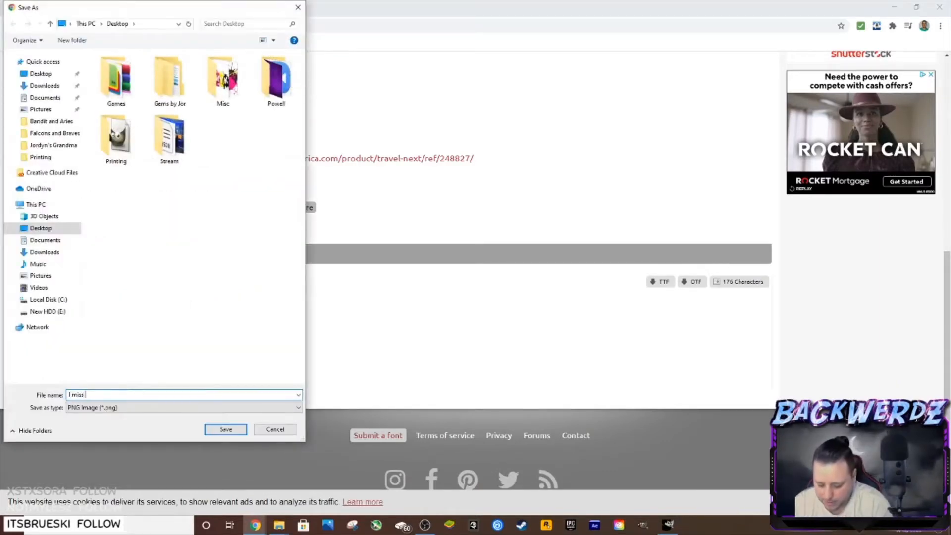
{"action": "key", "text": "Return"}
Set the Travel Next preview text to "Grandma" and save its image to the Desktop as a PNG named "Grandma".
{"action": "left_click_drag", "start_coordinate": [59, 254], "coordinate": [6, 254]}
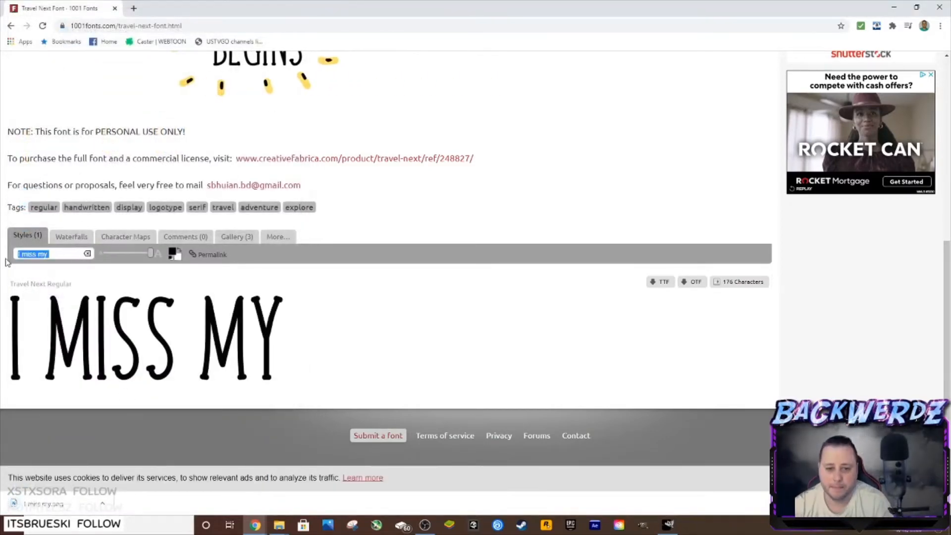
{"action": "type", "text": "Grandma"}
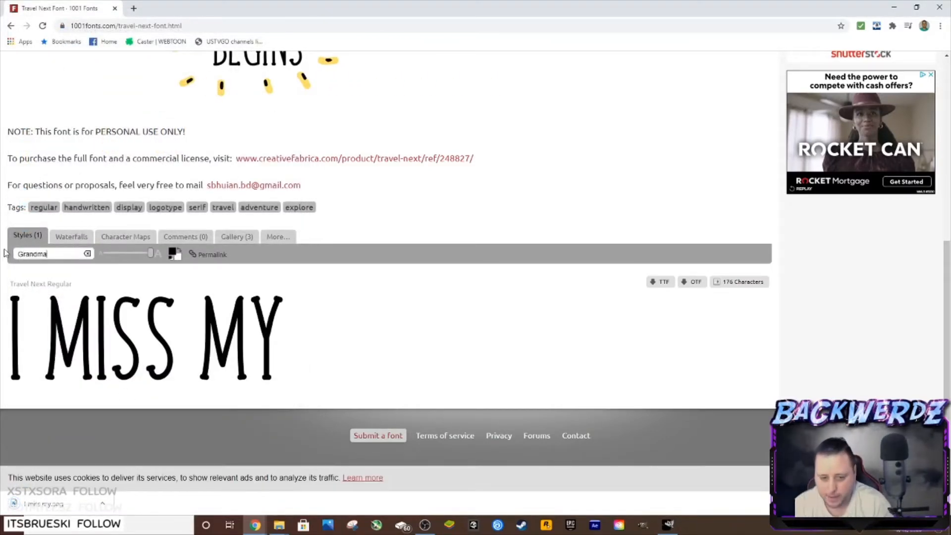
{"action": "key", "text": "Return"}
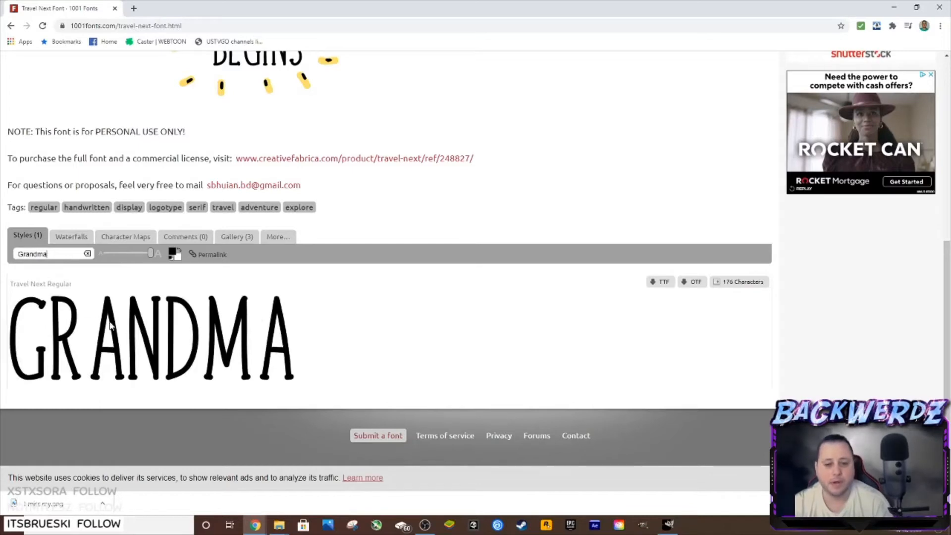
{"action": "right_click", "coordinate": [148, 322]}
{"action": "left_click", "coordinate": [191, 340]}
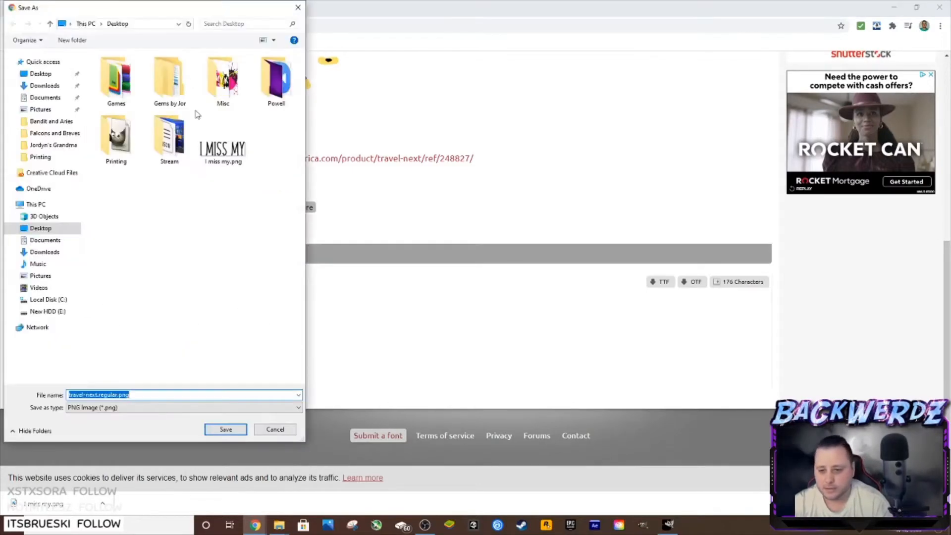
{"action": "type", "text": "Grandm"}
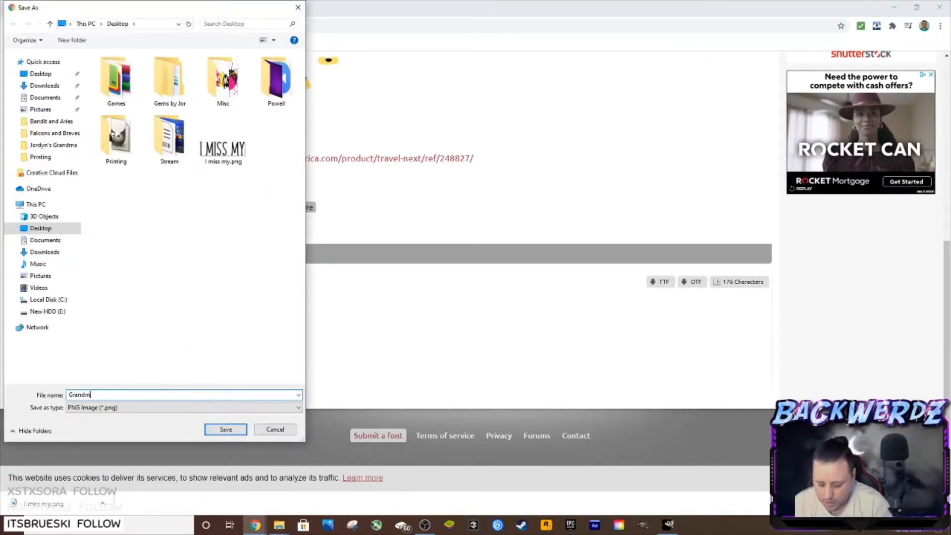
{"action": "type", "text": "a"}
{"action": "key", "text": "Return"}
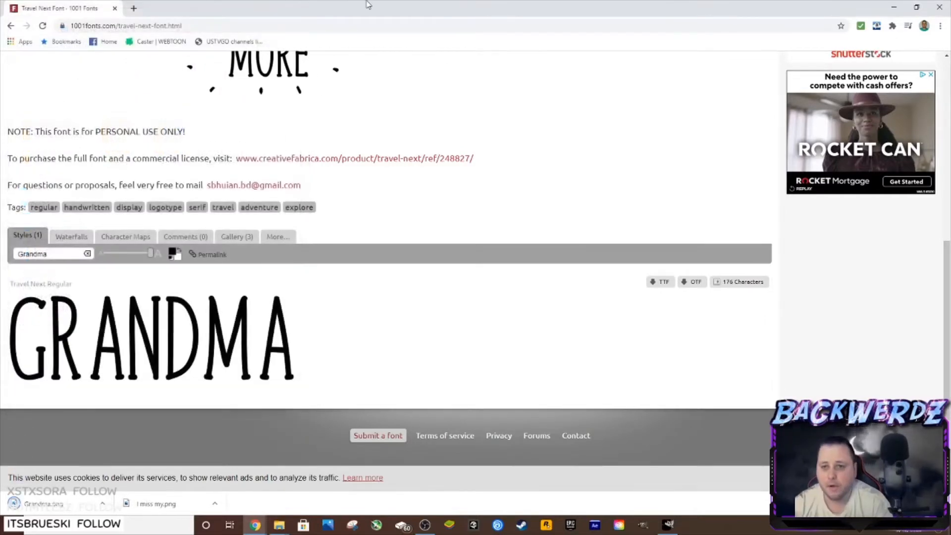
Minimize Chrome and GIMP to check the saved lettering images on the desktop, and return to Chrome.
{"action": "left_click", "coordinate": [894, 7]}
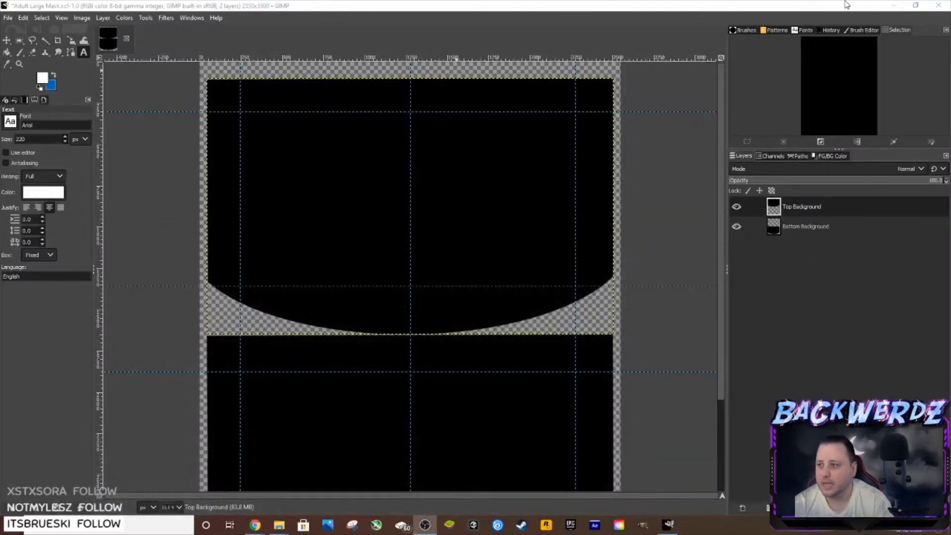
{"action": "left_click", "coordinate": [893, 5]}
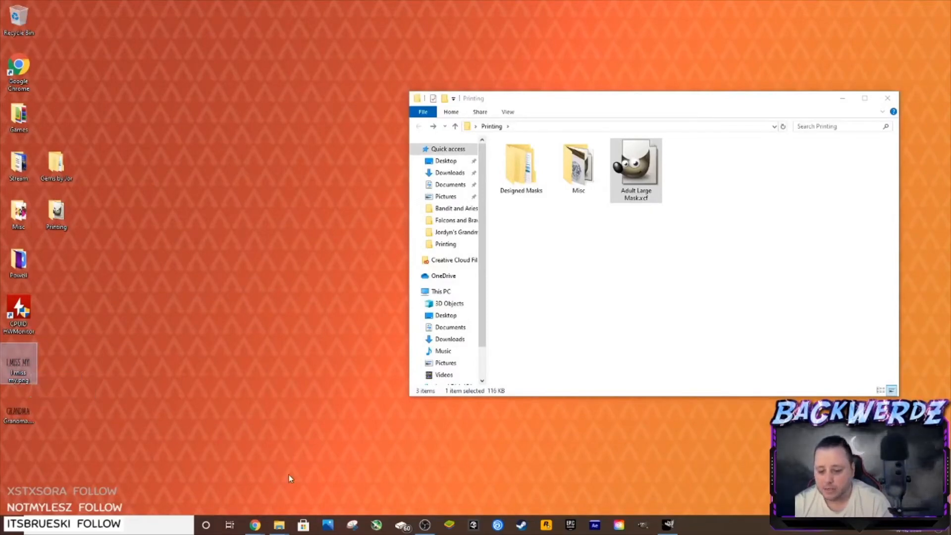
{"action": "mouse_move", "coordinate": [255, 525]}
{"action": "left_click", "coordinate": [317, 492]}
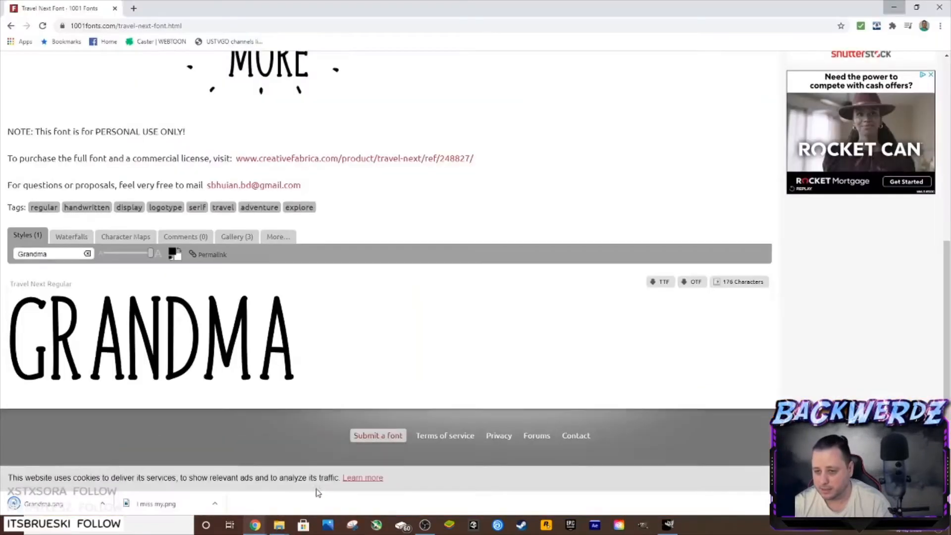
Search Google for "remove background from image" in a new tab and open the remove.bg site.
{"action": "left_click", "coordinate": [133, 9]}
{"action": "type", "text": "rem"}
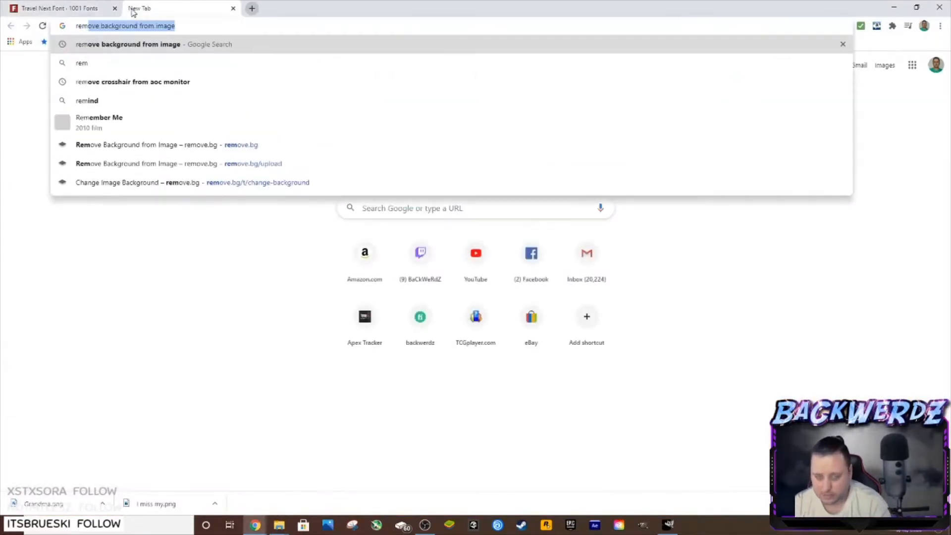
{"action": "key", "text": "Return"}
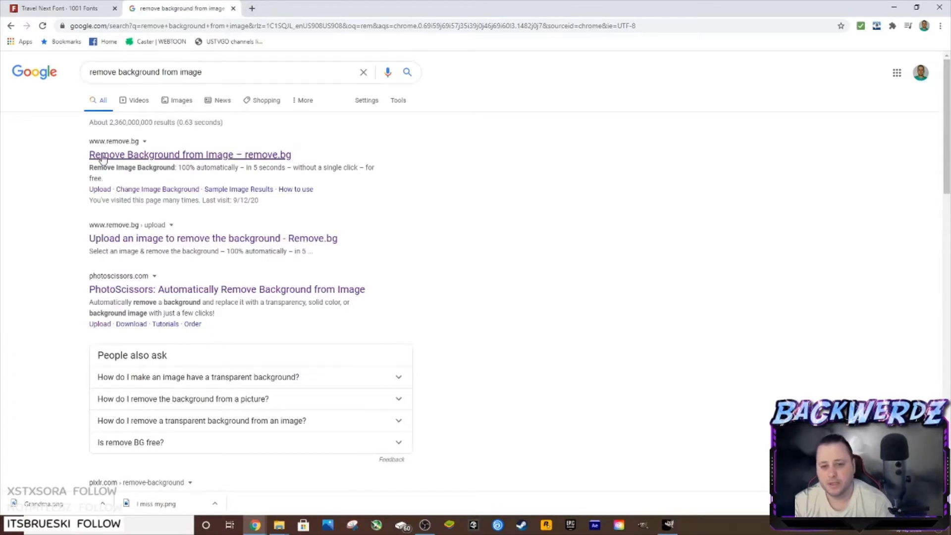
{"action": "left_click", "coordinate": [142, 155]}
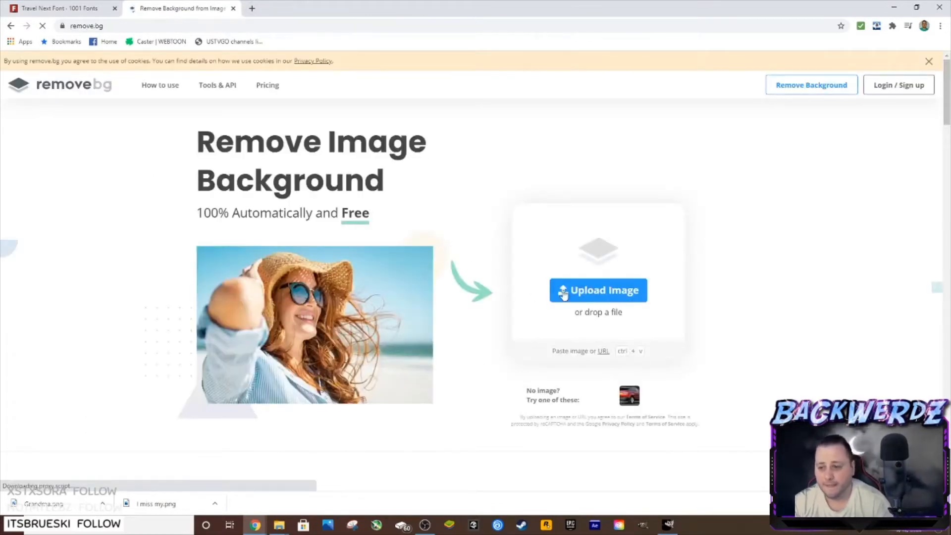
Upload the CMYK ink splash image from the Desktop's Misc folder to remove.bg, inspect the background removal, and close that tab.
{"action": "left_click", "coordinate": [564, 291]}
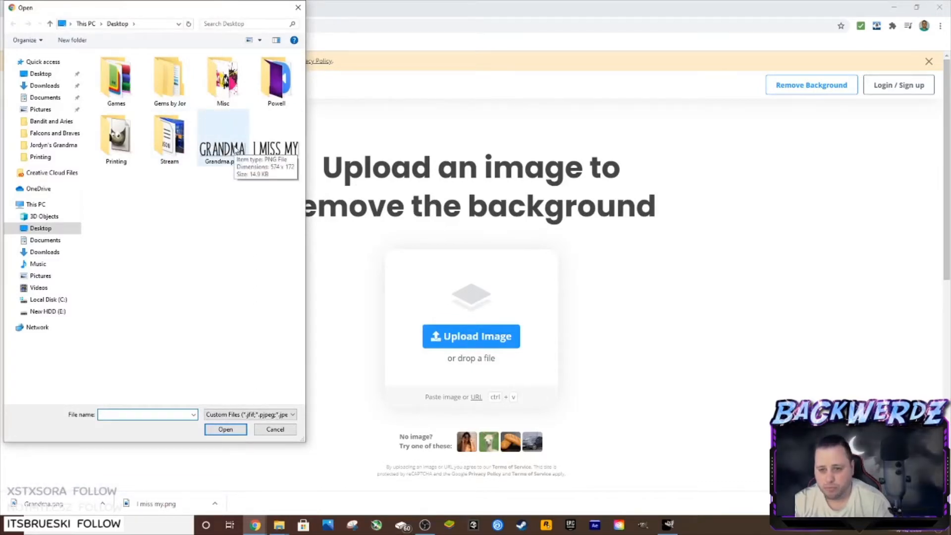
{"action": "double_click", "coordinate": [235, 105]}
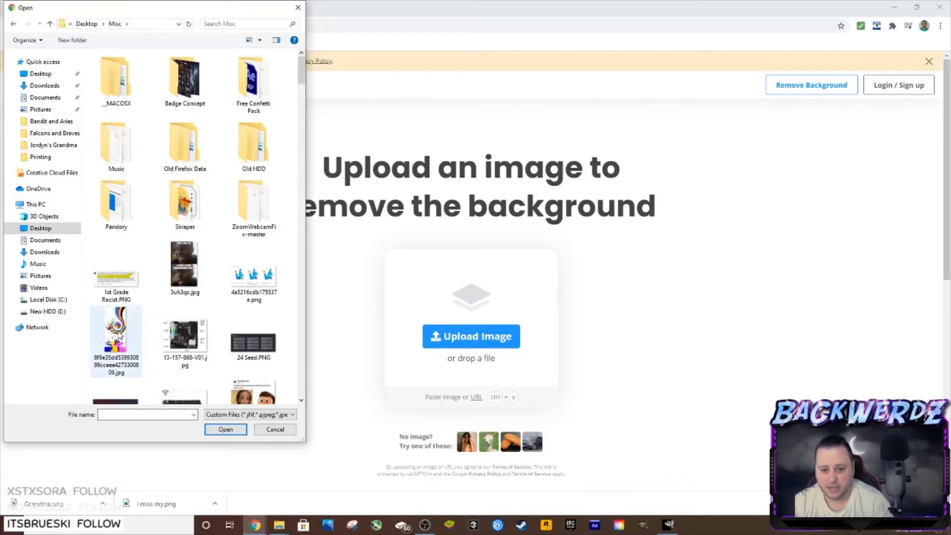
{"action": "double_click", "coordinate": [118, 334]}
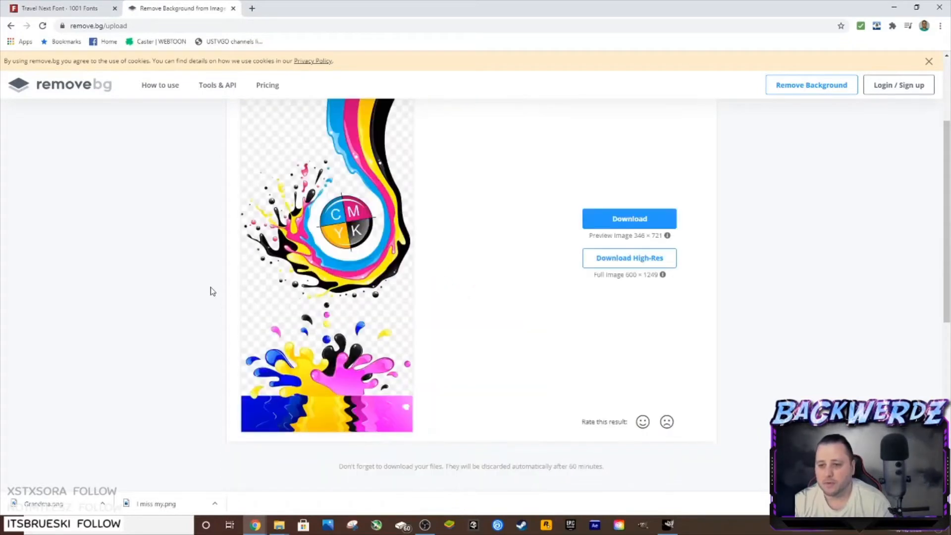
{"action": "scroll", "coordinate": [346, 380], "scroll_direction": "down", "scroll_amount": 1}
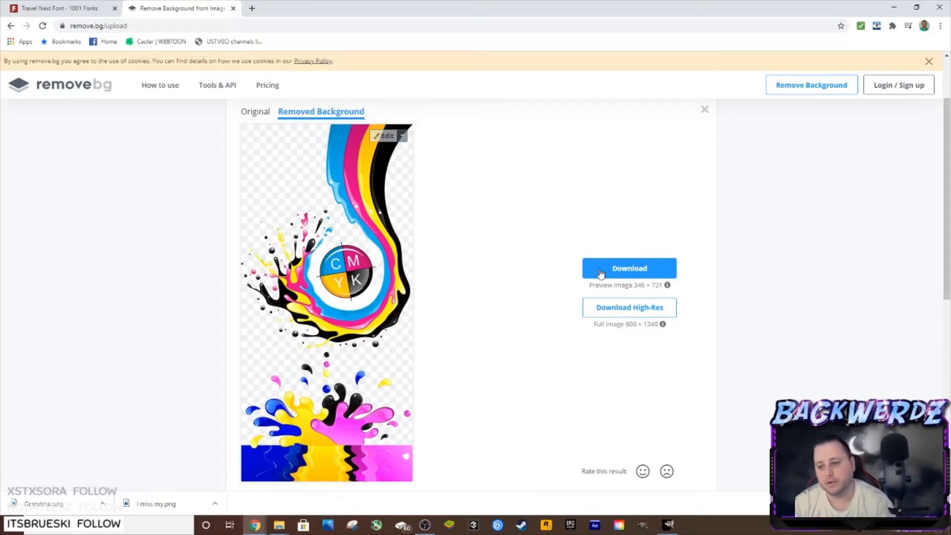
{"action": "left_click", "coordinate": [232, 9]}
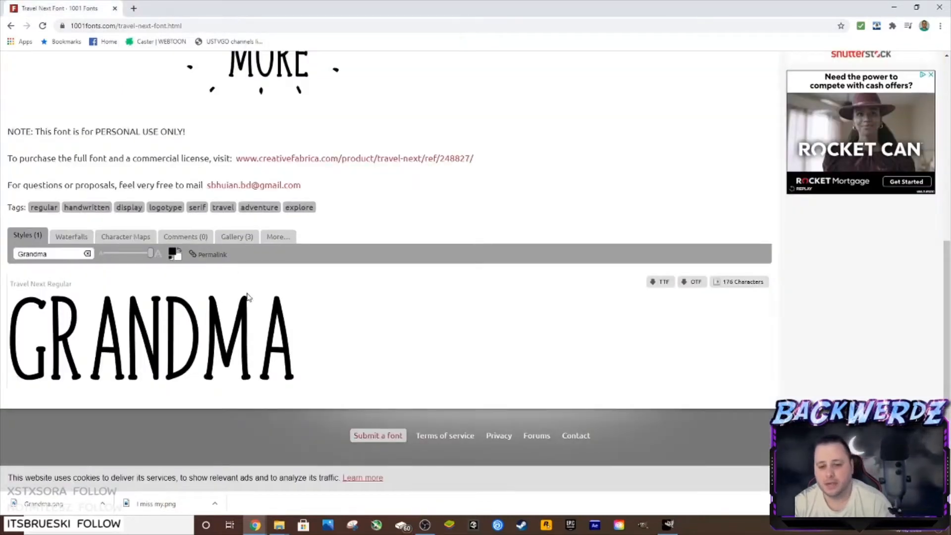
Switch to GIMP and add I miss my.png and Grandma.png from the Desktop folder to the mask image as layers.
{"action": "left_click", "coordinate": [890, 6]}
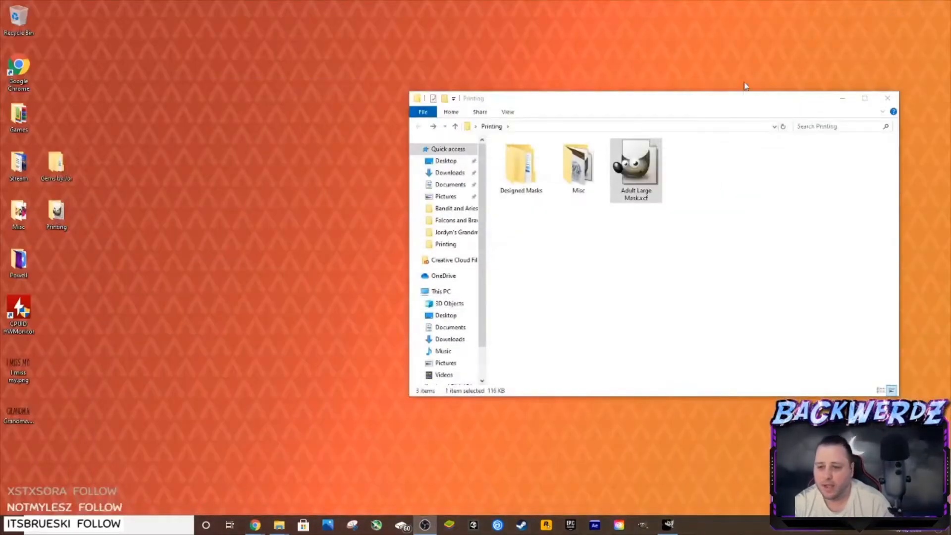
{"action": "left_click_drag", "start_coordinate": [627, 108], "coordinate": [494, 116]}
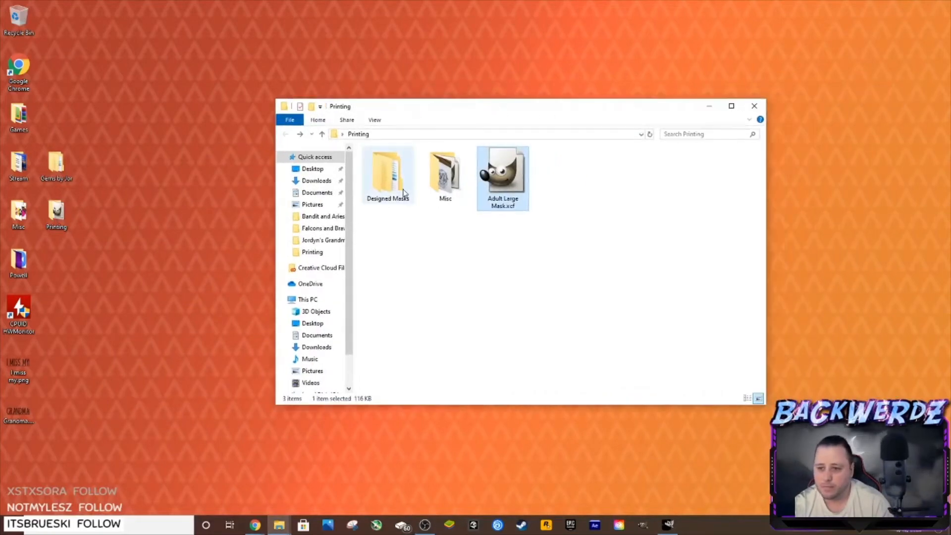
{"action": "left_click", "coordinate": [668, 524]}
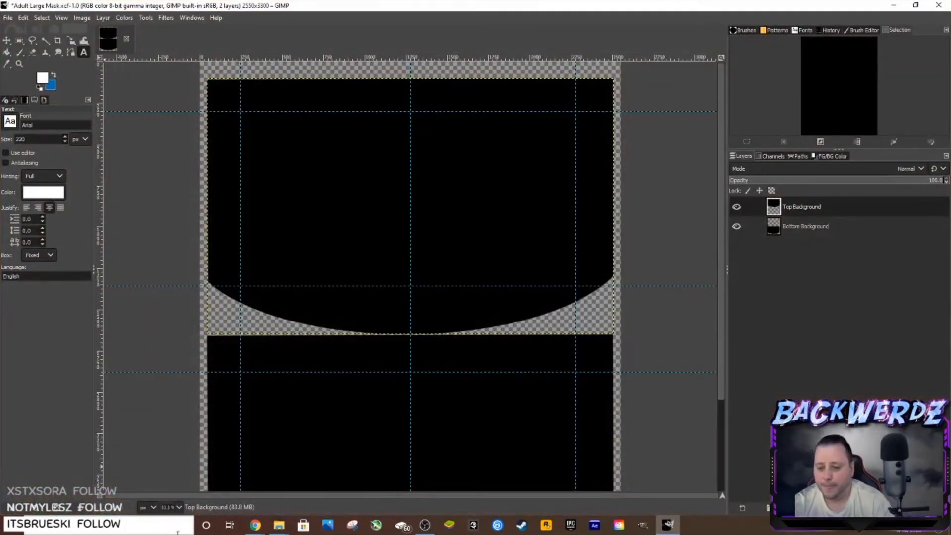
{"action": "mouse_move", "coordinate": [284, 526]}
{"action": "left_click", "coordinate": [312, 449]}
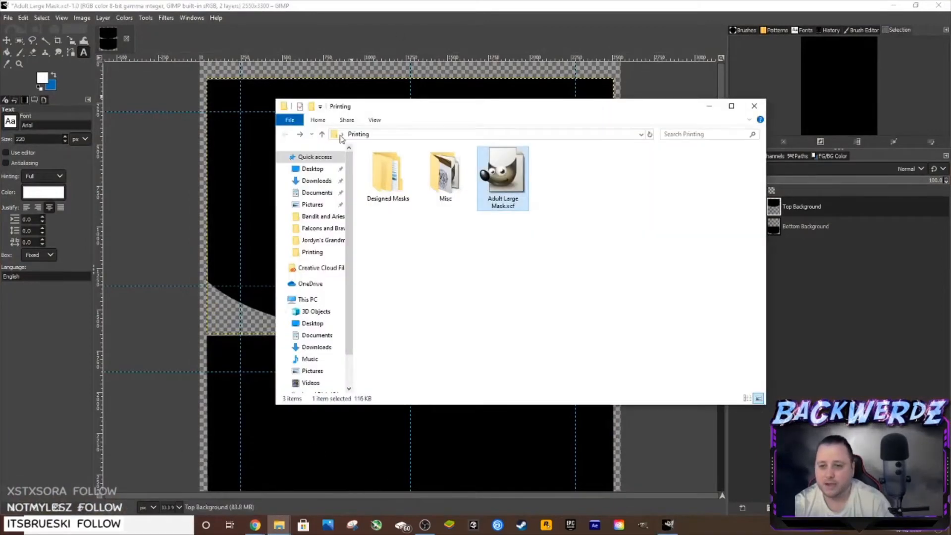
{"action": "left_click", "coordinate": [312, 169]}
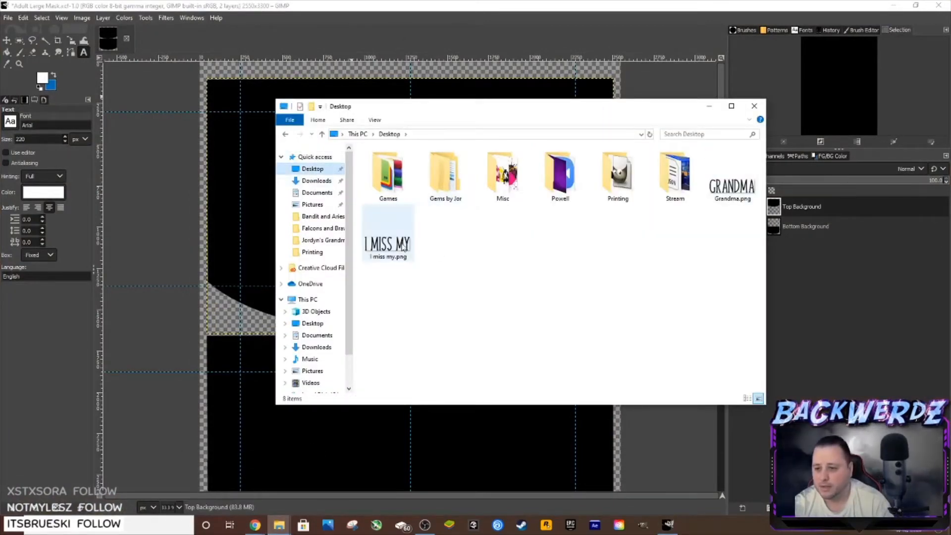
{"action": "left_click", "coordinate": [388, 241]}
{"action": "left_click_drag", "start_coordinate": [728, 191], "coordinate": [266, 181]}
{"action": "left_click", "coordinate": [752, 107]}
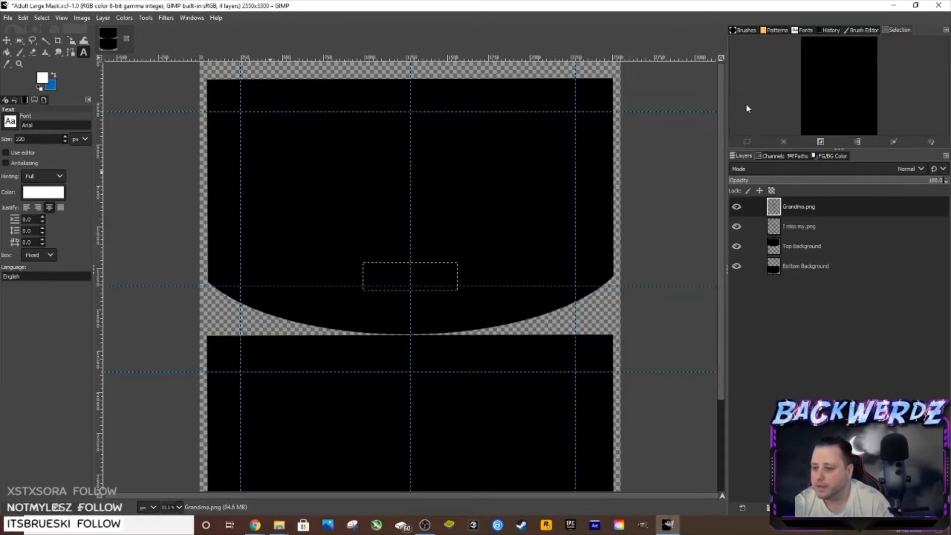
Hide the Bottom Background layer of the mask template.
{"action": "left_click", "coordinate": [734, 267]}
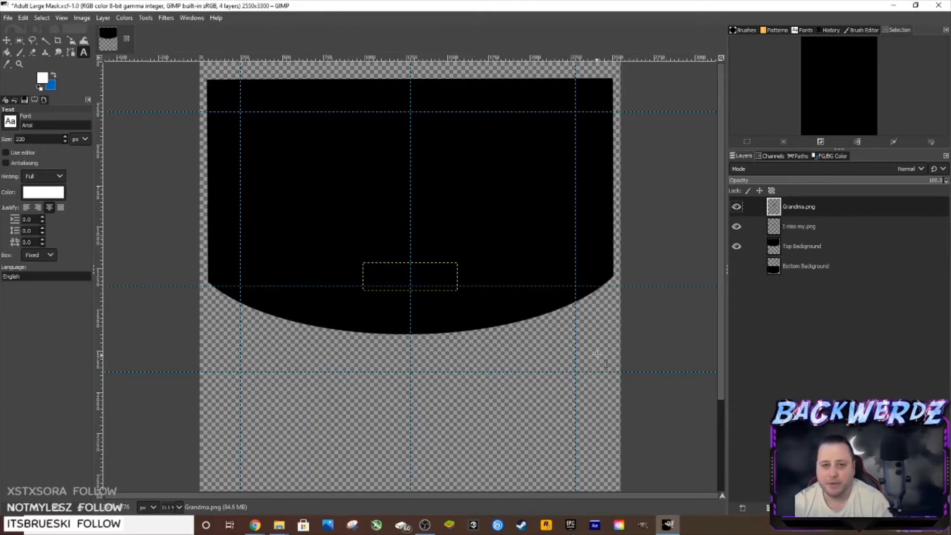
{"action": "scroll", "coordinate": [182, 385], "scroll_direction": "down", "scroll_amount": 3}
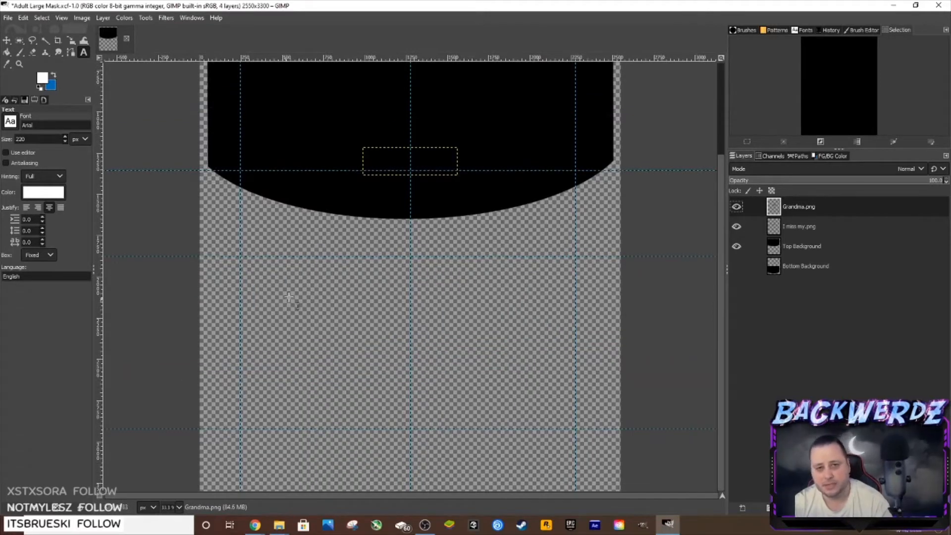
{"action": "scroll", "coordinate": [297, 297], "scroll_direction": "up", "scroll_amount": 3}
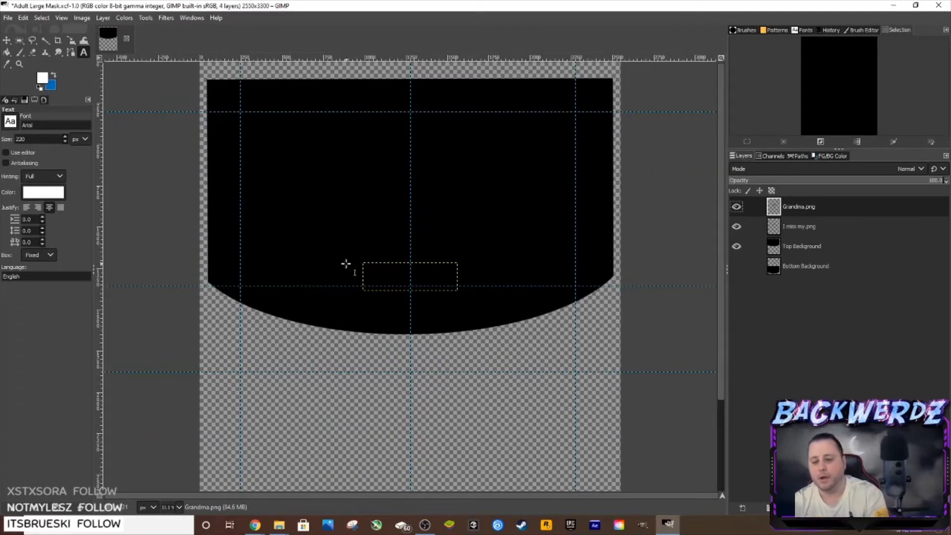
{"action": "scroll", "coordinate": [353, 257], "scroll_direction": "down", "scroll_amount": 3}
{"action": "scroll", "coordinate": [357, 262], "scroll_direction": "up", "scroll_amount": 3}
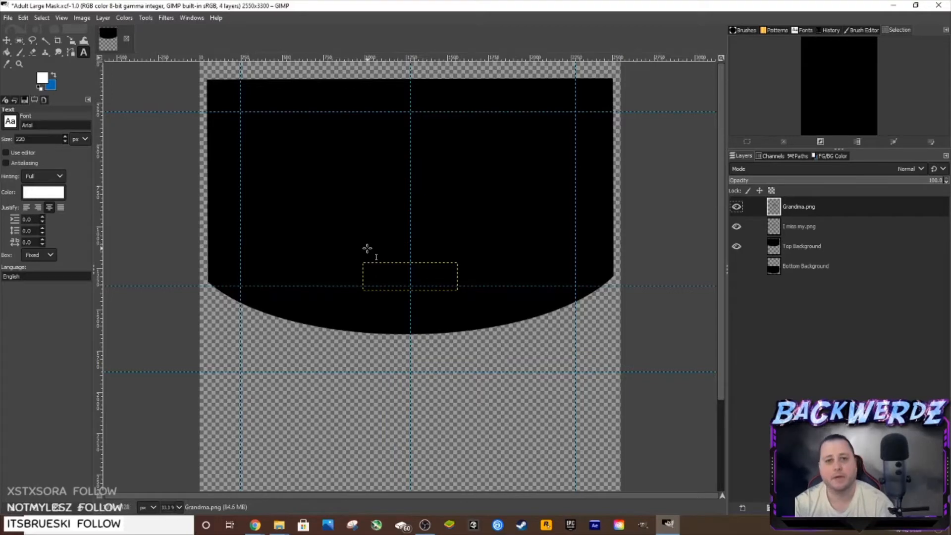
Hide the Top Background layer to expose the overlapping black lettering.
{"action": "left_click", "coordinate": [736, 246]}
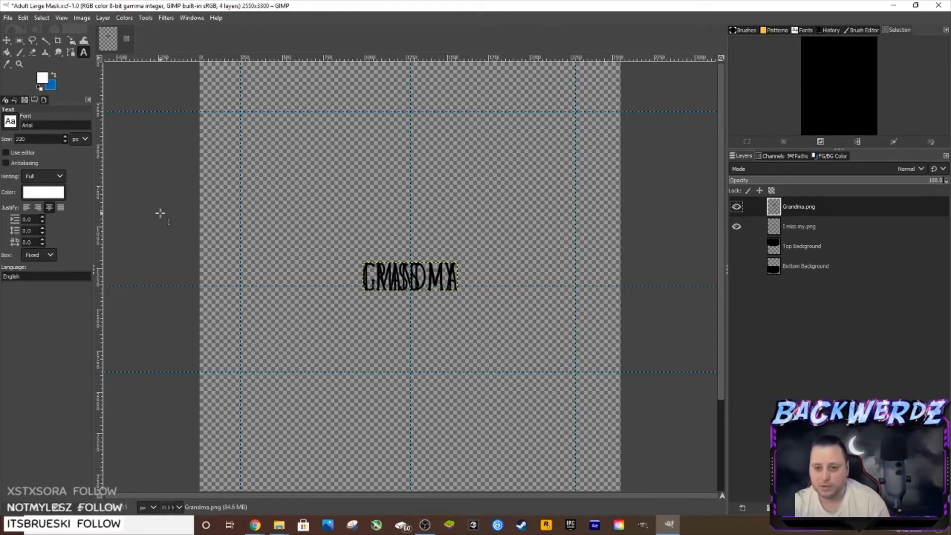
{"action": "scroll", "coordinate": [160, 213], "scroll_direction": "up", "scroll_amount": 4}
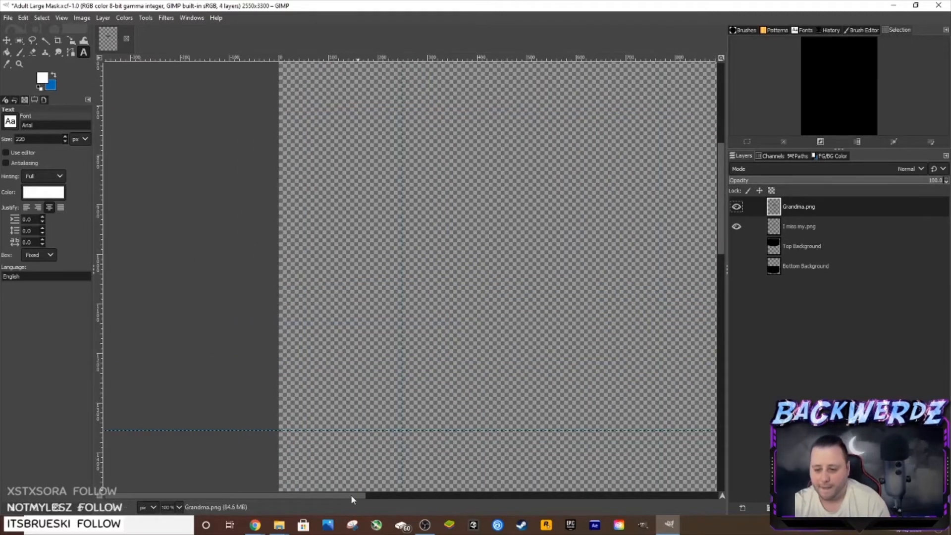
{"action": "left_click_drag", "start_coordinate": [343, 494], "coordinate": [418, 499]}
{"action": "scroll", "coordinate": [396, 411], "scroll_direction": "down", "scroll_amount": 2}
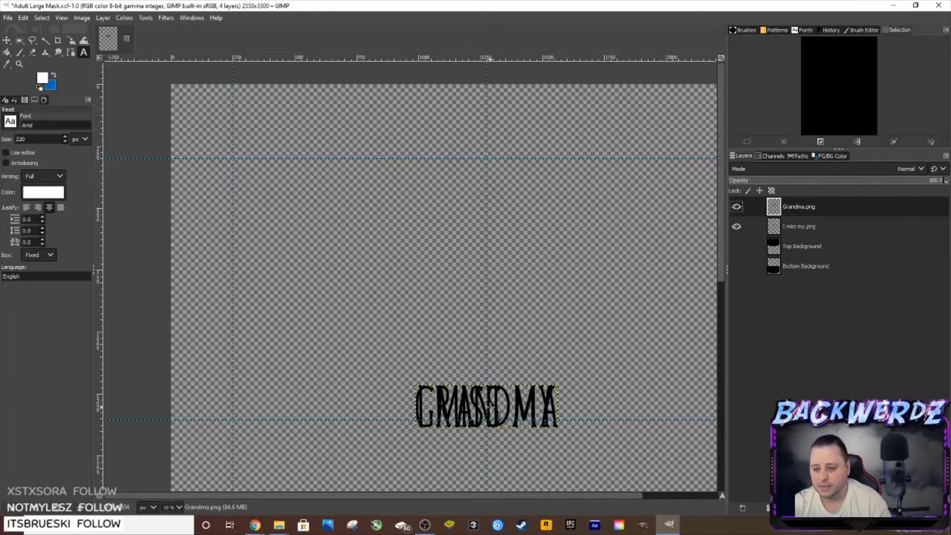
{"action": "scroll", "coordinate": [483, 406], "scroll_direction": "up", "scroll_amount": 4}
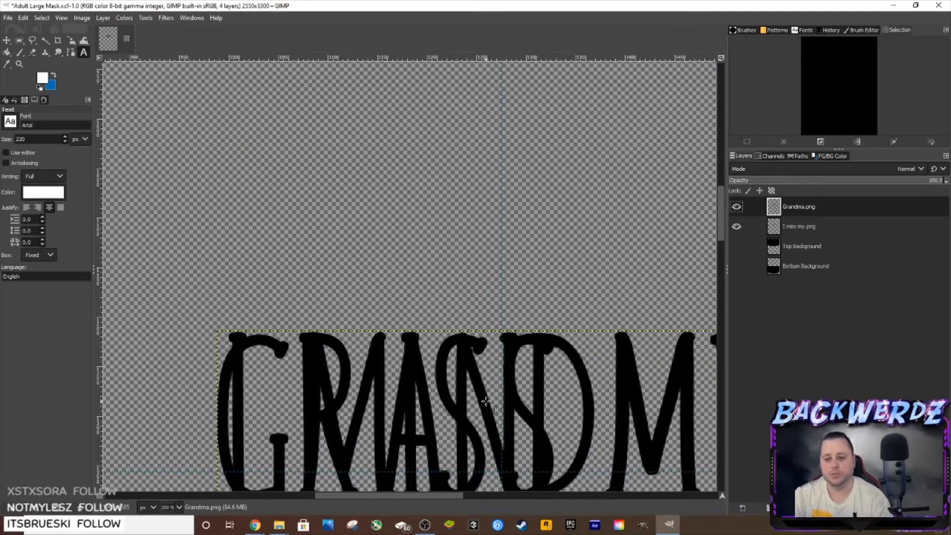
Move the GRANDMA lettering up off the other text and place I MISS MY directly above it.
{"action": "left_click", "coordinate": [6, 42]}
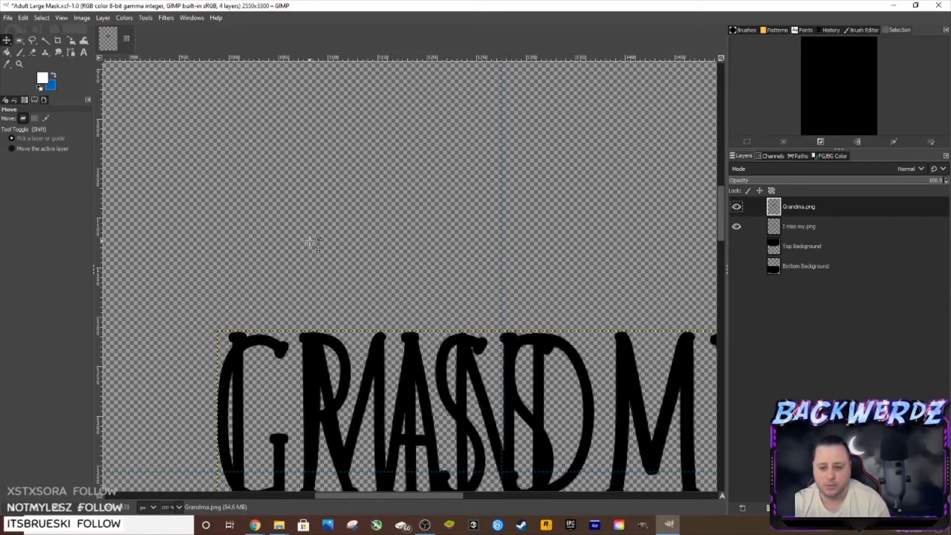
{"action": "left_click_drag", "start_coordinate": [308, 372], "coordinate": [218, 105]}
{"action": "scroll", "coordinate": [287, 241], "scroll_direction": "up", "scroll_amount": 5}
{"action": "scroll", "coordinate": [318, 256], "scroll_direction": "down", "scroll_amount": 1}
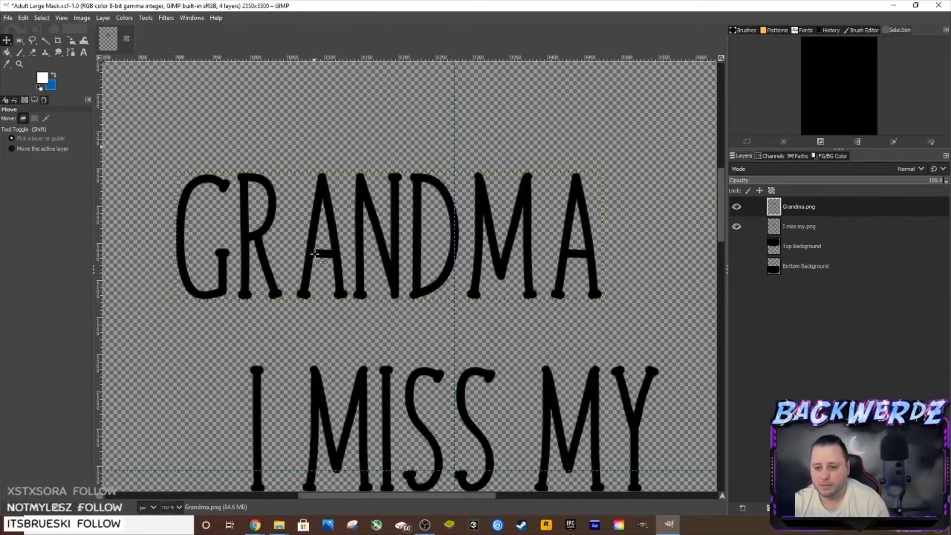
{"action": "left_click_drag", "start_coordinate": [364, 286], "coordinate": [331, 57]}
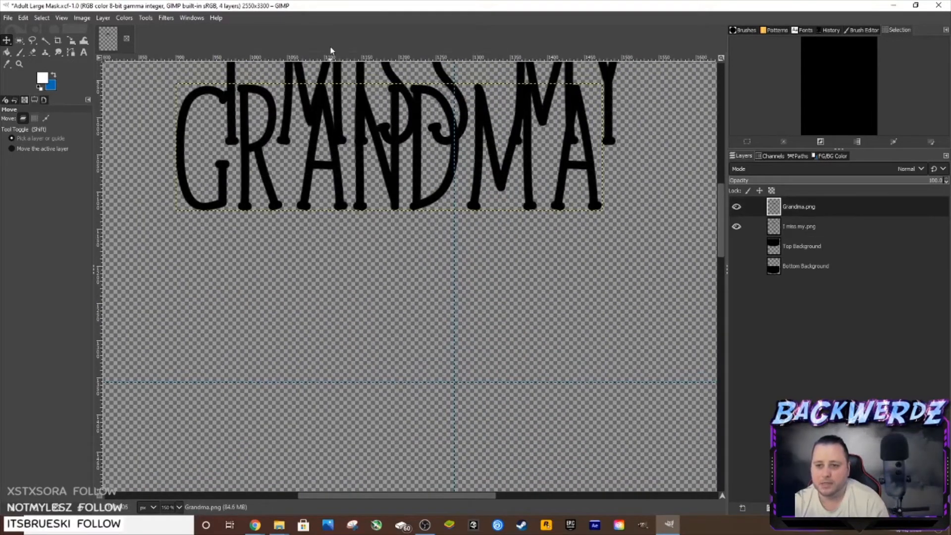
{"action": "scroll", "coordinate": [310, 300], "scroll_direction": "down", "scroll_amount": 2}
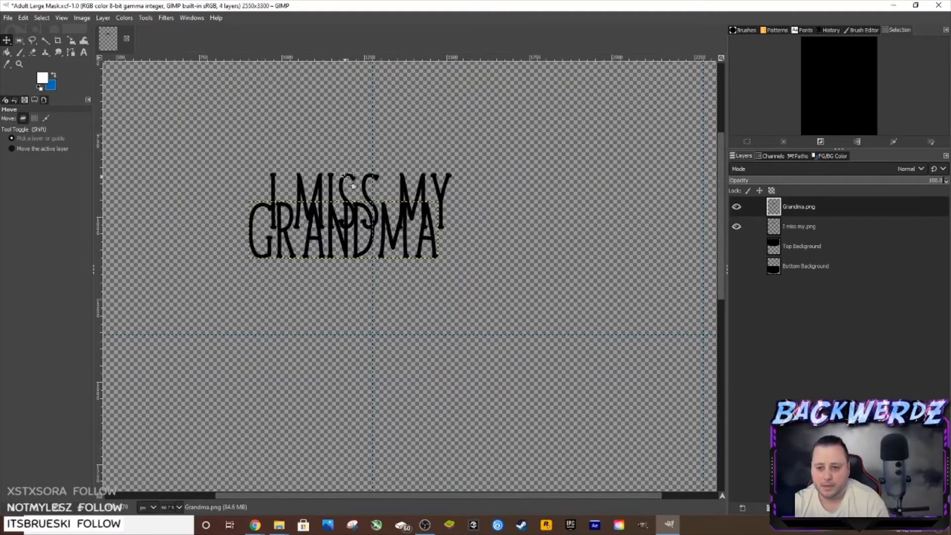
{"action": "left_click_drag", "start_coordinate": [351, 184], "coordinate": [346, 127]}
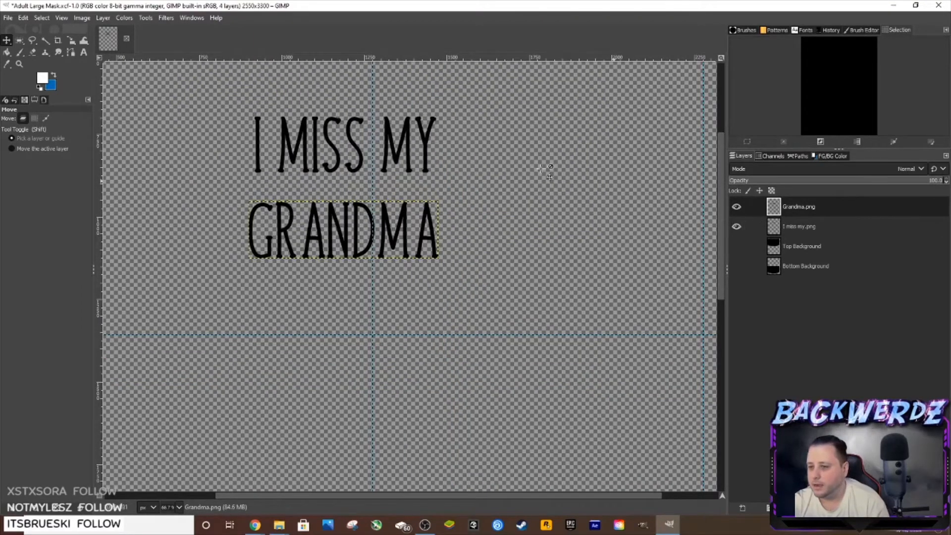
Show the Top Background layer behind the two lines of lettering.
{"action": "scroll", "coordinate": [218, 193], "scroll_direction": "up", "scroll_amount": 2}
{"action": "scroll", "coordinate": [356, 201], "scroll_direction": "down", "scroll_amount": 2}
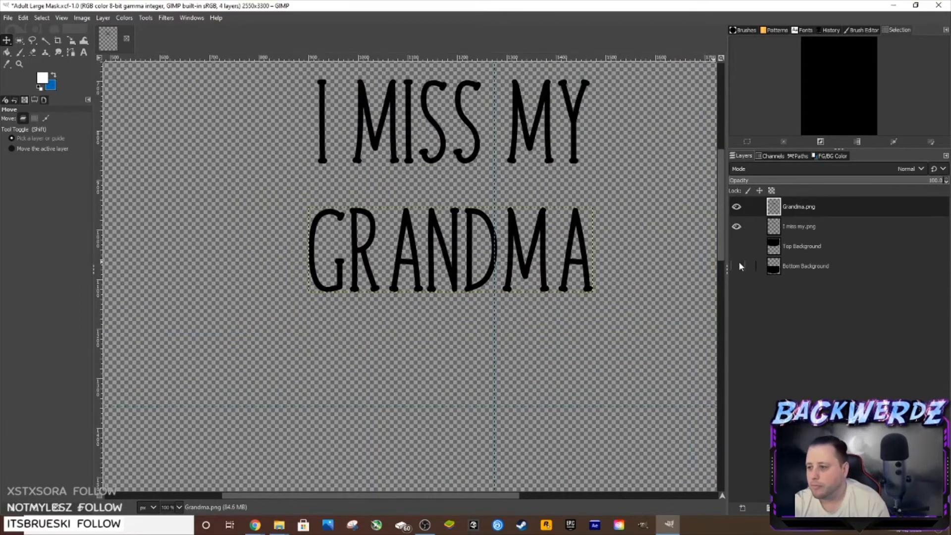
{"action": "left_click", "coordinate": [736, 246]}
{"action": "scroll", "coordinate": [110, 121], "scroll_direction": "up", "scroll_amount": 2}
{"action": "scroll", "coordinate": [168, 159], "scroll_direction": "down", "scroll_amount": 3}
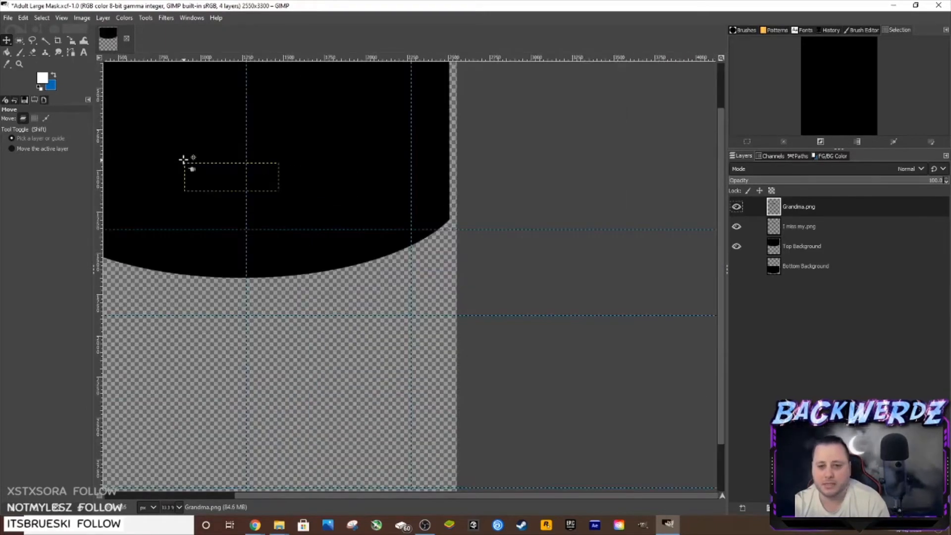
{"action": "left_click_drag", "start_coordinate": [327, 495], "coordinate": [251, 450]}
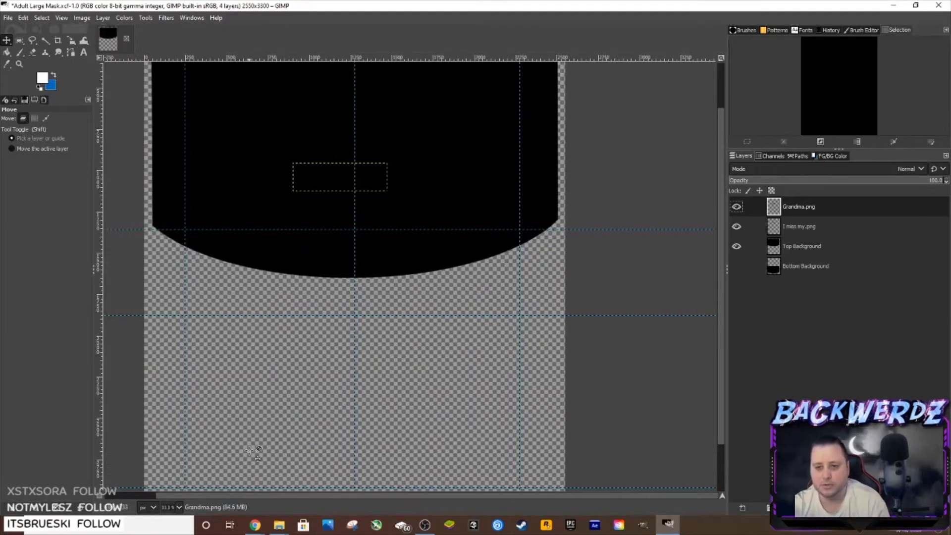
{"action": "scroll", "coordinate": [249, 436], "scroll_direction": "up", "scroll_amount": 2}
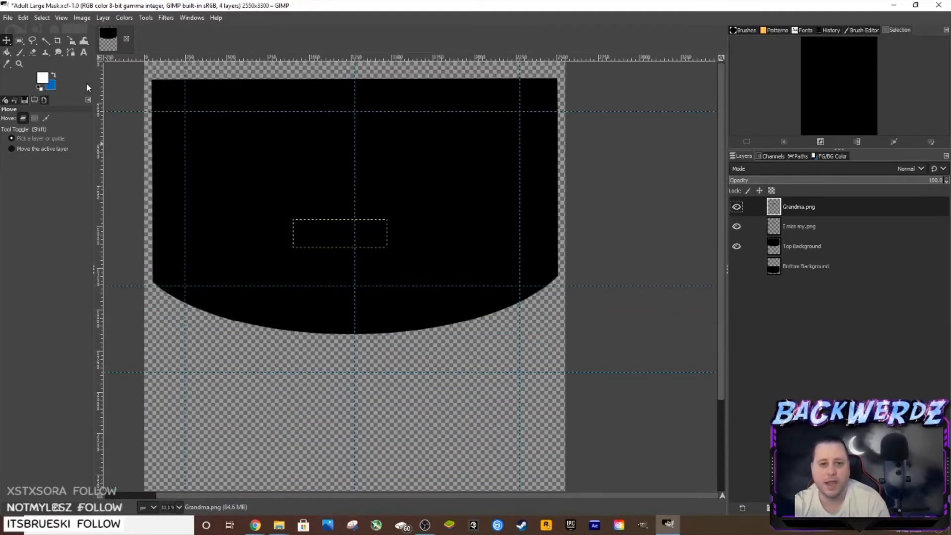
{"action": "left_click", "coordinate": [41, 78]}
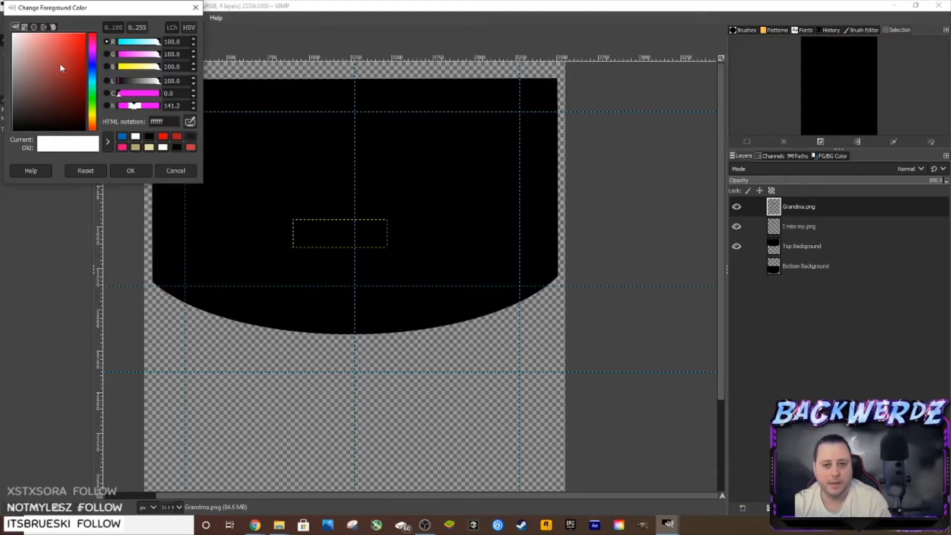
{"action": "left_click_drag", "start_coordinate": [60, 68], "coordinate": [96, 61]}
{"action": "left_click", "coordinate": [94, 72]}
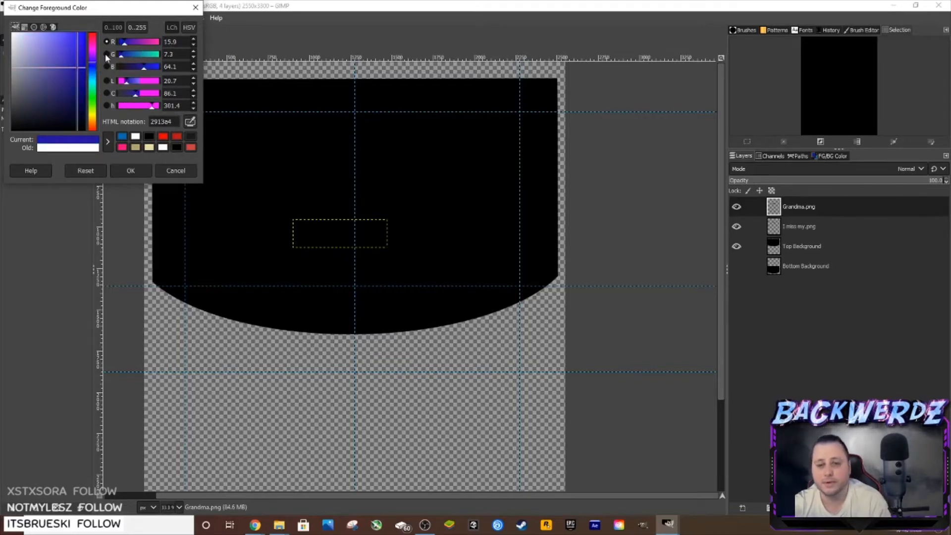
{"action": "left_click", "coordinate": [196, 7]}
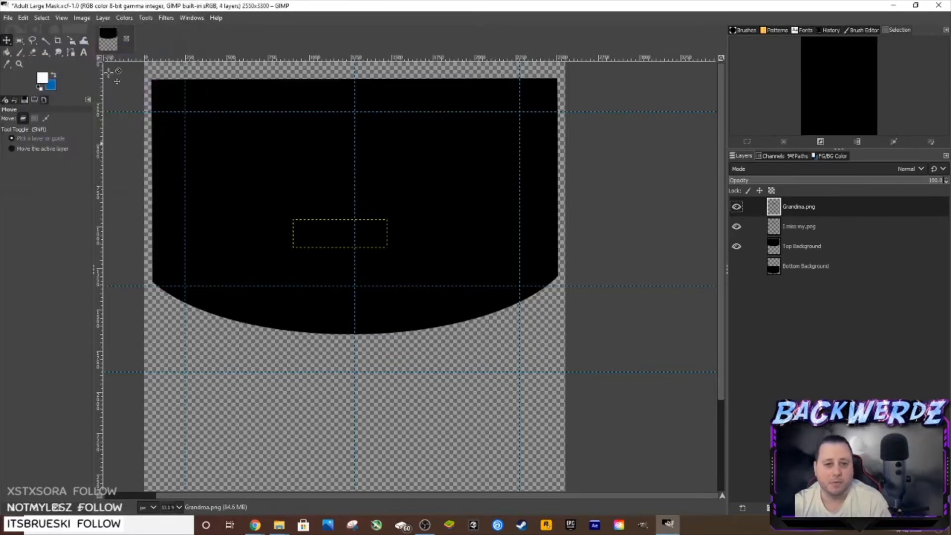
Set the foreground colour to white and the background colour to black, and Bucket Fill the Top Background shape with white.
{"action": "left_click", "coordinate": [39, 86]}
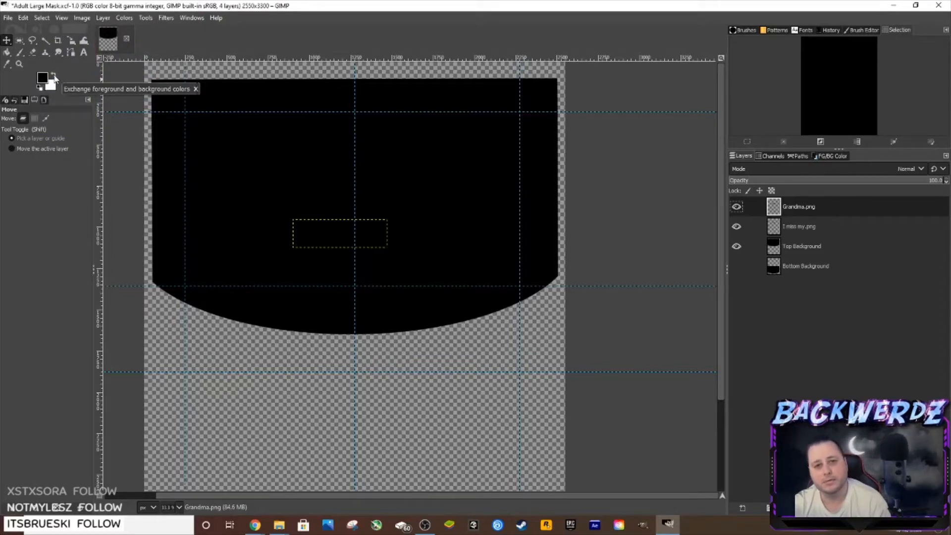
{"action": "left_click", "coordinate": [54, 77]}
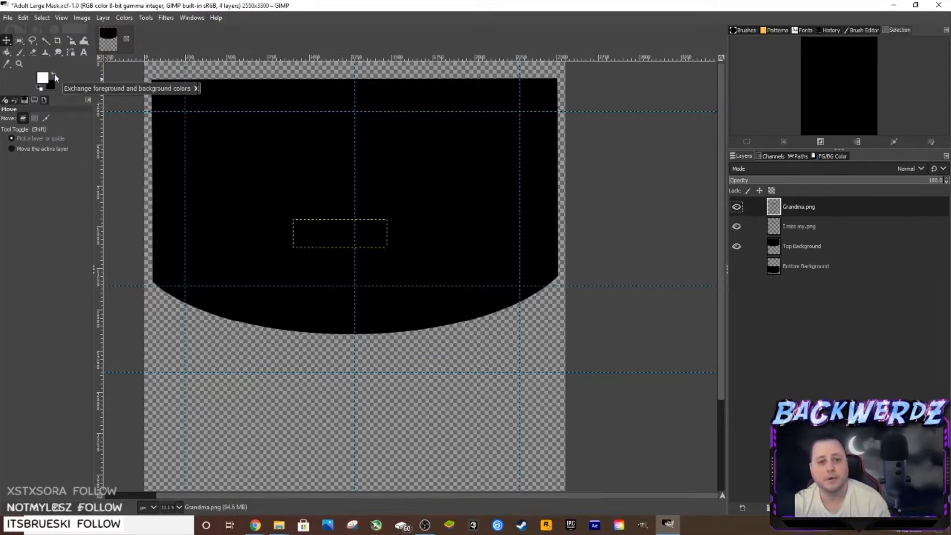
{"action": "left_click", "coordinate": [8, 53]}
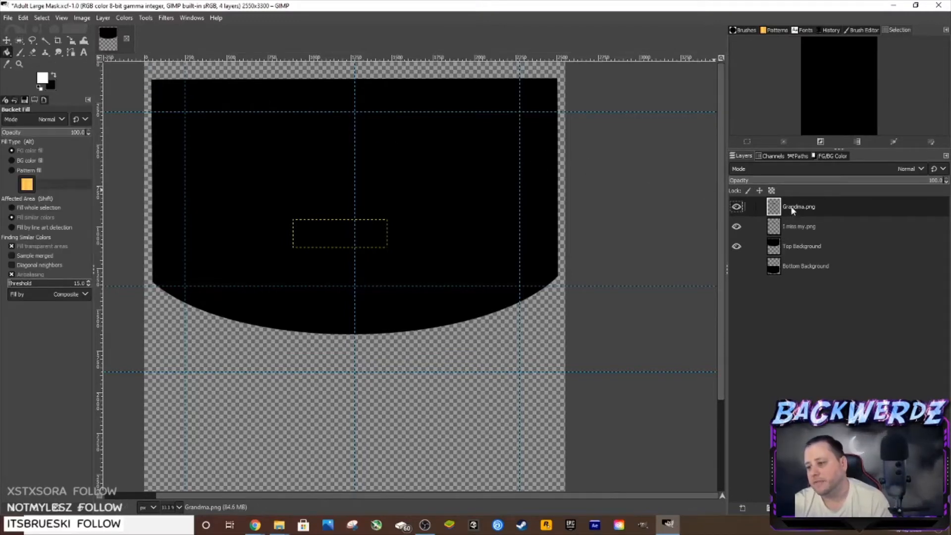
{"action": "left_click", "coordinate": [802, 247]}
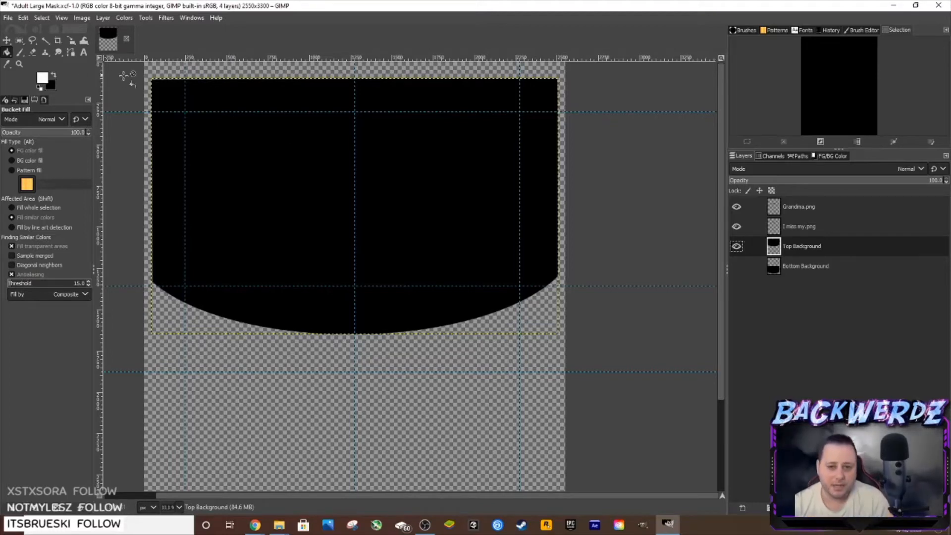
{"action": "left_click", "coordinate": [163, 90]}
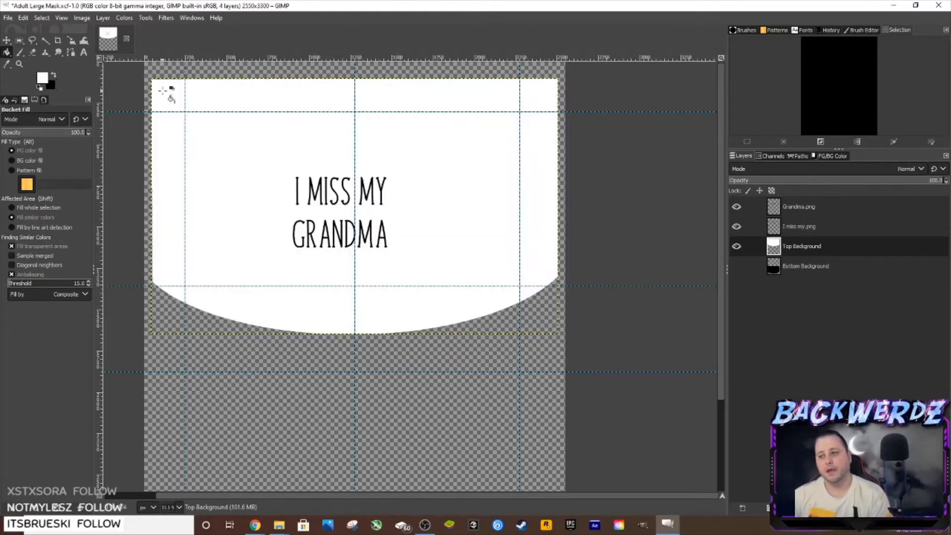
Try to move the I MISS MY lettering toward the mask's left edge, and undo the move.
{"action": "left_click", "coordinate": [794, 214]}
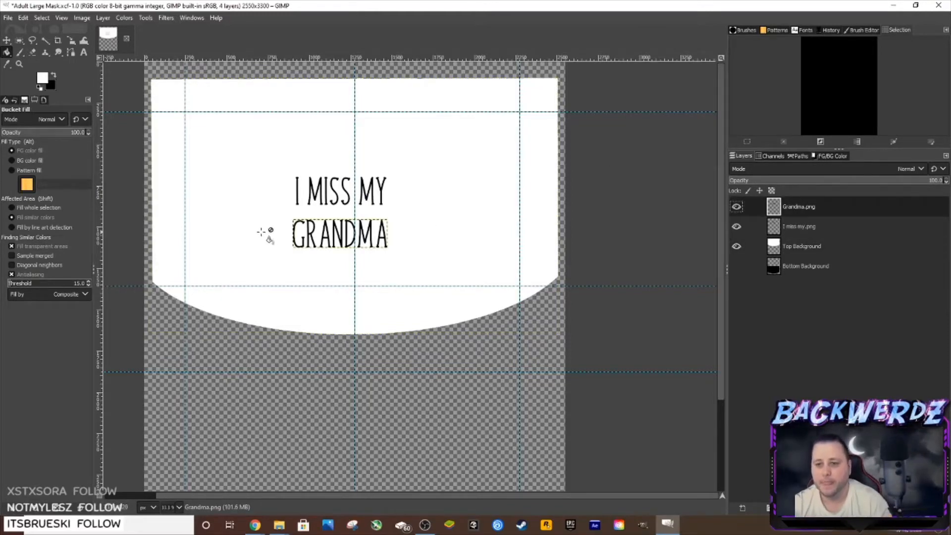
{"action": "left_click", "coordinate": [6, 42]}
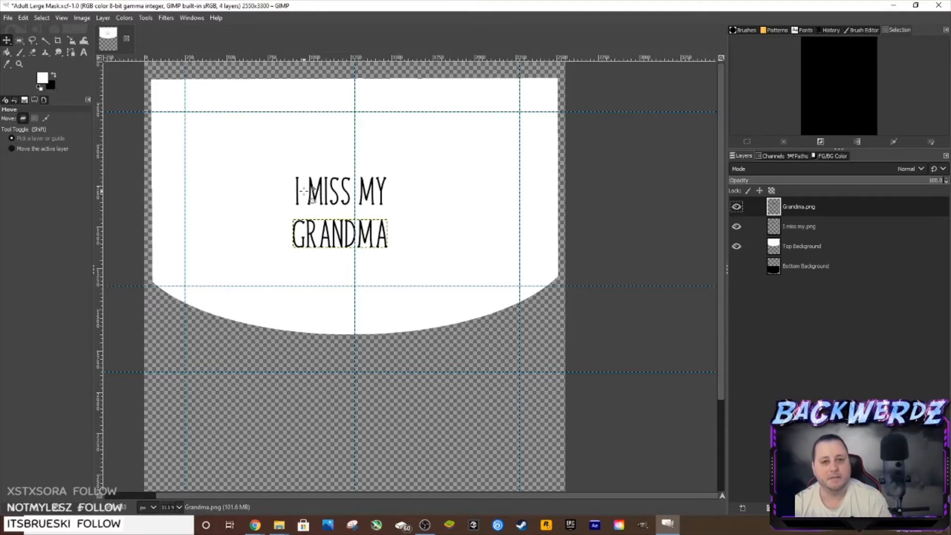
{"action": "left_click_drag", "start_coordinate": [304, 191], "coordinate": [149, 180]}
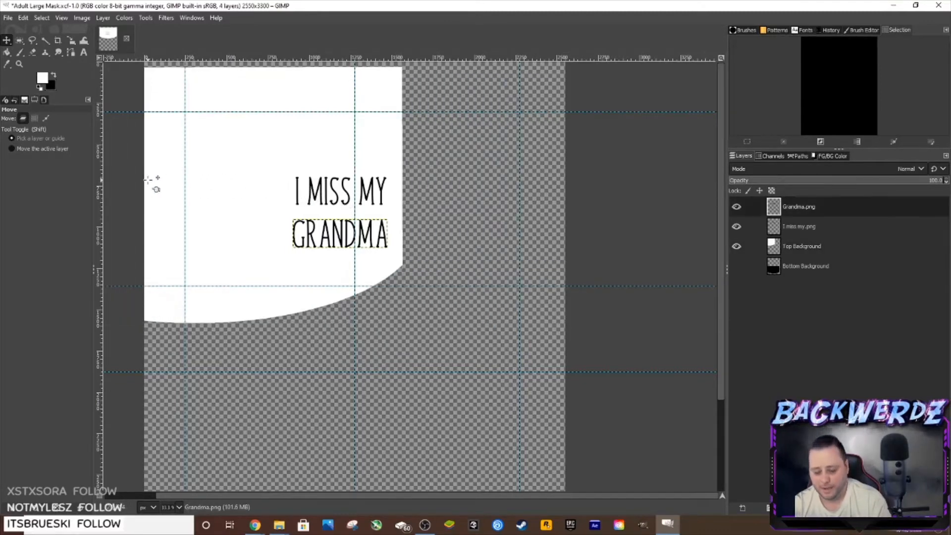
{"action": "key", "text": "ctrl"}
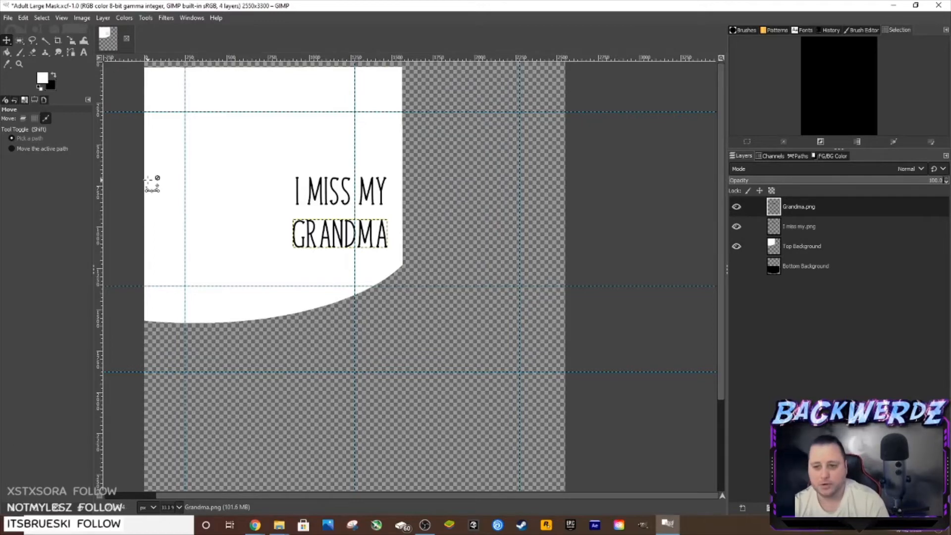
{"action": "key", "text": "ctrl+z"}
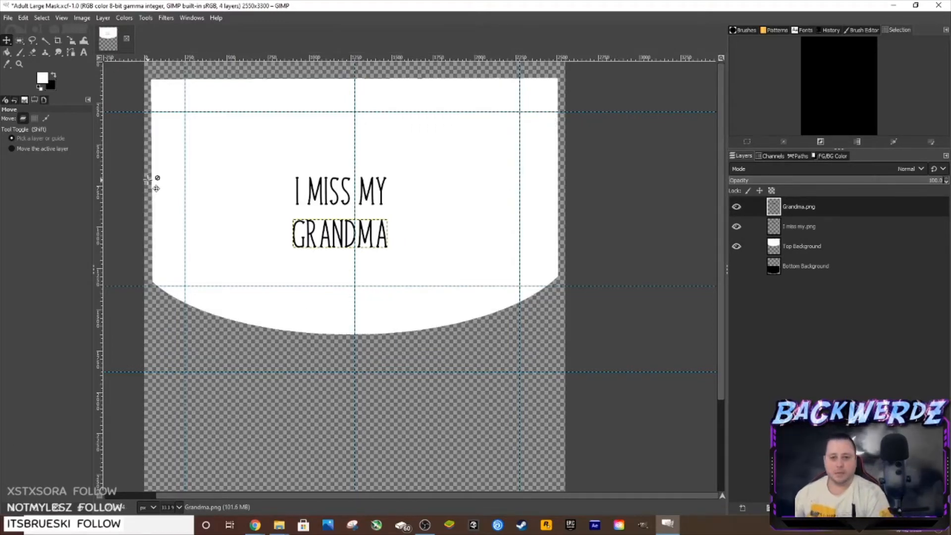
Paint a black test stroke across the Top Background layer, undo it, and revert and restore the layer's white fill.
{"action": "left_click", "coordinate": [20, 52]}
{"action": "left_click", "coordinate": [53, 74]}
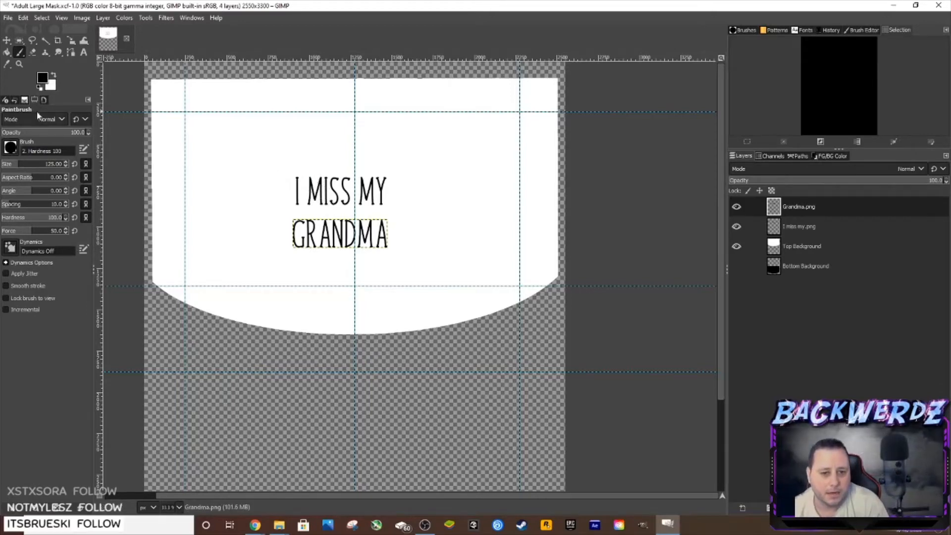
{"action": "left_click", "coordinate": [44, 78]}
{"action": "left_click", "coordinate": [193, 7]}
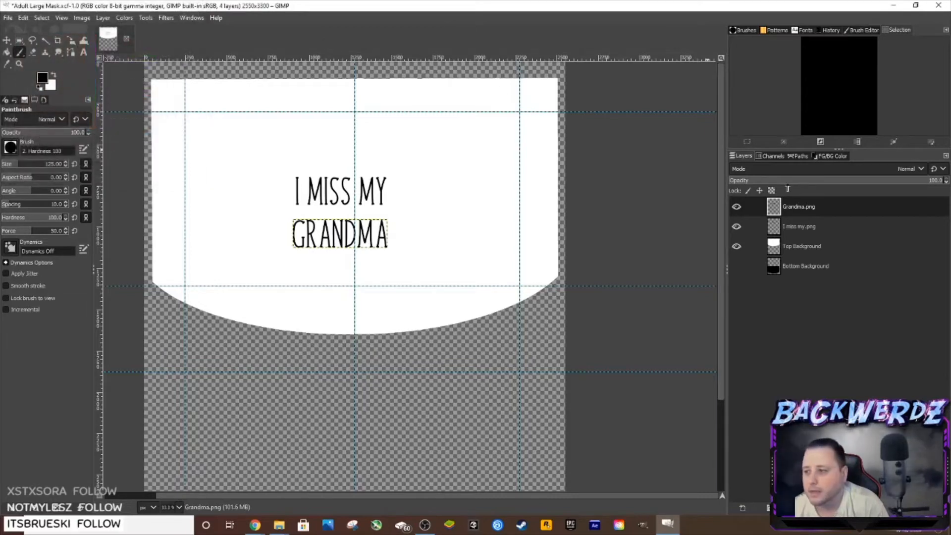
{"action": "left_click", "coordinate": [792, 246]}
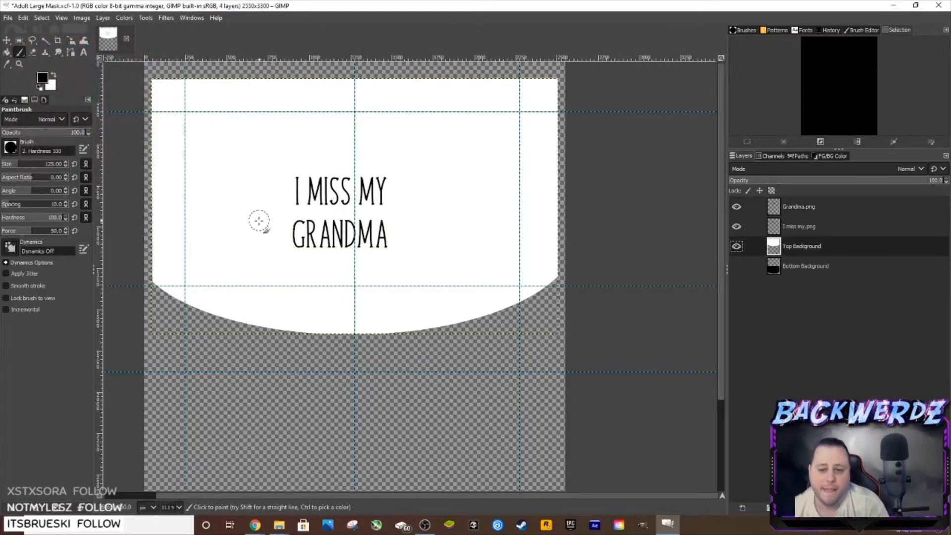
{"action": "left_click_drag", "start_coordinate": [321, 182], "coordinate": [239, 170]}
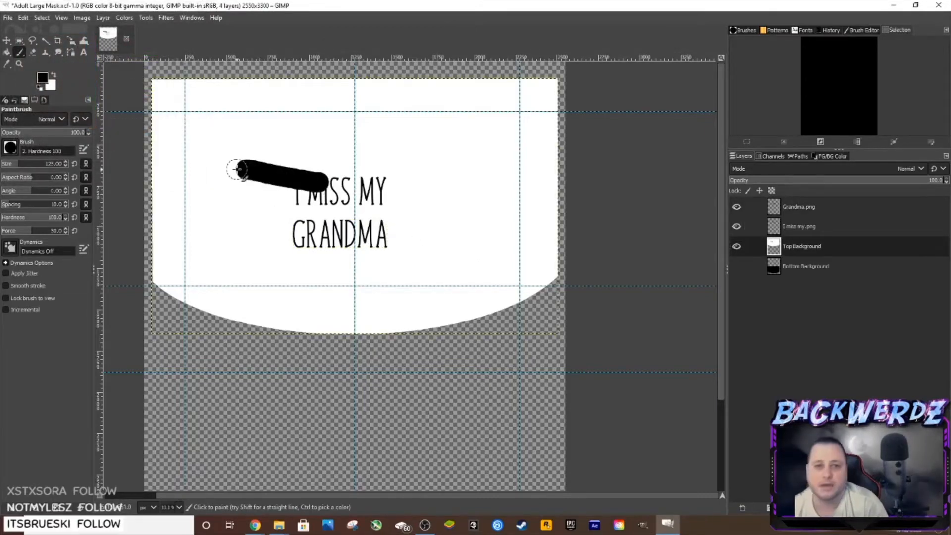
{"action": "key", "text": "ctrl+z"}
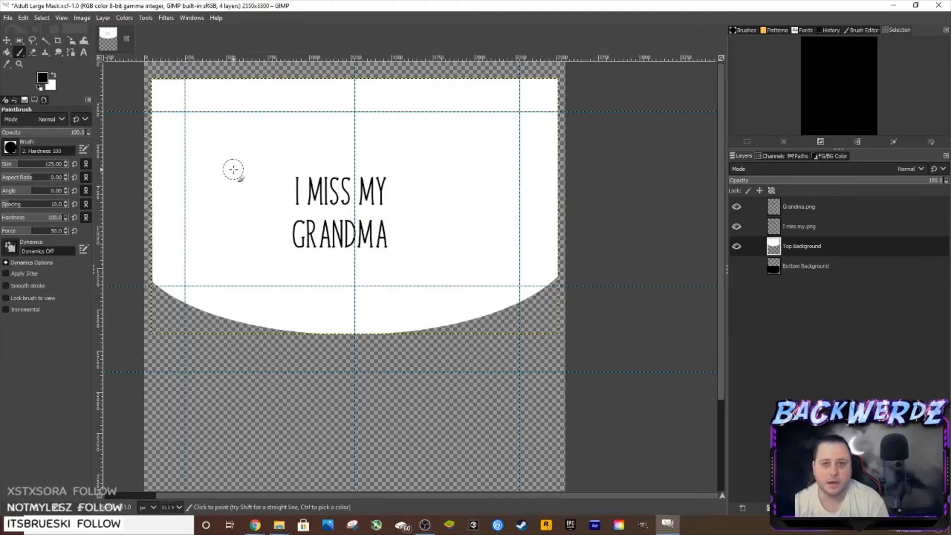
{"action": "key", "text": "ctrl+comma"}
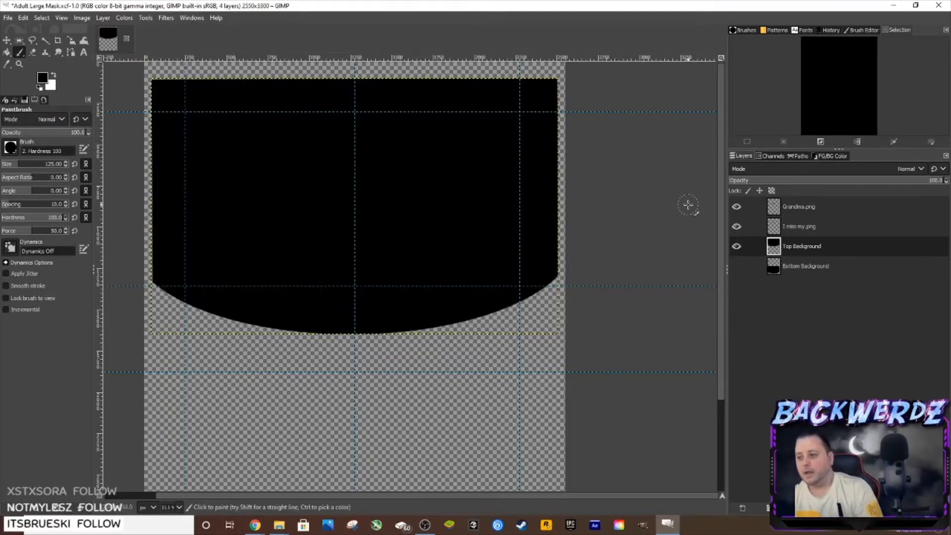
{"action": "key", "text": "ctrl+z"}
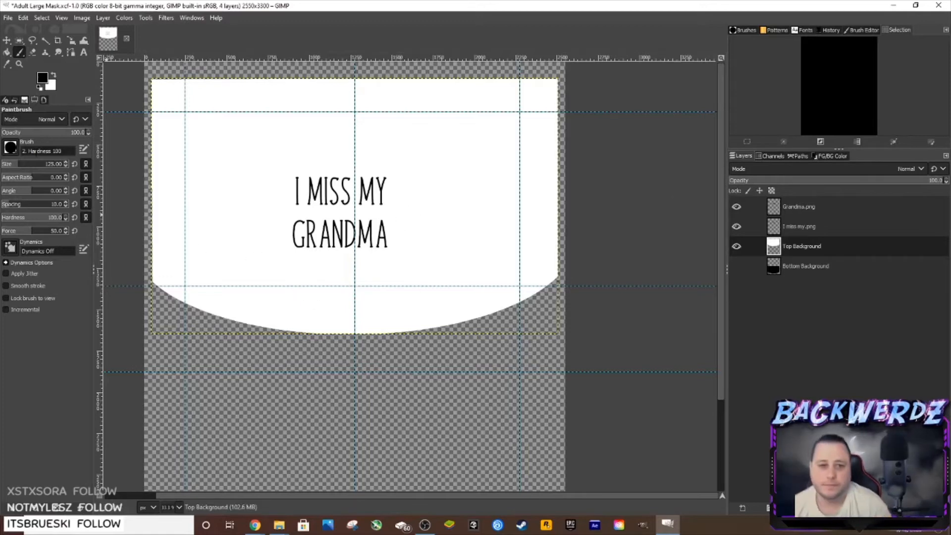
Move the I MISS MY lettering up and toward the mask's left side, away from the GRANDMA line.
{"action": "left_click", "coordinate": [8, 40]}
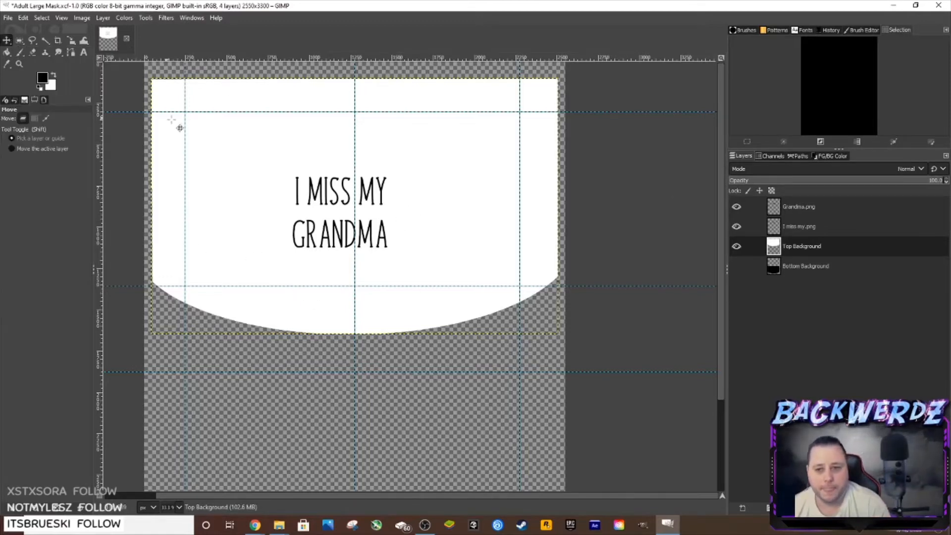
{"action": "left_click", "coordinate": [815, 207]}
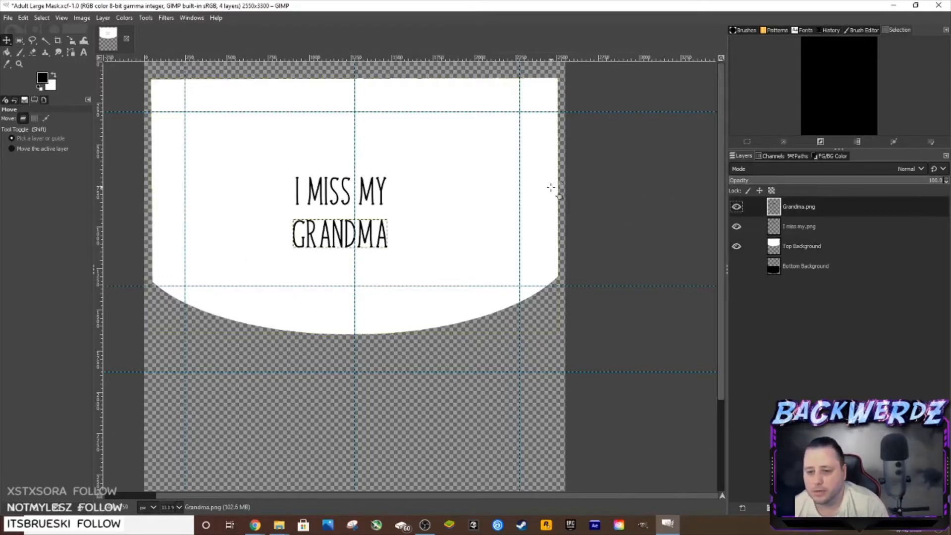
{"action": "left_click", "coordinate": [796, 228]}
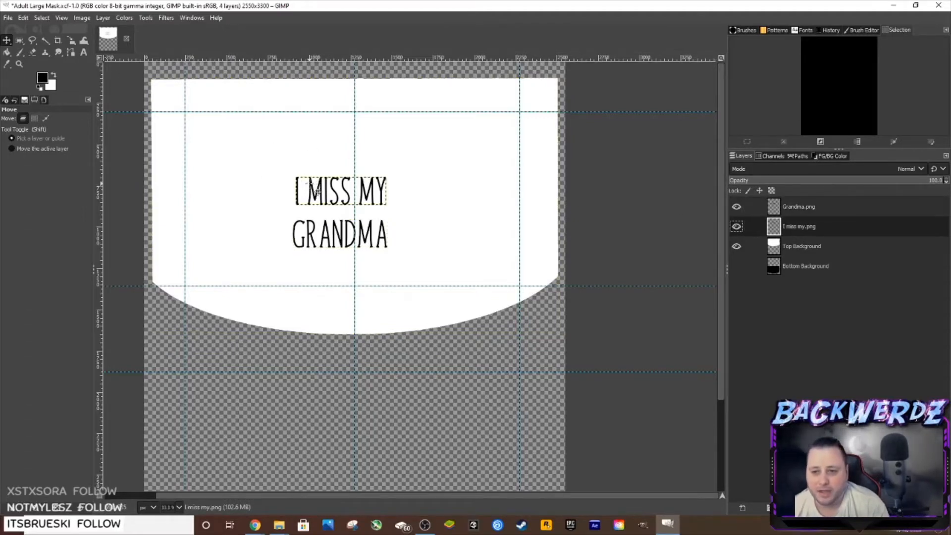
{"action": "left_click_drag", "start_coordinate": [316, 189], "coordinate": [277, 150]}
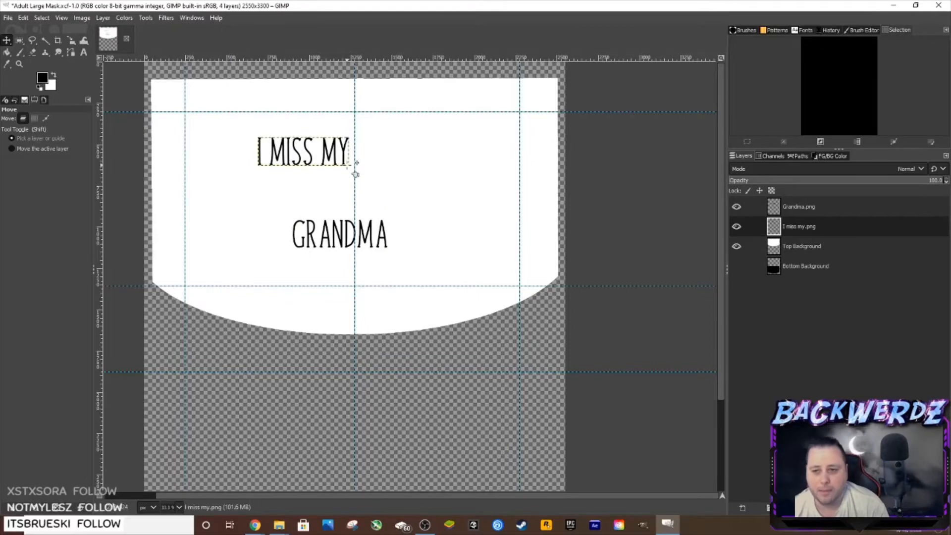
Scale the I MISS MY layer to 1000 px wide with linked proportions and move it over the vertical centre guide.
{"action": "left_click", "coordinate": [103, 18]}
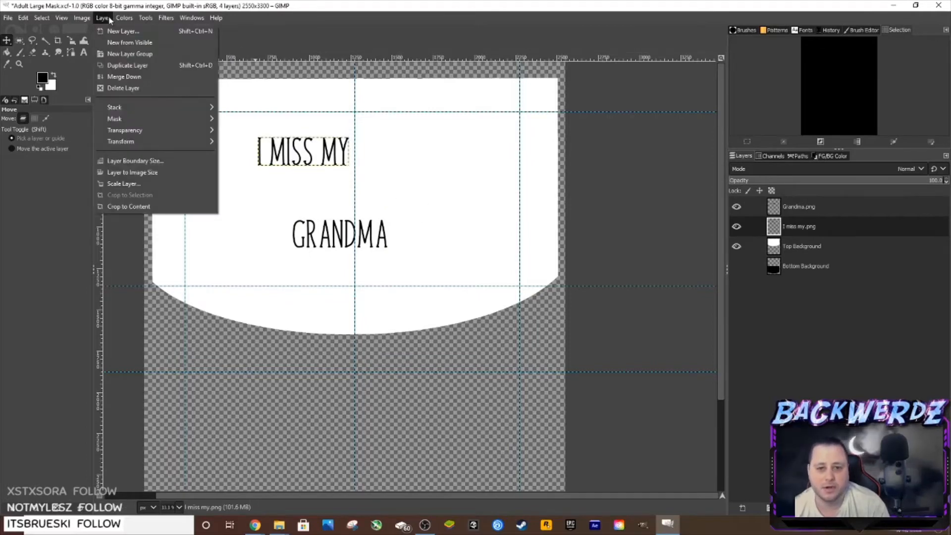
{"action": "left_click", "coordinate": [130, 184]}
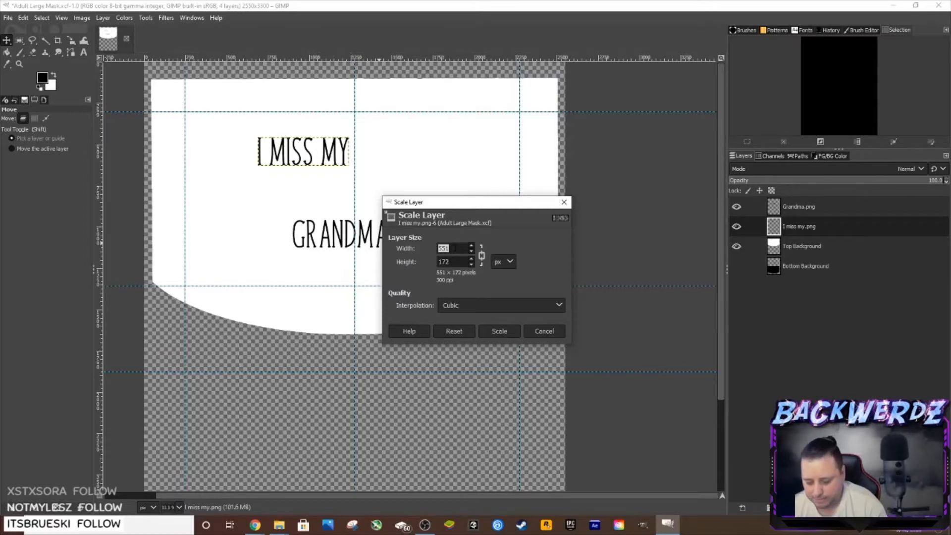
{"action": "type", "text": "1000"}
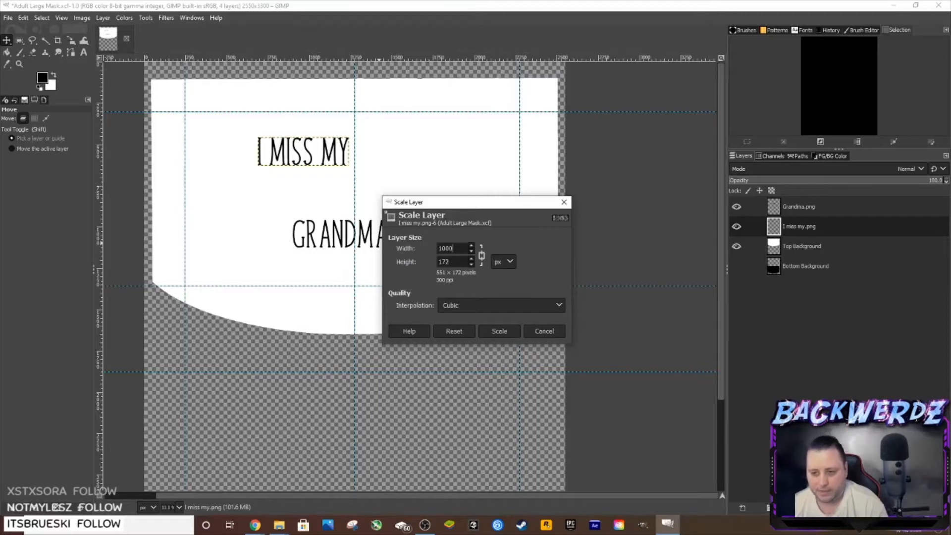
{"action": "key", "text": "Tab"}
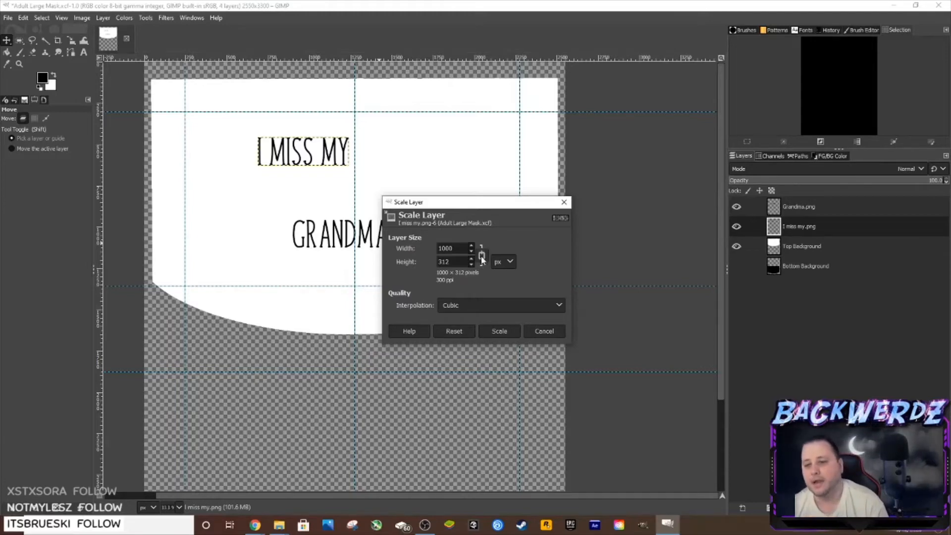
{"action": "left_click", "coordinate": [495, 330]}
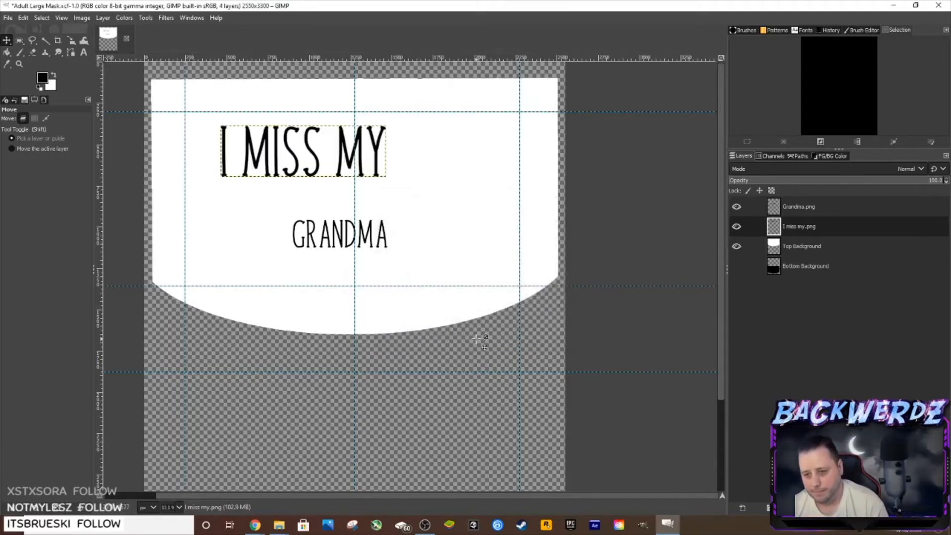
{"action": "left_click_drag", "start_coordinate": [314, 146], "coordinate": [358, 162]}
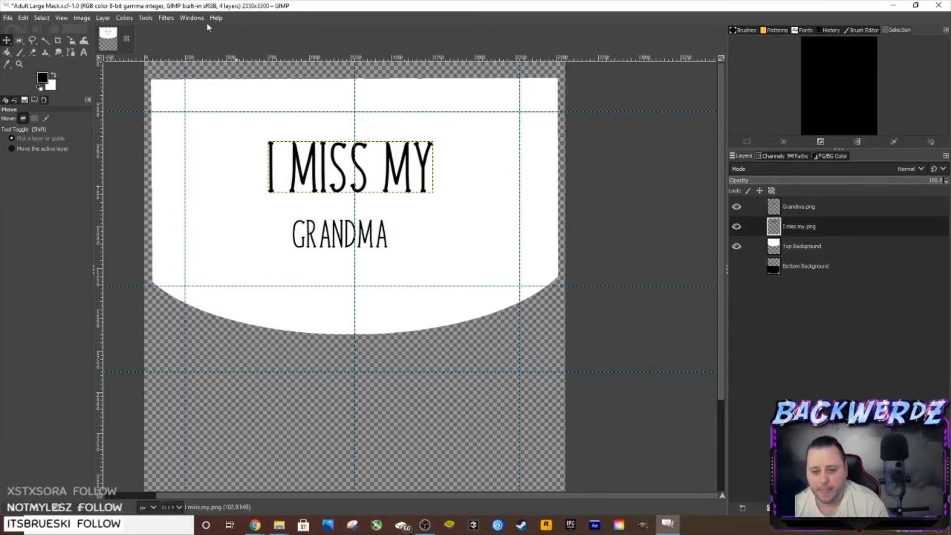
Scale the Grandma.png layer to 1000 px wide with linked proportions and place it just beneath I MISS MY.
{"action": "left_click", "coordinate": [800, 208]}
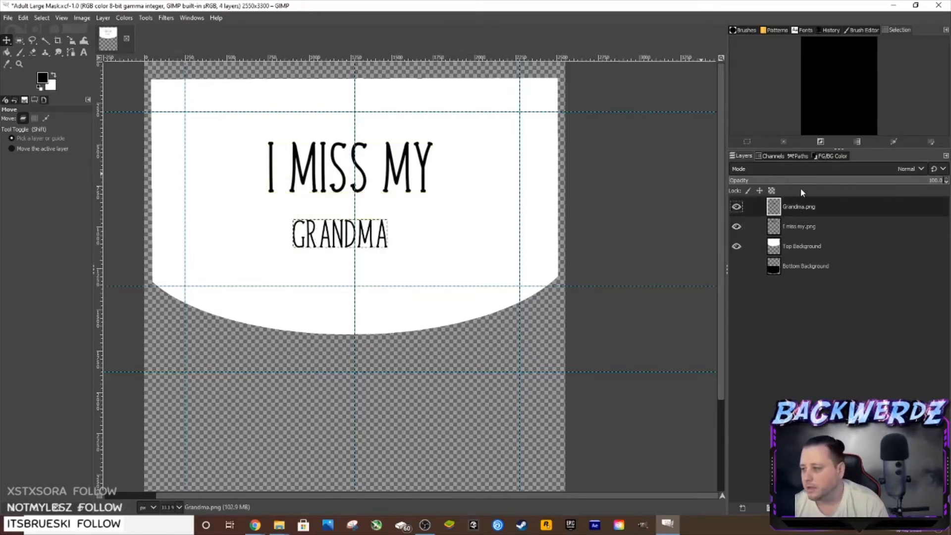
{"action": "left_click", "coordinate": [105, 19]}
{"action": "left_click", "coordinate": [122, 184]}
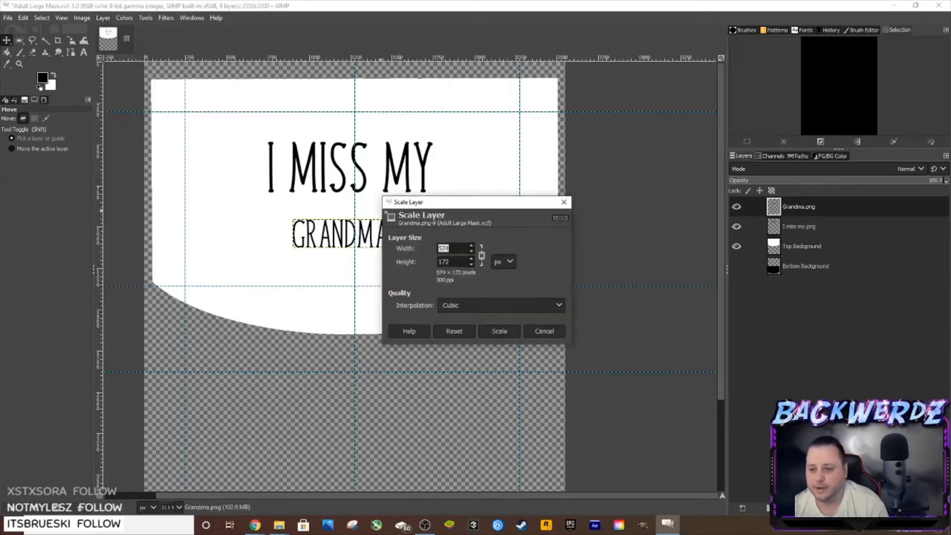
{"action": "type", "text": "1000"}
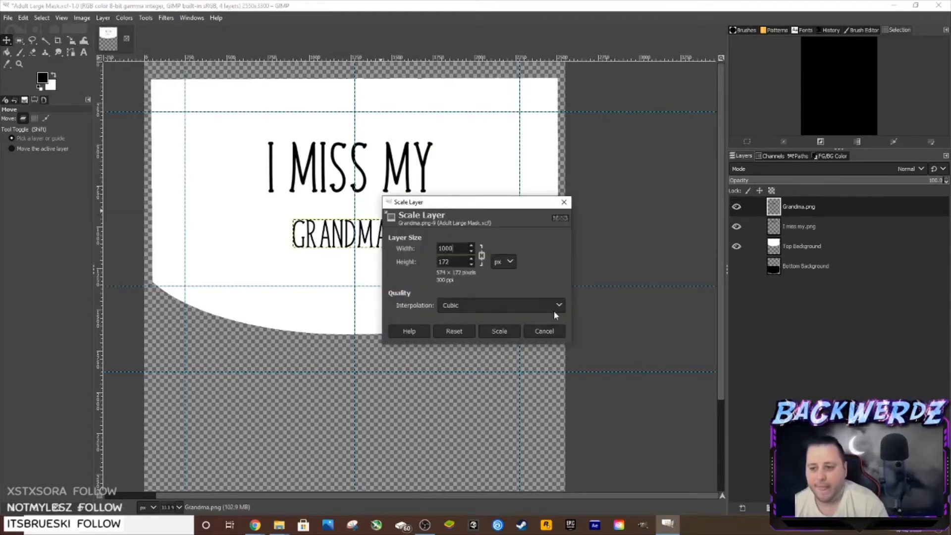
{"action": "left_click", "coordinate": [505, 331]}
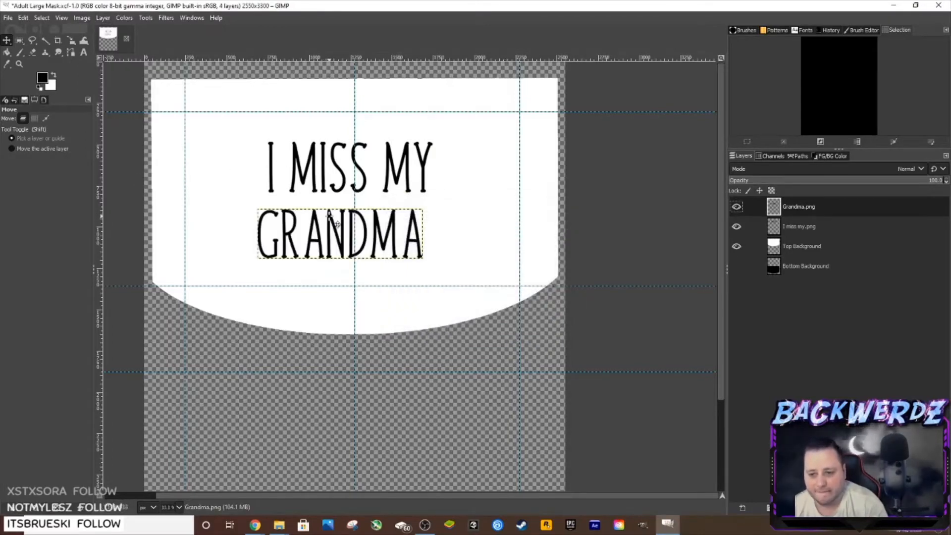
{"action": "left_click_drag", "start_coordinate": [327, 212], "coordinate": [333, 204]}
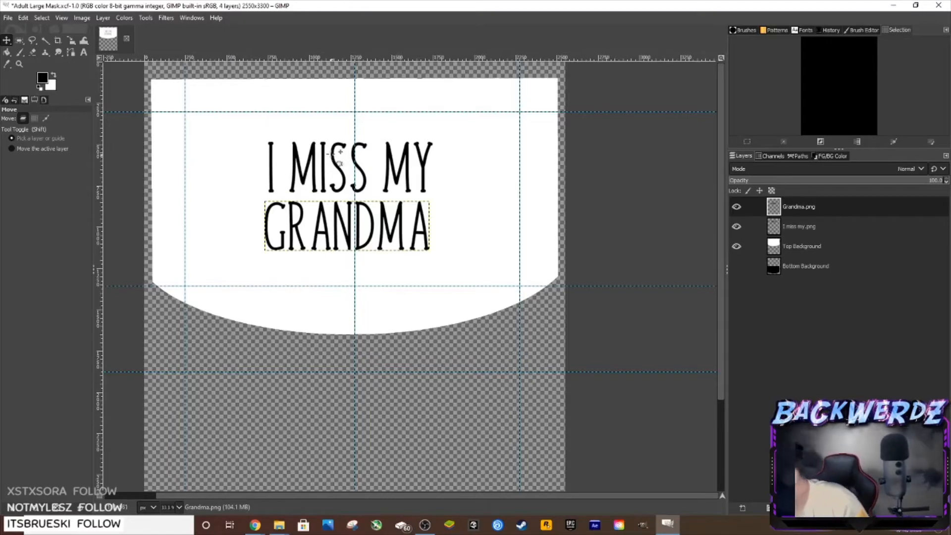
Shift the I MISS MY lettering slightly up and right to centre it on the vertical guide.
{"action": "key", "text": "alt+Tab"}
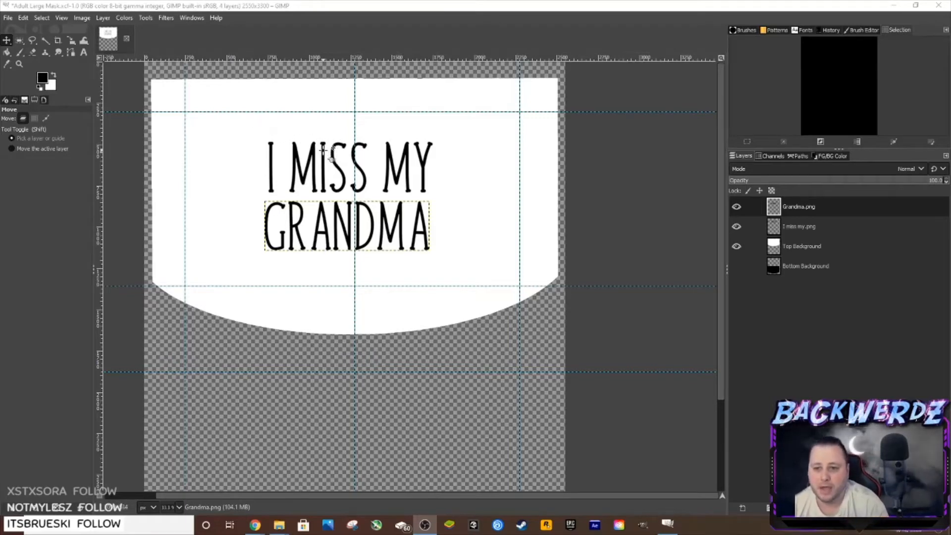
{"action": "mouse_move", "coordinate": [333, 159]}
{"action": "left_mouse_down"}
{"action": "mouse_move", "coordinate": [281, 156]}
{"action": "mouse_move", "coordinate": [334, 153]}
{"action": "left_mouse_up"}
{"action": "key", "text": "Page_Up"}
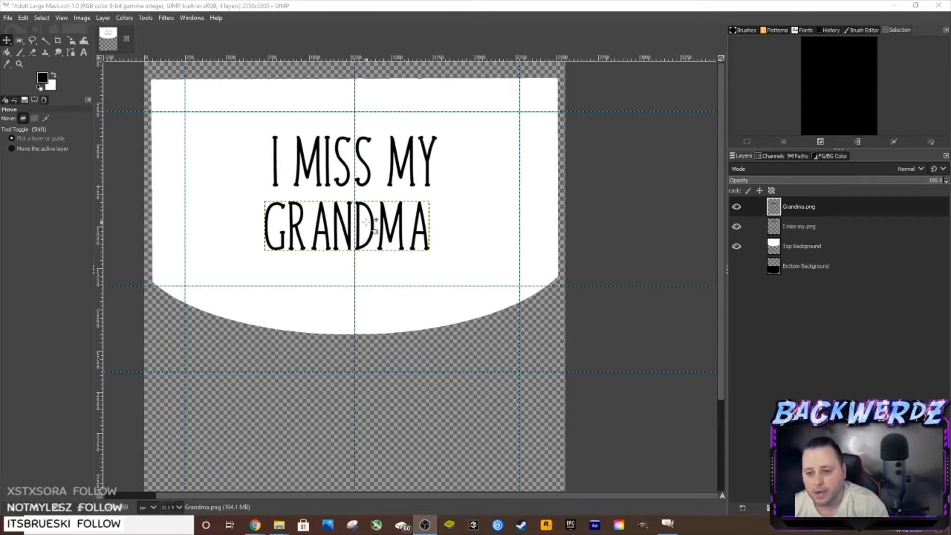
Switch to the Travel Next font page in Chrome and change the preview text to "Grandkids".
{"action": "mouse_move", "coordinate": [258, 526]}
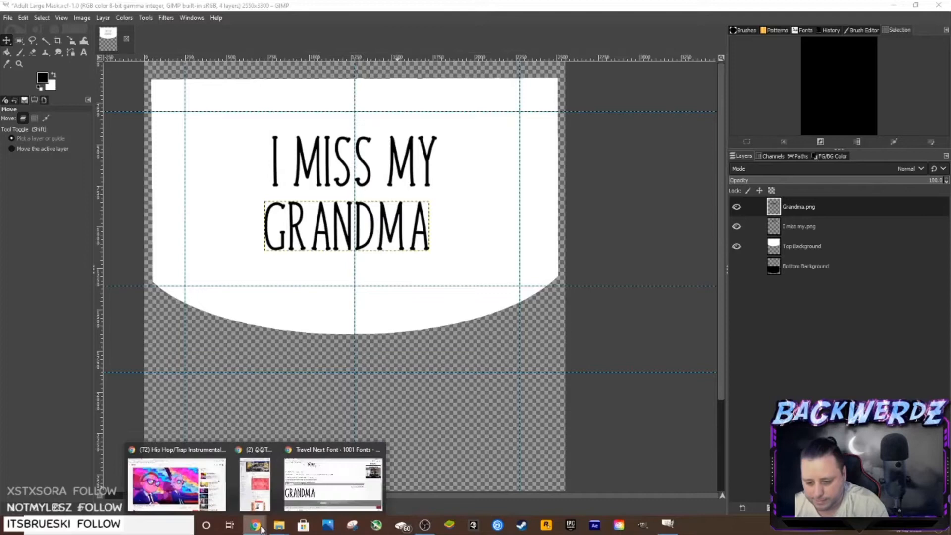
{"action": "left_click", "coordinate": [307, 495]}
{"action": "left_click_drag", "start_coordinate": [58, 254], "coordinate": [39, 255]}
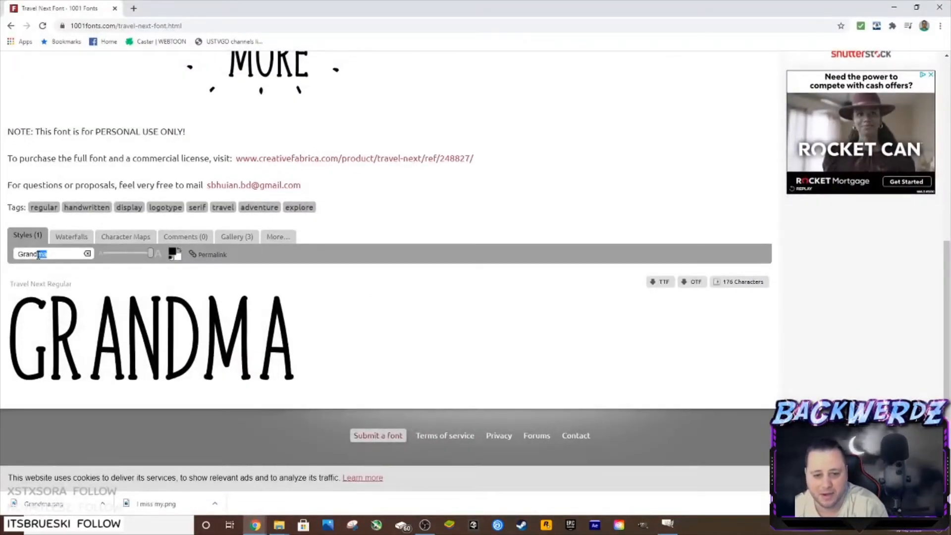
{"action": "type", "text": "kids"}
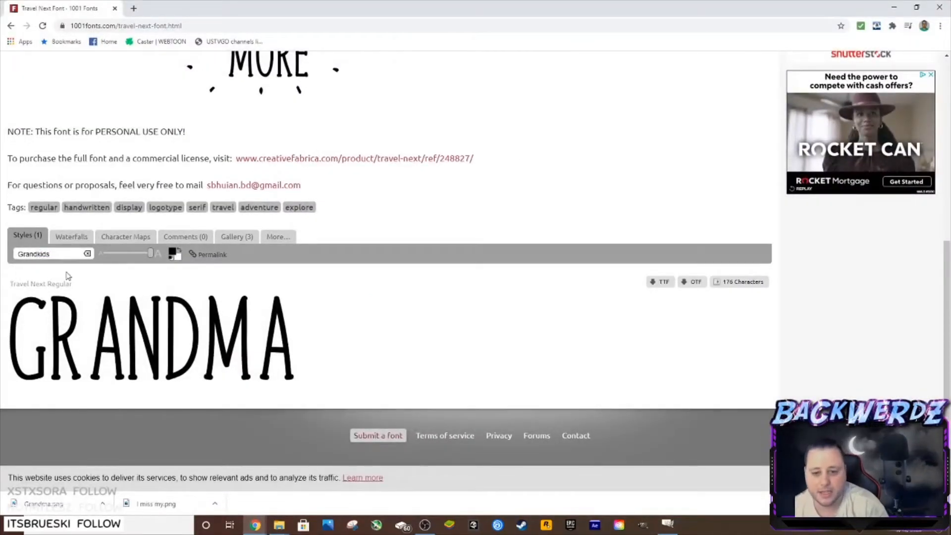
Save the Grandkids preview image to the Desktop as a PNG named Grandkids, and return to GIMP.
{"action": "right_click", "coordinate": [183, 329]}
{"action": "left_click", "coordinate": [213, 349]}
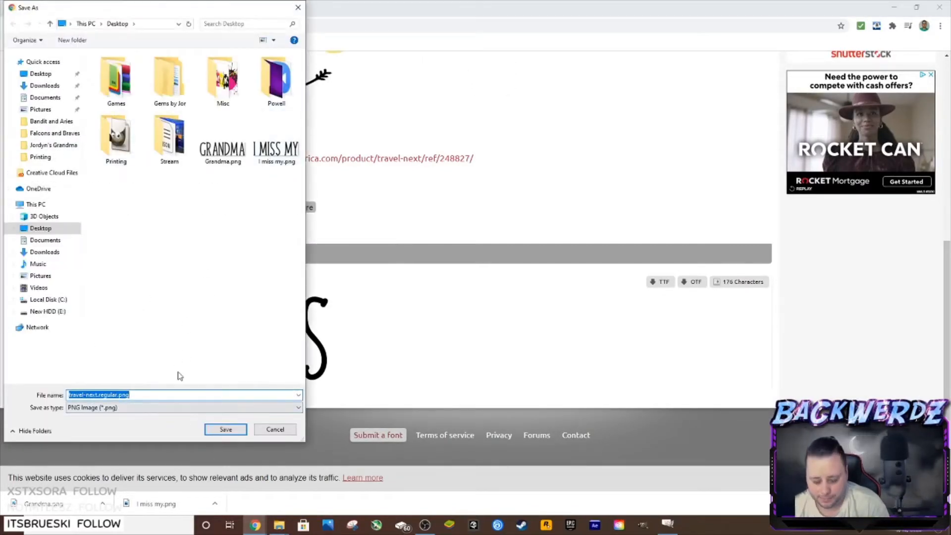
{"action": "type", "text": "Grandkids"}
{"action": "key", "text": "Return"}
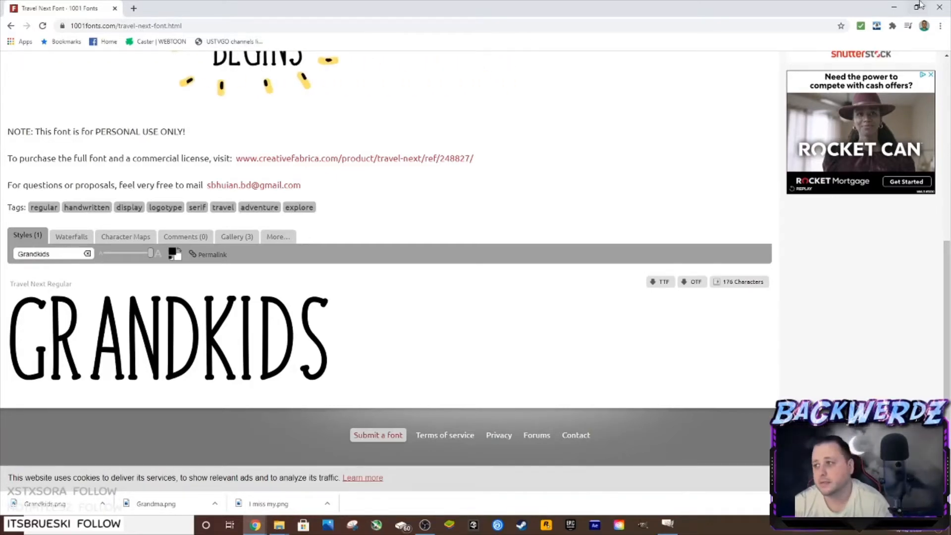
{"action": "left_click", "coordinate": [894, 7]}
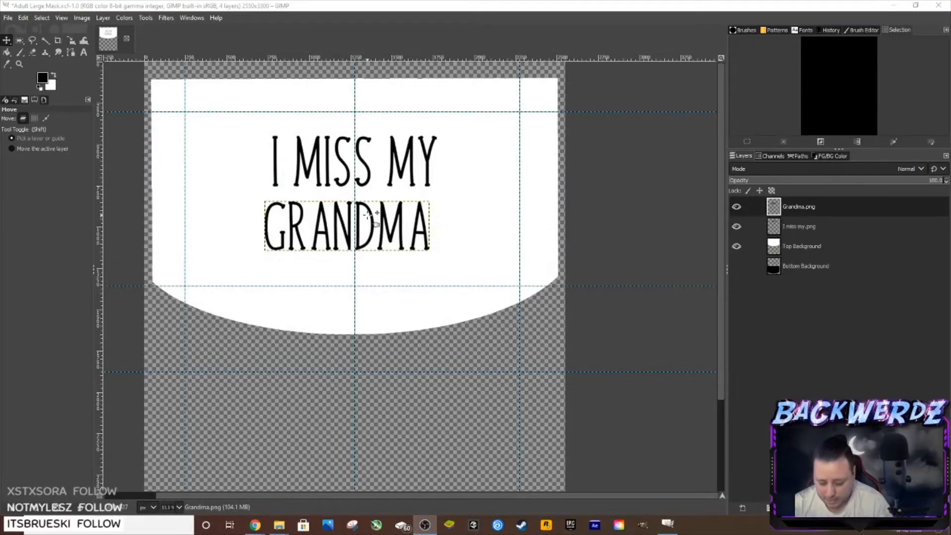
Replace the Grandma.png layer with Grandkids.png from the Desktop folder, positioned beneath I MISS MY.
{"action": "right_click", "coordinate": [799, 207]}
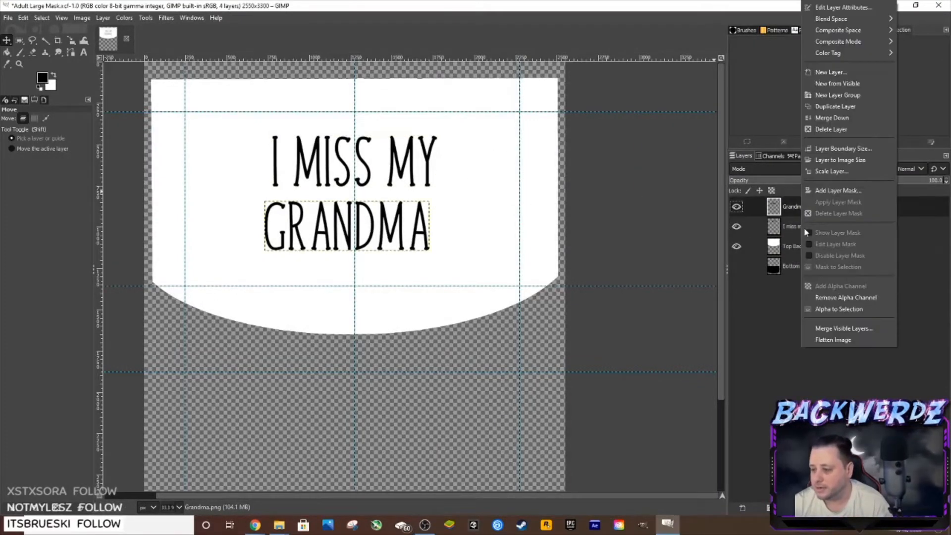
{"action": "left_click", "coordinate": [831, 129]}
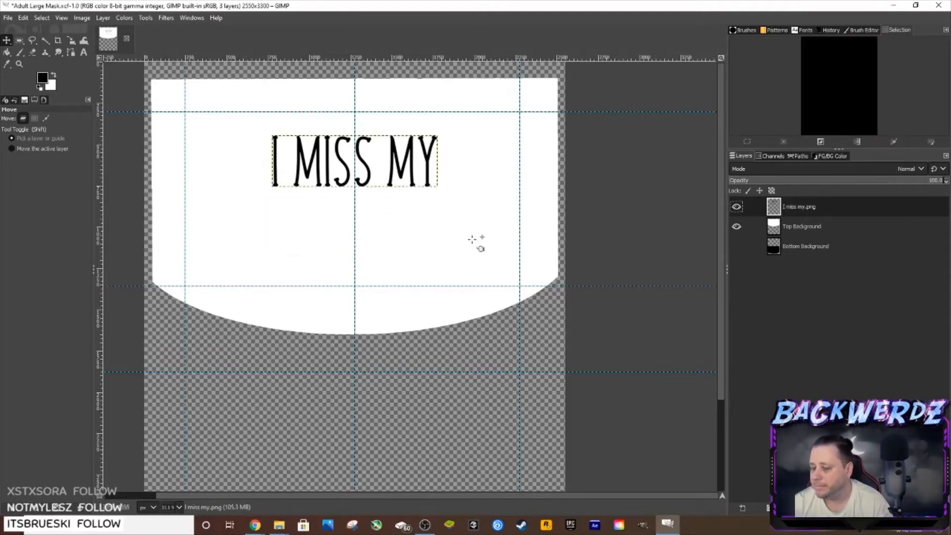
{"action": "left_click", "coordinate": [280, 525]}
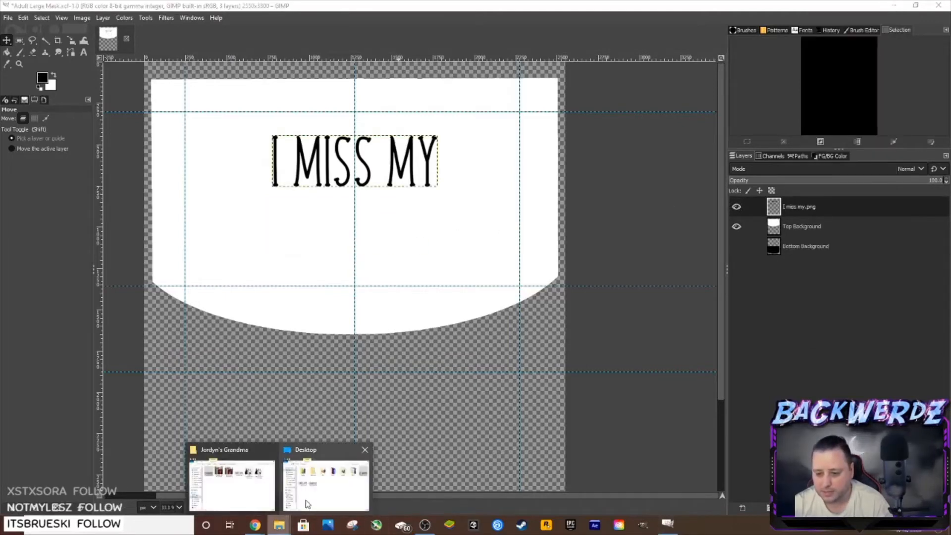
{"action": "left_click", "coordinate": [307, 504]}
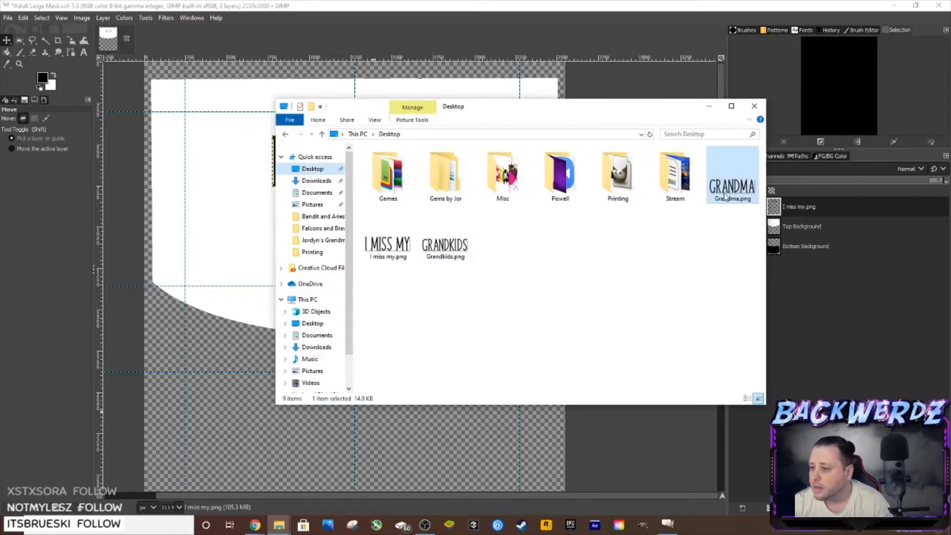
{"action": "left_click_drag", "start_coordinate": [445, 240], "coordinate": [265, 229]}
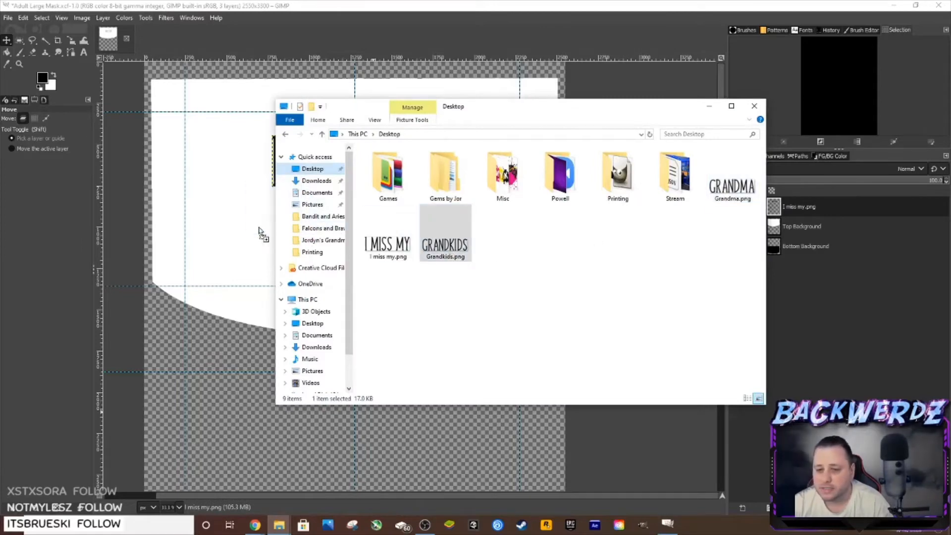
{"action": "left_click", "coordinate": [754, 106]}
{"action": "left_click_drag", "start_coordinate": [339, 272], "coordinate": [336, 212]}
Scale the Grandkids.png layer to 1000 px wide with linked proportions and move it slightly down beneath I MISS MY.
{"action": "left_click", "coordinate": [103, 18]}
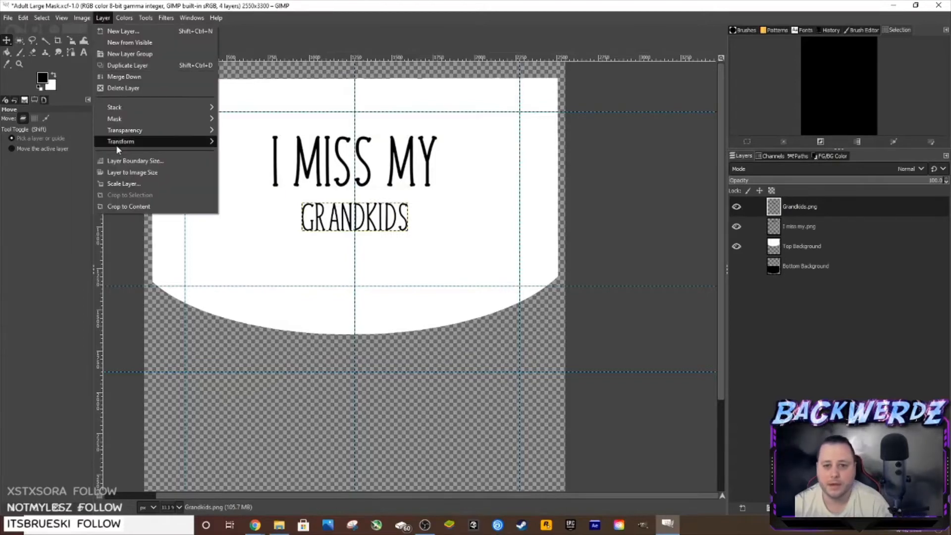
{"action": "left_click", "coordinate": [124, 184]}
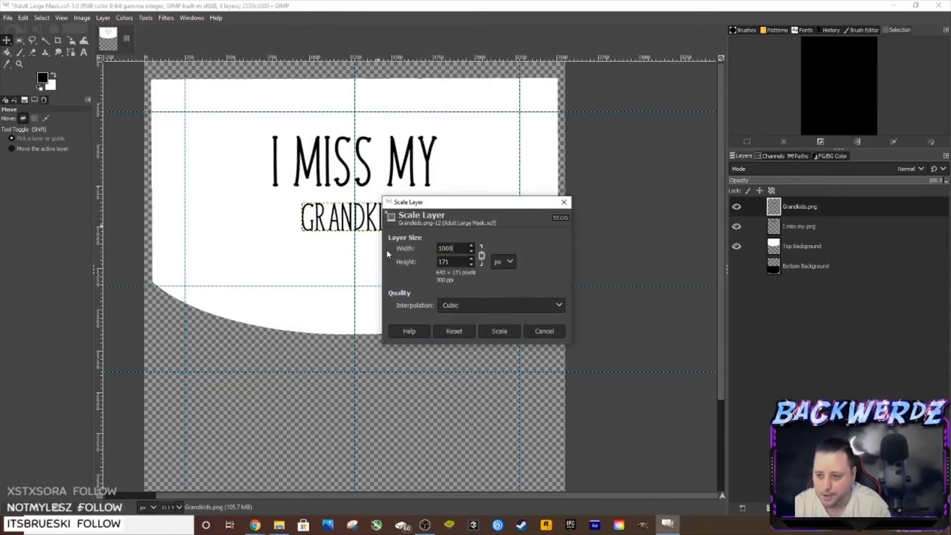
{"action": "left_click", "coordinate": [499, 331]}
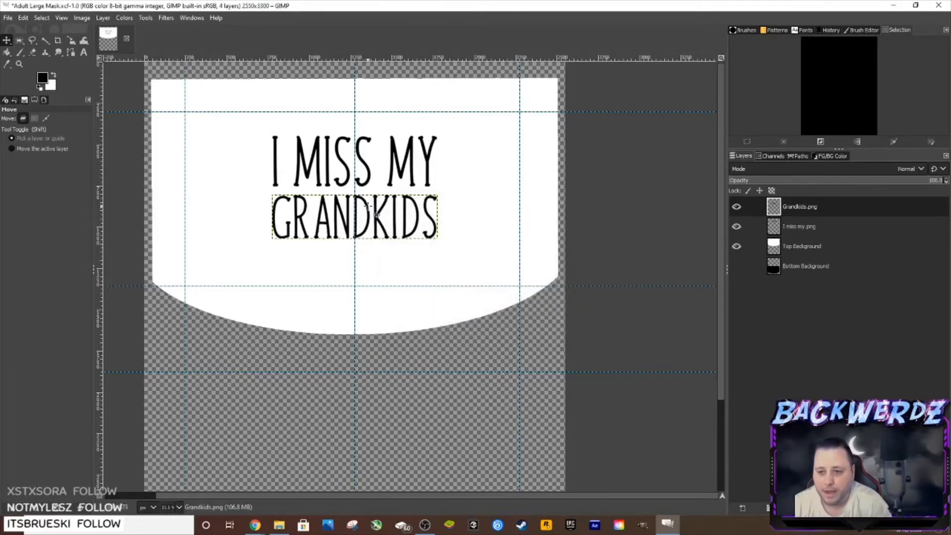
{"action": "mouse_move", "coordinate": [366, 205]}
{"action": "left_mouse_down"}
{"action": "mouse_move", "coordinate": [370, 220]}
{"action": "mouse_move", "coordinate": [369, 212]}
{"action": "left_mouse_up"}
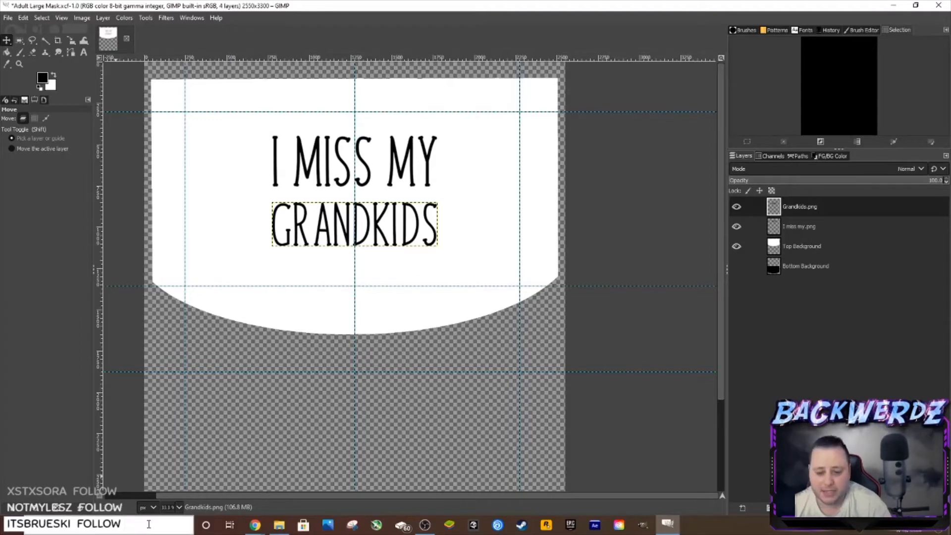
Switch to Chrome and search Google for "hearts" in a new tab.
{"action": "mouse_move", "coordinate": [255, 525]}
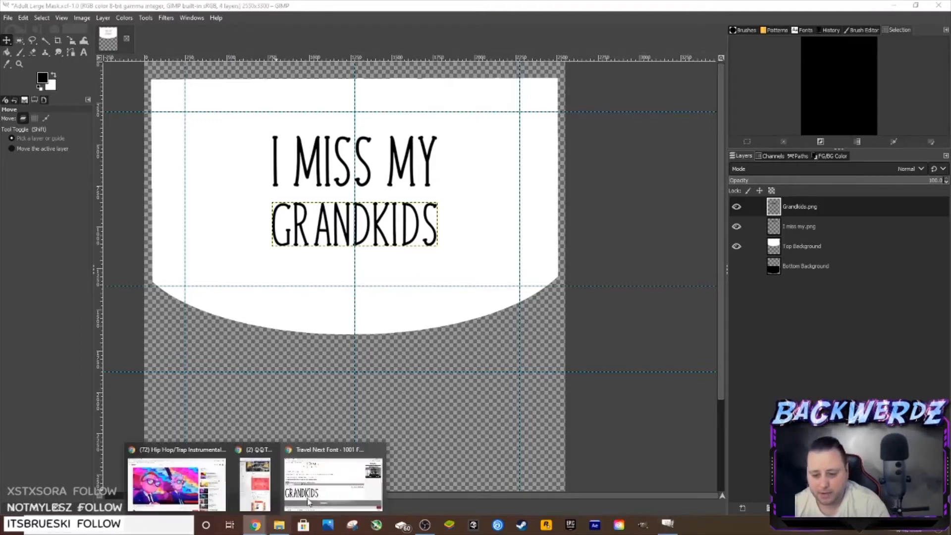
{"action": "left_click", "coordinate": [278, 487]}
{"action": "left_click", "coordinate": [133, 8]}
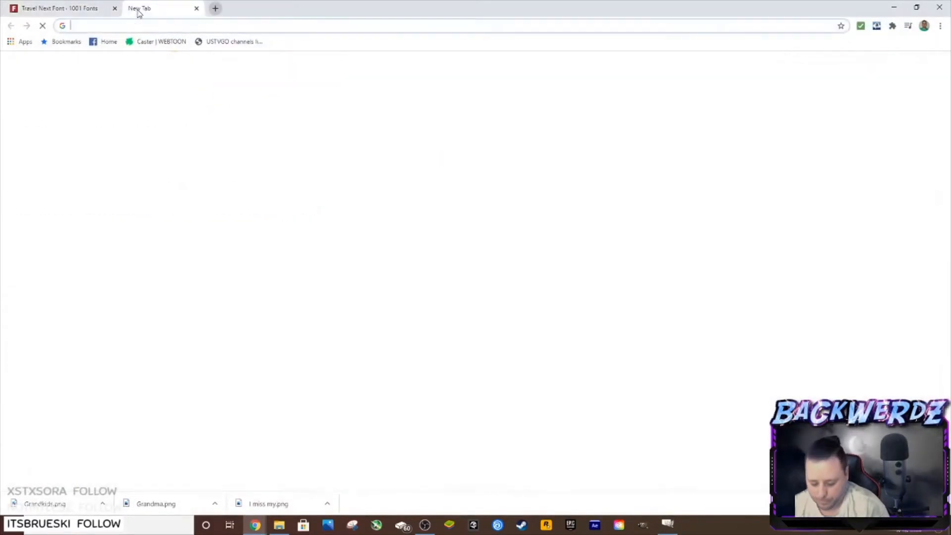
{"action": "type", "text": "hearts"}
{"action": "key", "text": "Return"}
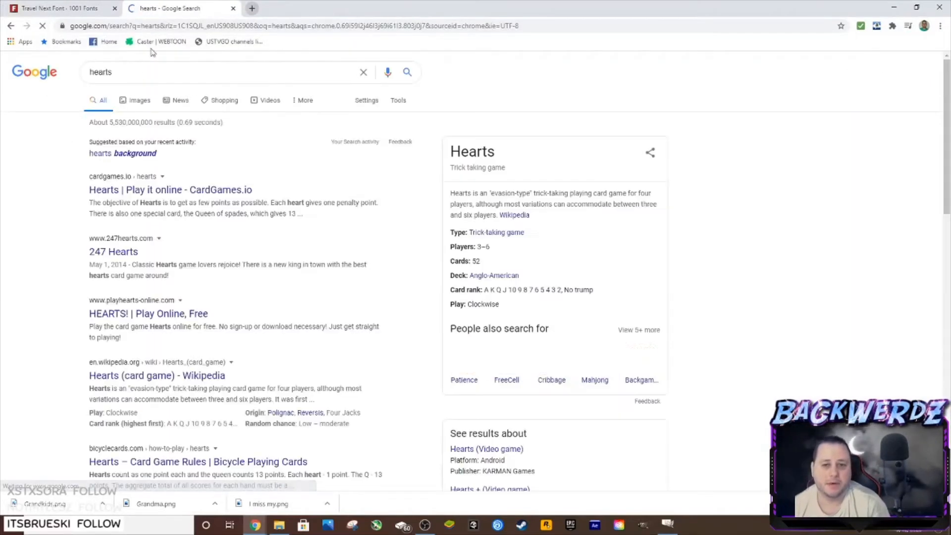
Refine the Google search to "hearts background" and show the image results.
{"action": "left_click", "coordinate": [140, 74]}
{"action": "type", "text": "back"}
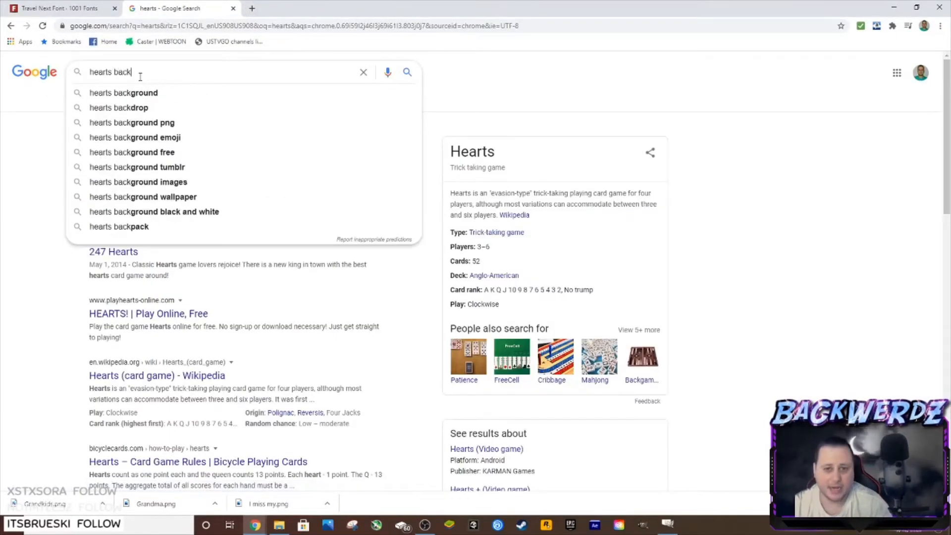
{"action": "left_click", "coordinate": [158, 93]}
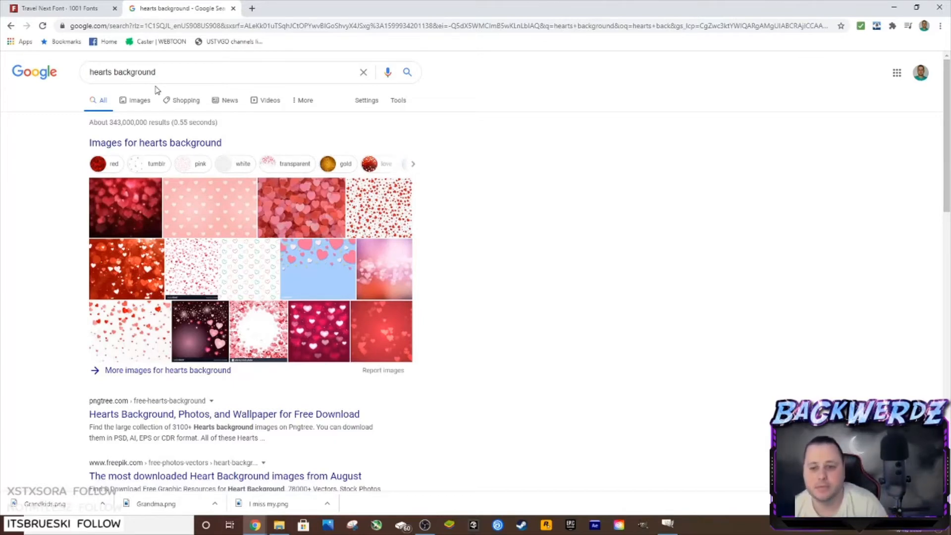
{"action": "left_click", "coordinate": [141, 100]}
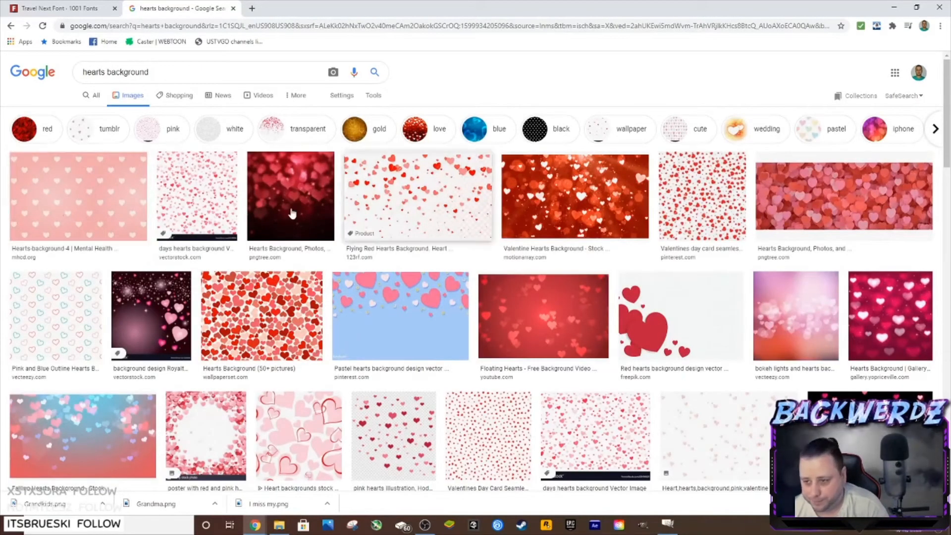
Preview the red and pink hearts illustration from PNGWing, open its source page in a new tab and return to the image results.
{"action": "scroll", "coordinate": [397, 317], "scroll_direction": "down", "scroll_amount": 1}
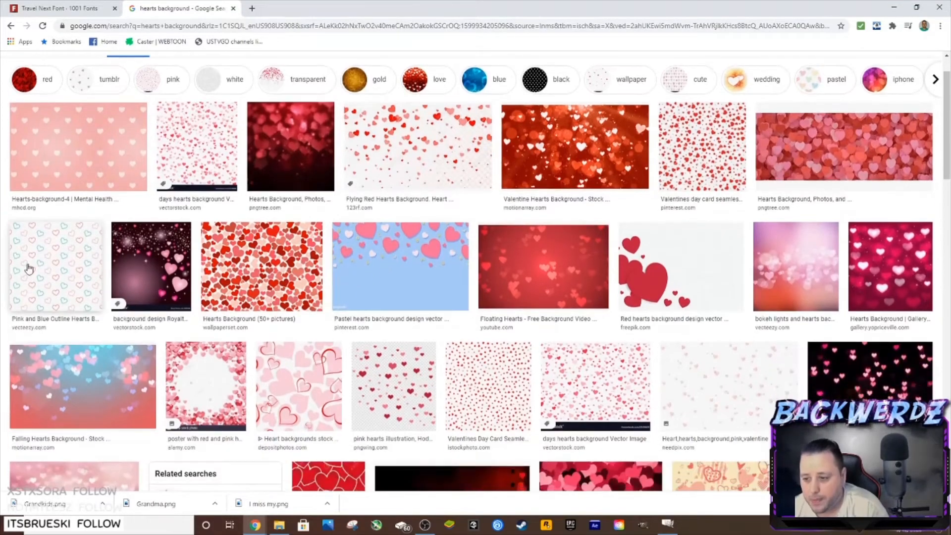
{"action": "left_click", "coordinate": [386, 377]}
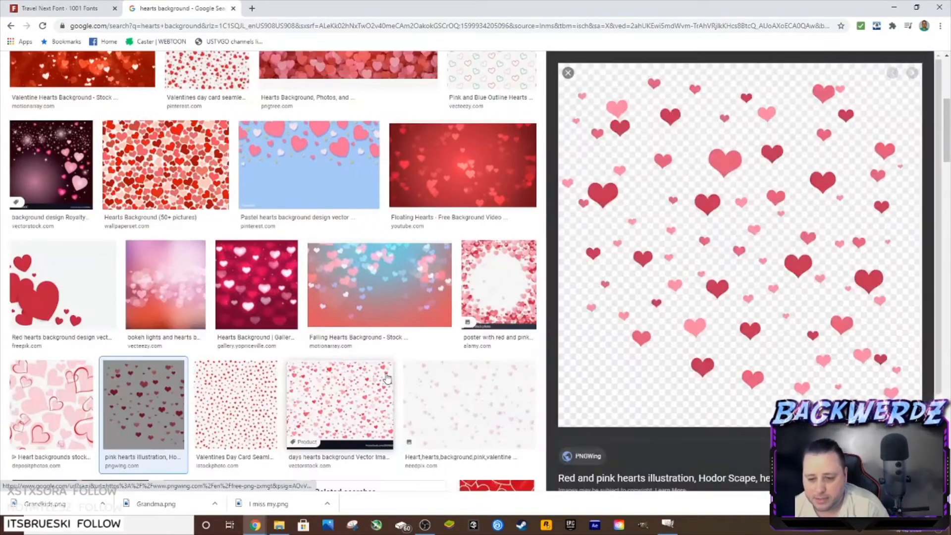
{"action": "left_click", "coordinate": [730, 239]}
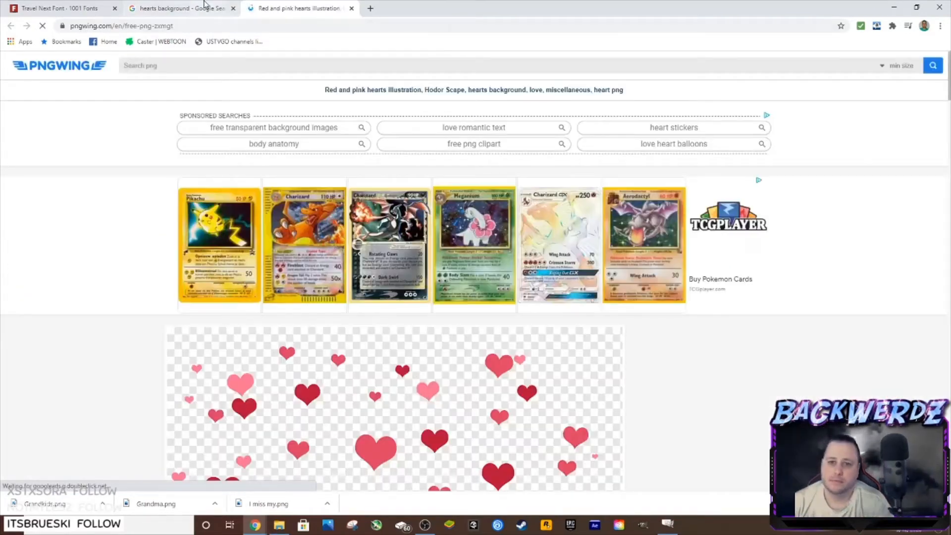
{"action": "left_click", "coordinate": [204, 5]}
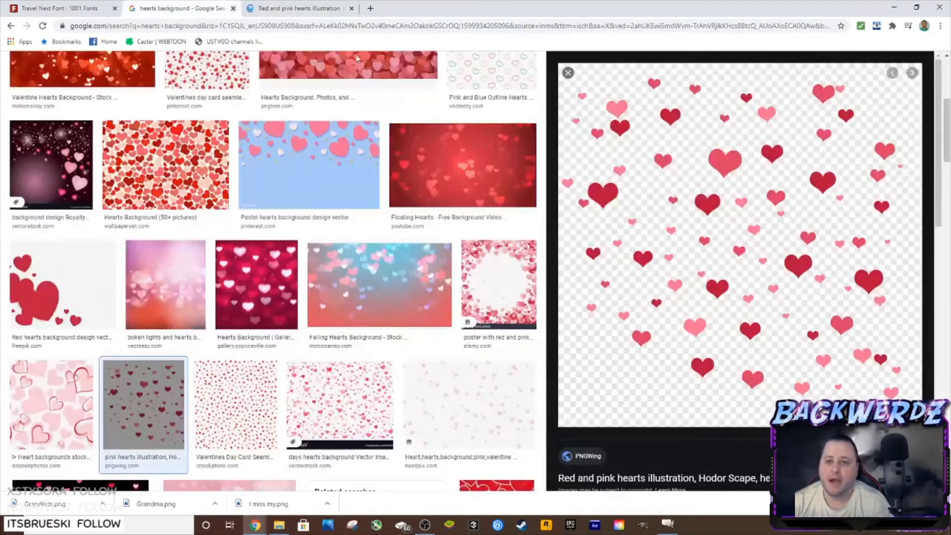
{"action": "right_click", "coordinate": [718, 245]}
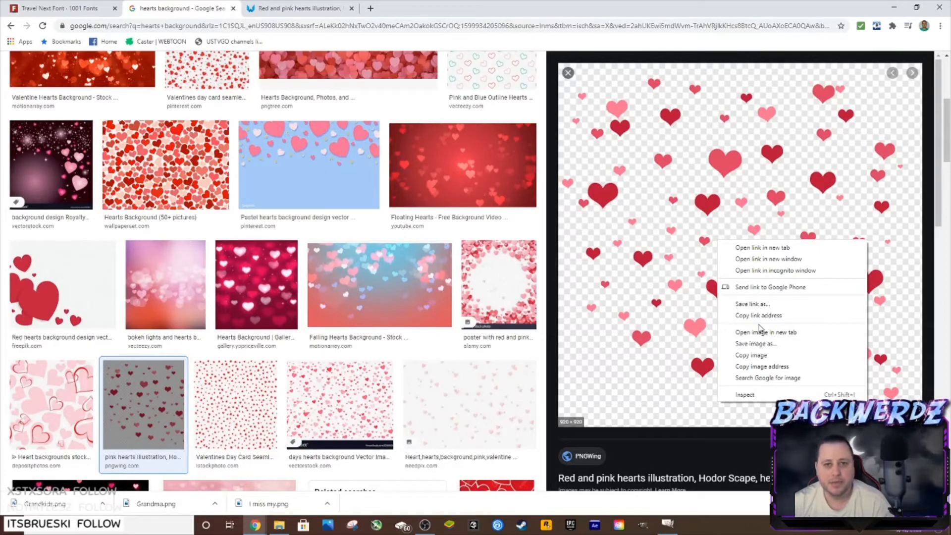
Close the hearts preview, browse the image results again and reopen the PNGWing illustration's preview.
{"action": "left_click", "coordinate": [568, 73]}
{"action": "scroll", "coordinate": [341, 336], "scroll_direction": "up", "scroll_amount": 3}
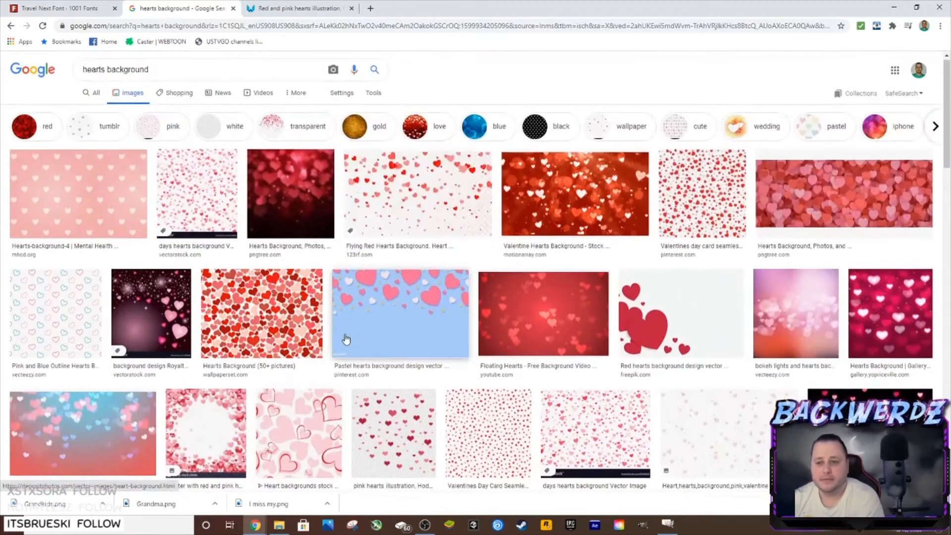
{"action": "scroll", "coordinate": [346, 322], "scroll_direction": "down", "scroll_amount": 4}
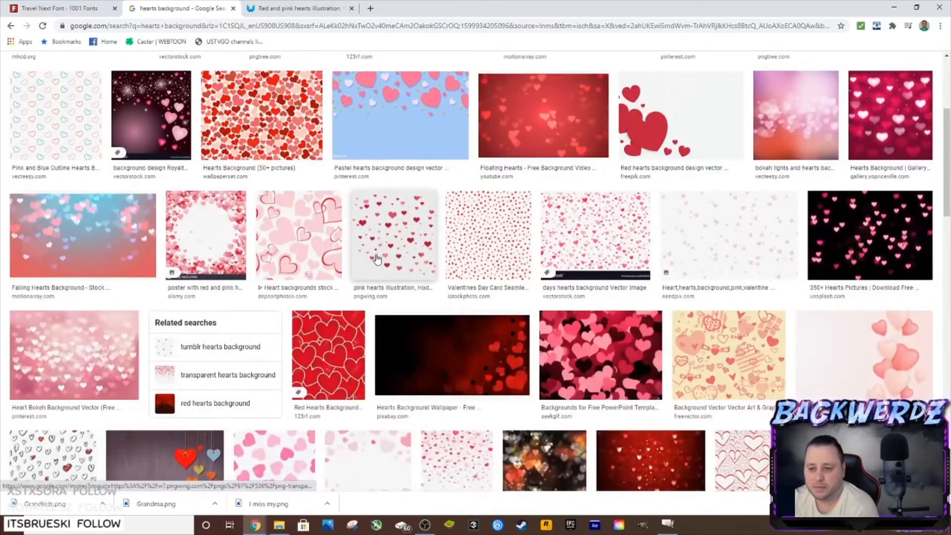
{"action": "left_click", "coordinate": [375, 255]}
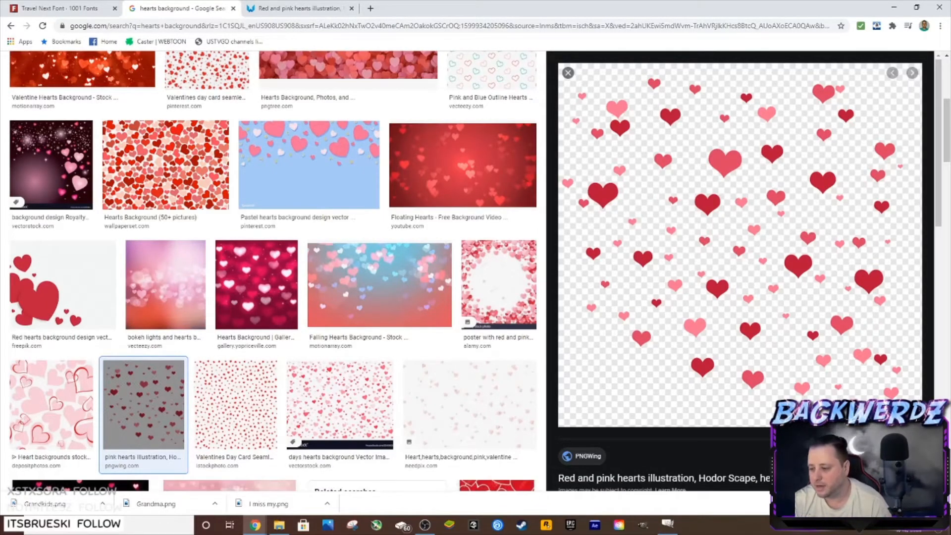
Review the PNGWing hearts page down to its free PNG download option, and close the page.
{"action": "left_click", "coordinate": [297, 8]}
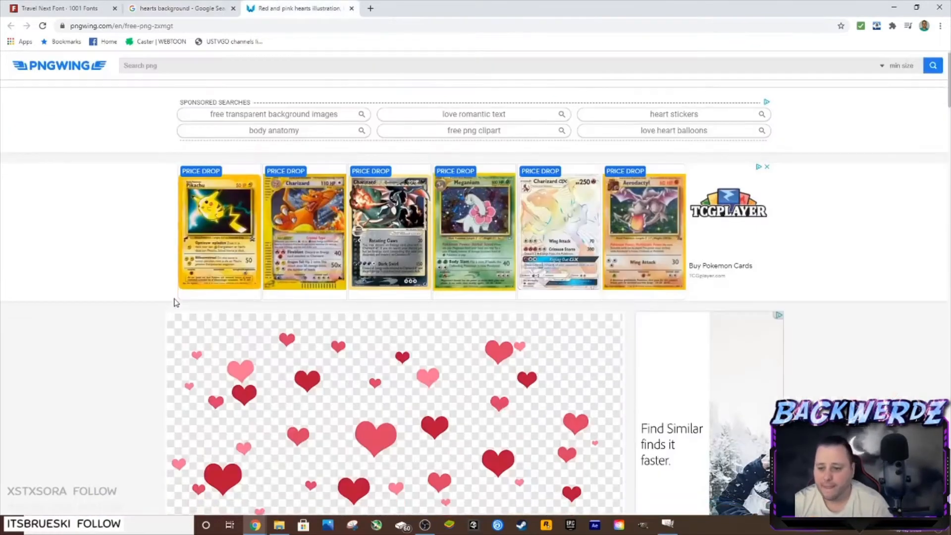
{"action": "scroll", "coordinate": [99, 302], "scroll_direction": "down", "scroll_amount": 6}
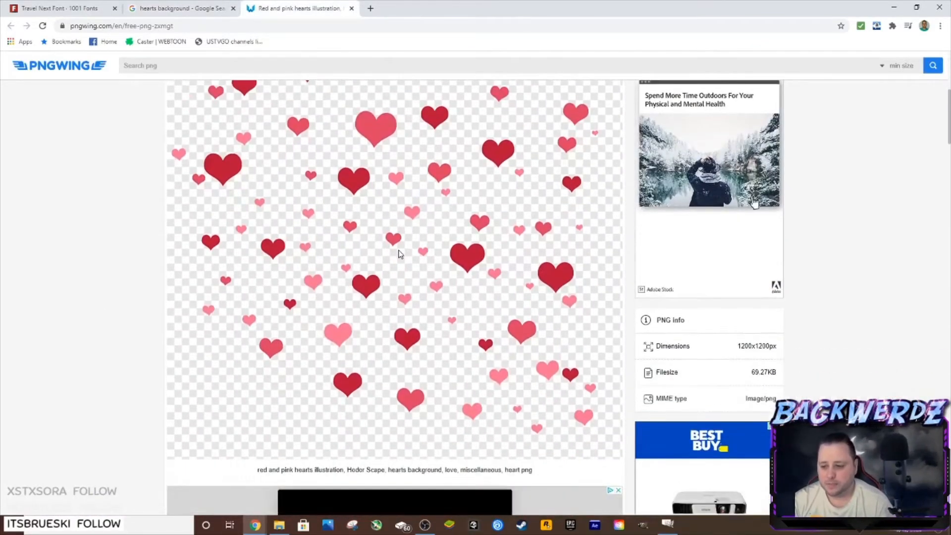
{"action": "scroll", "coordinate": [400, 254], "scroll_direction": "down", "scroll_amount": 9}
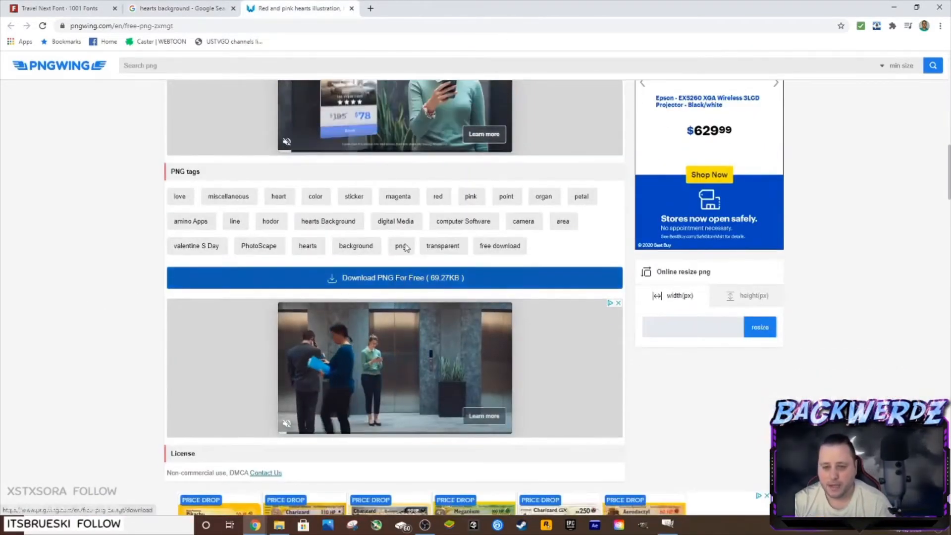
{"action": "left_click", "coordinate": [351, 8]}
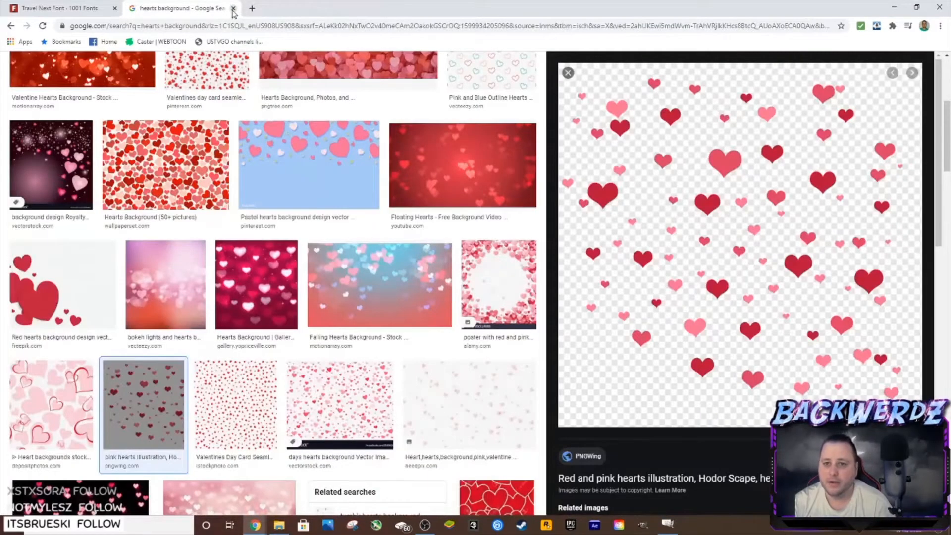
Close the hearts search, return to GIMP, add pngwing.com.png from the mask's design folder as a layer and align it near the upper-left guides.
{"action": "left_click", "coordinate": [233, 9]}
{"action": "left_click", "coordinate": [893, 7]}
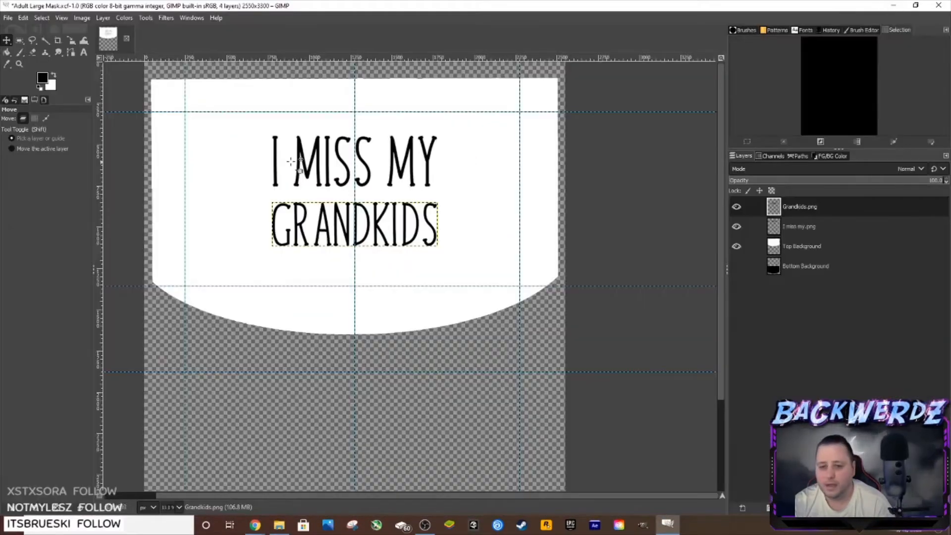
{"action": "left_click", "coordinate": [279, 524]}
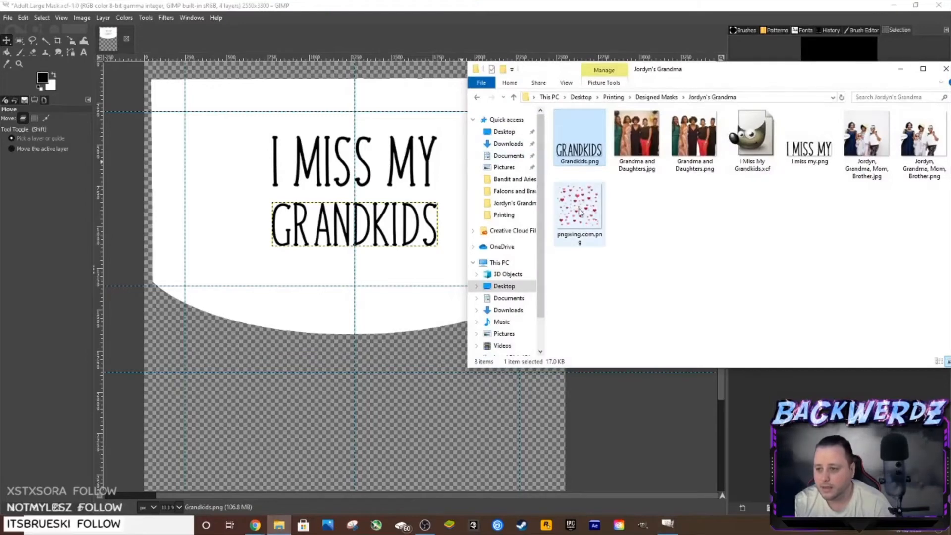
{"action": "left_click", "coordinate": [583, 213]}
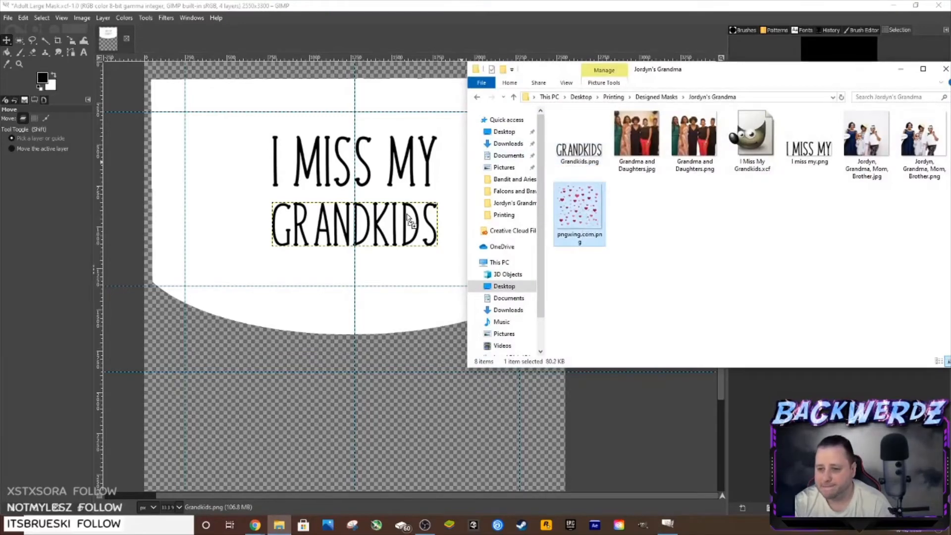
{"action": "left_click", "coordinate": [940, 72]}
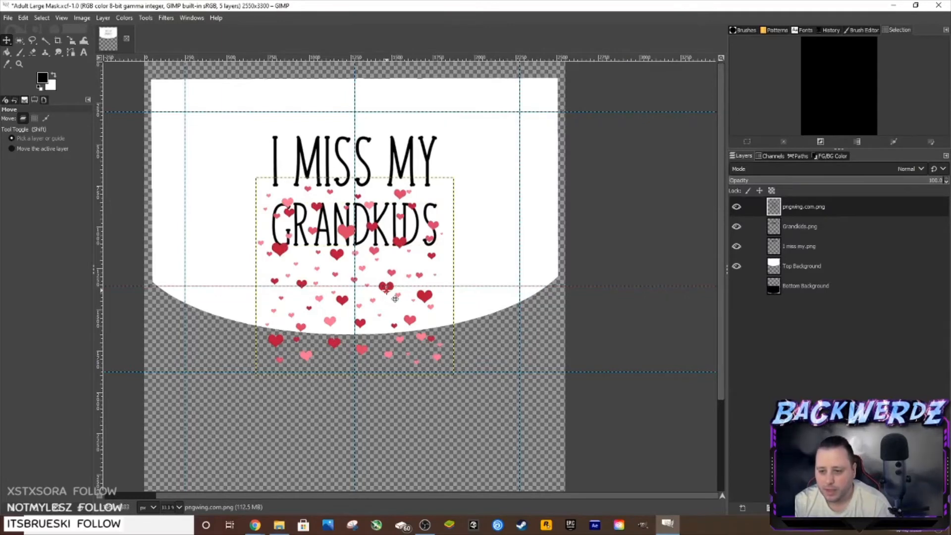
{"action": "left_click_drag", "start_coordinate": [371, 332], "coordinate": [298, 256]}
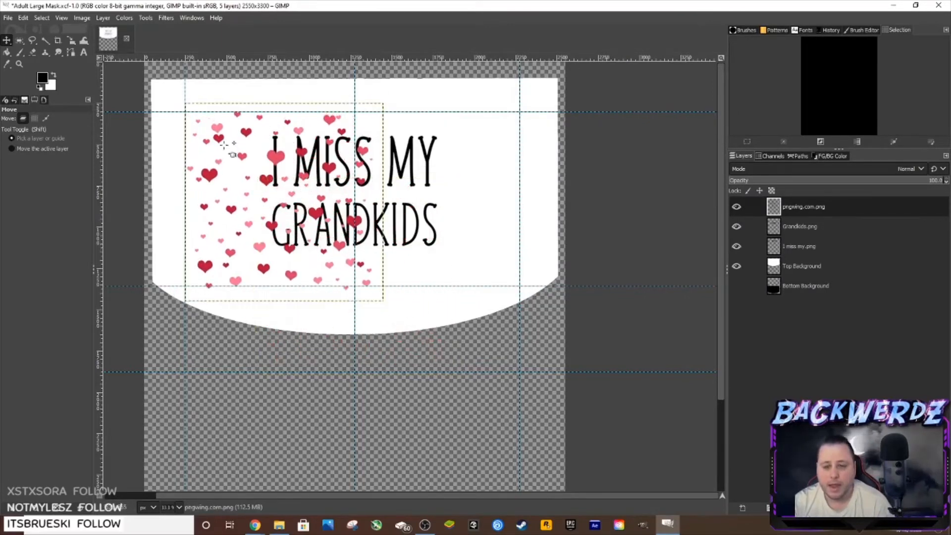
Rename the pngwing.com.png layer to Hearts and place it below the I miss my.png layer.
{"action": "left_click", "coordinate": [103, 19]}
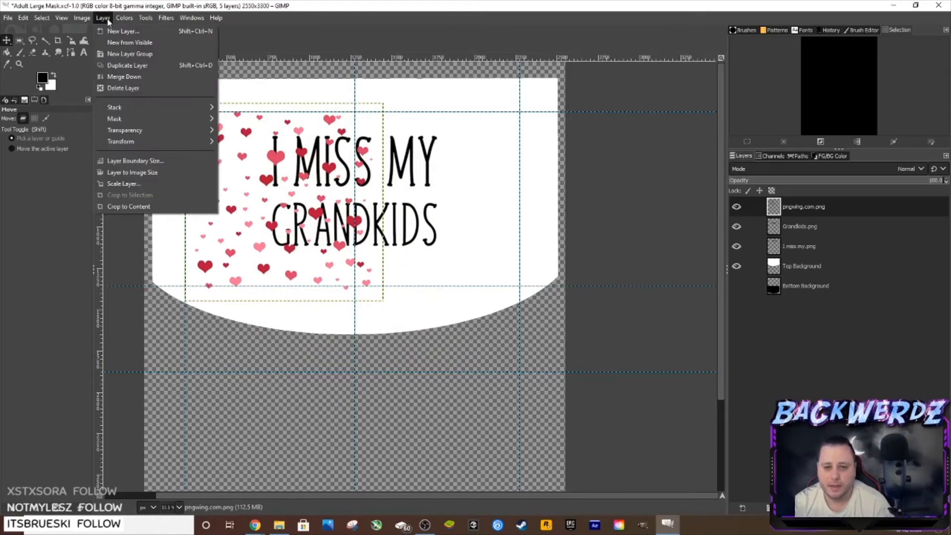
{"action": "left_click", "coordinate": [798, 210]}
{"action": "double_click", "coordinate": [799, 207]}
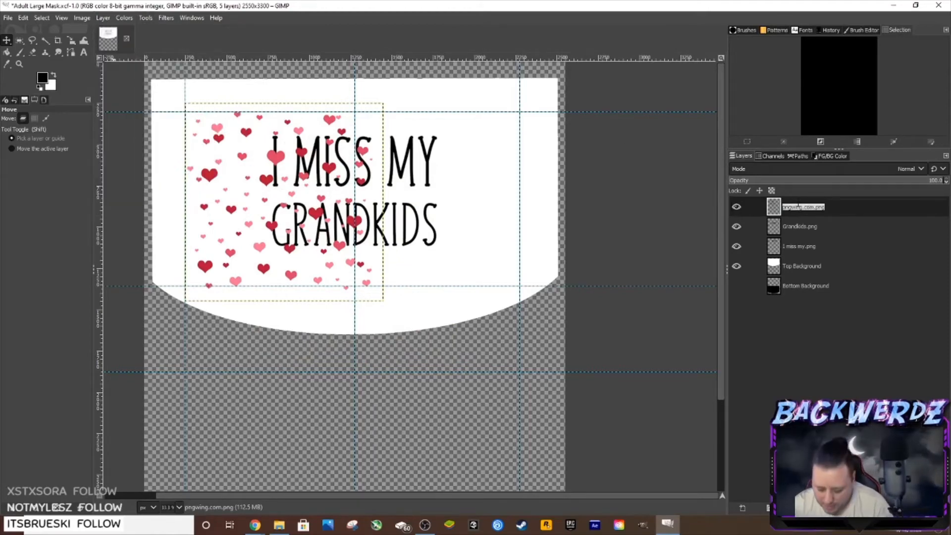
{"action": "type", "text": "Hearts"}
{"action": "key", "text": "Return"}
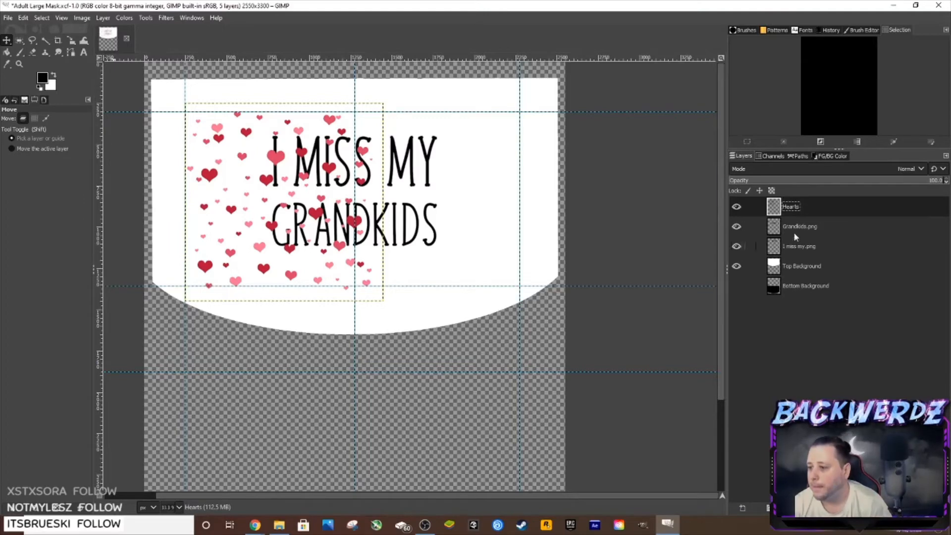
{"action": "left_click_drag", "start_coordinate": [790, 207], "coordinate": [798, 256]}
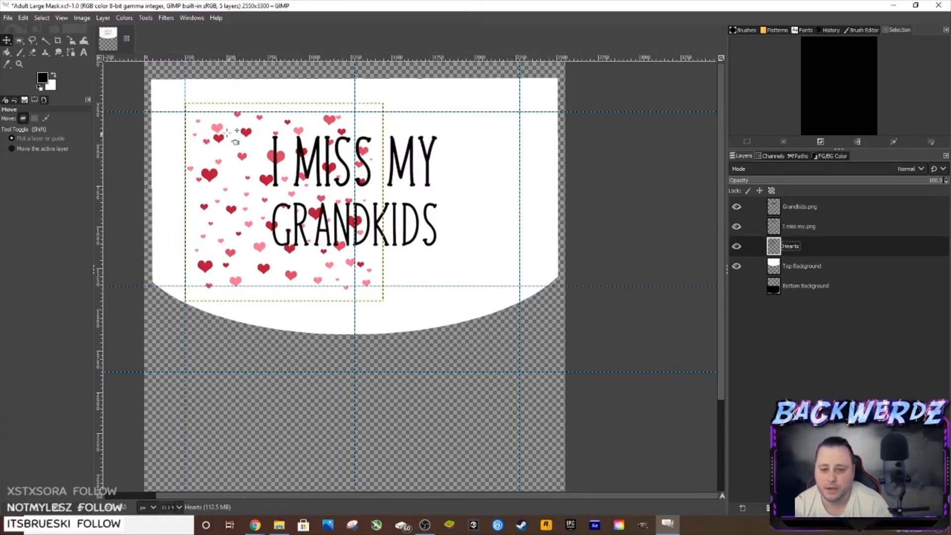
Scale the Hearts layer to 2030 px wide with unlinked proportions and a reduced height to fit the guide area.
{"action": "left_click", "coordinate": [103, 18]}
{"action": "mouse_move", "coordinate": [124, 17]}
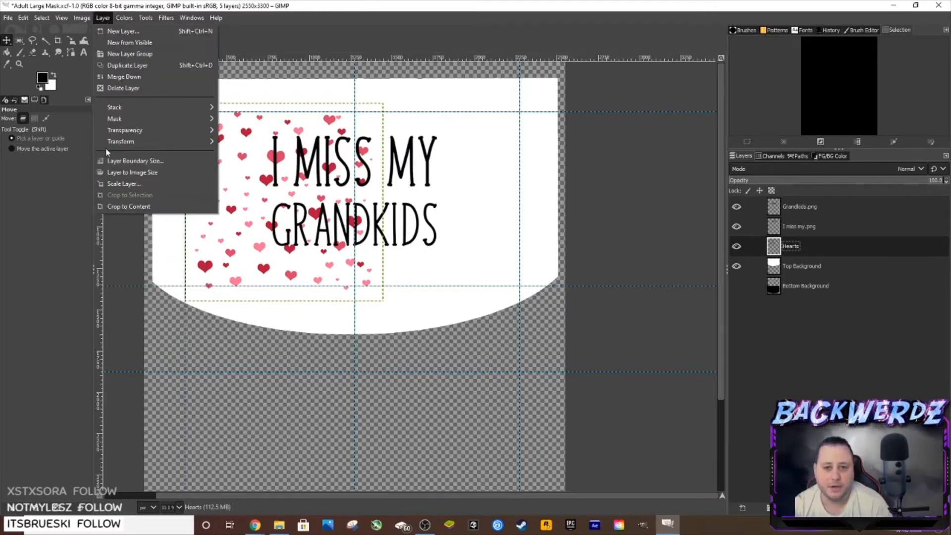
{"action": "left_click", "coordinate": [128, 183]}
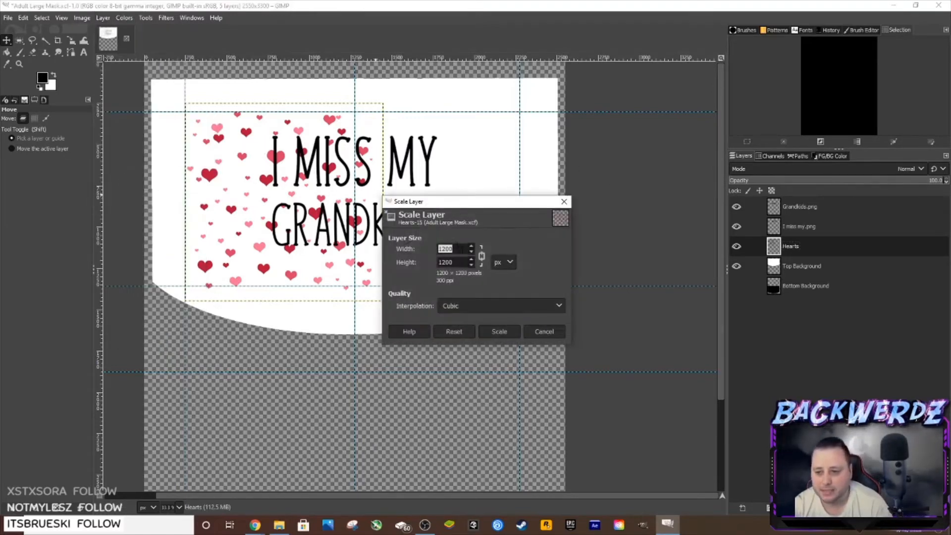
{"action": "left_click", "coordinate": [481, 255]}
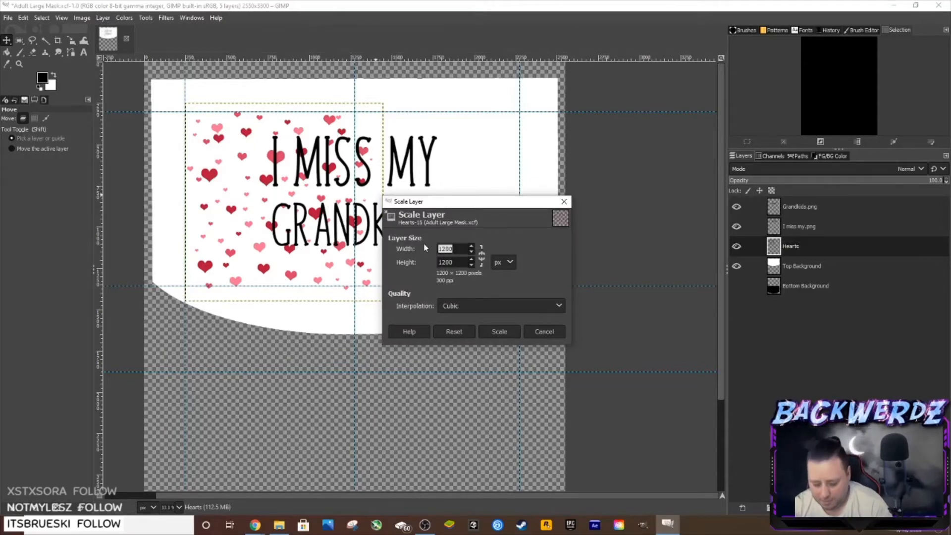
{"action": "type", "text": "20"}
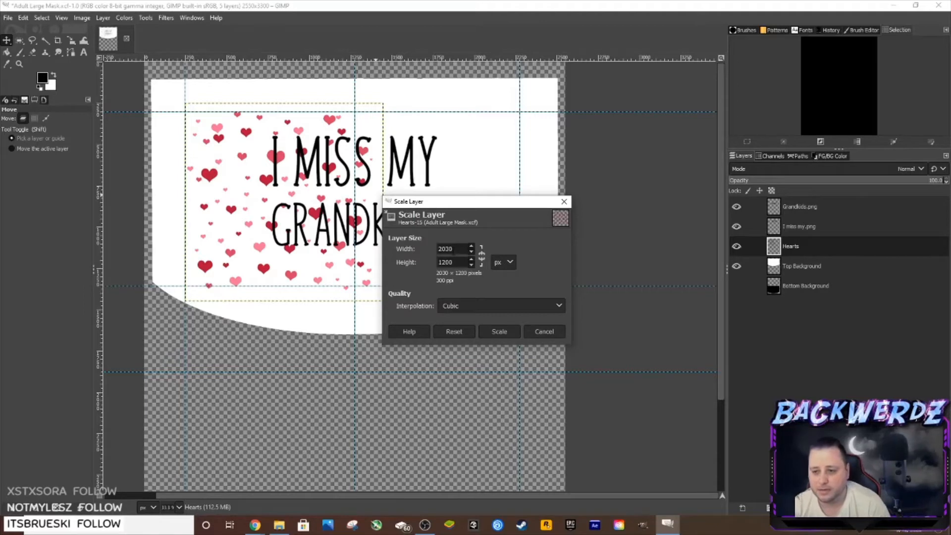
{"action": "type", "text": "1"}
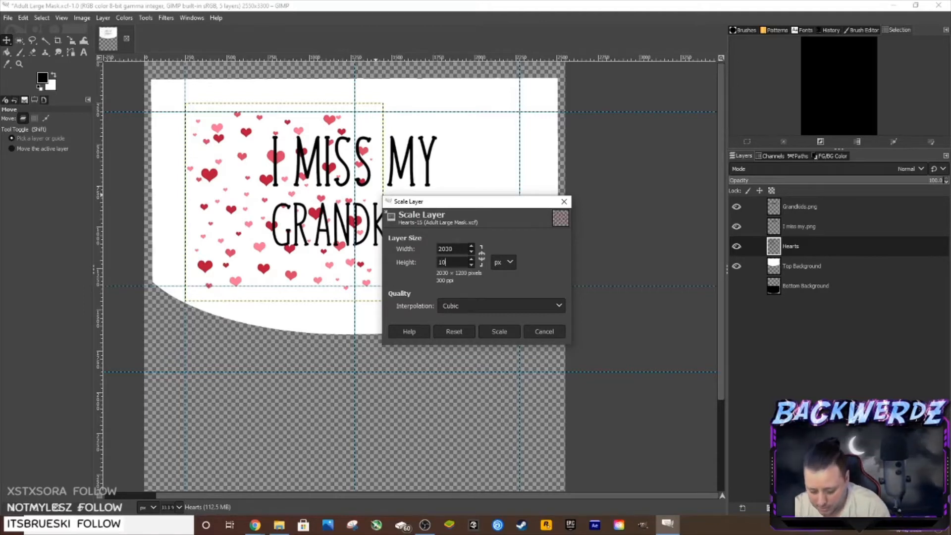
{"action": "left_click", "coordinate": [499, 333]}
Align the Hearts layer within the guide rectangle behind the lettering, comparing the change with undo and redo.
{"action": "left_click_drag", "start_coordinate": [265, 193], "coordinate": [326, 185]}
{"action": "key", "text": "ctrl+z"}
{"action": "key", "text": "ctrl+z"}
{"action": "key", "text": "ctrl+y"}
{"action": "key", "text": "ctrl+y"}
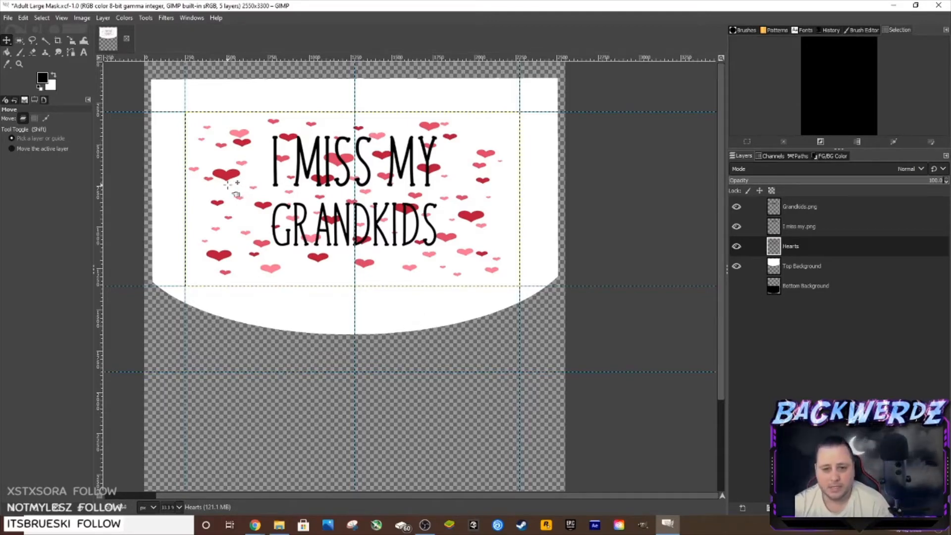
{"action": "left_click_drag", "start_coordinate": [231, 187], "coordinate": [235, 187]}
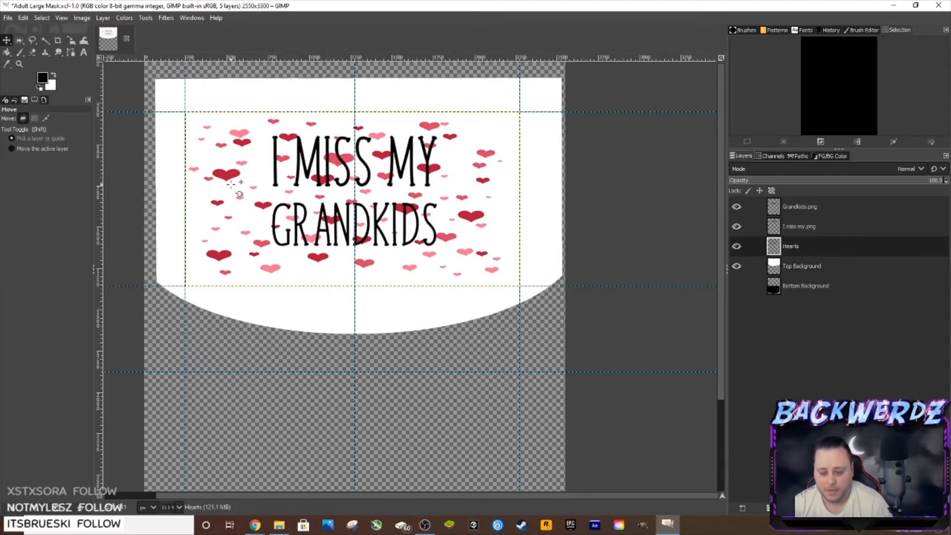
{"action": "key", "text": "ctrl"}
{"action": "key", "text": "ctrl+z"}
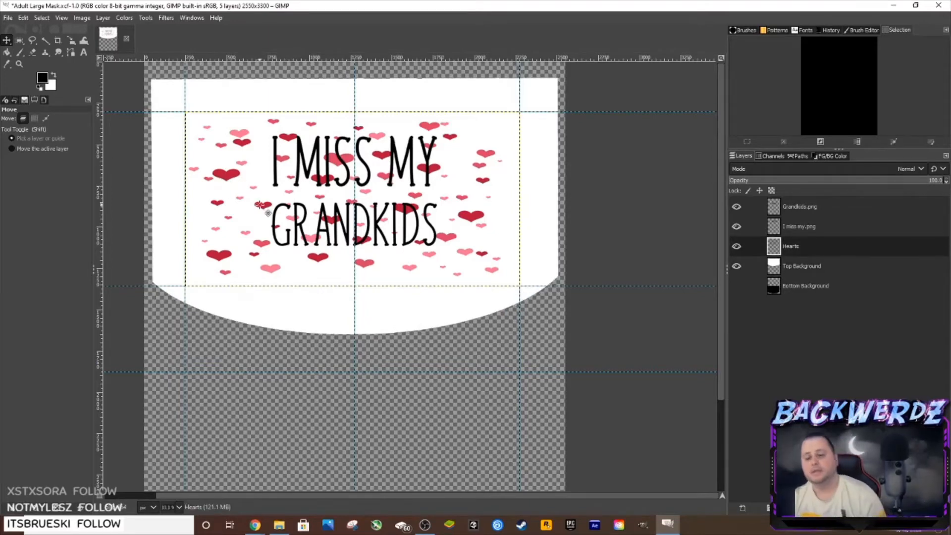
Copy the dark red heart above the lettering's "I", place the copy in the guide area's upper-right corner and anchor it to the Hearts layer.
{"action": "scroll", "coordinate": [263, 206], "scroll_direction": "up", "scroll_amount": 1}
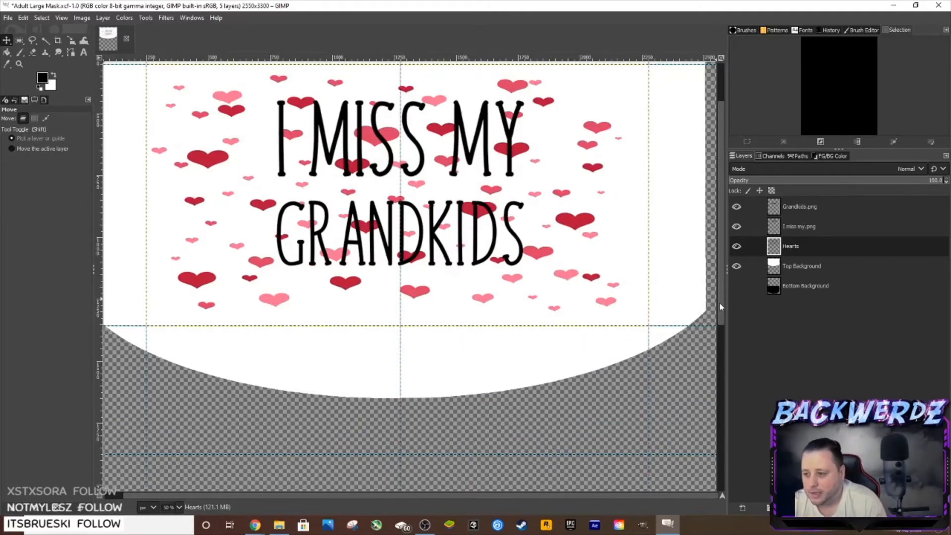
{"action": "left_click_drag", "start_coordinate": [720, 303], "coordinate": [721, 277]}
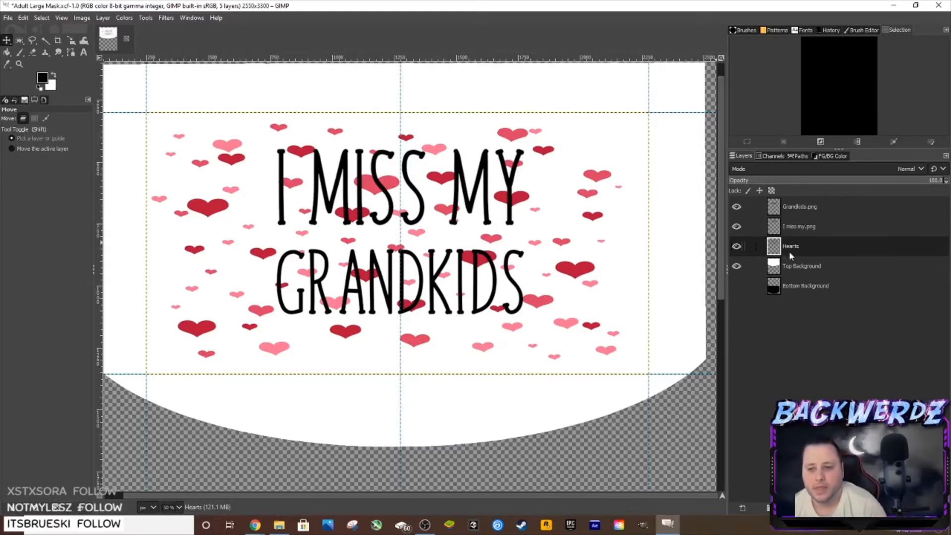
{"action": "left_click", "coordinate": [19, 43]}
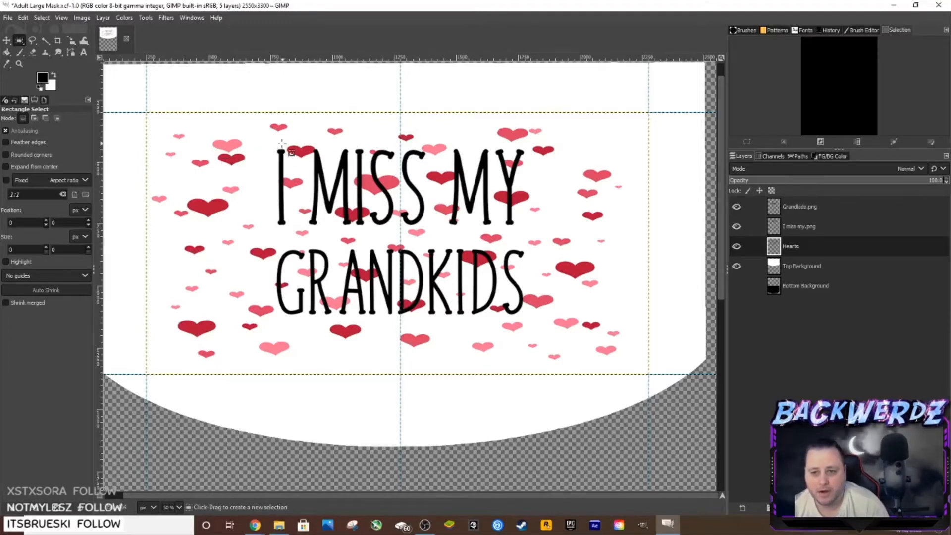
{"action": "left_click_drag", "start_coordinate": [282, 144], "coordinate": [320, 159]}
{"action": "key", "text": "ctrl"}
{"action": "key", "text": "ctrl+c"}
{"action": "key", "text": "ctrl+v"}
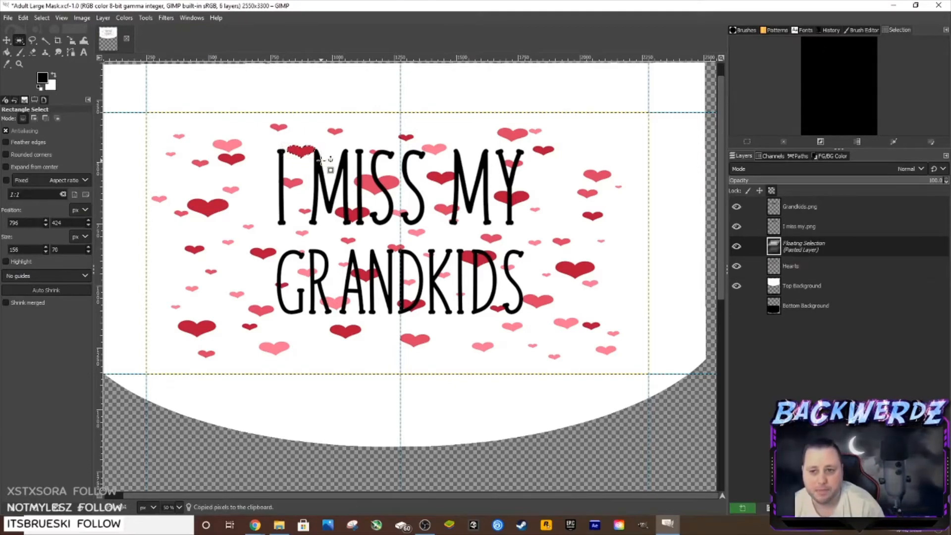
{"action": "left_click_drag", "start_coordinate": [309, 156], "coordinate": [622, 141]}
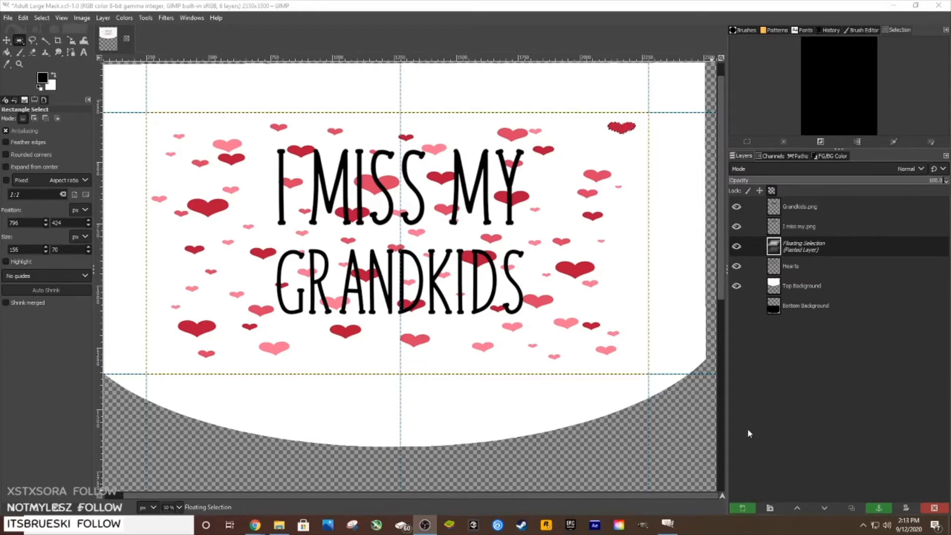
{"action": "left_click", "coordinate": [872, 504]}
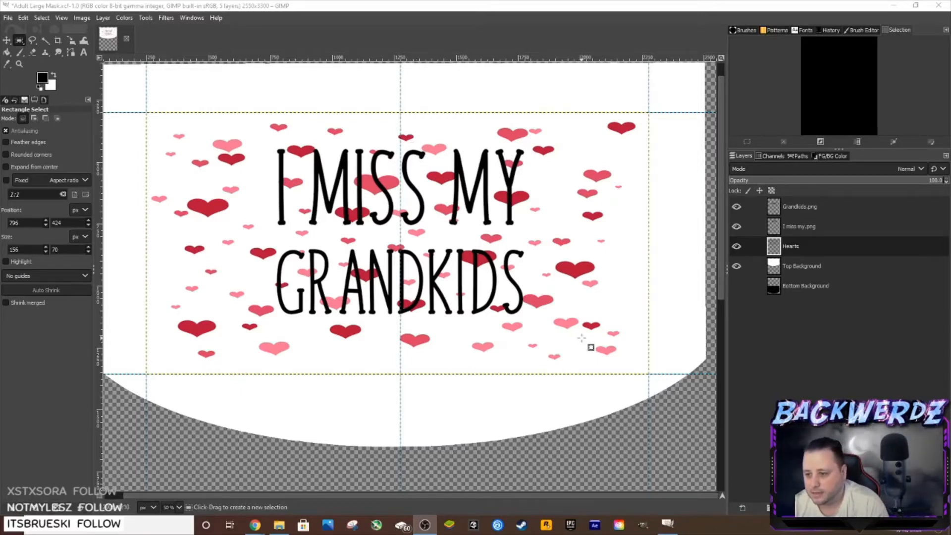
Copy the small pink heart near the guide area's lower-right corner and place the copy just left of the new upper-right red heart.
{"action": "left_click_drag", "start_coordinate": [581, 338], "coordinate": [619, 358]}
{"action": "left_click", "coordinate": [549, 355]}
{"action": "key", "text": "ctrl+c"}
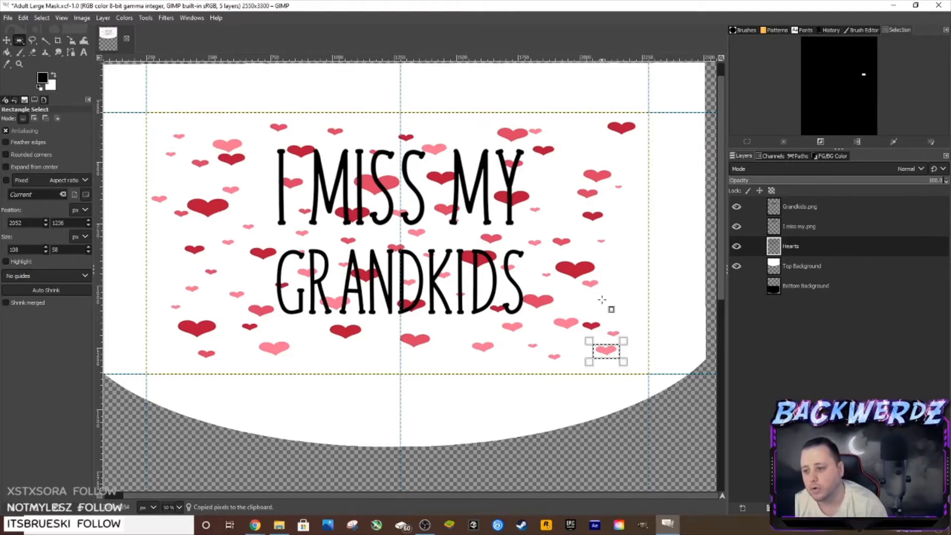
{"action": "right_click", "coordinate": [610, 351]}
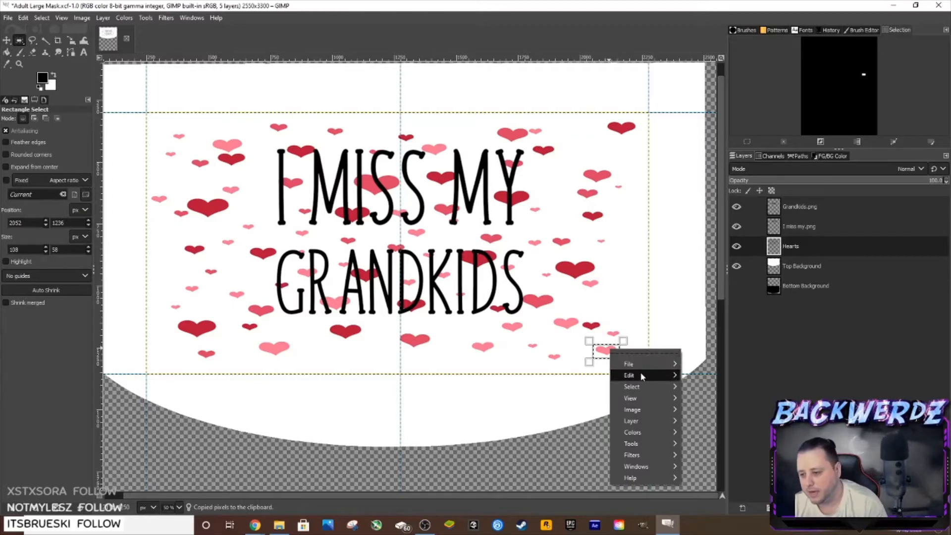
{"action": "mouse_move", "coordinate": [641, 374]}
{"action": "left_click", "coordinate": [712, 290]}
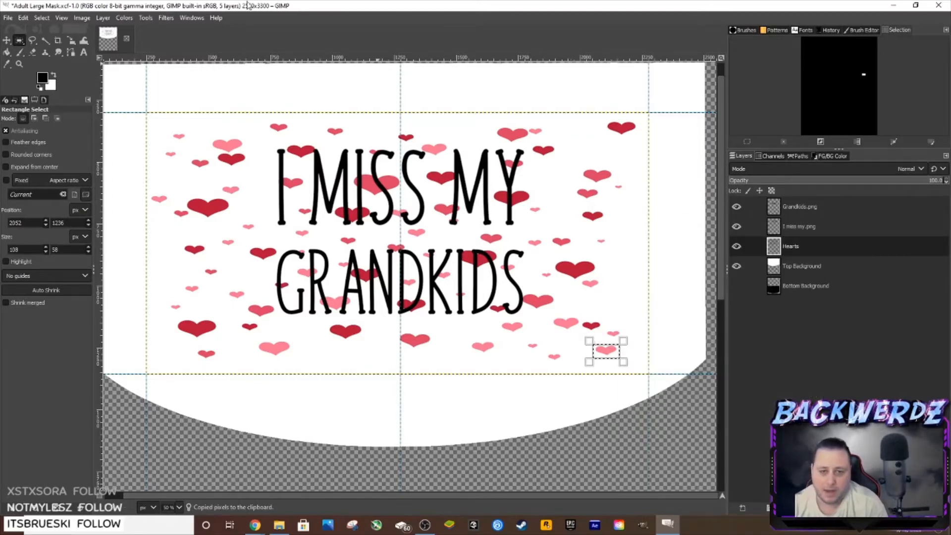
{"action": "left_click", "coordinate": [22, 18]}
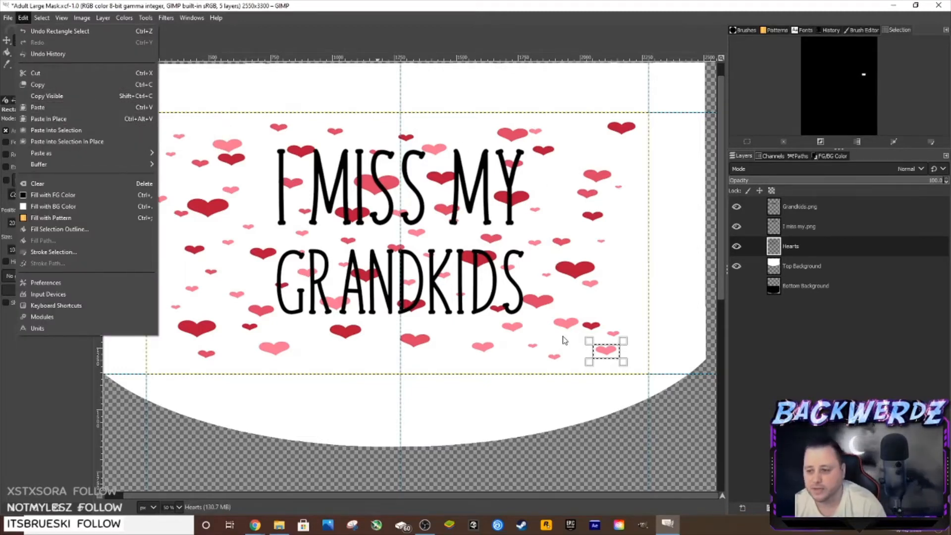
{"action": "key", "text": "Escape"}
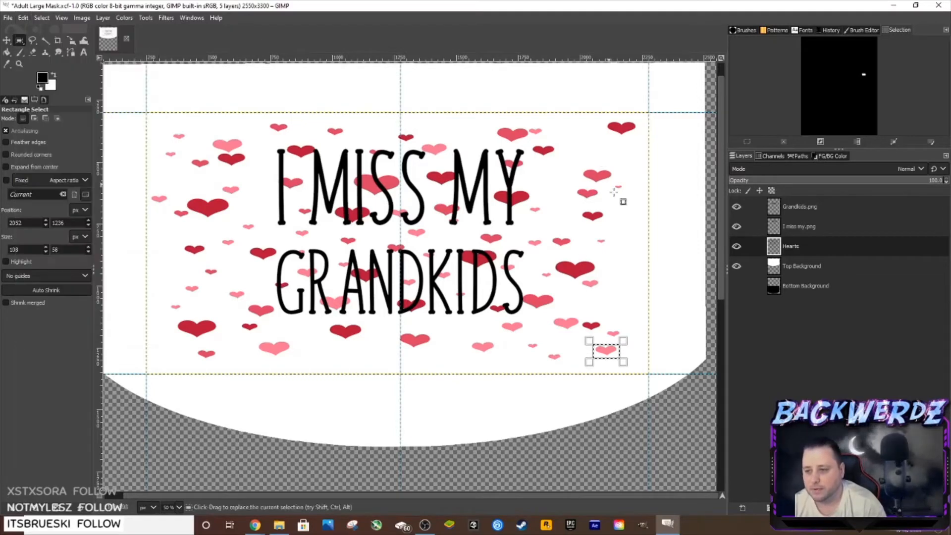
{"action": "key", "text": "ctrl+v"}
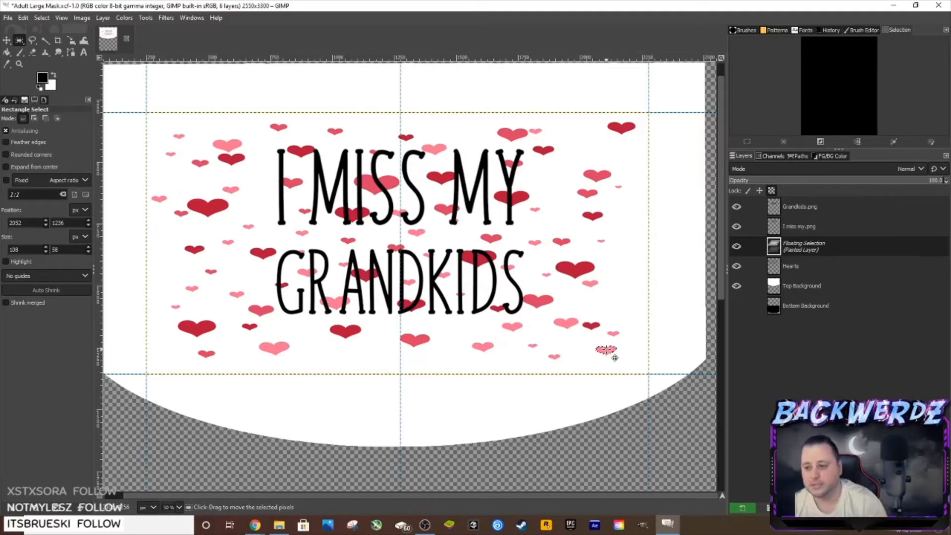
{"action": "left_click_drag", "start_coordinate": [614, 358], "coordinate": [586, 144]}
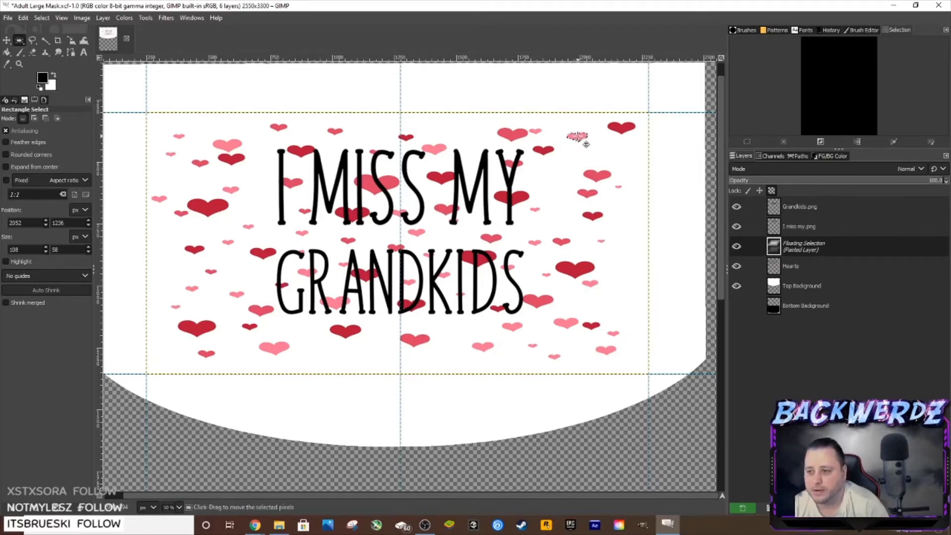
Put the pasted pink heart on its own layer, merge it down into Hearts and check the result by toggling layer visibility.
{"action": "left_click", "coordinate": [741, 509]}
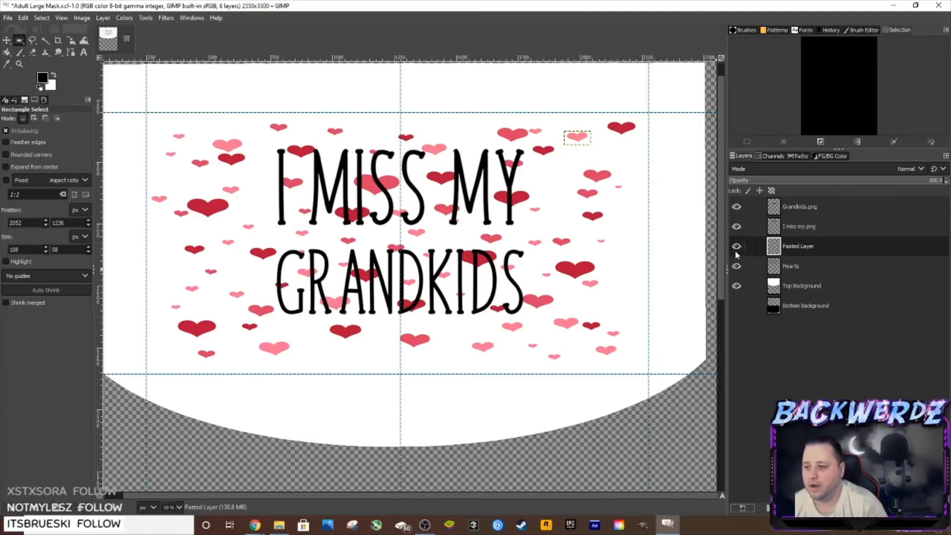
{"action": "left_click", "coordinate": [736, 267]}
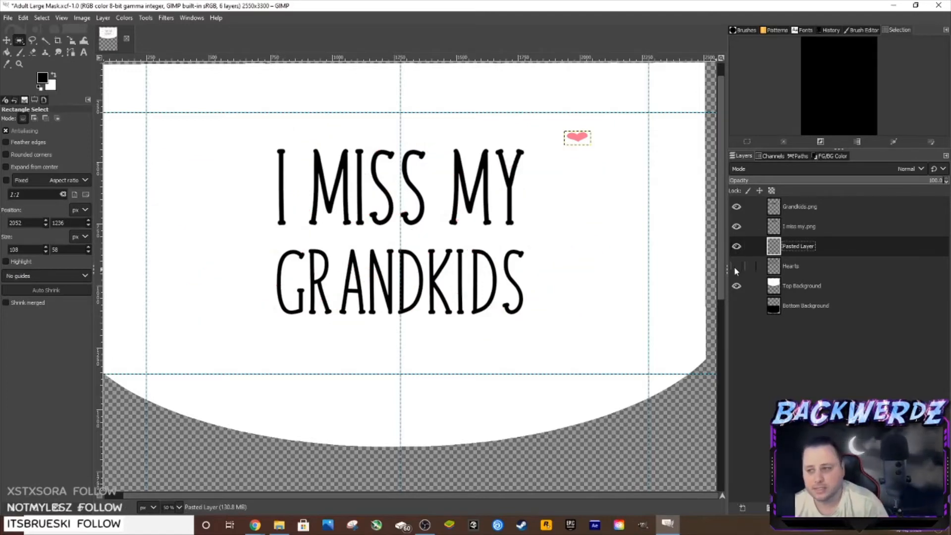
{"action": "left_click", "coordinate": [734, 266]}
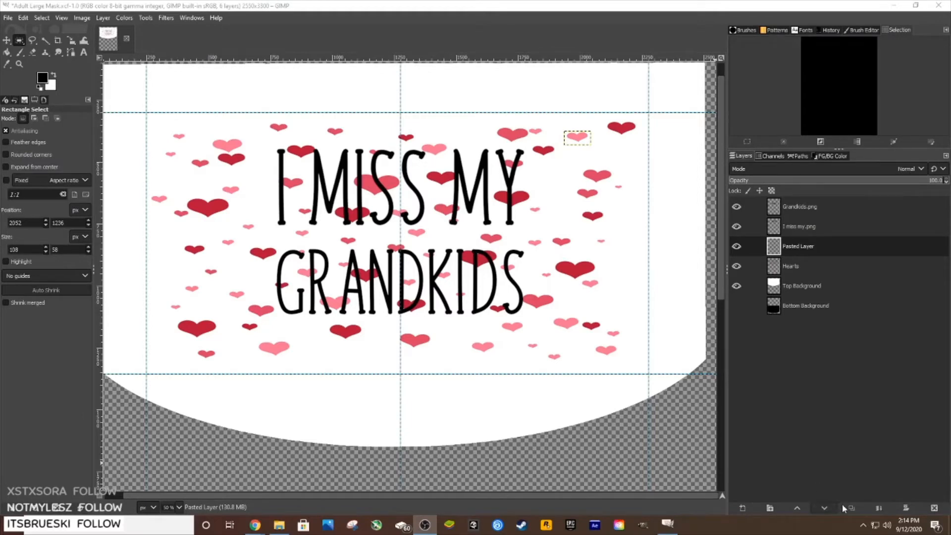
{"action": "left_click", "coordinate": [879, 507]}
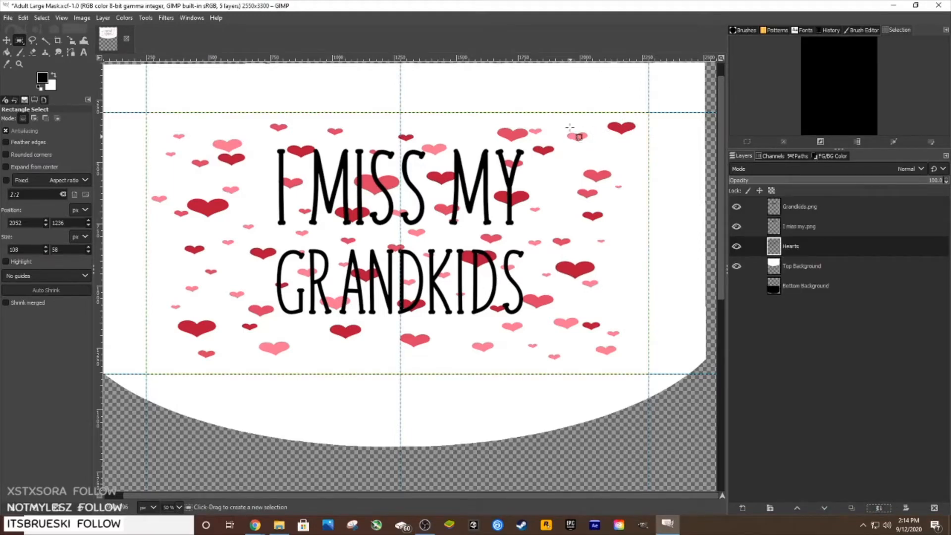
{"action": "left_click", "coordinate": [737, 247]}
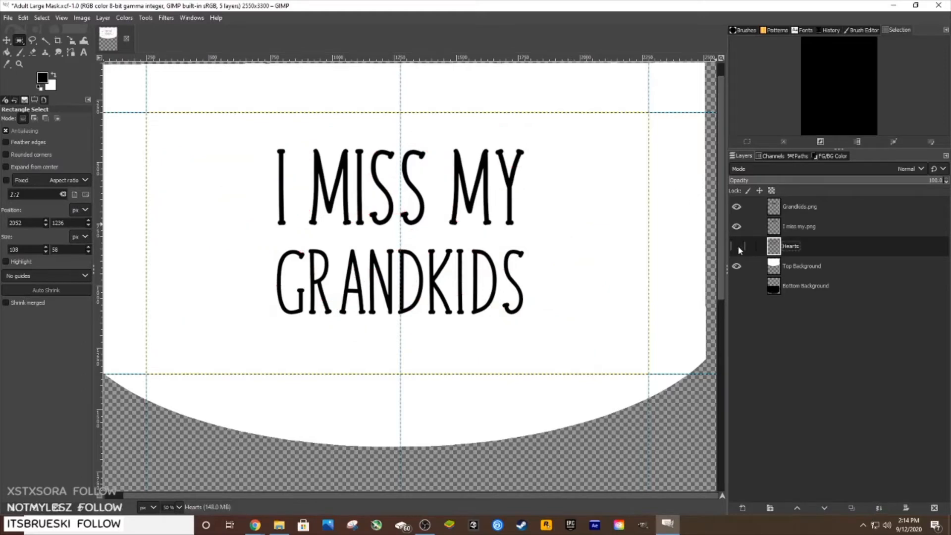
{"action": "left_click", "coordinate": [736, 247]}
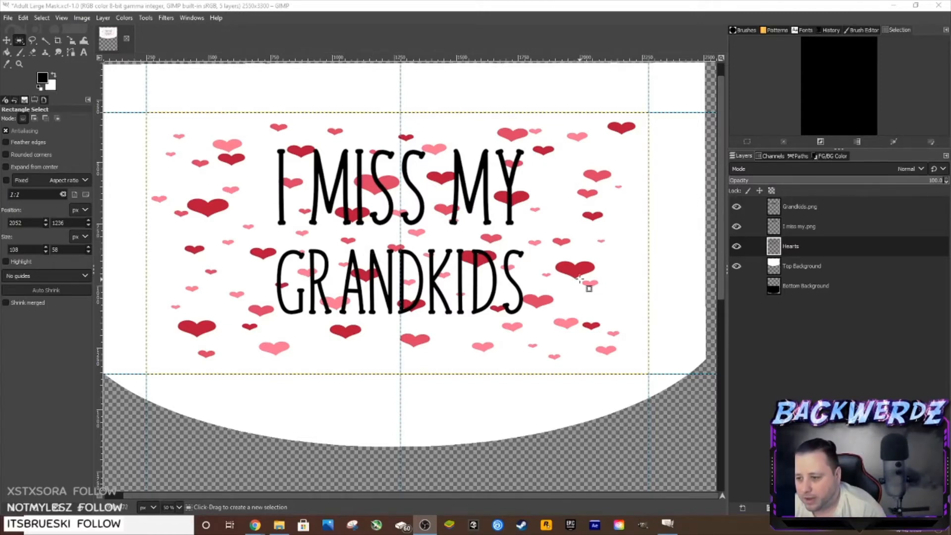
Copy the small pink heart below the large red heart right of GRANDKIDS, place the copy right of "MY" and anchor it.
{"action": "mouse_move", "coordinate": [576, 276]}
{"action": "left_mouse_down"}
{"action": "mouse_move", "coordinate": [611, 293]}
{"action": "mouse_move", "coordinate": [561, 191]}
{"action": "left_mouse_up"}
{"action": "key", "text": "ctrl+c"}
{"action": "key", "text": "ctrl+v"}
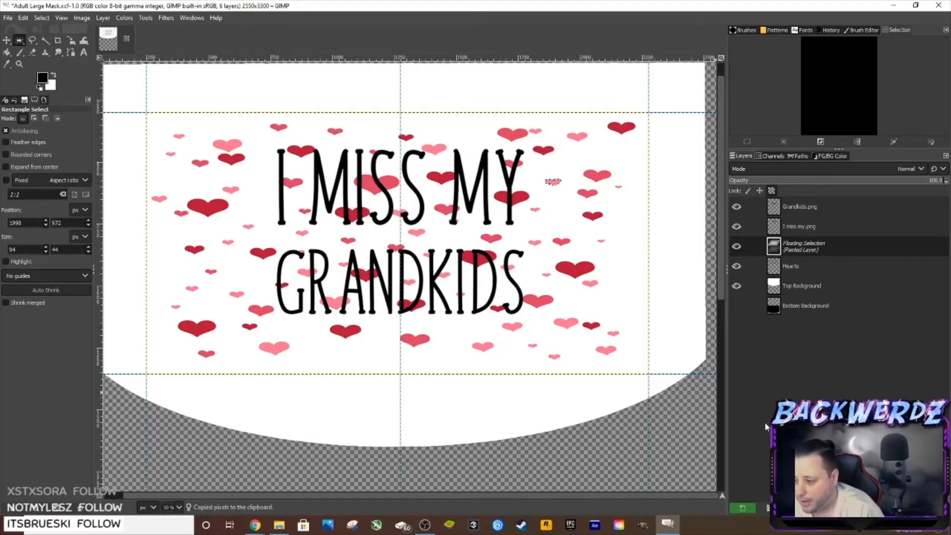
{"action": "left_click", "coordinate": [660, 358]}
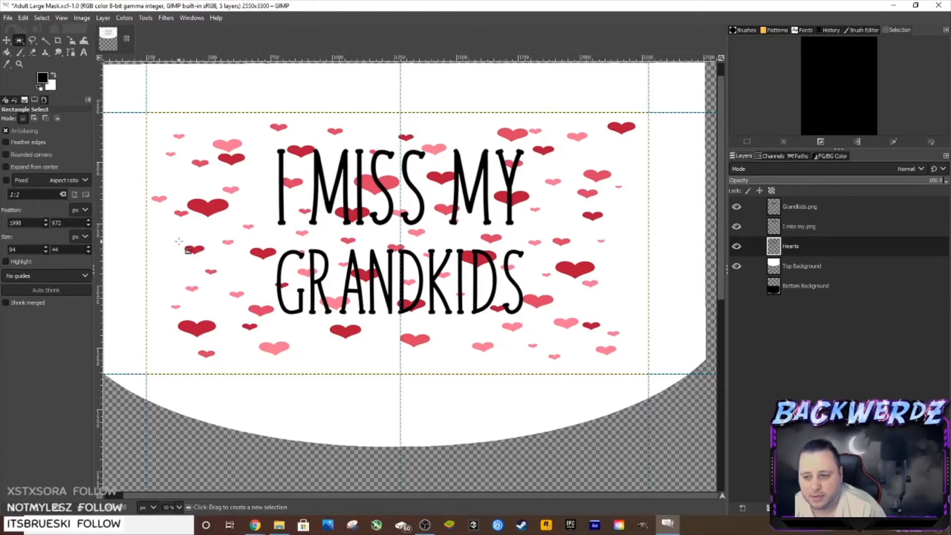
Copy the group of three small hearts left of GRANDKIDS and place the copy beside the right guide at the same height.
{"action": "left_click_drag", "start_coordinate": [169, 266], "coordinate": [221, 313]}
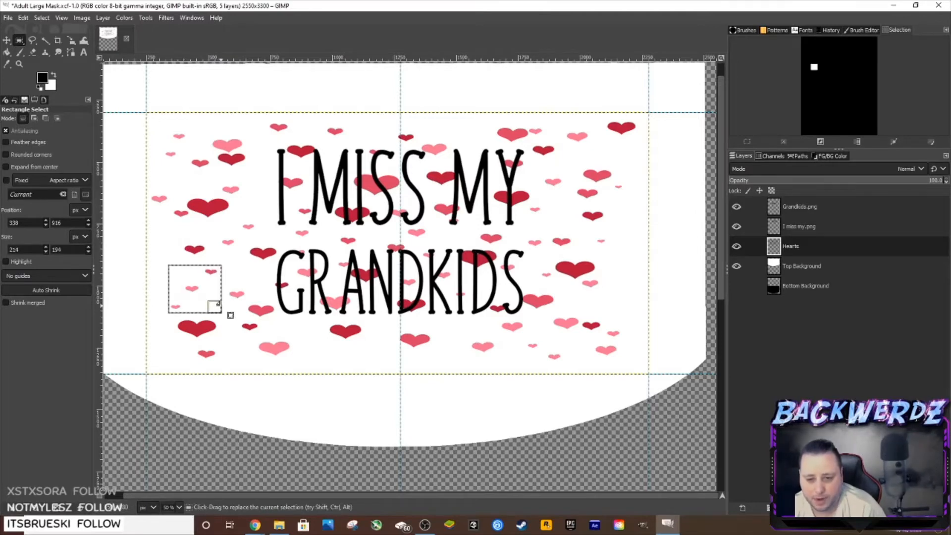
{"action": "key", "text": "ctrl+c"}
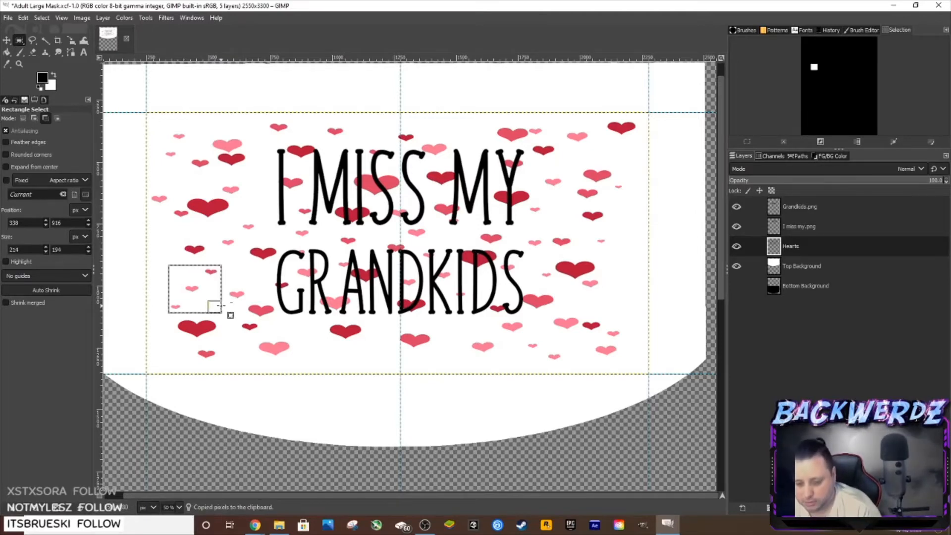
{"action": "key", "text": "ctrl+v"}
{"action": "left_click_drag", "start_coordinate": [203, 294], "coordinate": [629, 297]}
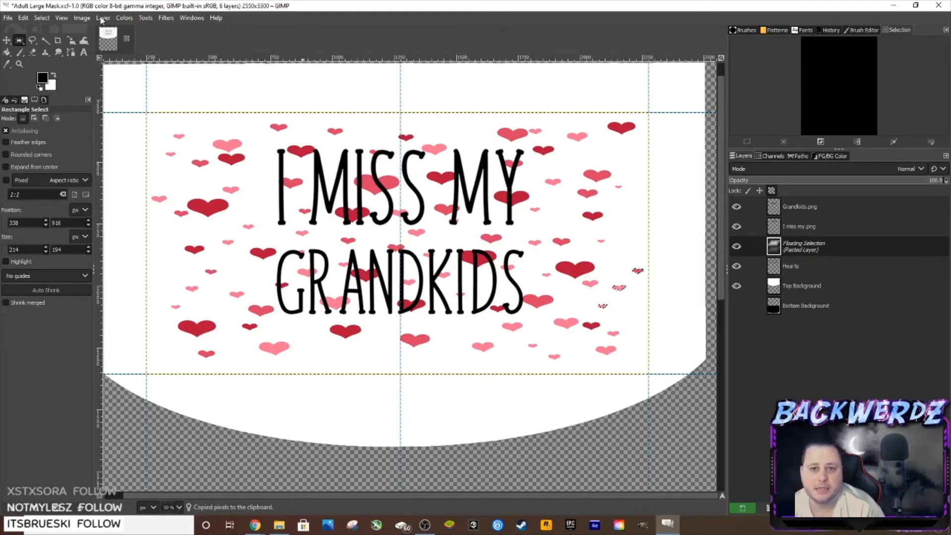
{"action": "left_click", "coordinate": [82, 19]}
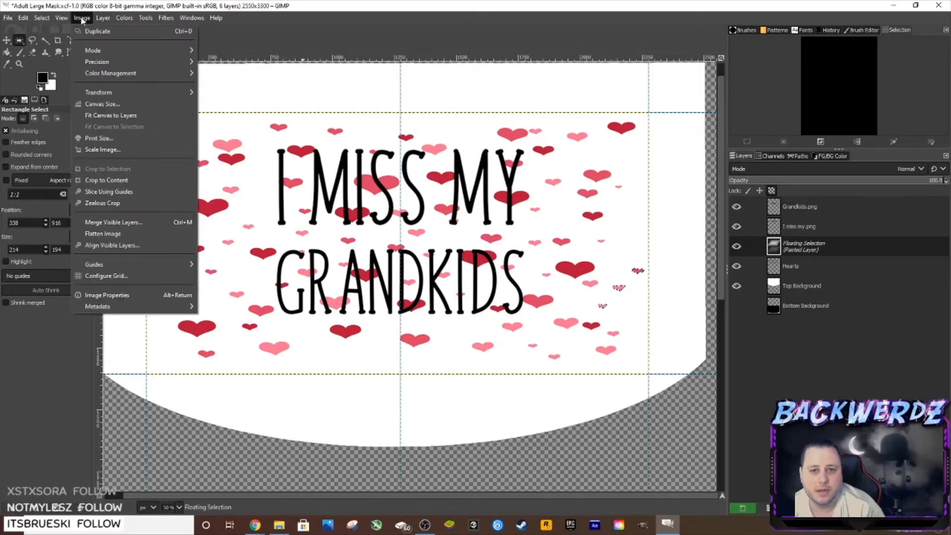
{"action": "mouse_move", "coordinate": [103, 97]}
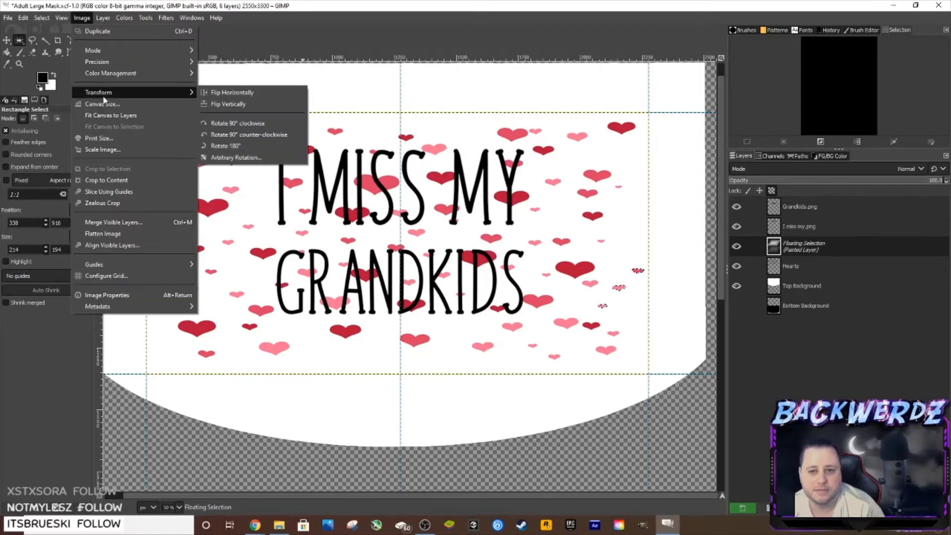
{"action": "left_click", "coordinate": [214, 92]}
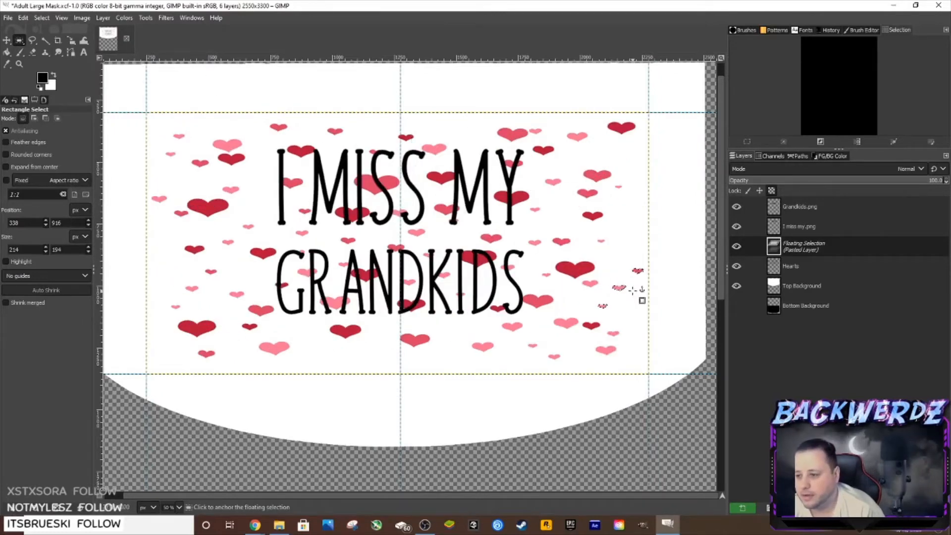
{"action": "left_click", "coordinate": [103, 18]}
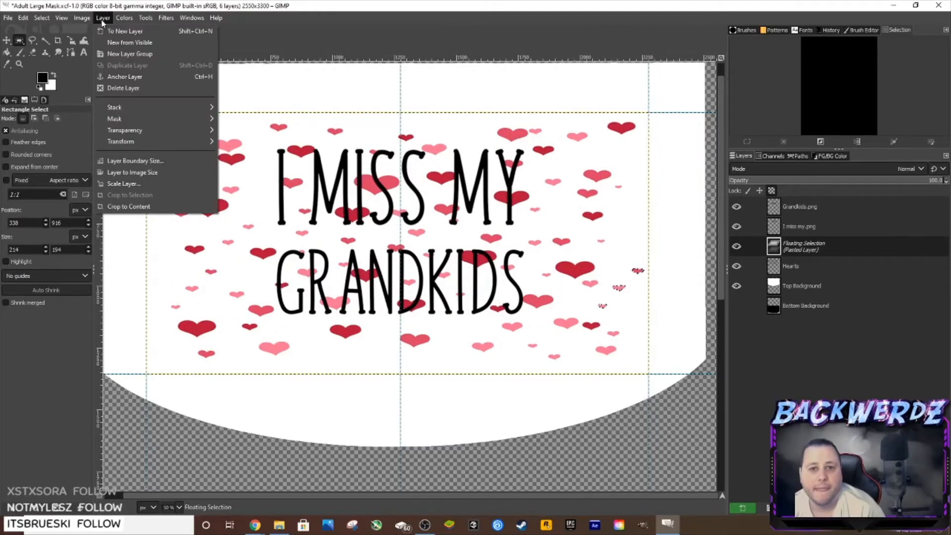
{"action": "mouse_move", "coordinate": [160, 120]}
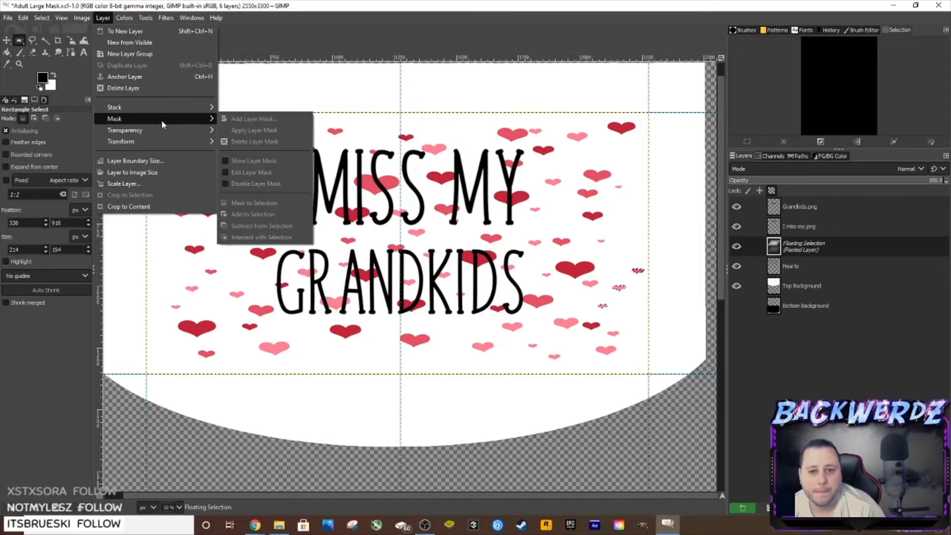
{"action": "left_click", "coordinate": [745, 506]}
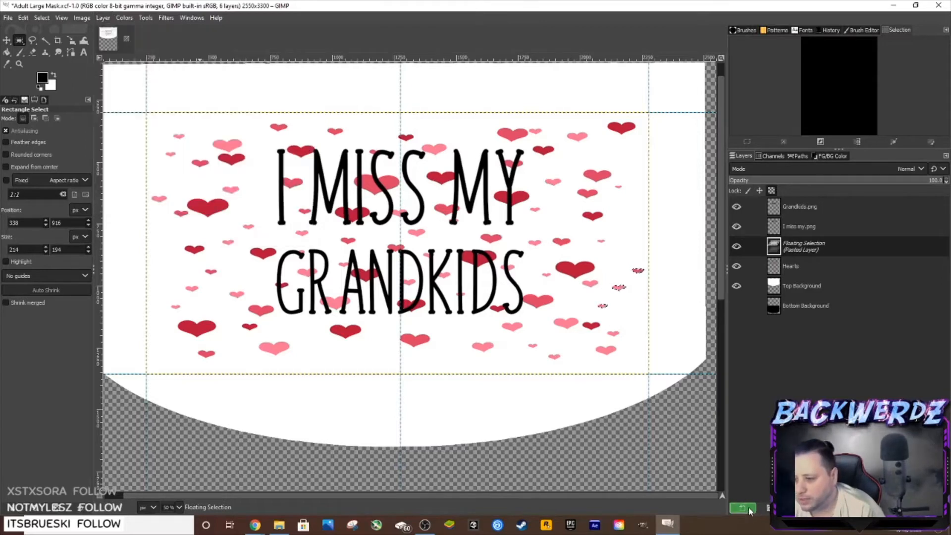
Try the pasted three-heart group flipped horizontally, restore its original orientation beside the right guide, and merge it into the Hearts layer.
{"action": "left_click", "coordinate": [105, 19]}
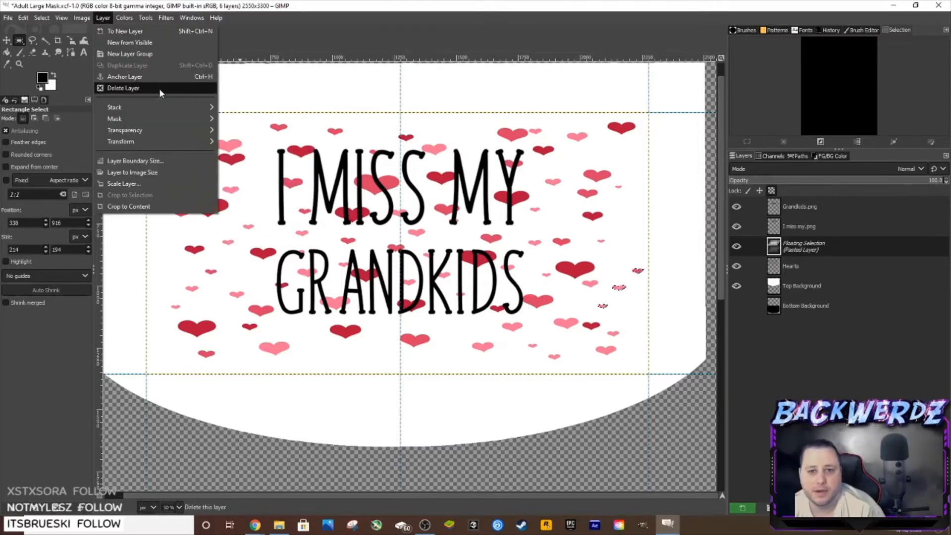
{"action": "mouse_move", "coordinate": [196, 143]}
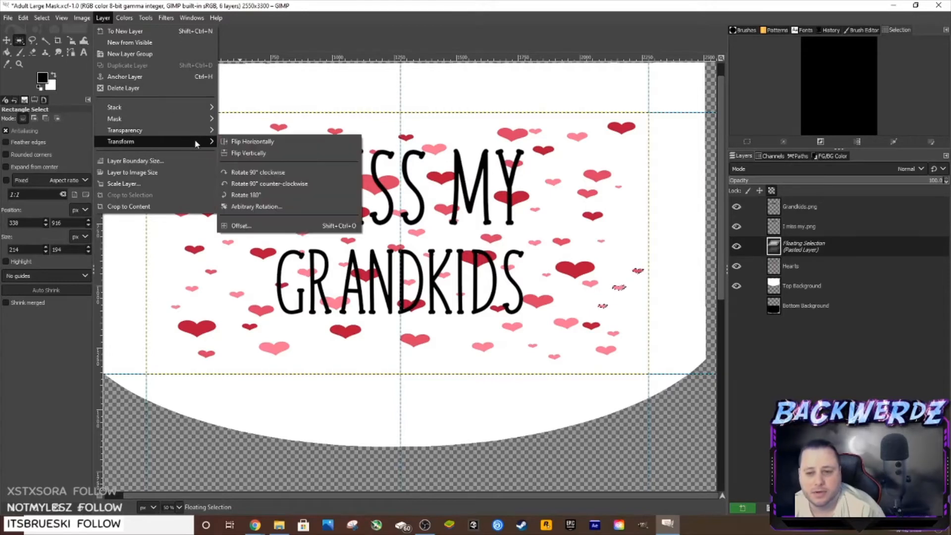
{"action": "left_click", "coordinate": [247, 141]}
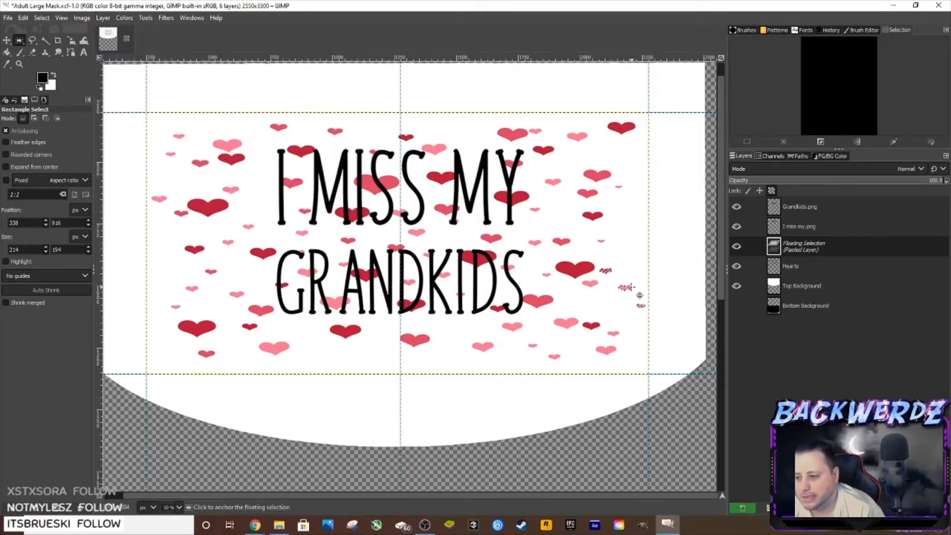
{"action": "mouse_move", "coordinate": [639, 295]}
{"action": "left_mouse_down"}
{"action": "mouse_move", "coordinate": [602, 312]}
{"action": "mouse_move", "coordinate": [627, 294]}
{"action": "left_mouse_up"}
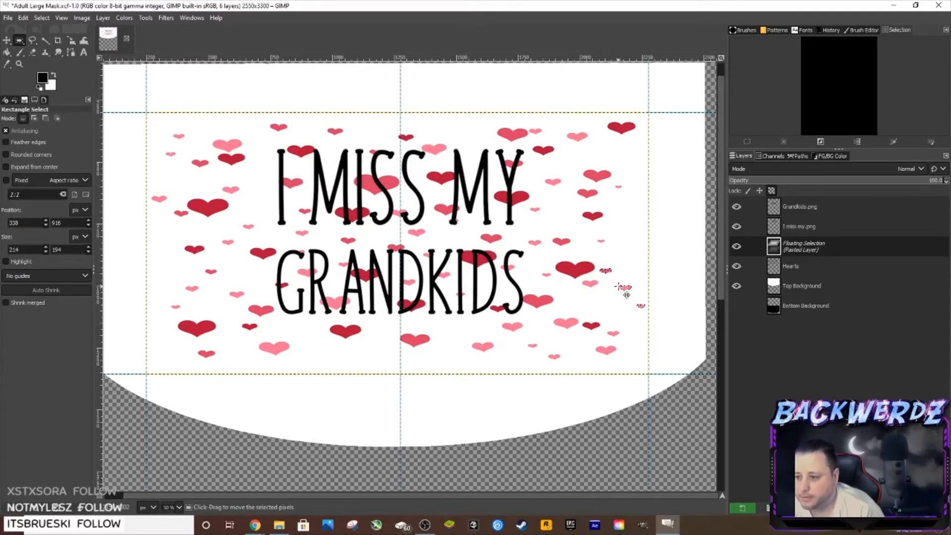
{"action": "left_click_drag", "start_coordinate": [624, 294], "coordinate": [627, 296]}
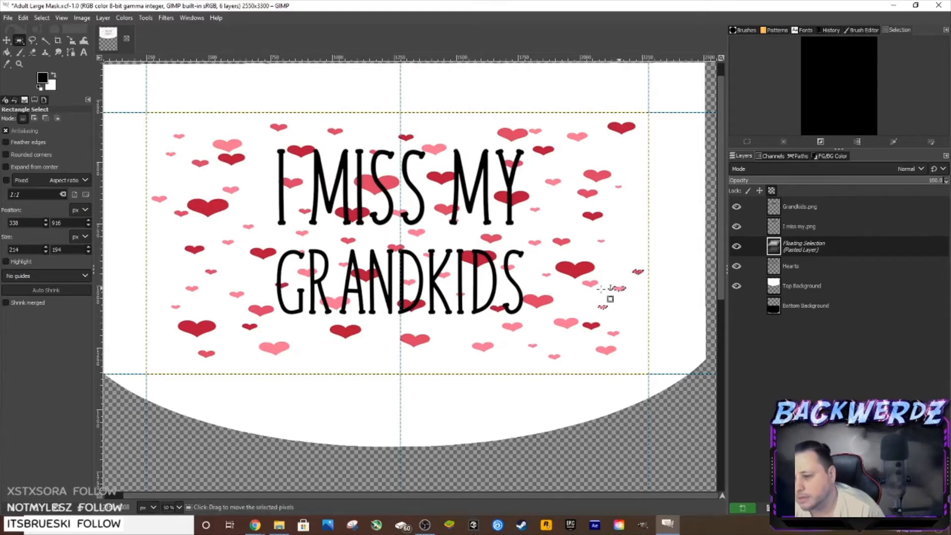
{"action": "left_click", "coordinate": [742, 507]}
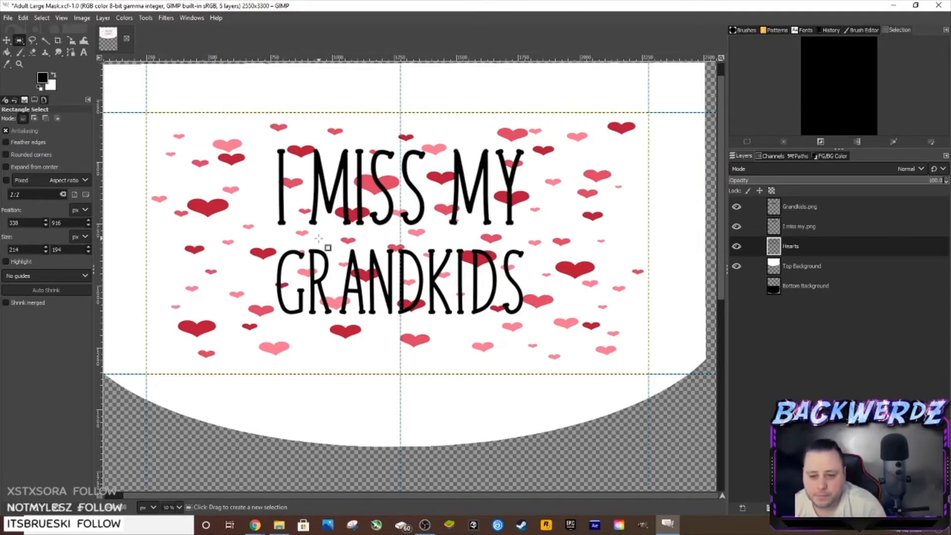
Copy the light pink heart below the G of GRANDKIDS, place the copy beside the left guide level with GRANDKIDS, and merge it into Hearts.
{"action": "left_click_drag", "start_coordinate": [252, 340], "coordinate": [164, 261]}
{"action": "key", "text": "ctrl+c"}
{"action": "key", "text": "ctrl+v"}
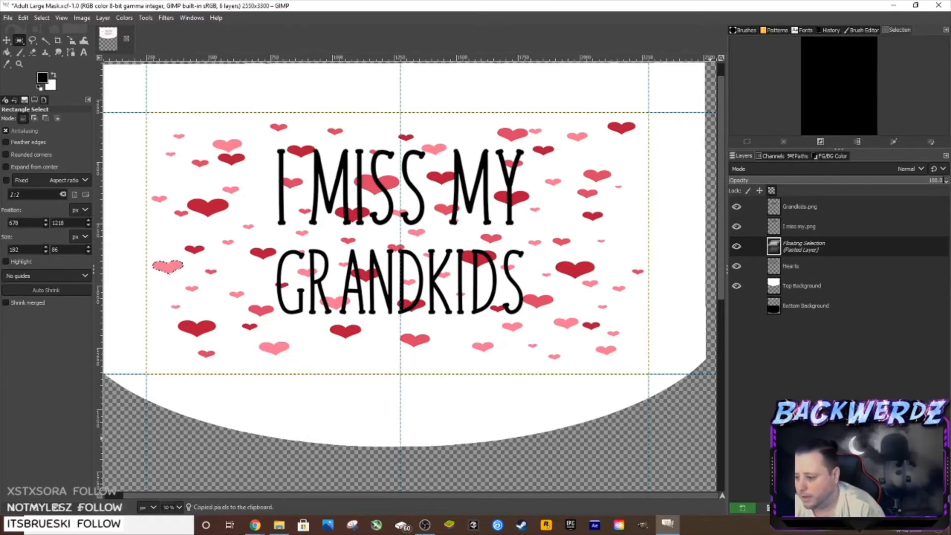
{"action": "left_click", "coordinate": [742, 507]}
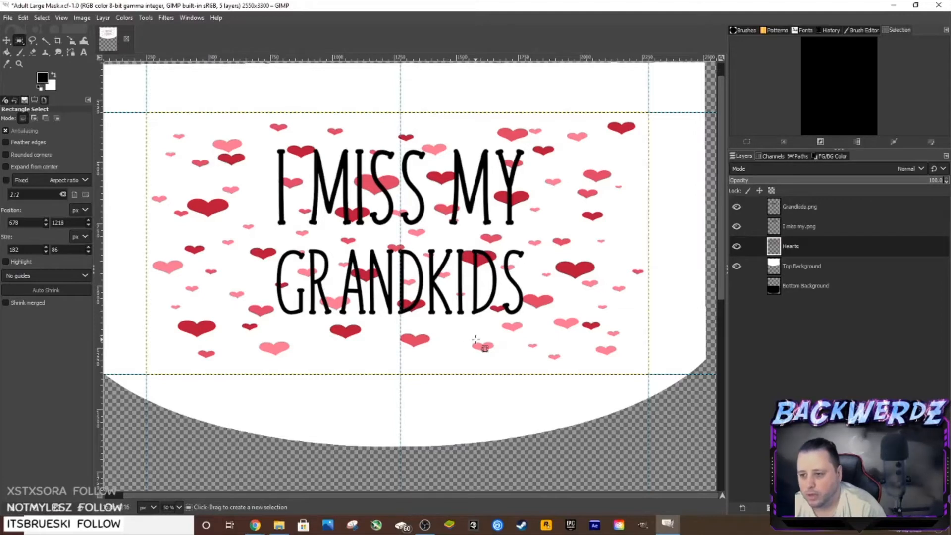
Copy the pink heart below the K and I of GRANDKIDS, place the copy above the M of MY, and anchor it.
{"action": "left_click_drag", "start_coordinate": [475, 337], "coordinate": [466, 141]}
{"action": "key", "text": "ctrl+c"}
{"action": "key", "text": "ctrl+v"}
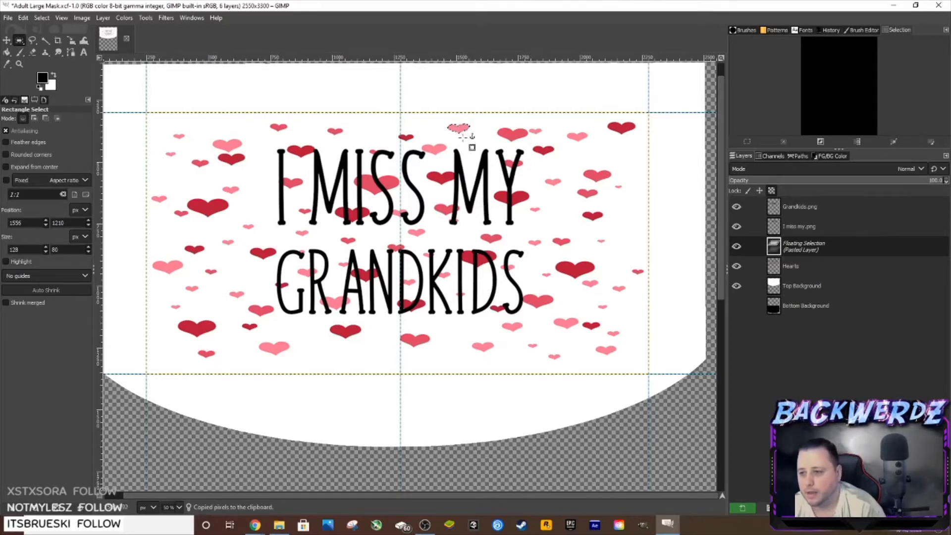
{"action": "left_click", "coordinate": [529, 256]}
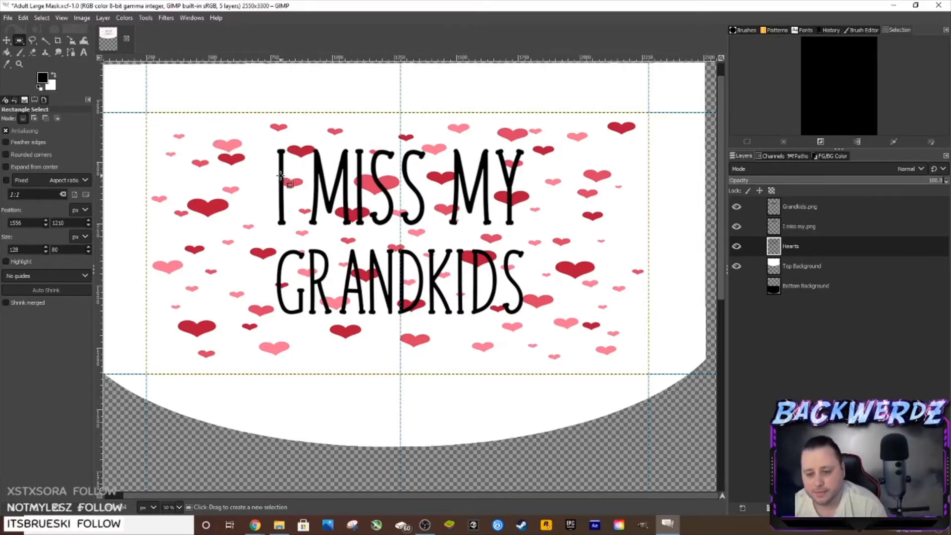
Copy the pink heart between "I" and "MISS", place the copy just left of "I", and merge it into the Hearts layer.
{"action": "left_click_drag", "start_coordinate": [276, 175], "coordinate": [332, 191]}
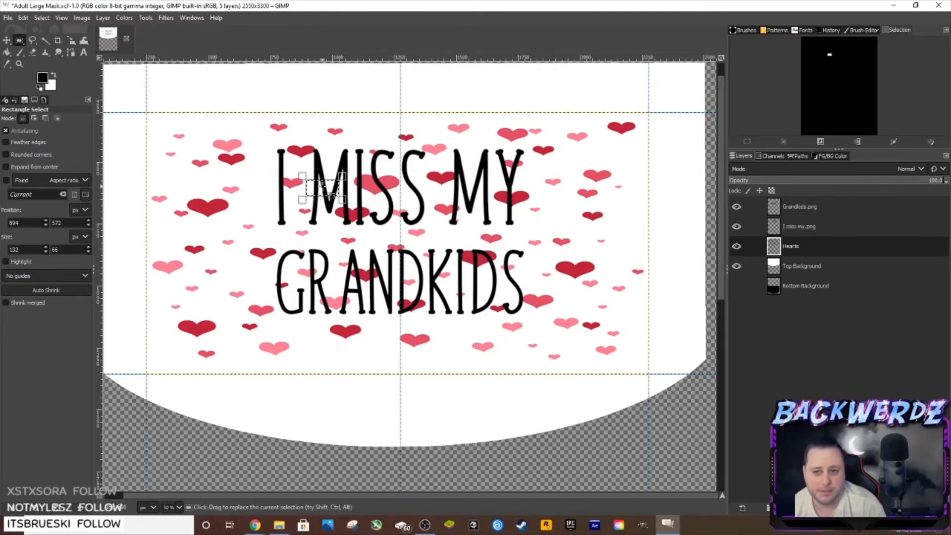
{"action": "left_click_drag", "start_coordinate": [276, 174], "coordinate": [314, 198]}
{"action": "key", "text": "ctrl+c"}
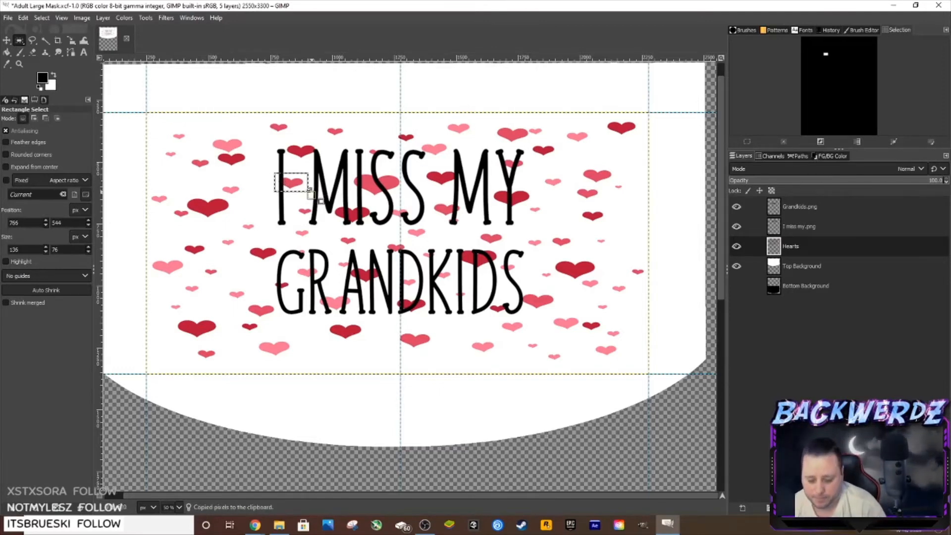
{"action": "key", "text": "ctrl+v"}
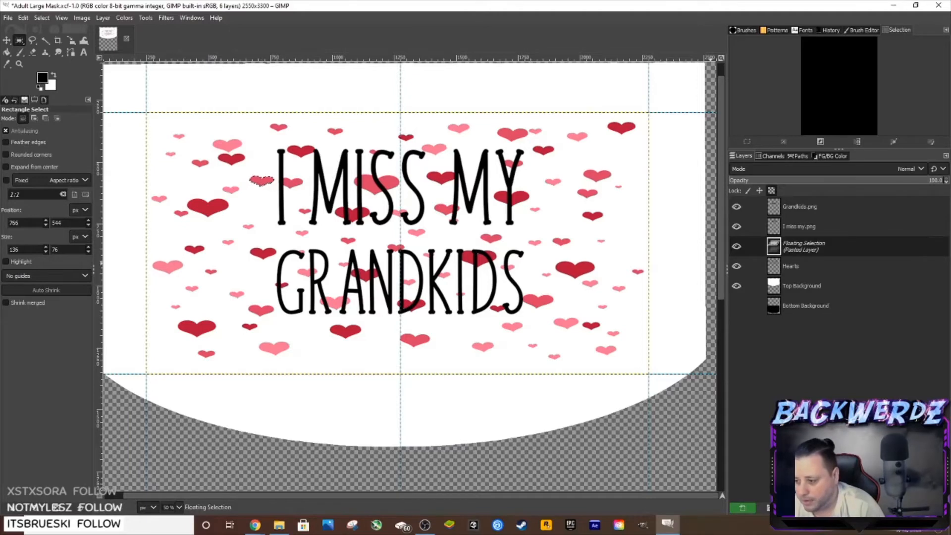
{"action": "left_click", "coordinate": [742, 507]}
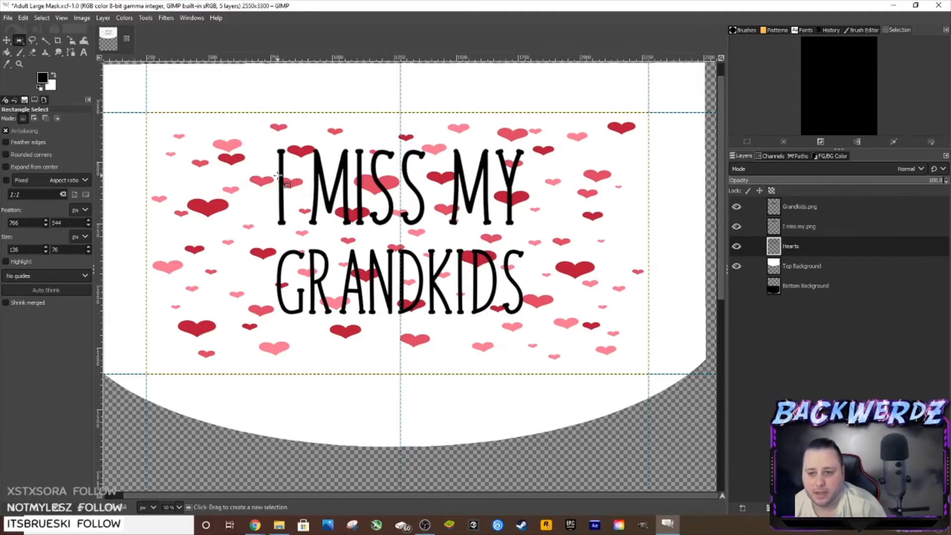
Select the original pink heart between "I" and "MISS" and remove it from the Hearts layer.
{"action": "left_click_drag", "start_coordinate": [278, 175], "coordinate": [308, 190]}
{"action": "key", "text": "ctrl+c"}
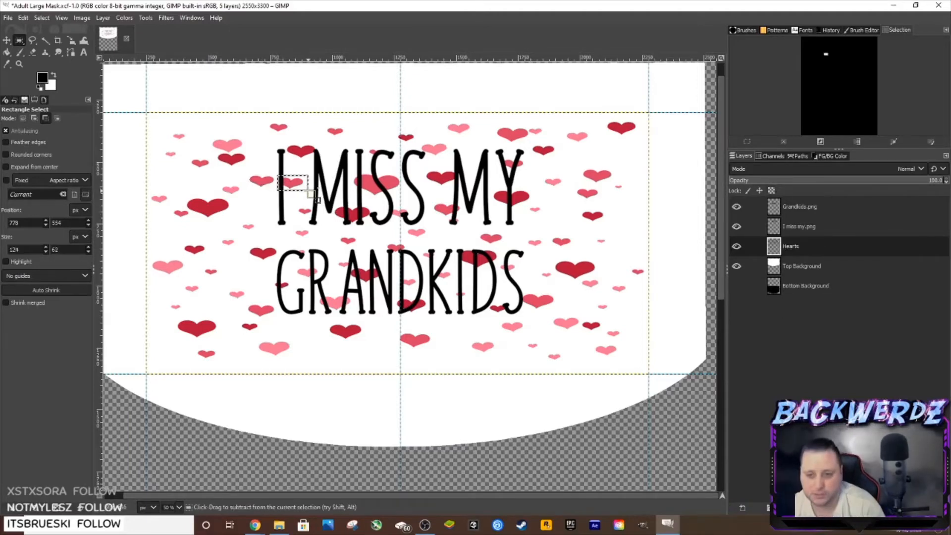
{"action": "left_click", "coordinate": [294, 206]}
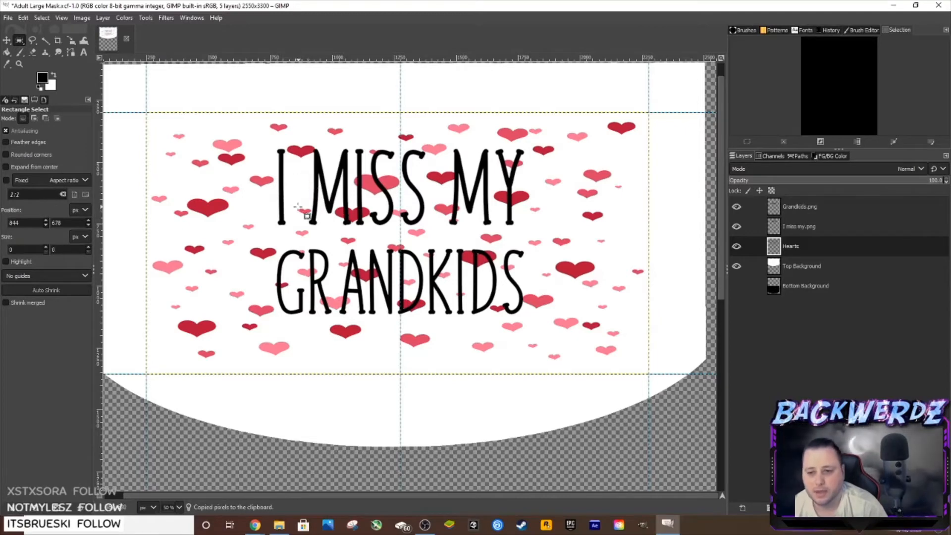
Copy the small heart near the foot of the M in MISS, place the copy slightly higher in the gap after "I", and anchor it.
{"action": "left_click_drag", "start_coordinate": [297, 205], "coordinate": [312, 217]}
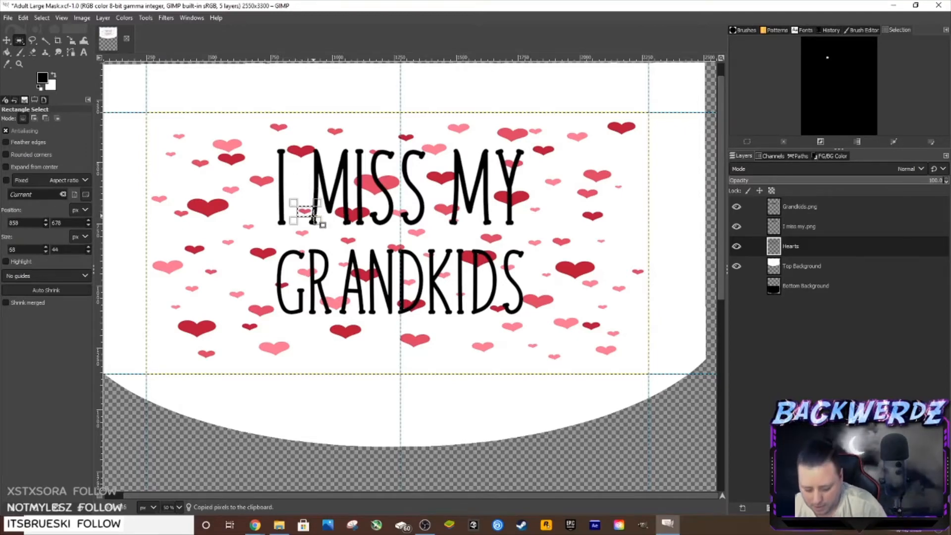
{"action": "key", "text": "ctrl+v"}
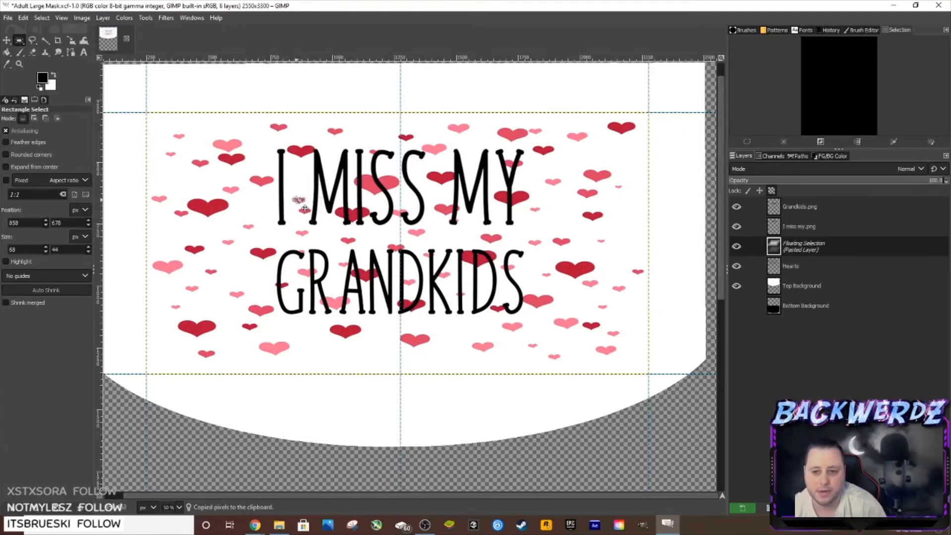
{"action": "key", "text": "ctrl+h"}
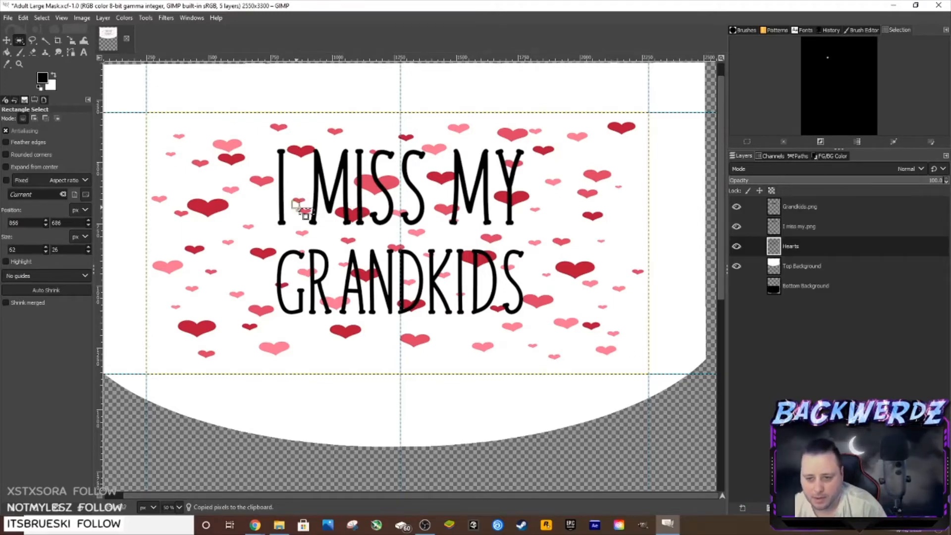
Cut the original small heart beside the foot of the M and the dark red heart behind the lower part of MISS.
{"action": "left_click", "coordinate": [281, 215]}
{"action": "left_click_drag", "start_coordinate": [295, 207], "coordinate": [375, 228]}
{"action": "key", "text": "ctrl+x"}
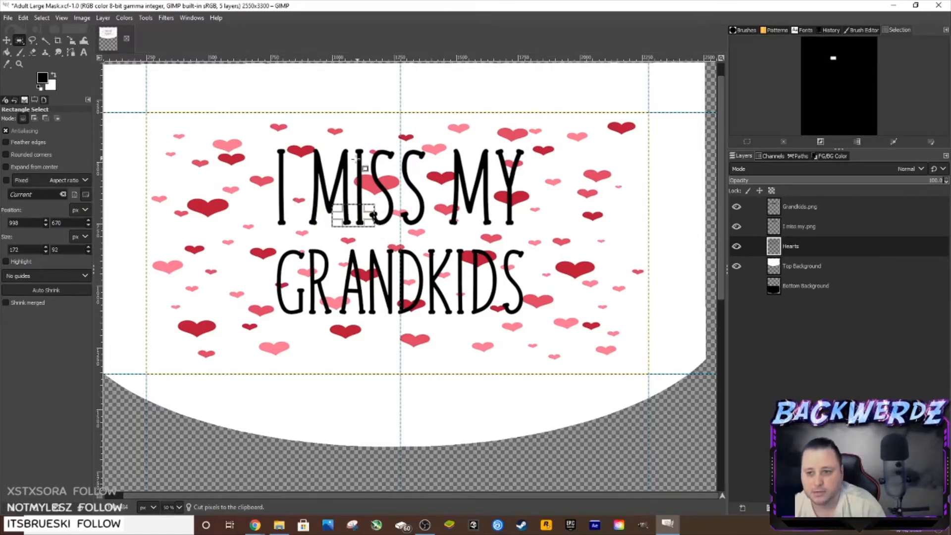
Remove the large pink heart behind MISS, and copy the red heart before MY slightly left onto its own layer.
{"action": "left_click_drag", "start_coordinate": [357, 168], "coordinate": [458, 189]}
{"action": "key", "text": "ctrl+c"}
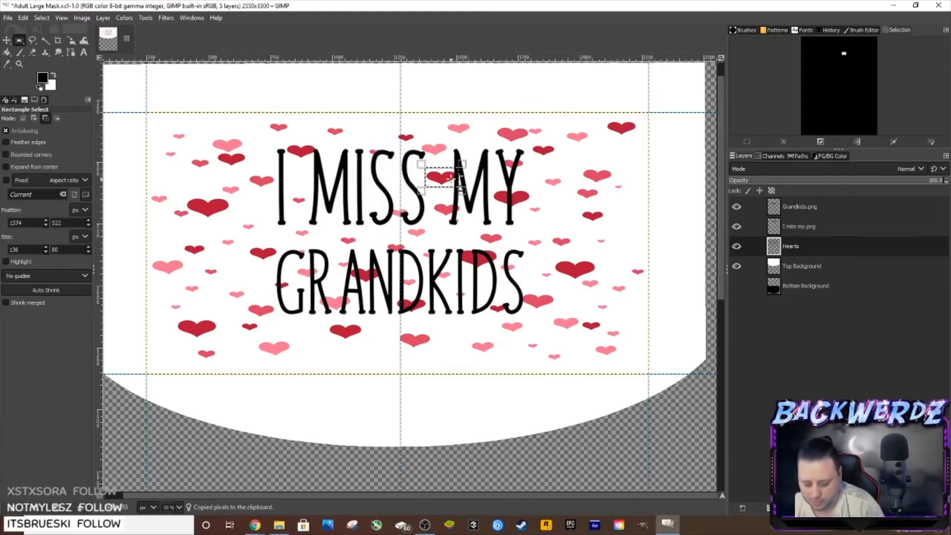
{"action": "key", "text": "ctrl+v"}
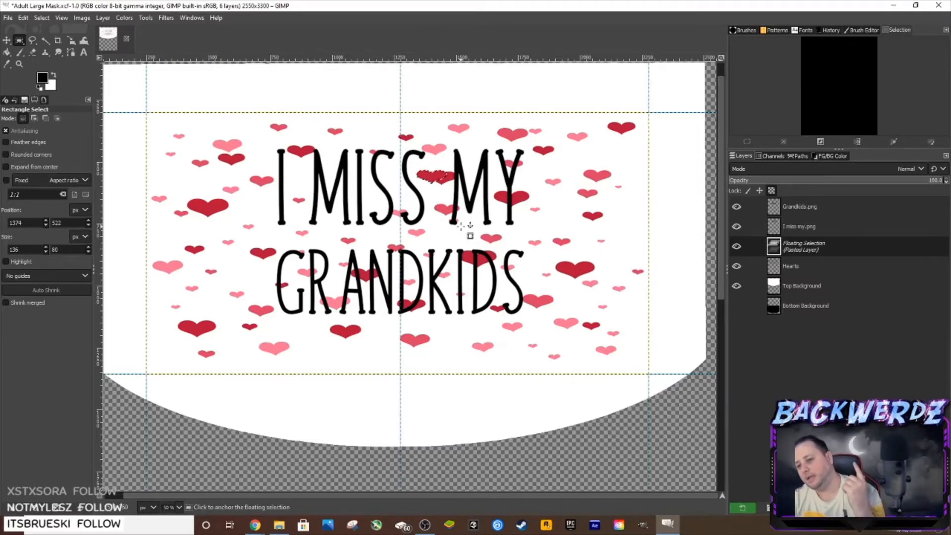
{"action": "left_click", "coordinate": [742, 508]}
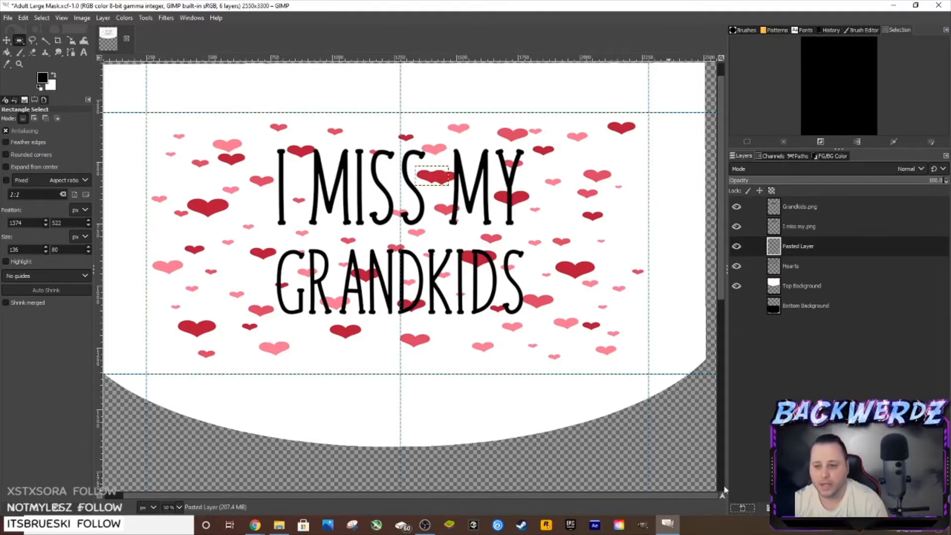
Cut the original red heart between MISS and MY from the Hearts layer.
{"action": "left_click", "coordinate": [803, 267]}
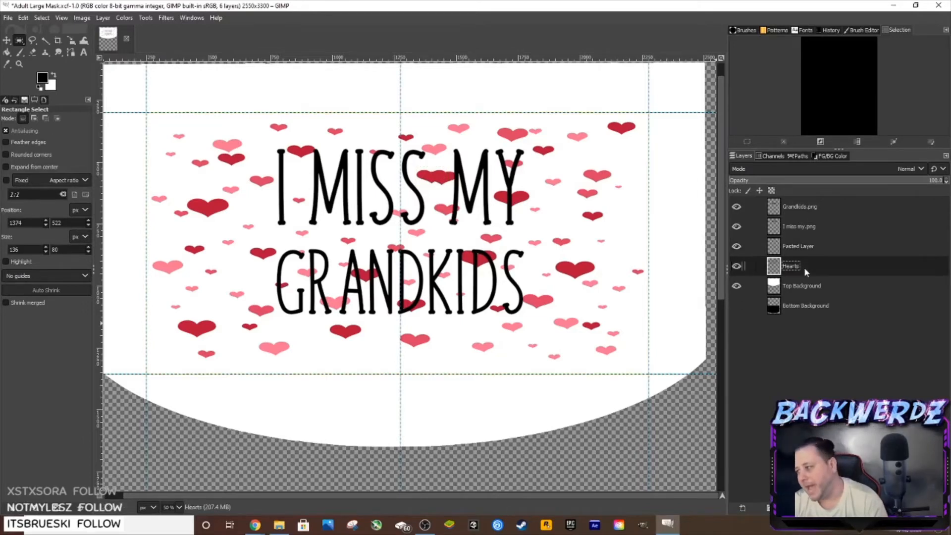
{"action": "left_click_drag", "start_coordinate": [427, 162], "coordinate": [464, 192]}
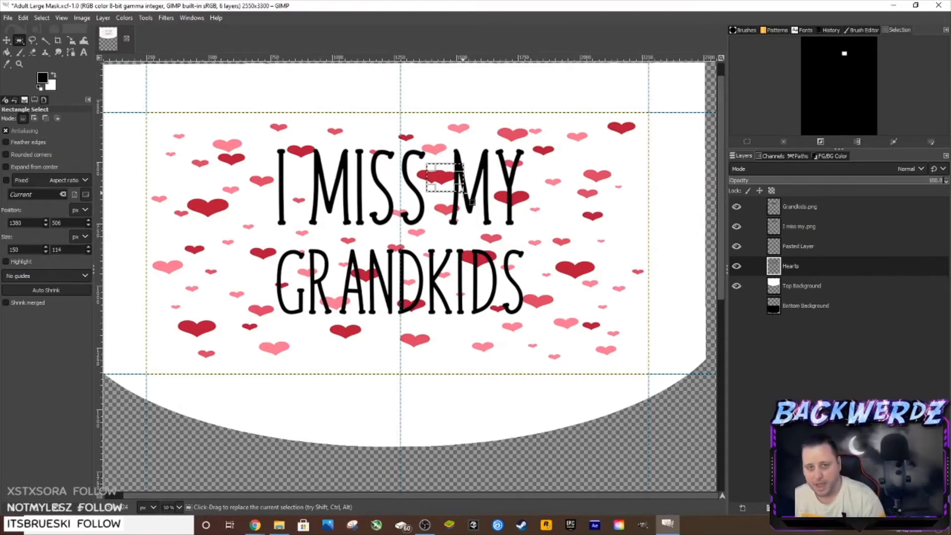
{"action": "key", "text": "ctrl+x"}
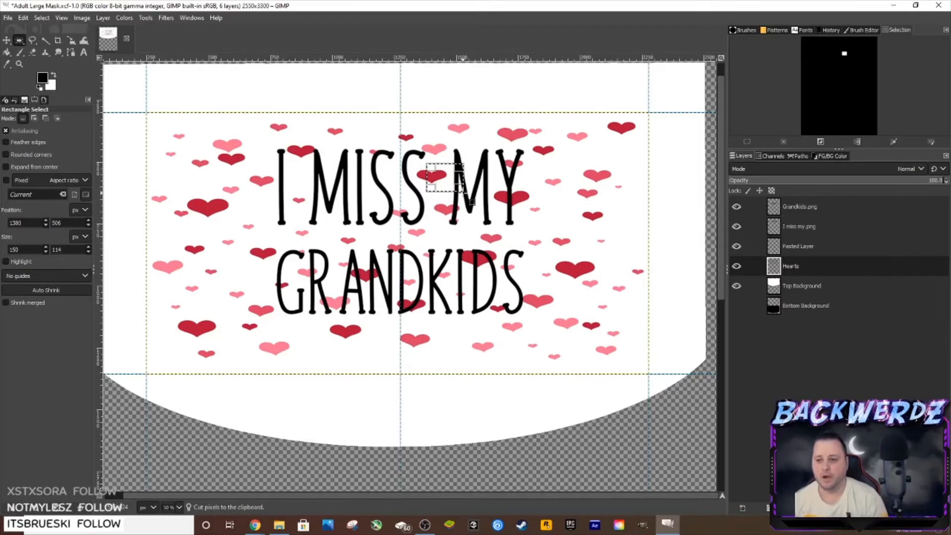
Merge the pasted heart layer down into the Hearts layer.
{"action": "left_click", "coordinate": [809, 244]}
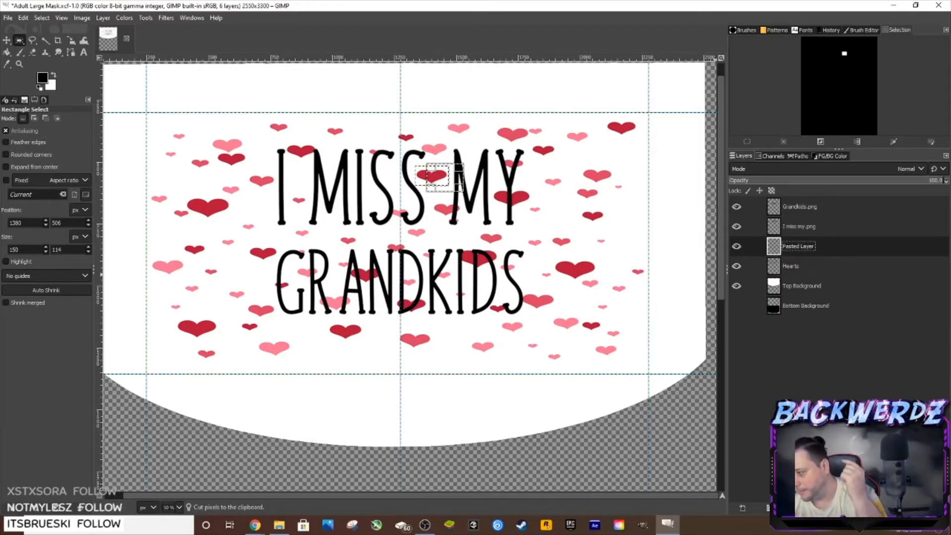
{"action": "key", "text": "ctrl+h"}
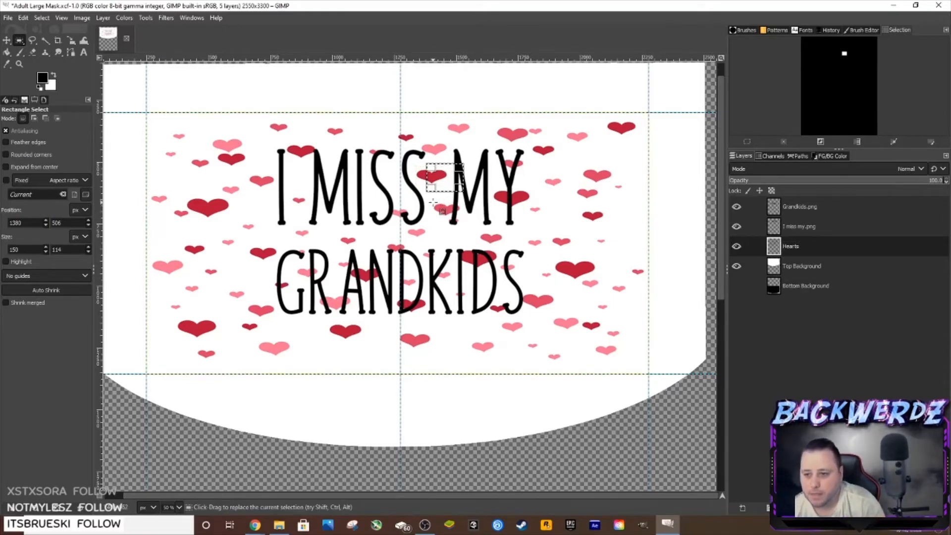
Copy the small heart between the feet of the two S's in MISS, place the copy higher between the letters, and anchor it.
{"action": "left_click_drag", "start_coordinate": [391, 207], "coordinate": [416, 223]}
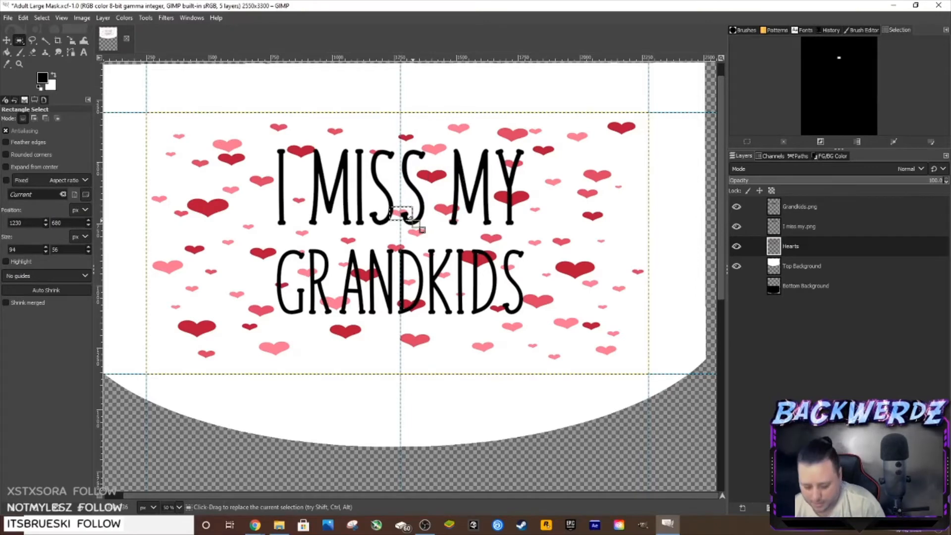
{"action": "key", "text": "ctrl+c"}
{"action": "key", "text": "ctrl+v"}
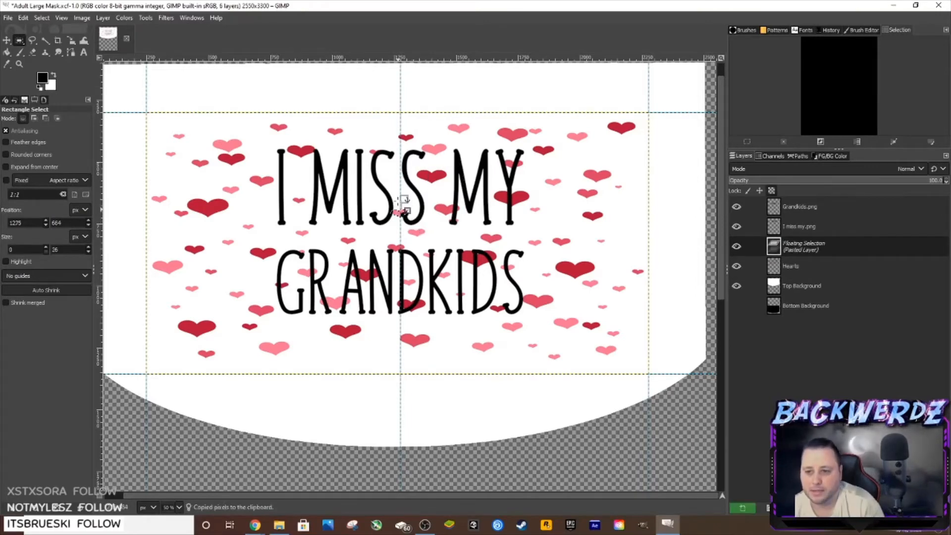
{"action": "left_click_drag", "start_coordinate": [398, 191], "coordinate": [403, 210]}
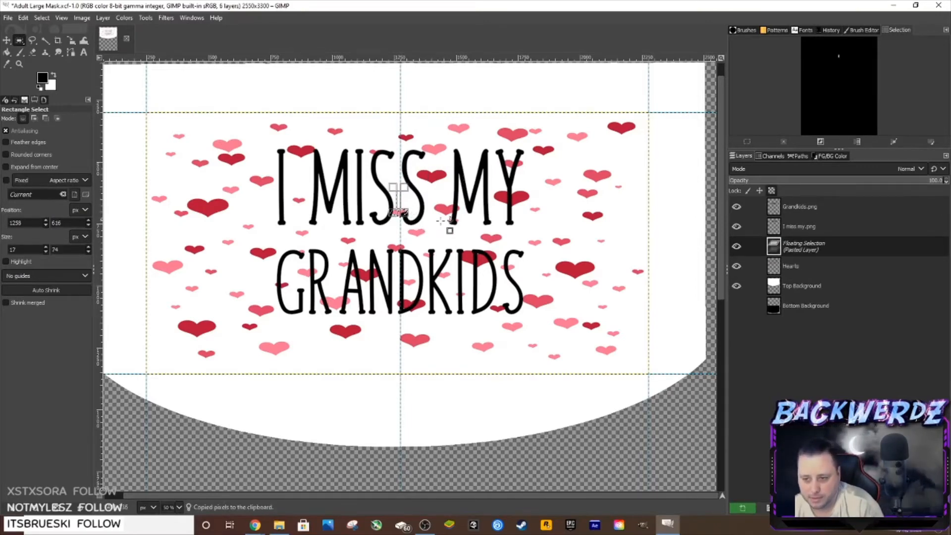
{"action": "key", "text": "ctrl+z"}
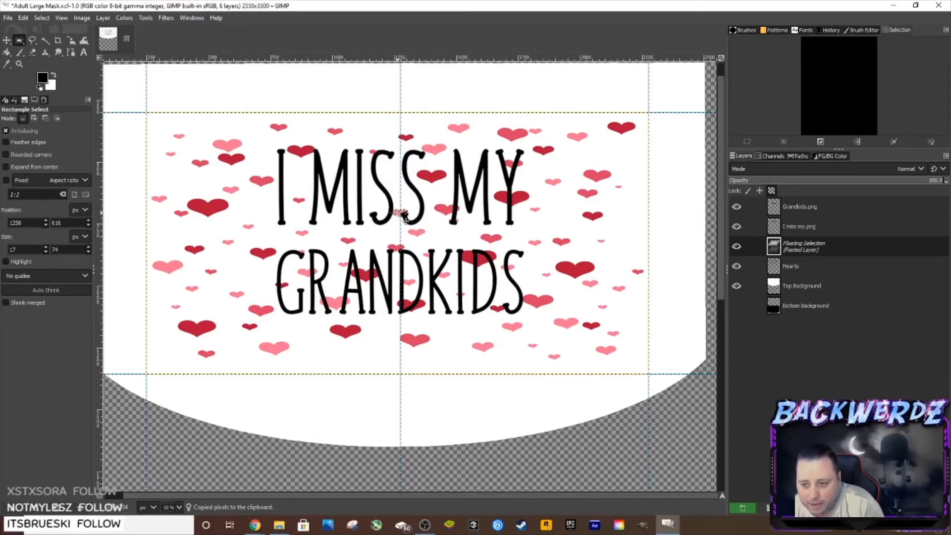
{"action": "left_click_drag", "start_coordinate": [409, 220], "coordinate": [408, 212]}
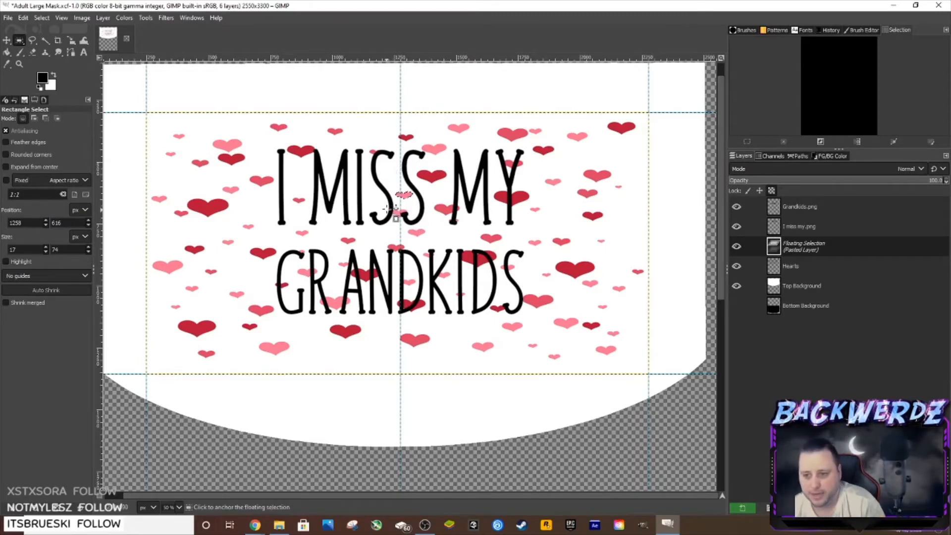
{"action": "left_click", "coordinate": [396, 199]}
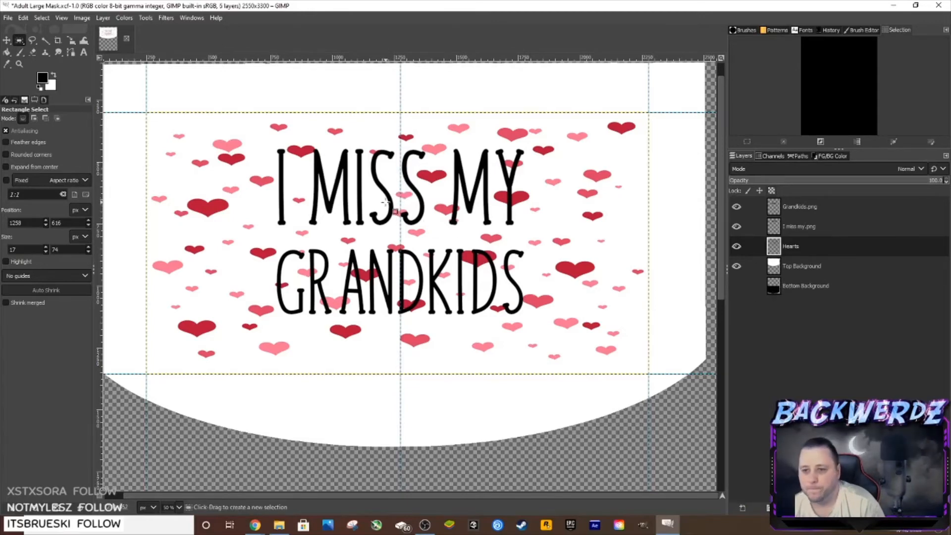
Cut the original small heart between the two S's and the pink heart beside the M's left stem in MY.
{"action": "left_click_drag", "start_coordinate": [386, 202], "coordinate": [414, 225]}
{"action": "key", "text": "ctrl+x"}
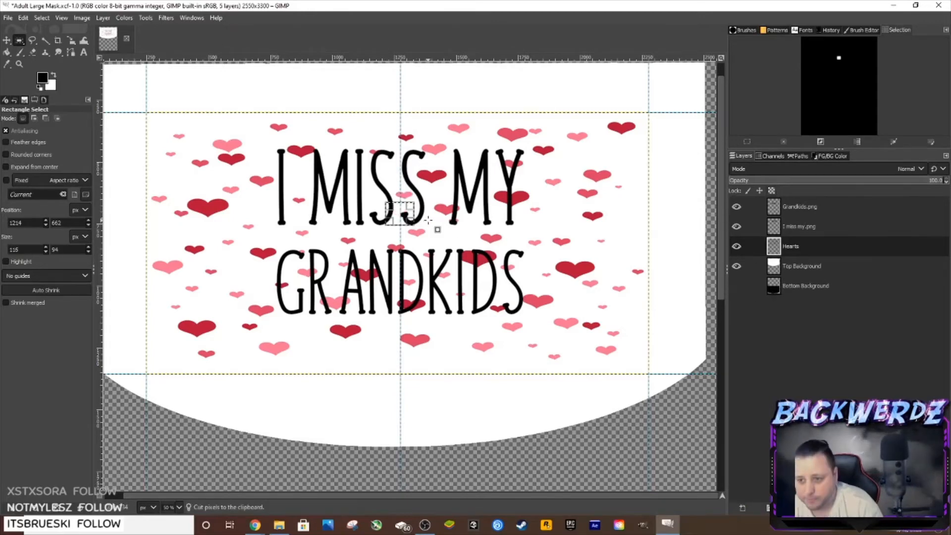
{"action": "left_click_drag", "start_coordinate": [431, 198], "coordinate": [463, 216]}
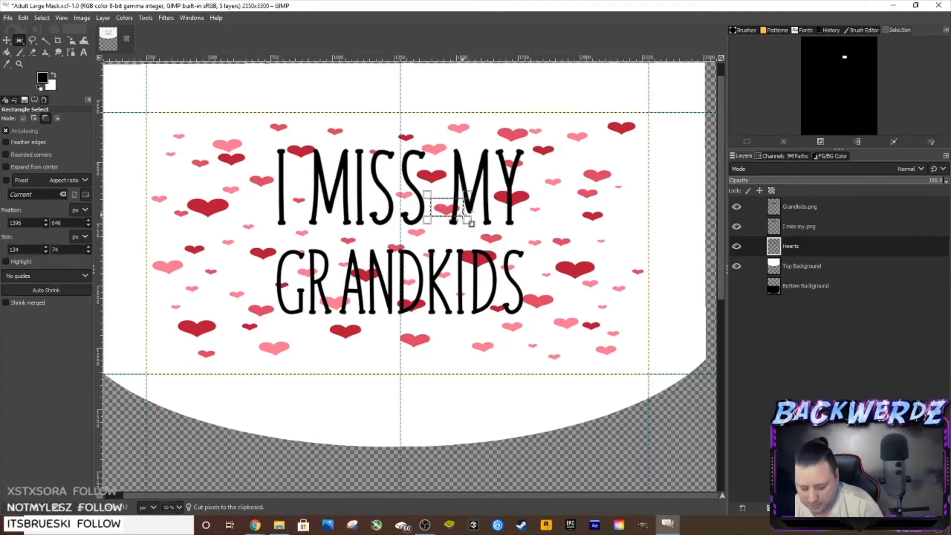
{"action": "key", "text": "ctrl+x"}
Try to move a pasted copy of the small heart behind the left foot of the M in MY.
{"action": "left_click", "coordinate": [440, 195]}
{"action": "left_click_drag", "start_coordinate": [442, 219], "coordinate": [462, 226]}
{"action": "key", "text": "ctrl+c"}
{"action": "key", "text": "ctrl+v"}
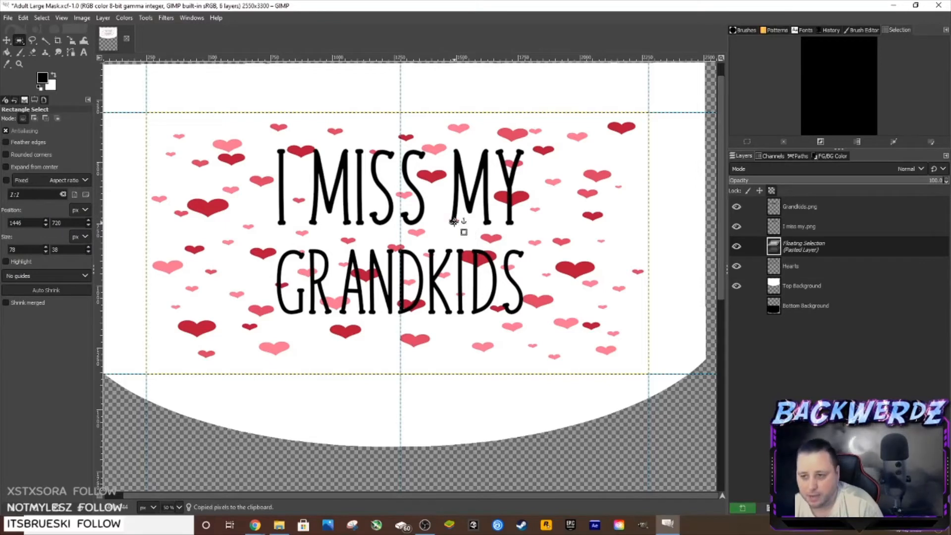
{"action": "left_click_drag", "start_coordinate": [454, 221], "coordinate": [443, 209]}
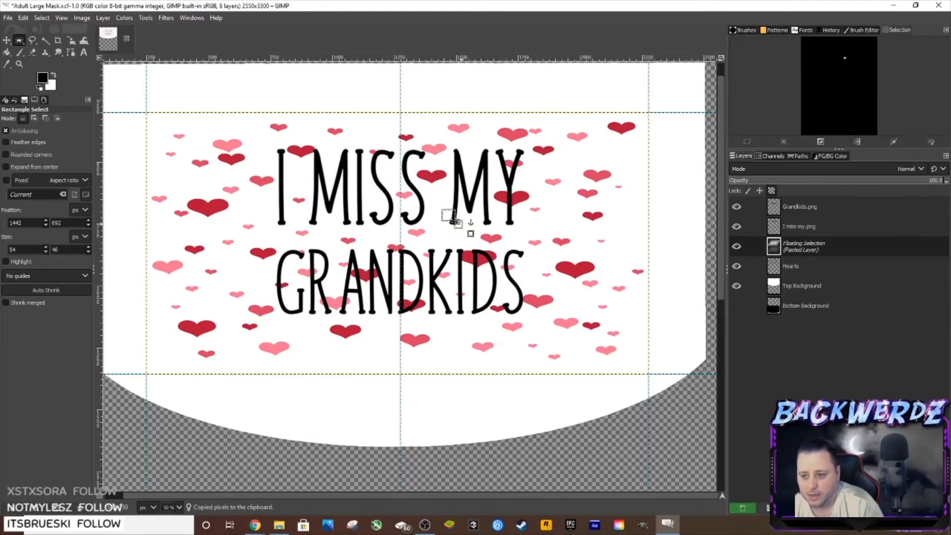
{"action": "scroll", "coordinate": [453, 218], "scroll_direction": "up", "scroll_amount": 2, "text": "ctrl"}
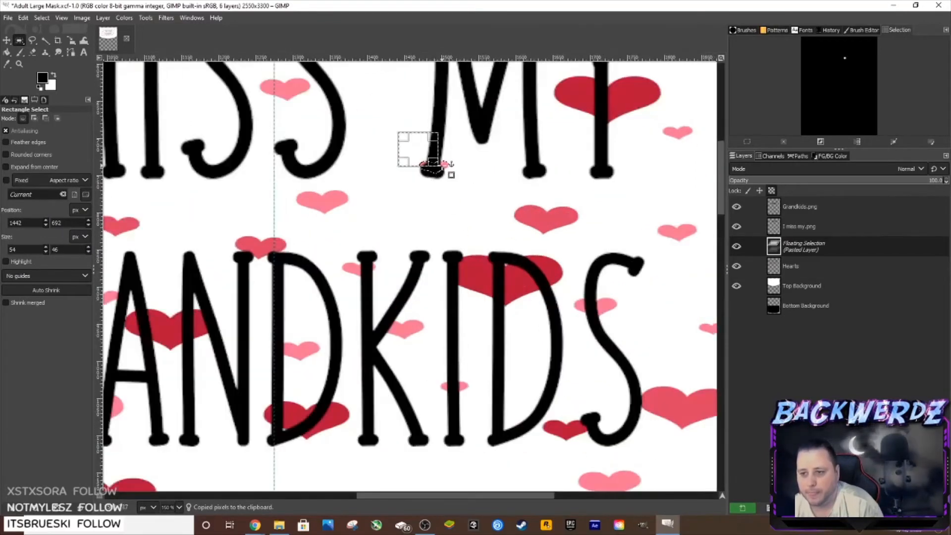
{"action": "mouse_move", "coordinate": [439, 161]}
{"action": "left_mouse_down"}
{"action": "mouse_move", "coordinate": [389, 105]}
{"action": "mouse_move", "coordinate": [430, 163]}
{"action": "left_mouse_up"}
{"action": "scroll", "coordinate": [469, 219], "scroll_direction": "down", "scroll_amount": 3}
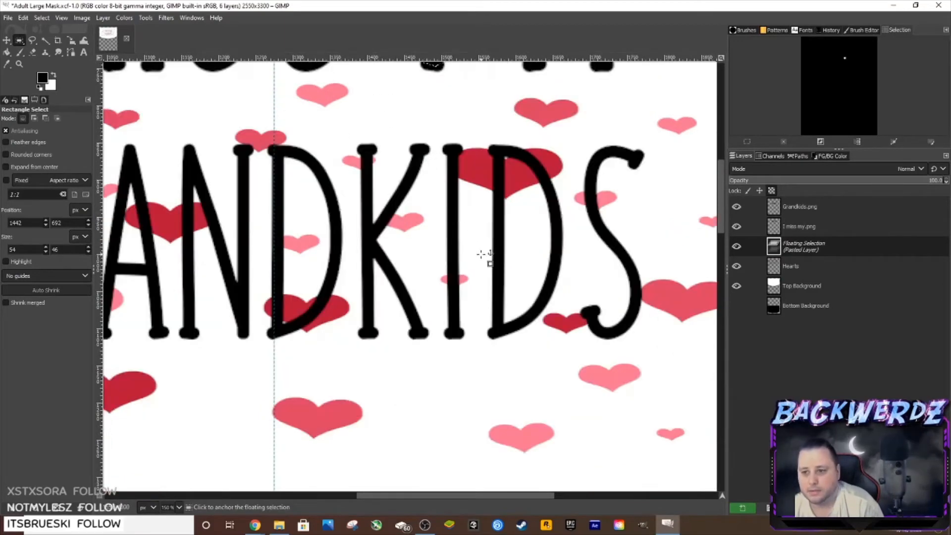
{"action": "left_click_drag", "start_coordinate": [387, 496], "coordinate": [322, 494]}
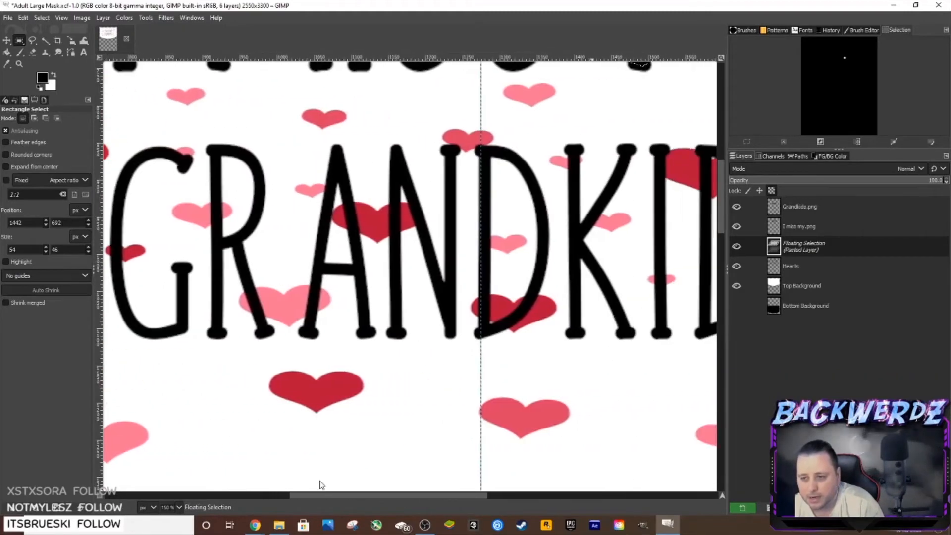
{"action": "scroll", "coordinate": [356, 369], "scroll_direction": "up", "scroll_amount": 6}
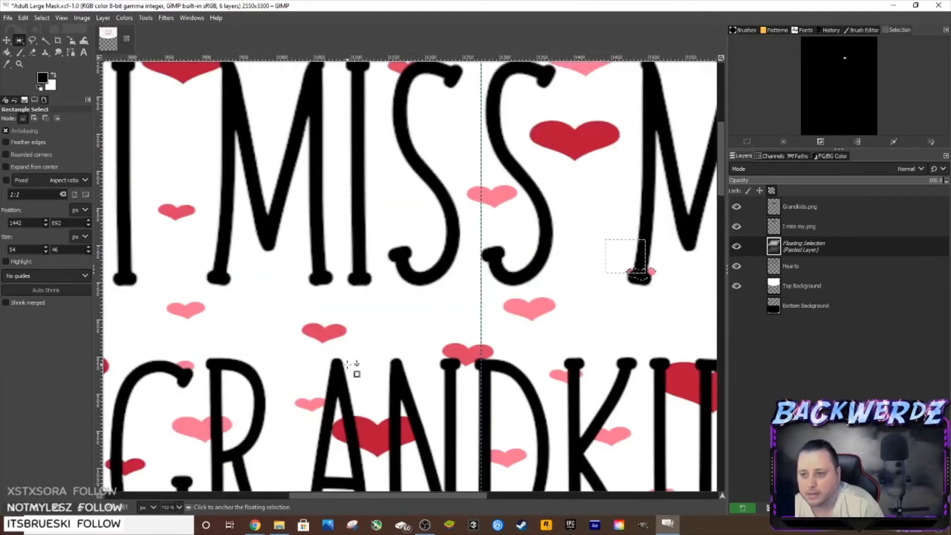
{"action": "left_click", "coordinate": [667, 298]}
{"action": "left_click", "coordinate": [571, 276]}
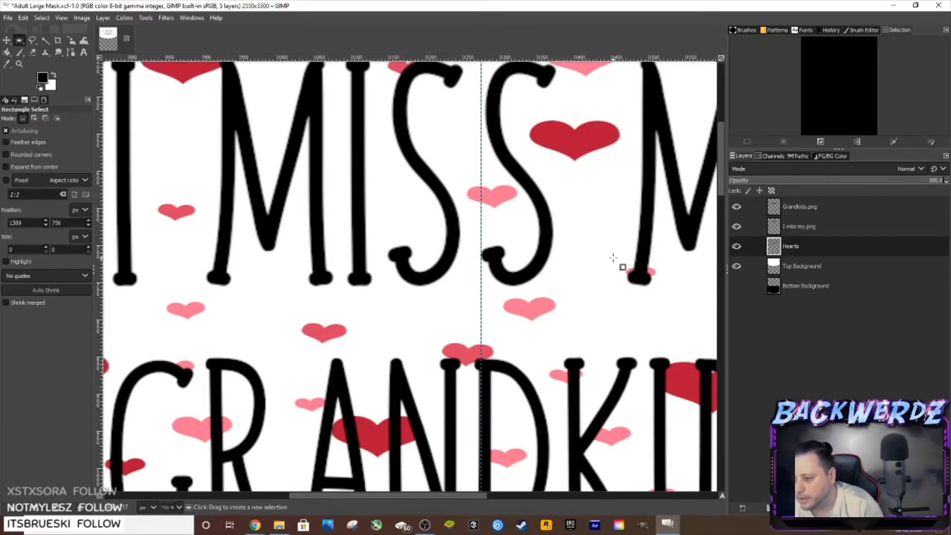
Move the small heart behind the M's left foot into the gap between MISS and MY, cutting the original from the Hearts layer.
{"action": "left_click_drag", "start_coordinate": [613, 257], "coordinate": [612, 224]}
{"action": "key", "text": "ctrl+c"}
{"action": "key", "text": "ctrl+v"}
{"action": "left_click_drag", "start_coordinate": [619, 257], "coordinate": [656, 267]}
{"action": "key", "text": "Escape"}
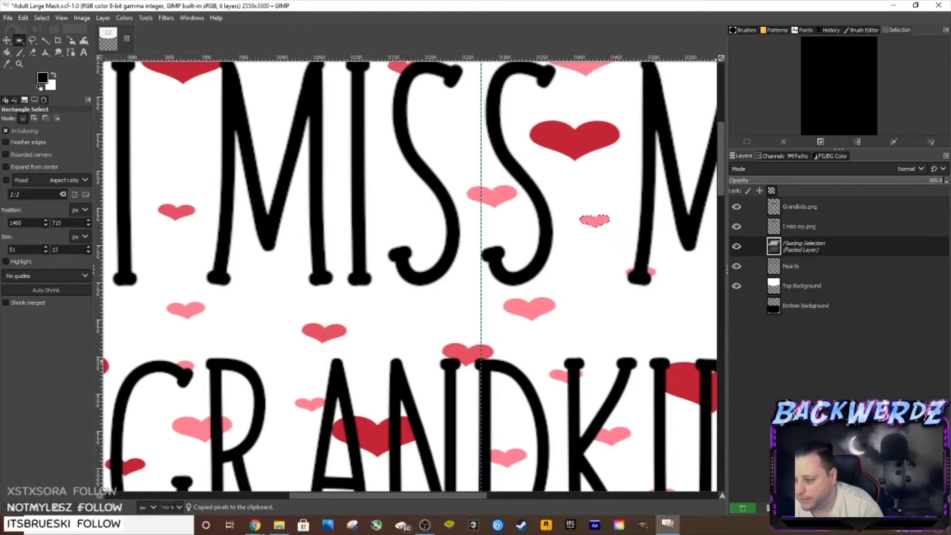
{"action": "left_click", "coordinate": [650, 311]}
{"action": "left_click_drag", "start_coordinate": [617, 260], "coordinate": [703, 311]}
{"action": "key", "text": "ctrl+x"}
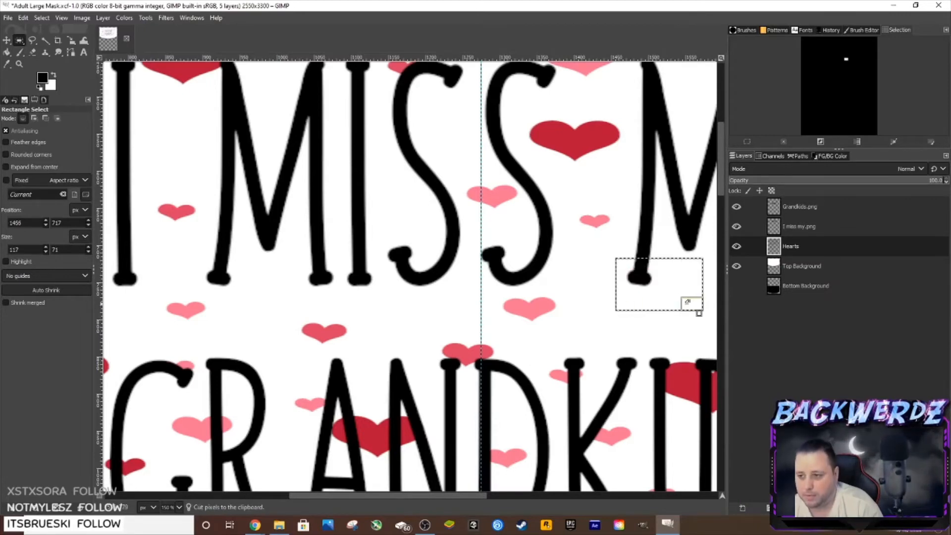
Move the small heart at the top of the first S in MISS just above the letter, cutting the original.
{"action": "scroll", "coordinate": [690, 301], "scroll_direction": "down", "scroll_amount": 3}
{"action": "left_click_drag", "start_coordinate": [513, 501], "coordinate": [556, 503]}
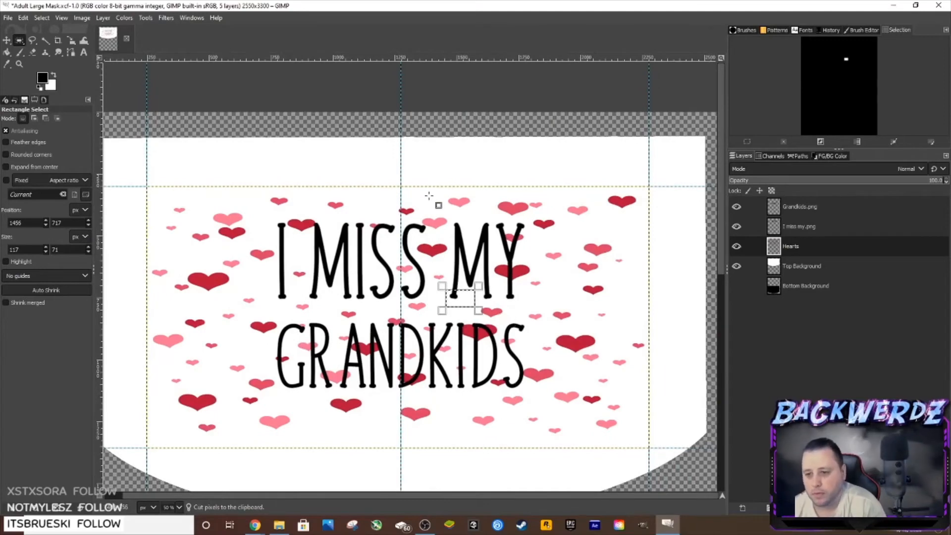
{"action": "left_click_drag", "start_coordinate": [368, 220], "coordinate": [386, 233]}
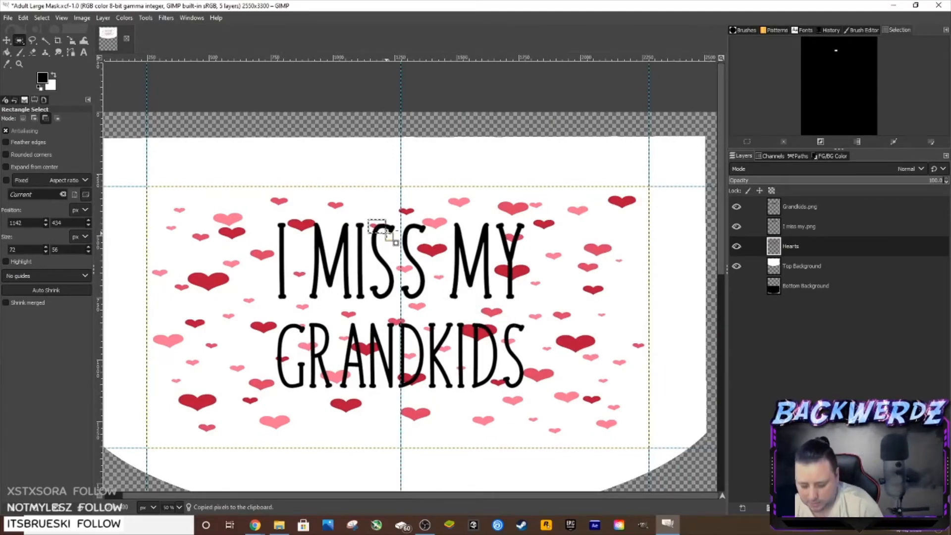
{"action": "key", "text": "ctrl+v"}
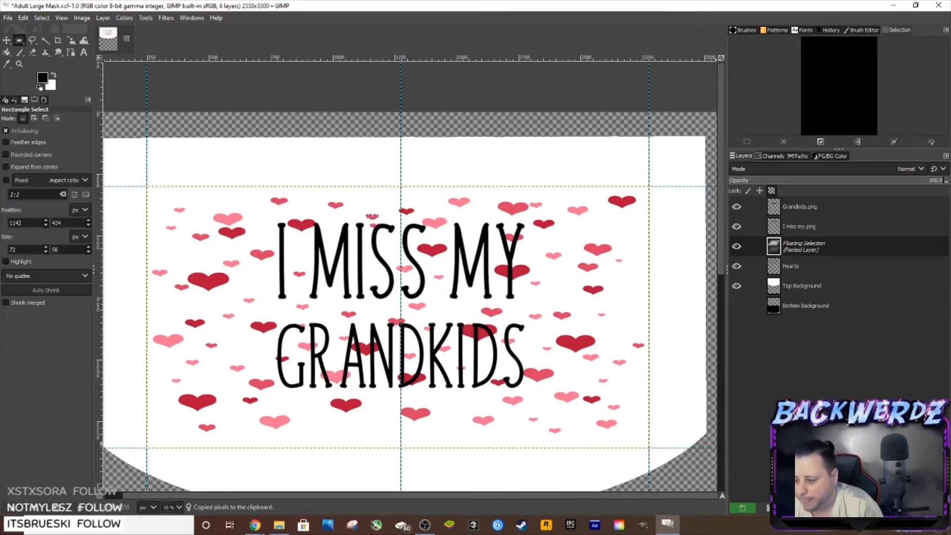
{"action": "left_click", "coordinate": [427, 236]}
{"action": "left_click_drag", "start_coordinate": [364, 220], "coordinate": [391, 229]}
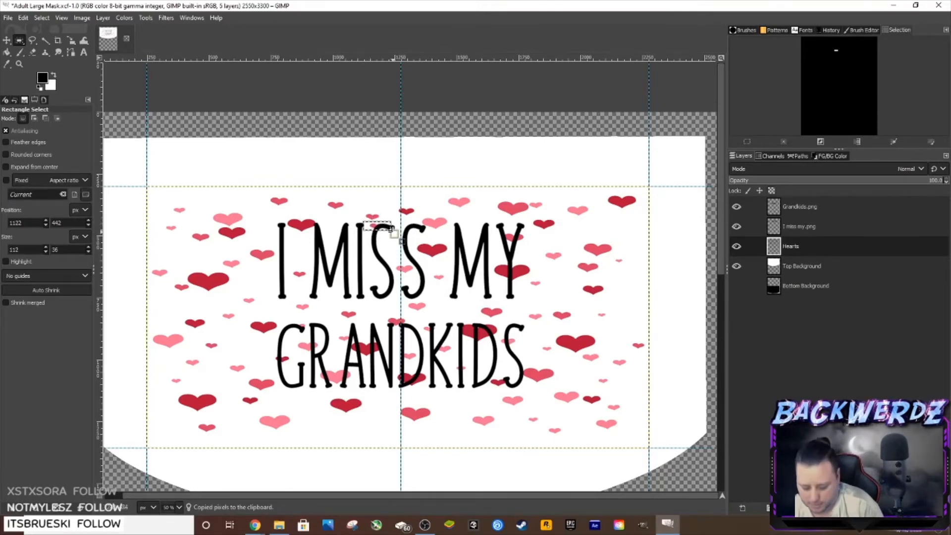
{"action": "key", "text": "ctrl+x"}
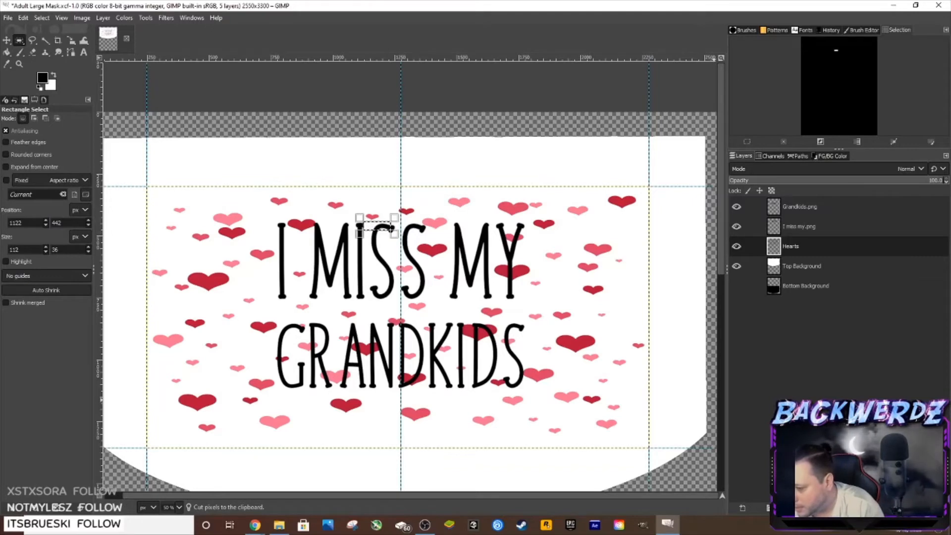
Cut the large red heart behind the Y of MY and the heart piece inside the Y's fork.
{"action": "left_click_drag", "start_coordinate": [505, 271], "coordinate": [520, 291]}
{"action": "key", "text": "ctrl+x"}
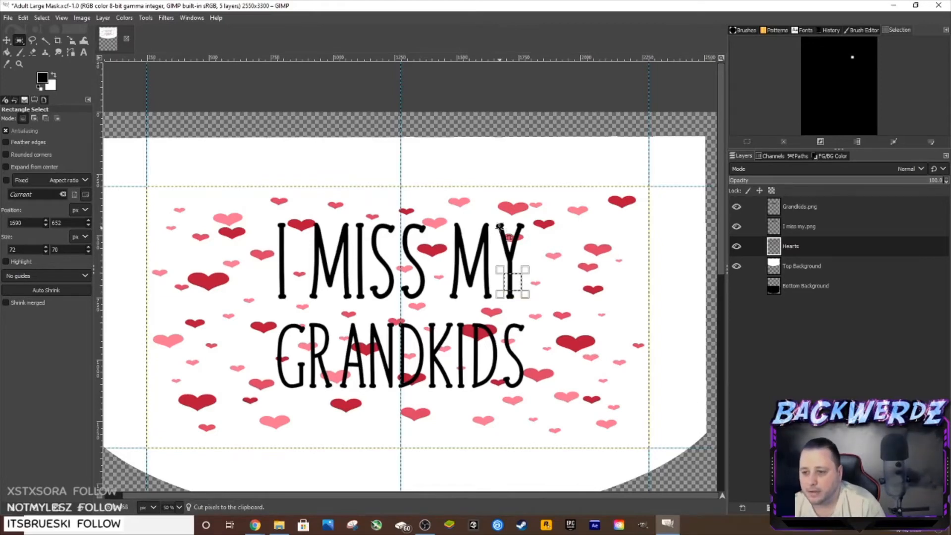
{"action": "left_click_drag", "start_coordinate": [500, 227], "coordinate": [536, 251]}
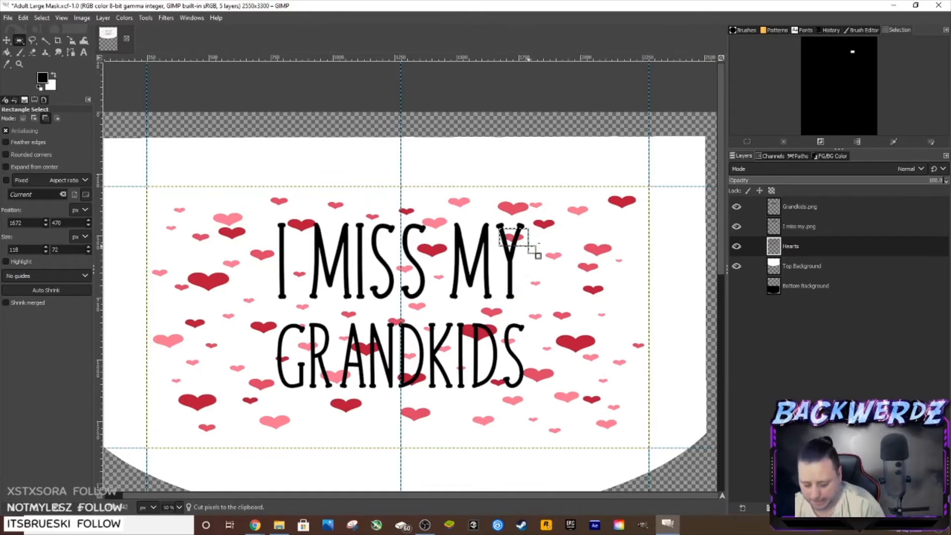
Copy the tiny pink heart near the design's right edge, place the copy just right of the Y in MY, and anchor it.
{"action": "left_click_drag", "start_coordinate": [613, 256], "coordinate": [627, 263]}
{"action": "key", "text": "ctrl+c"}
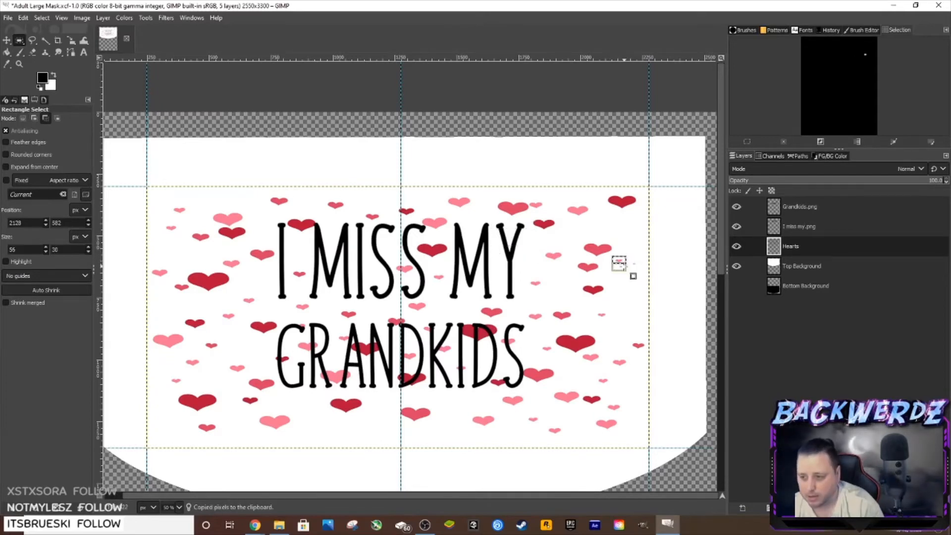
{"action": "key", "text": "ctrl+v"}
{"action": "scroll", "coordinate": [625, 252], "scroll_direction": "up", "scroll_amount": 2}
{"action": "left_click_drag", "start_coordinate": [625, 258], "coordinate": [439, 254]}
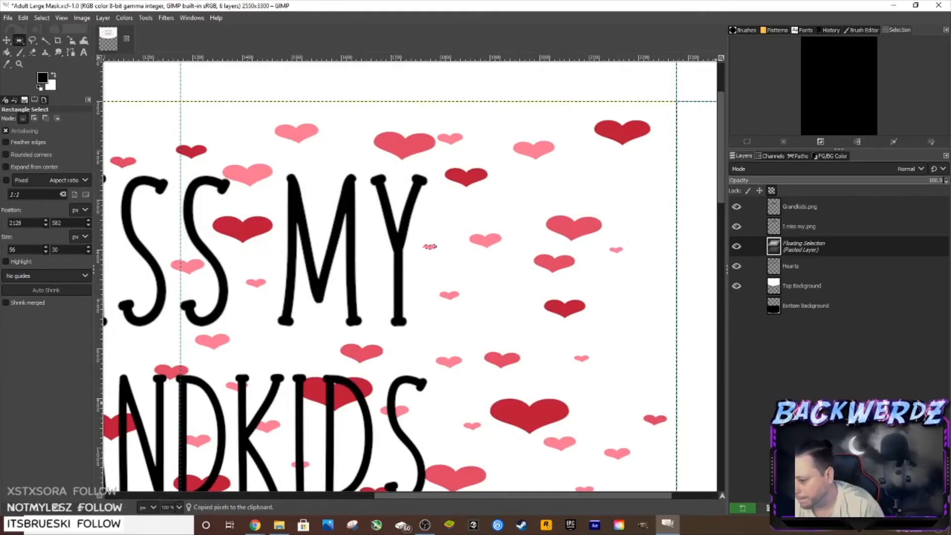
{"action": "key", "text": "ctrl+h"}
Copy the red heart between the I and the M of MISS, shift the copy slightly upward, and make it a new layer.
{"action": "scroll", "coordinate": [329, 326], "scroll_direction": "down", "scroll_amount": 2}
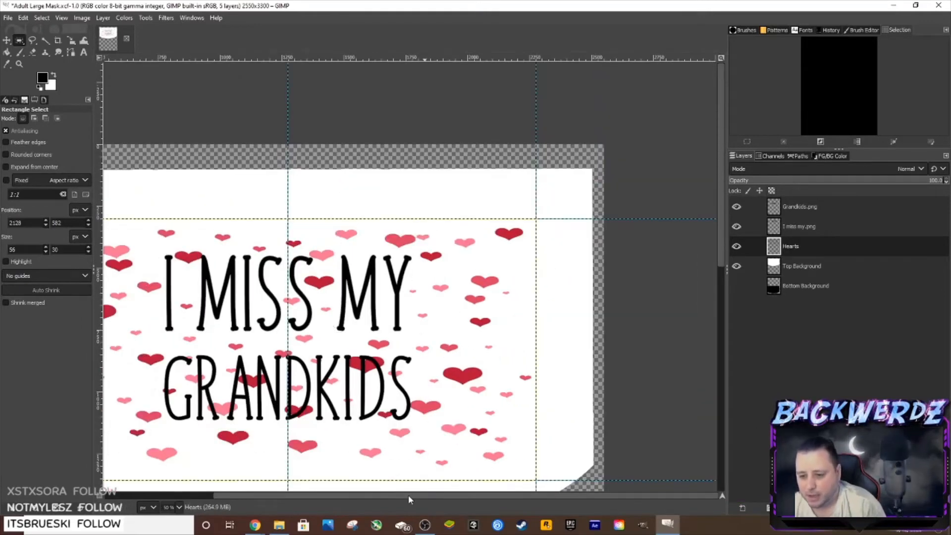
{"action": "left_click_drag", "start_coordinate": [408, 495], "coordinate": [358, 495]}
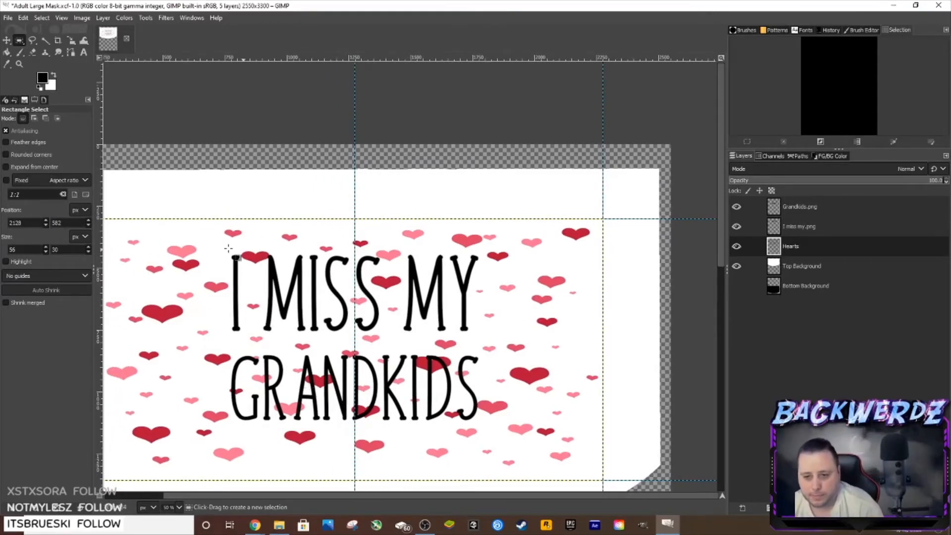
{"action": "left_click_drag", "start_coordinate": [238, 248], "coordinate": [274, 266]}
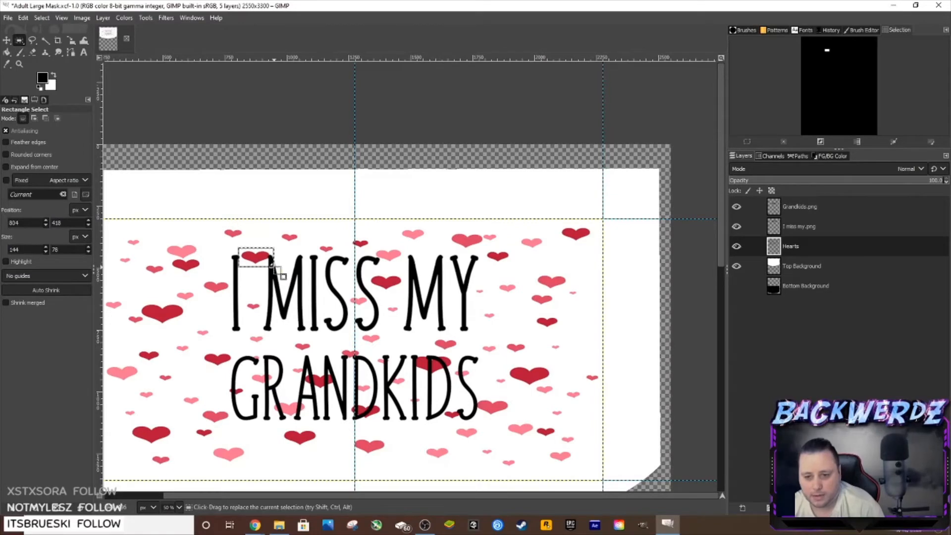
{"action": "key", "text": "ctrl+c"}
{"action": "key", "text": "ctrl+v"}
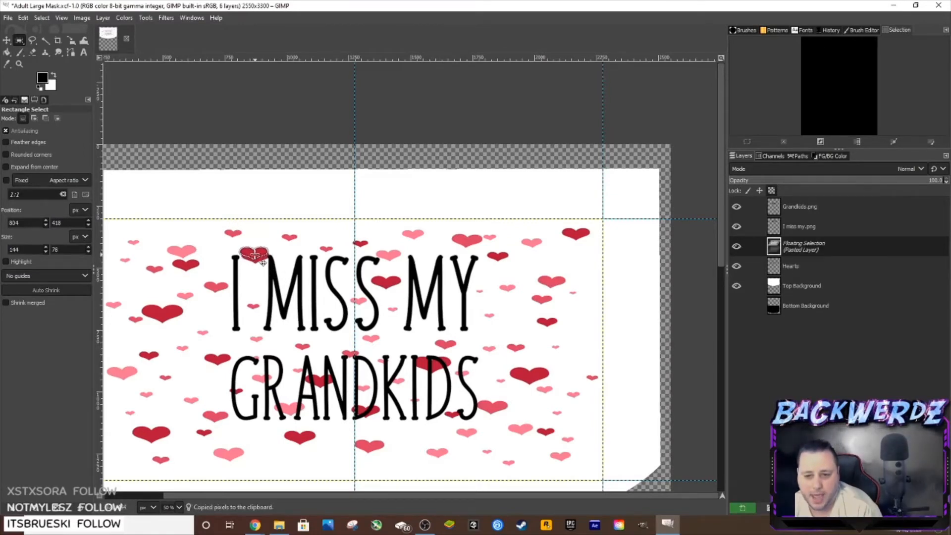
{"action": "left_click", "coordinate": [741, 506]}
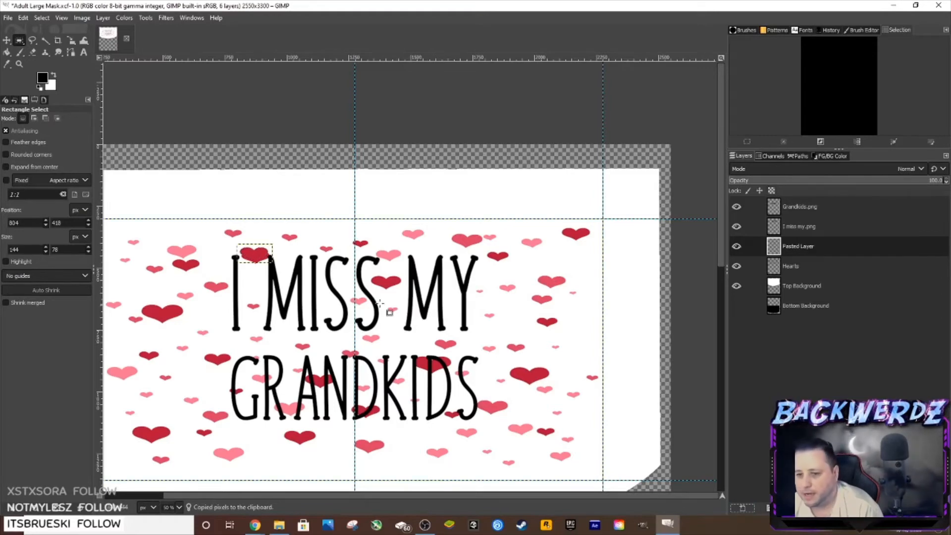
Cut the original red heart between the I and the M of MISS from the Hearts layer.
{"action": "left_click", "coordinate": [791, 266]}
{"action": "left_click_drag", "start_coordinate": [239, 245], "coordinate": [296, 280]}
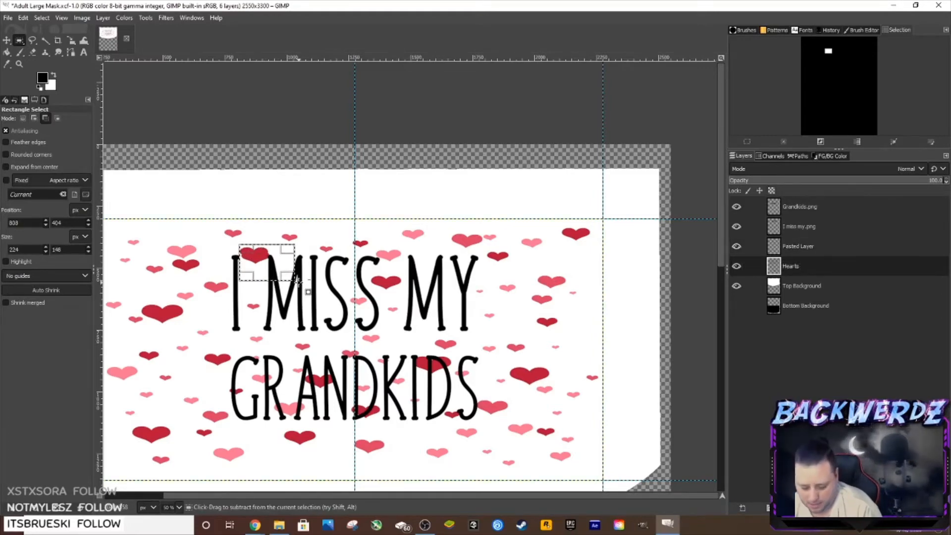
{"action": "key", "text": "ctrl+x"}
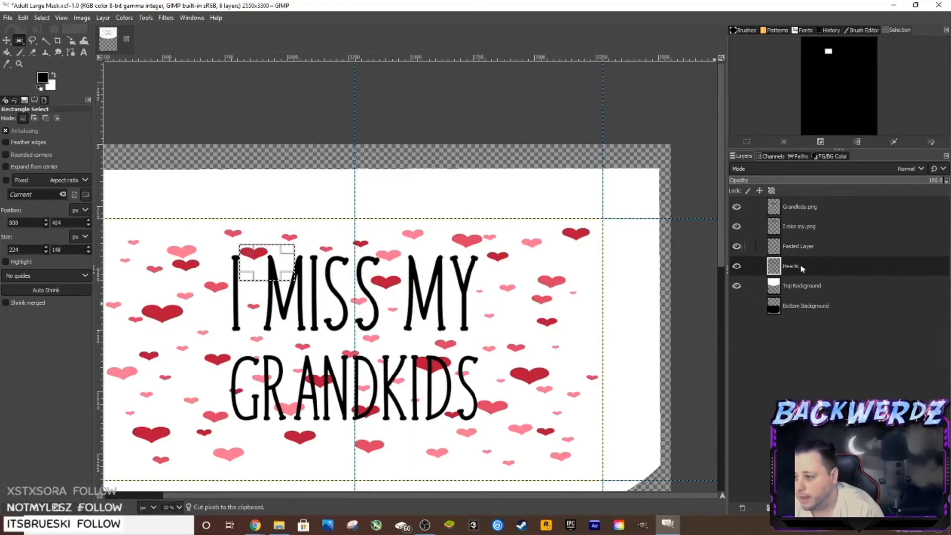
Merge the pasted red heart layer down into the Hearts layer.
{"action": "left_click", "coordinate": [801, 250]}
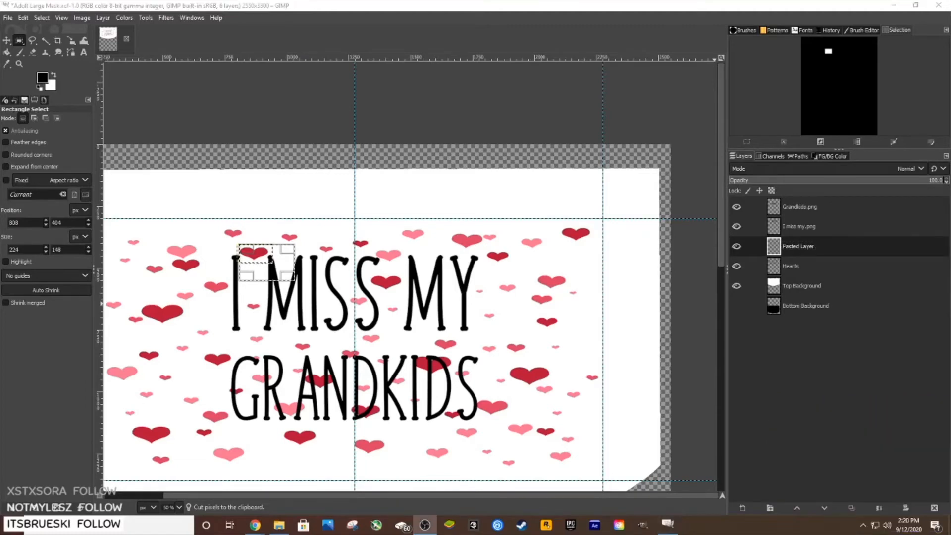
{"action": "left_click", "coordinate": [876, 508]}
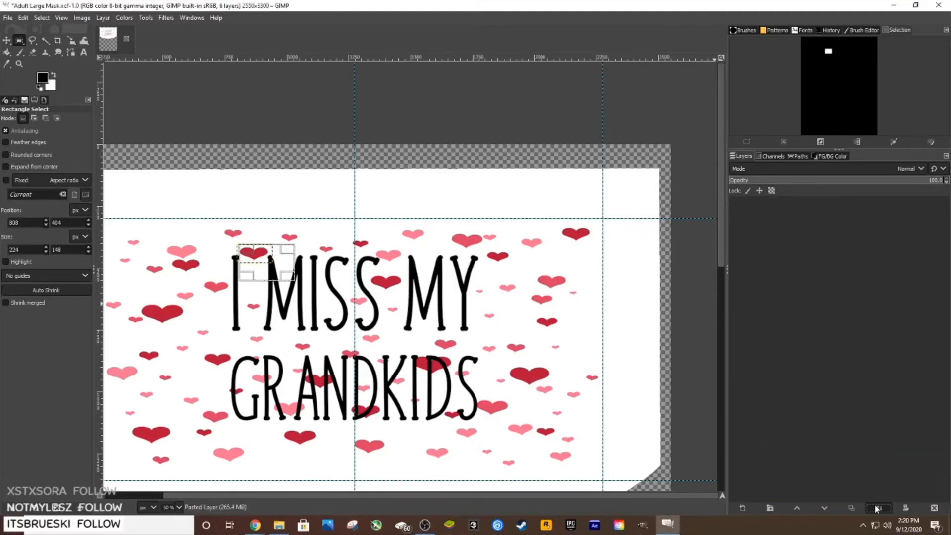
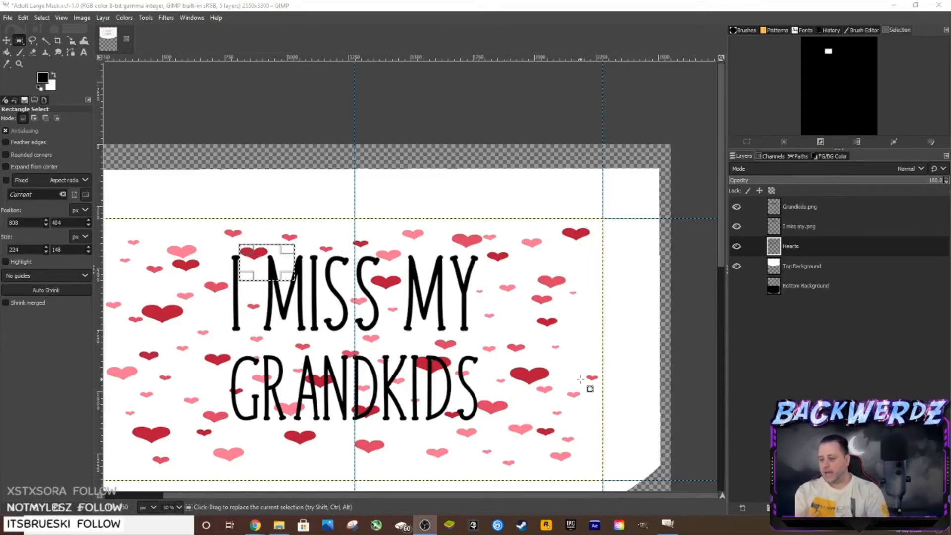
Copy the small red heart on the G's outer edge in GRANDKIDS to just left of the letter, then cut the original.
{"action": "scroll", "coordinate": [479, 299], "scroll_direction": "down", "scroll_amount": 3}
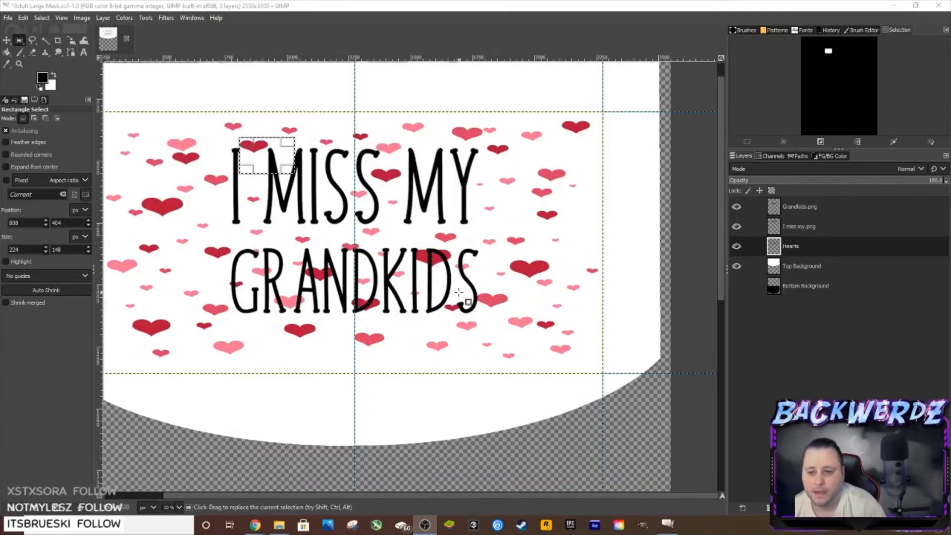
{"action": "scroll", "coordinate": [374, 296], "scroll_direction": "up", "scroll_amount": 1}
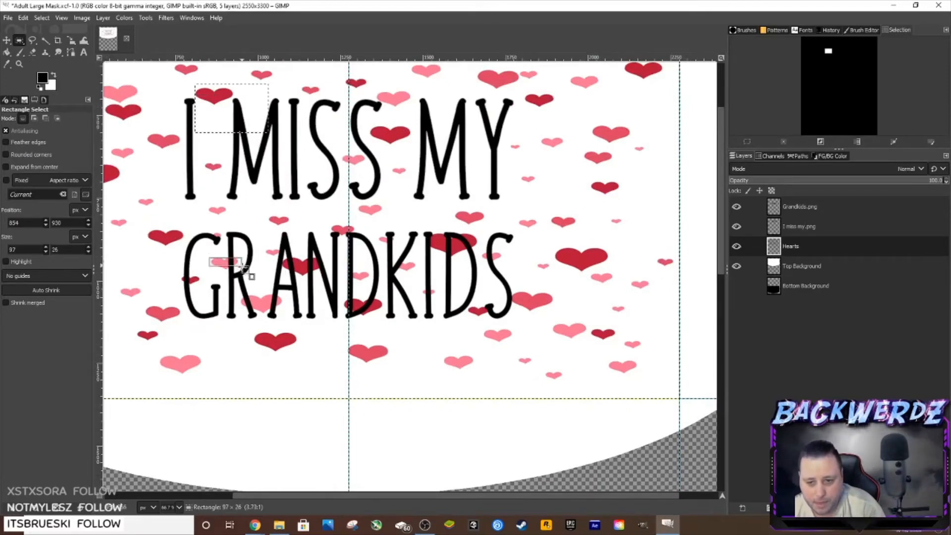
{"action": "left_click", "coordinate": [212, 259]}
{"action": "left_click_drag", "start_coordinate": [205, 226], "coordinate": [238, 254]}
{"action": "key", "text": "ctrl+x"}
{"action": "mouse_move", "coordinate": [178, 271]}
{"action": "left_mouse_down"}
{"action": "mouse_move", "coordinate": [208, 289]}
{"action": "mouse_move", "coordinate": [178, 283]}
{"action": "left_mouse_up"}
{"action": "key", "text": "ctrl+c"}
{"action": "key", "text": "ctrl+v"}
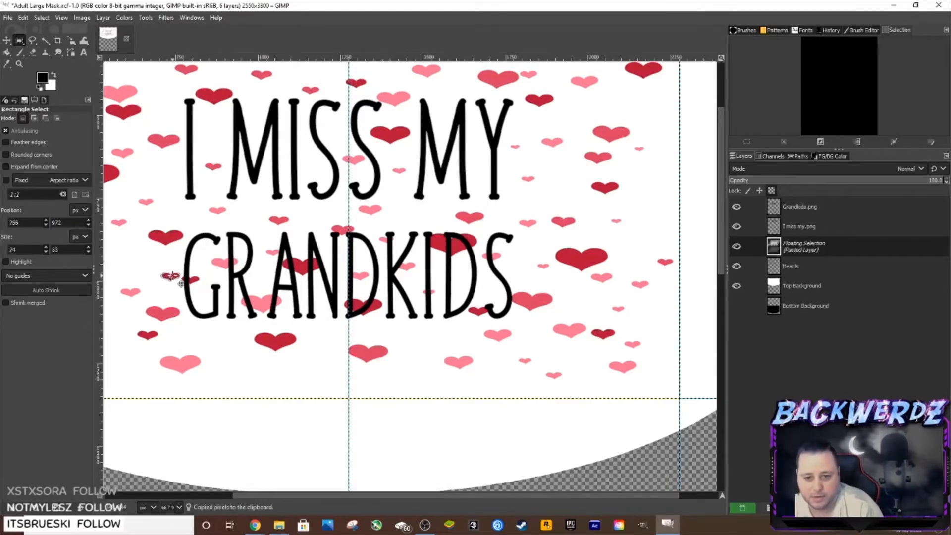
{"action": "left_click", "coordinate": [178, 258]}
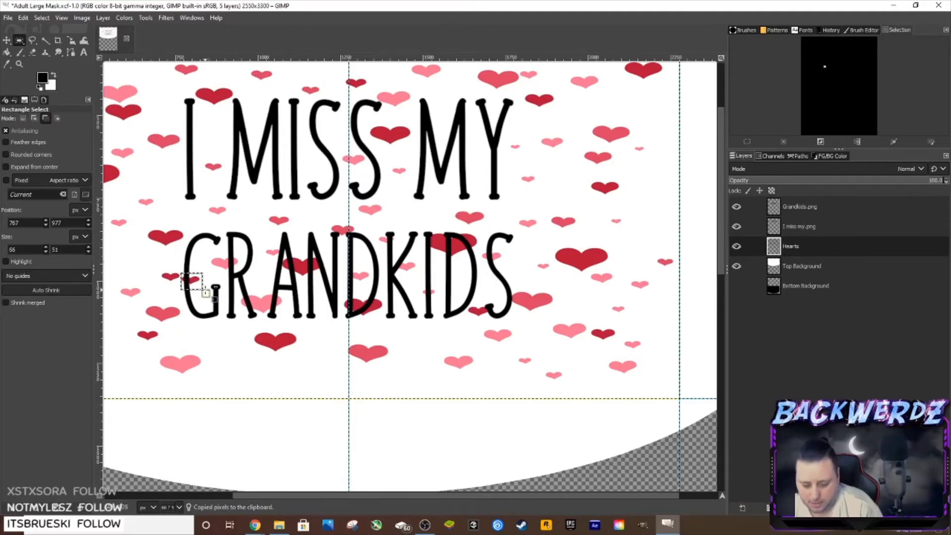
{"action": "key", "text": "ctrl+x"}
Copy the pink heart between the G and R of GRANDKIDS, shift the copy slightly left, and make it a new layer.
{"action": "left_click_drag", "start_coordinate": [246, 270], "coordinate": [249, 272]}
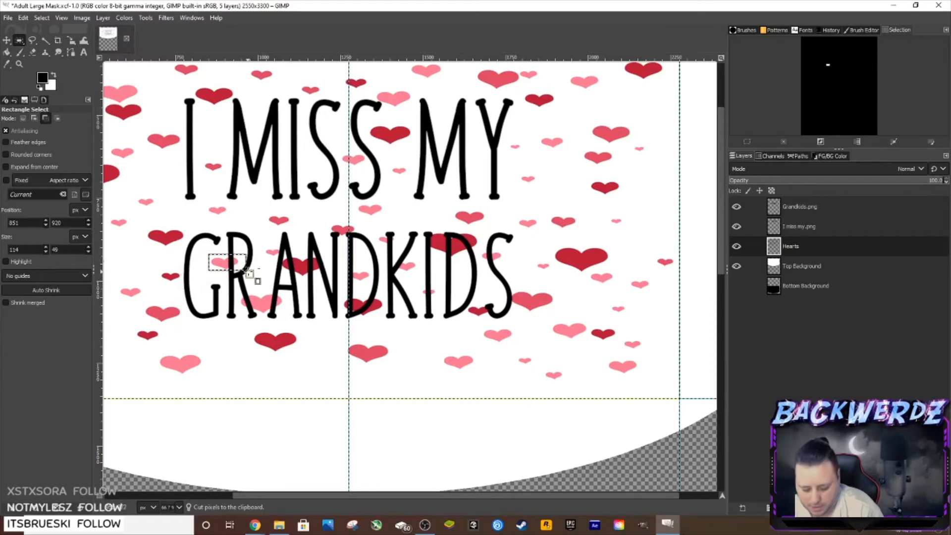
{"action": "key", "text": "ctrl+c"}
{"action": "key", "text": "ctrl+v"}
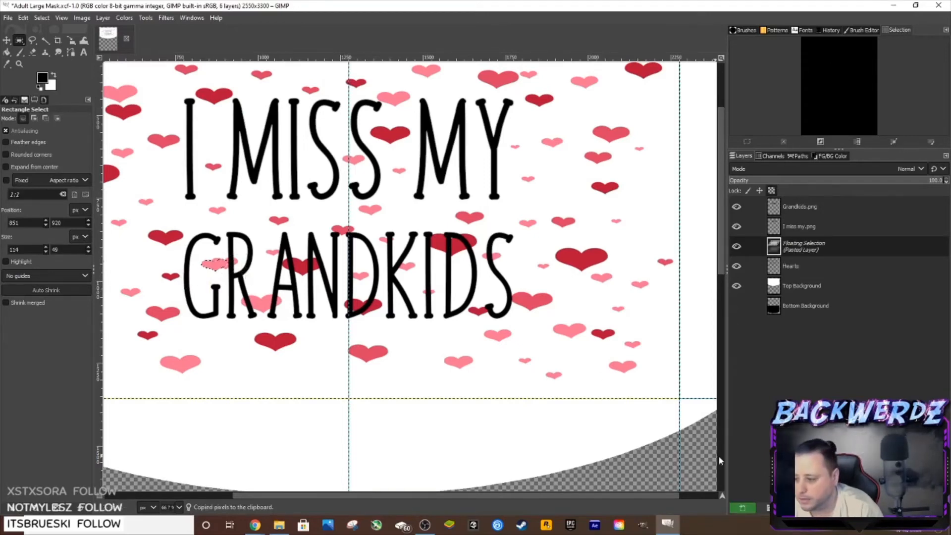
{"action": "left_click", "coordinate": [744, 508]}
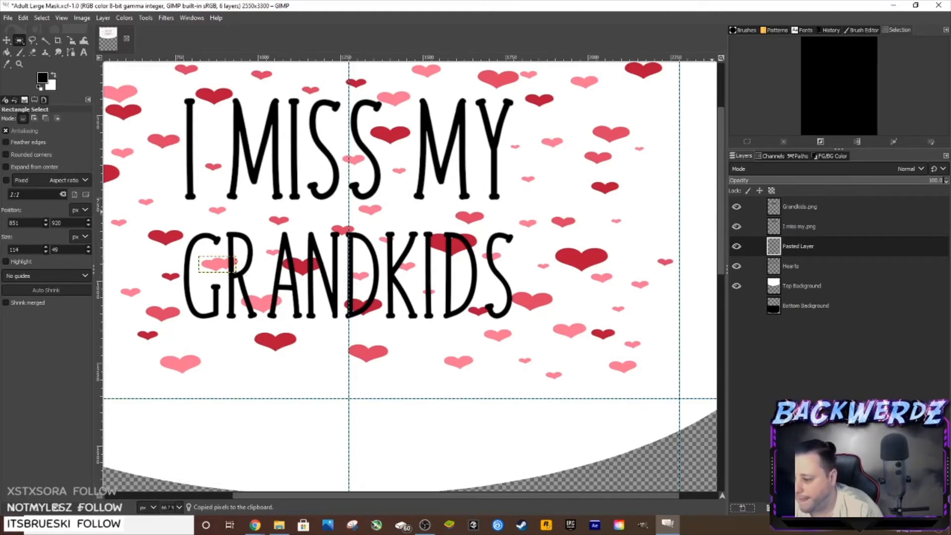
Cut the rest of the original pink heart at the R from the Hearts layer and merge the shifted copy down into it.
{"action": "left_click", "coordinate": [799, 272]}
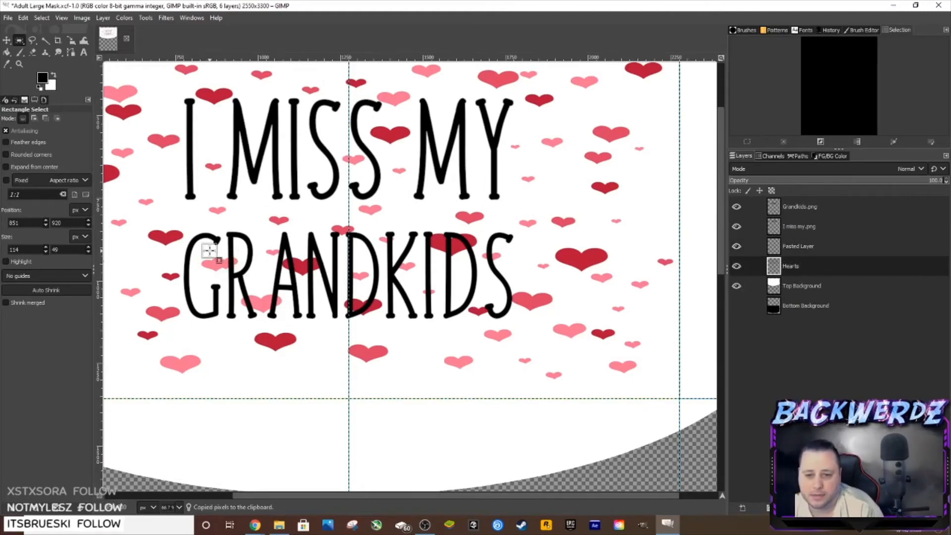
{"action": "left_click_drag", "start_coordinate": [210, 250], "coordinate": [256, 283]}
{"action": "key", "text": "ctrl+x"}
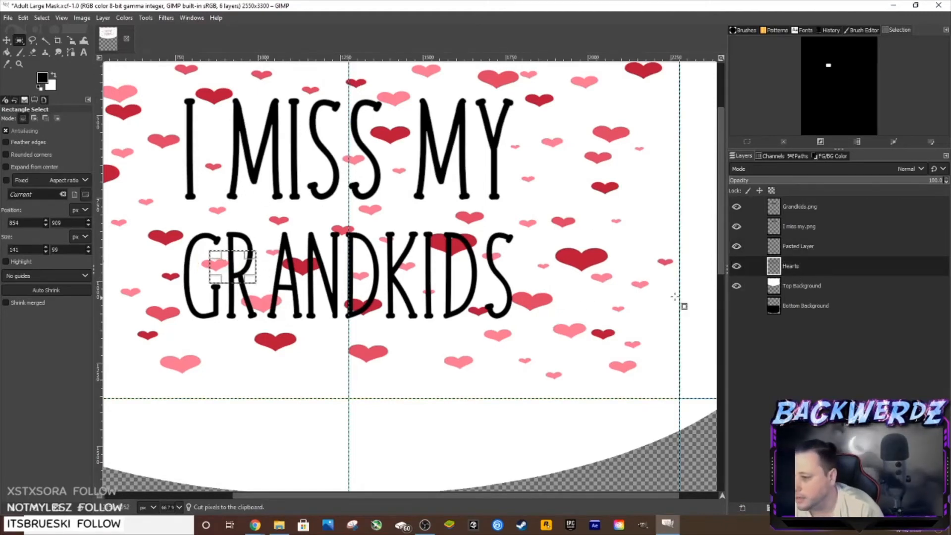
{"action": "left_click", "coordinate": [798, 247]}
{"action": "key", "text": "ctrl+h"}
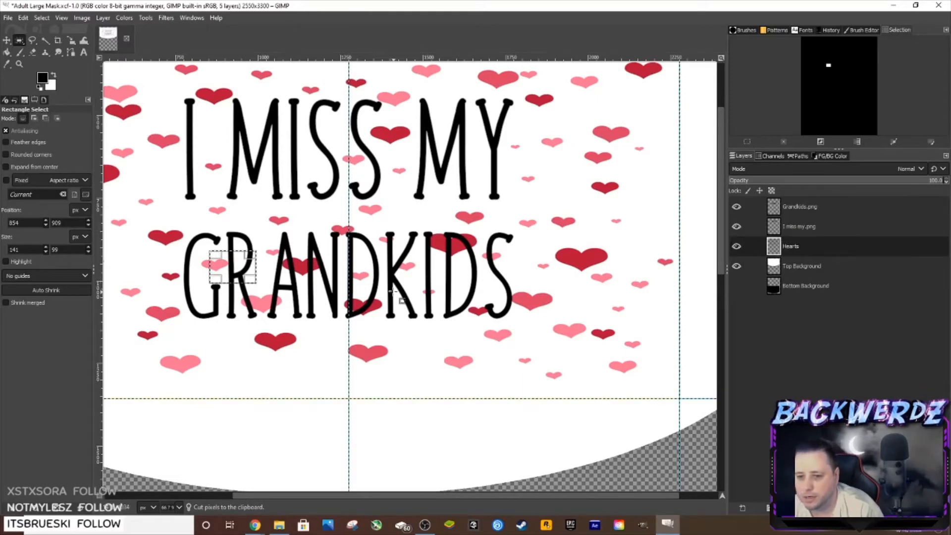
Copy the tiny pink heart between the R and A of GRANDKIDS, shift the copy slightly left, and make it a new layer.
{"action": "left_click_drag", "start_coordinate": [261, 246], "coordinate": [285, 257]}
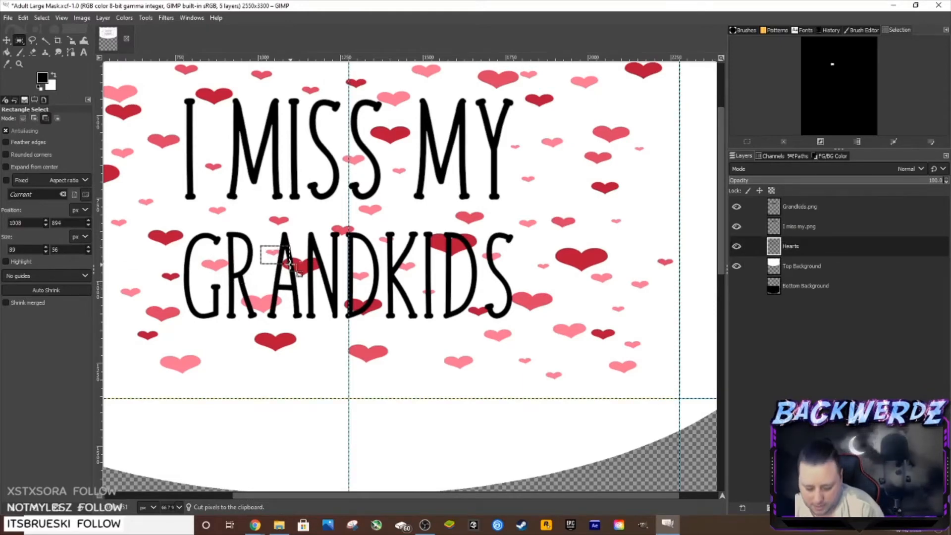
{"action": "key", "text": "ctrl+c"}
{"action": "key", "text": "ctrl+v"}
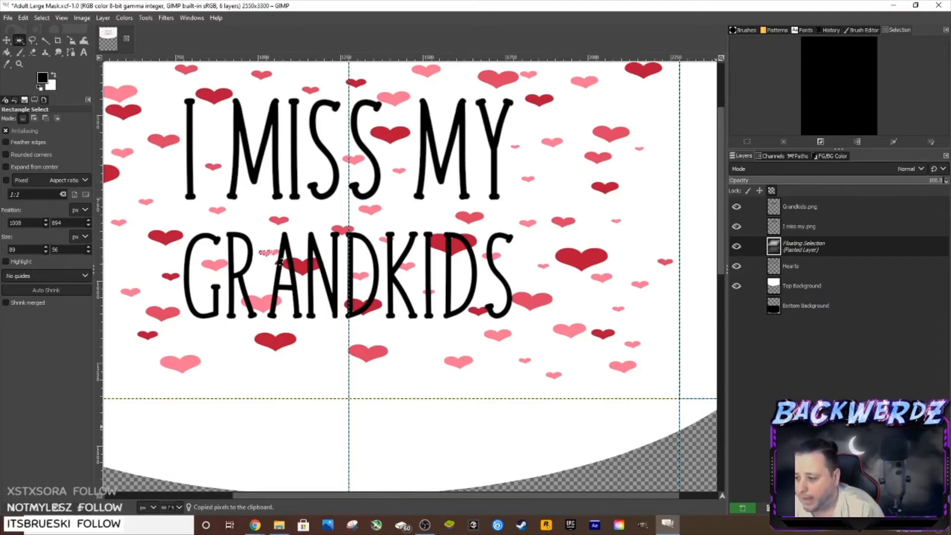
{"action": "key", "text": "shift+ctrl+n"}
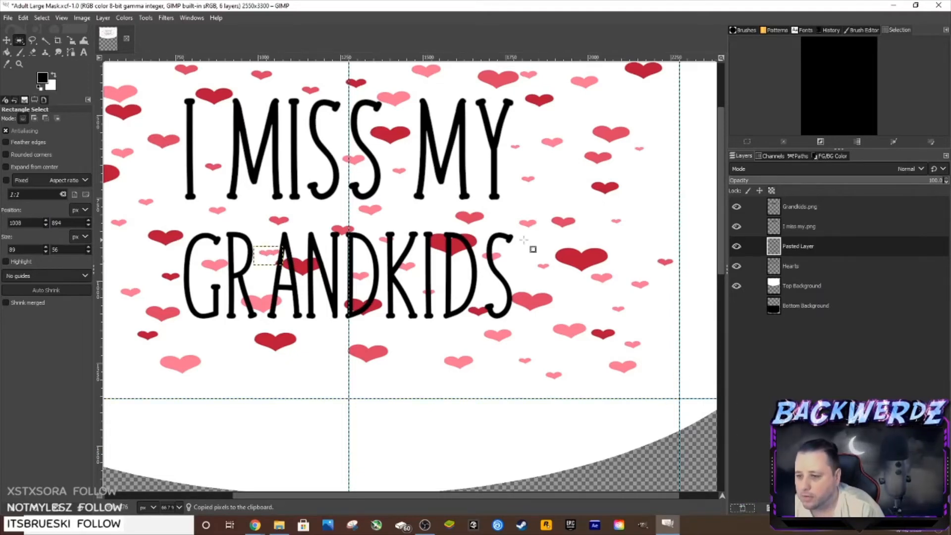
Cut the original tiny pink heart beside the A from the Hearts layer and merge its shifted copy down into it.
{"action": "left_click", "coordinate": [813, 266]}
{"action": "left_click_drag", "start_coordinate": [292, 266], "coordinate": [301, 270]}
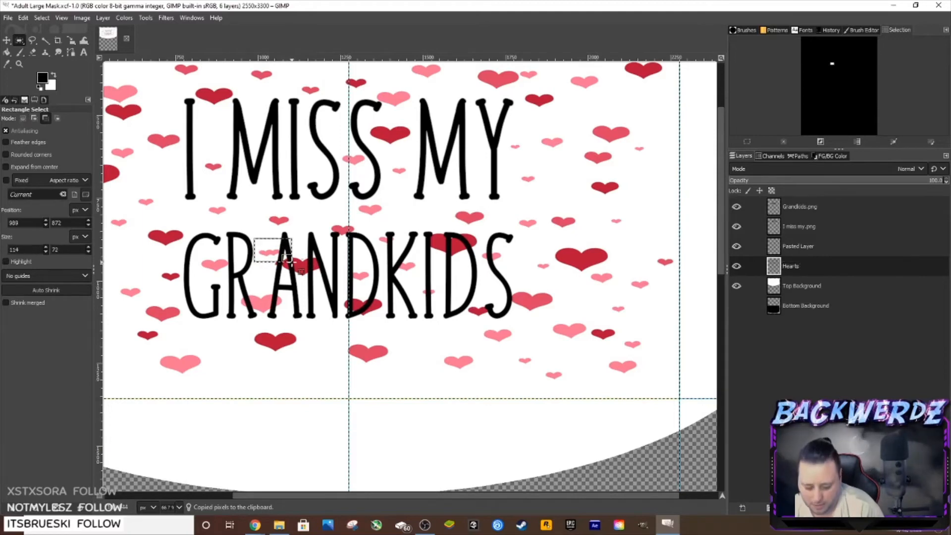
{"action": "key", "text": "ctrl+x"}
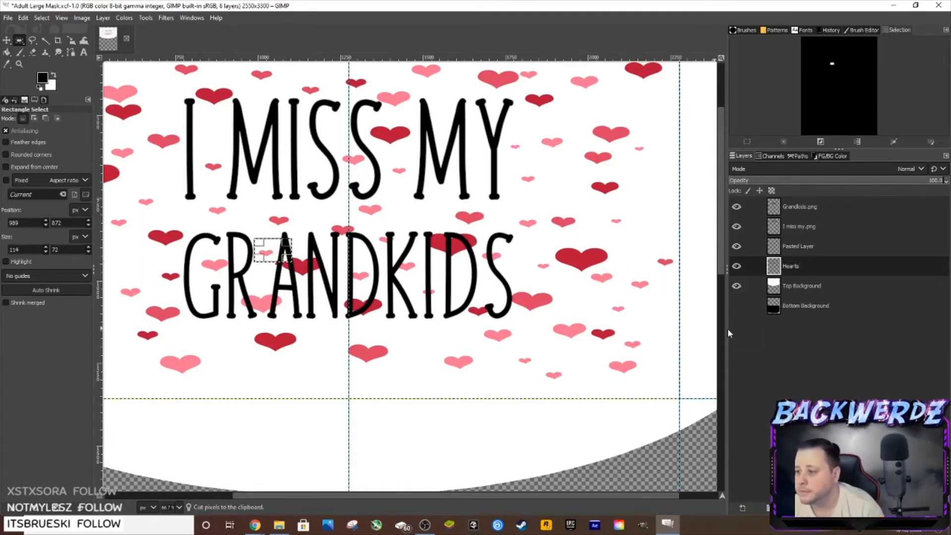
{"action": "left_click", "coordinate": [798, 247]}
{"action": "key", "text": "ctrl+z"}
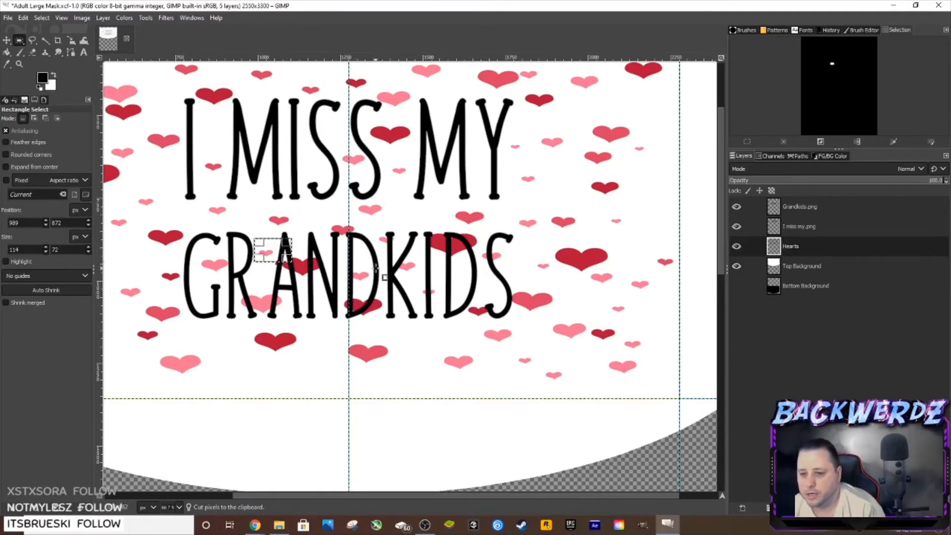
Cut the large dark red heart behind the A and N of GRANDKIDS, including its leftover pixels.
{"action": "left_click", "coordinate": [306, 254]}
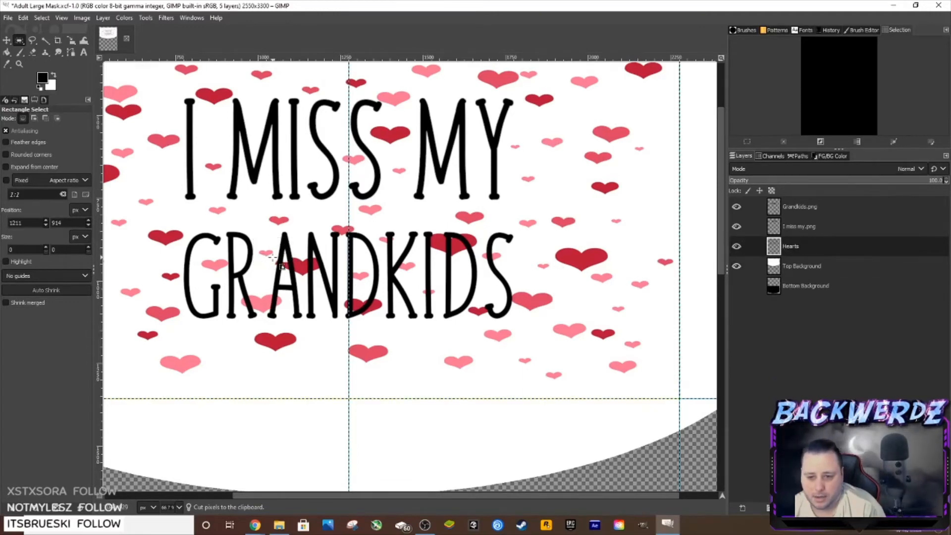
{"action": "left_click_drag", "start_coordinate": [273, 257], "coordinate": [334, 279]}
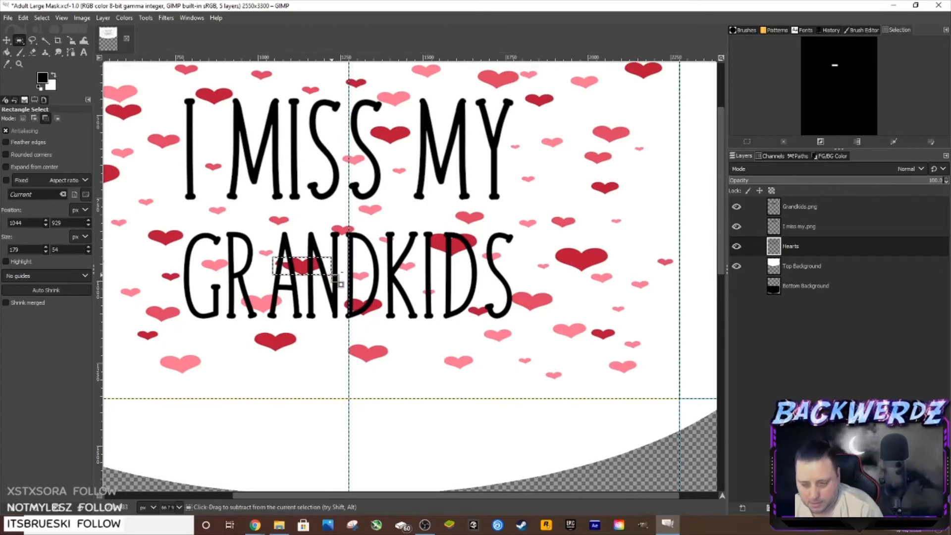
{"action": "key", "text": "ctrl+x"}
{"action": "left_click", "coordinate": [302, 318]}
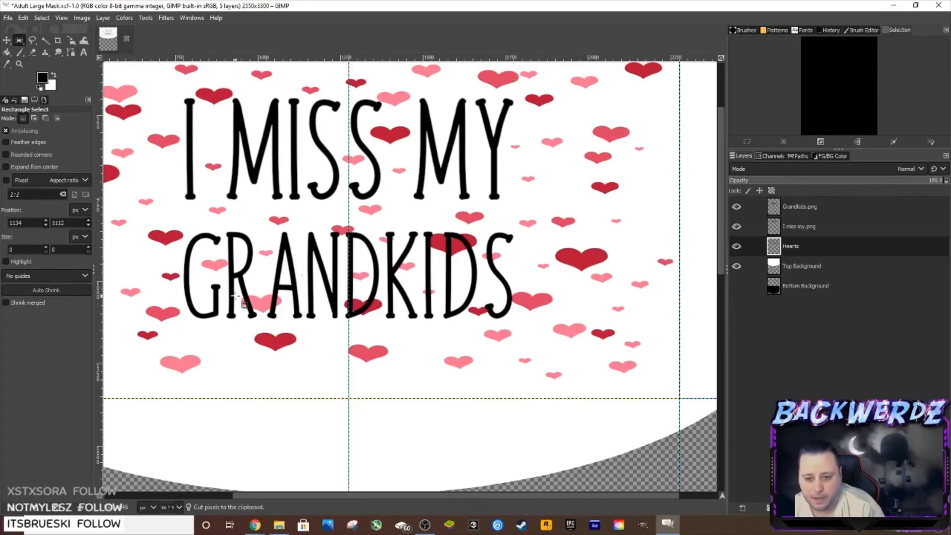
{"action": "left_click_drag", "start_coordinate": [295, 260], "coordinate": [325, 295]}
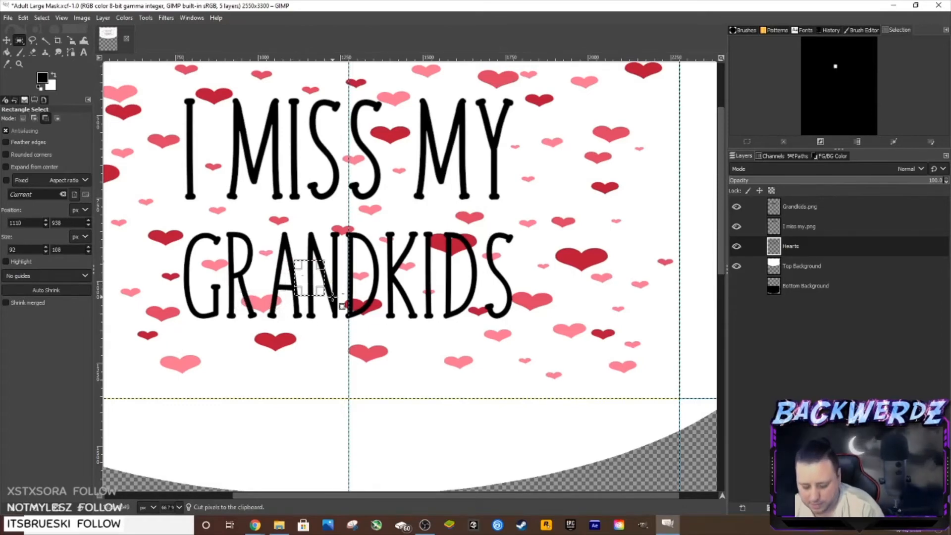
Cut the large pink heart between the lower parts of the R and A in GRANDKIDS.
{"action": "left_click_drag", "start_coordinate": [244, 289], "coordinate": [291, 318]}
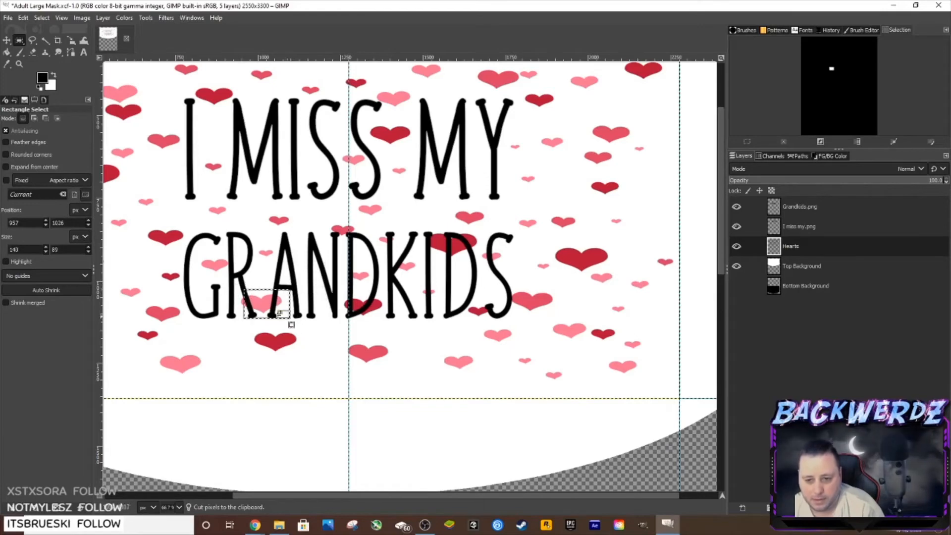
{"action": "left_click_drag", "start_coordinate": [234, 290], "coordinate": [299, 321]}
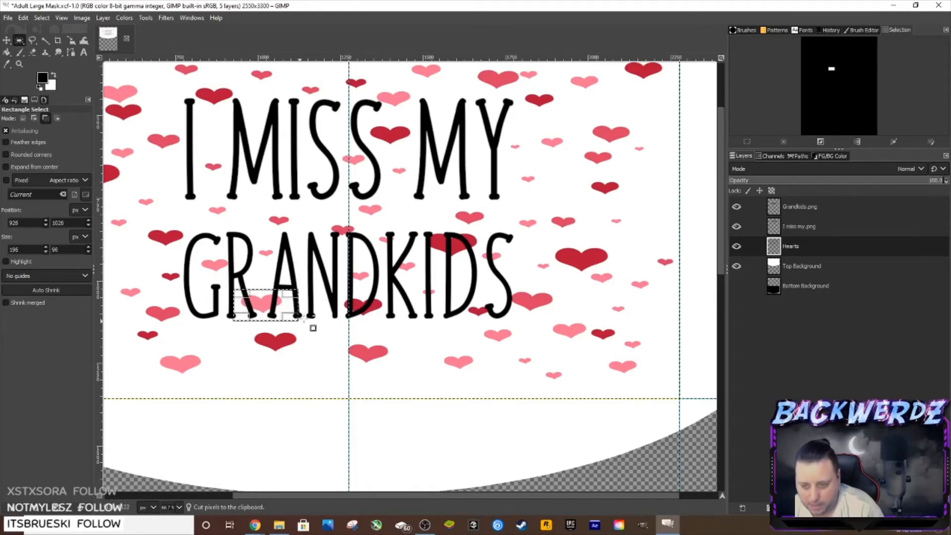
{"action": "key", "text": "ctrl+x"}
Copy the red heart above the N and D of GRANDKIDS, shift the copy up and left, and make it a new layer.
{"action": "mouse_move", "coordinate": [330, 222]}
{"action": "left_mouse_down"}
{"action": "mouse_move", "coordinate": [366, 247]}
{"action": "mouse_move", "coordinate": [335, 231]}
{"action": "left_mouse_up"}
{"action": "key", "text": "ctrl+c"}
{"action": "key", "text": "ctrl+v"}
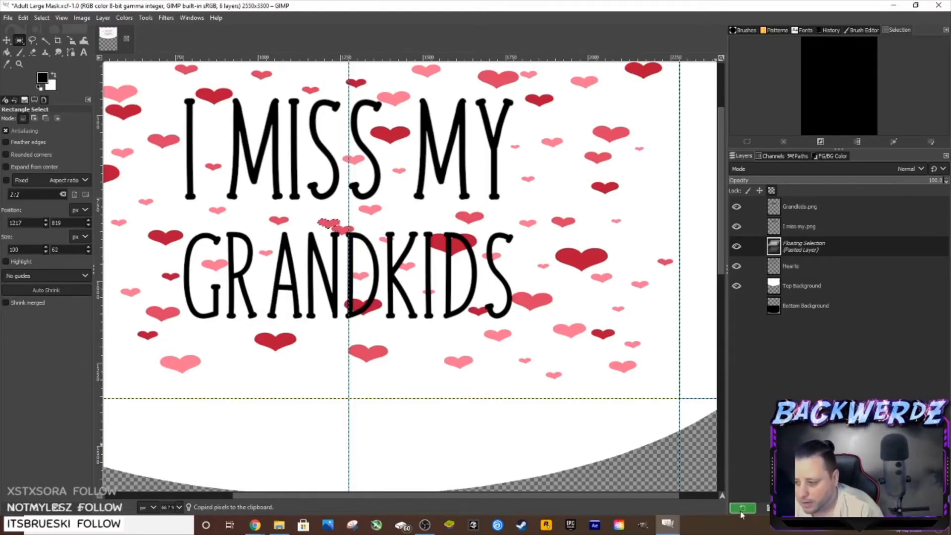
{"action": "key", "text": "ctrl+shift+n"}
Cut the original red heart above the first D from the Hearts layer and merge its shifted copy down into it.
{"action": "left_click", "coordinate": [800, 267]}
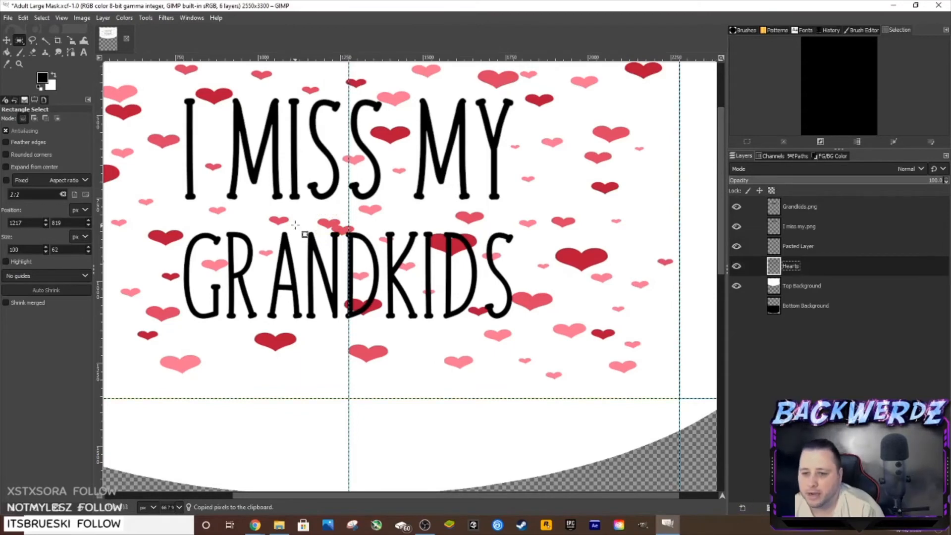
{"action": "left_click_drag", "start_coordinate": [327, 222], "coordinate": [362, 238]}
{"action": "key", "text": "ctrl+x"}
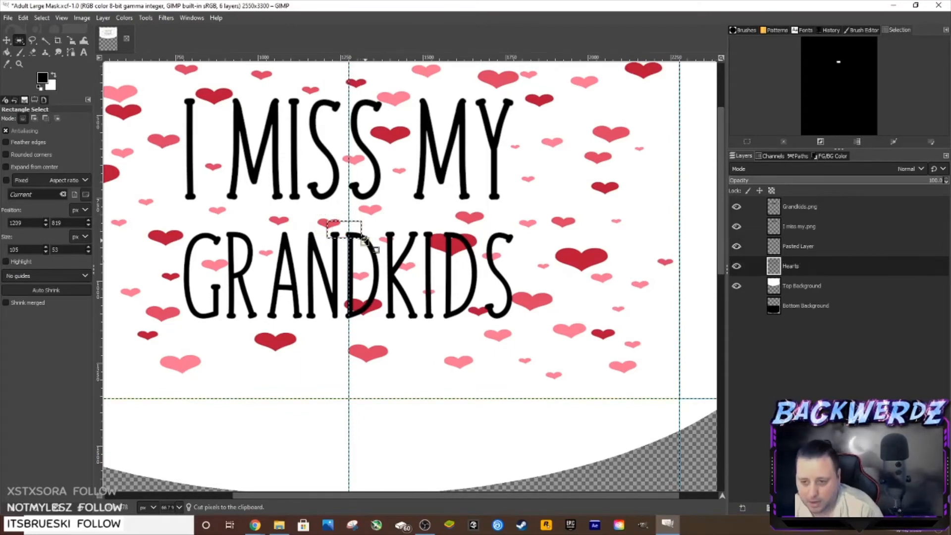
{"action": "left_click", "coordinate": [801, 245]}
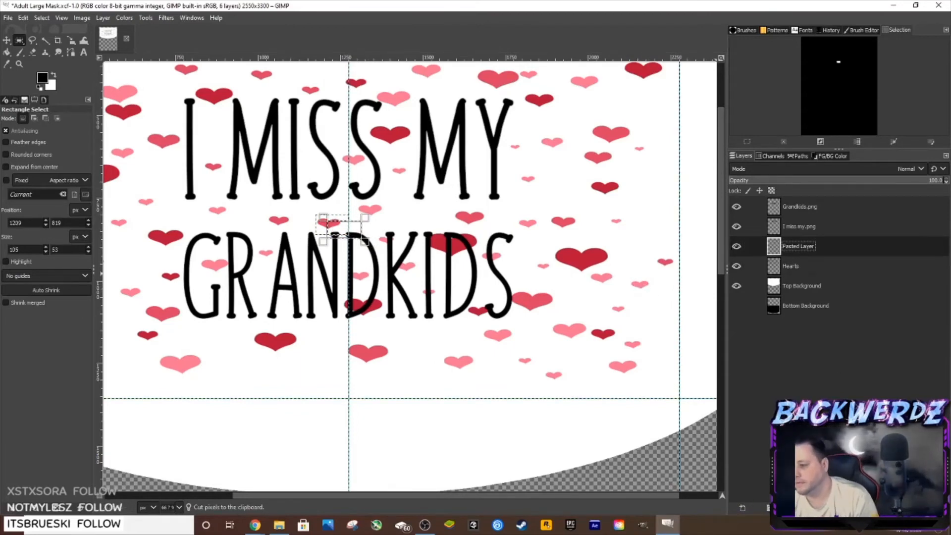
{"action": "key", "text": "Delete"}
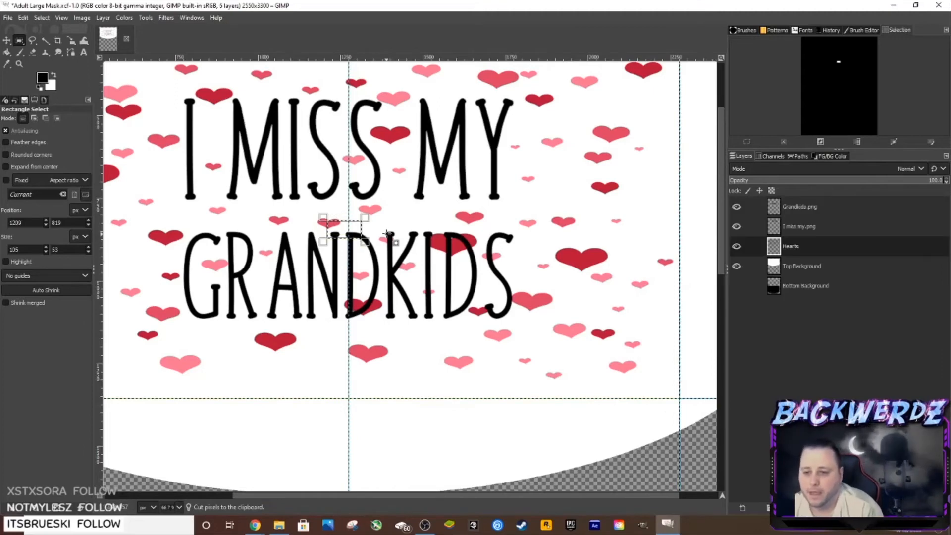
Cut the tiny heart between the tops of the D and K in GRANDKIDS.
{"action": "left_click_drag", "start_coordinate": [373, 233], "coordinate": [401, 249]}
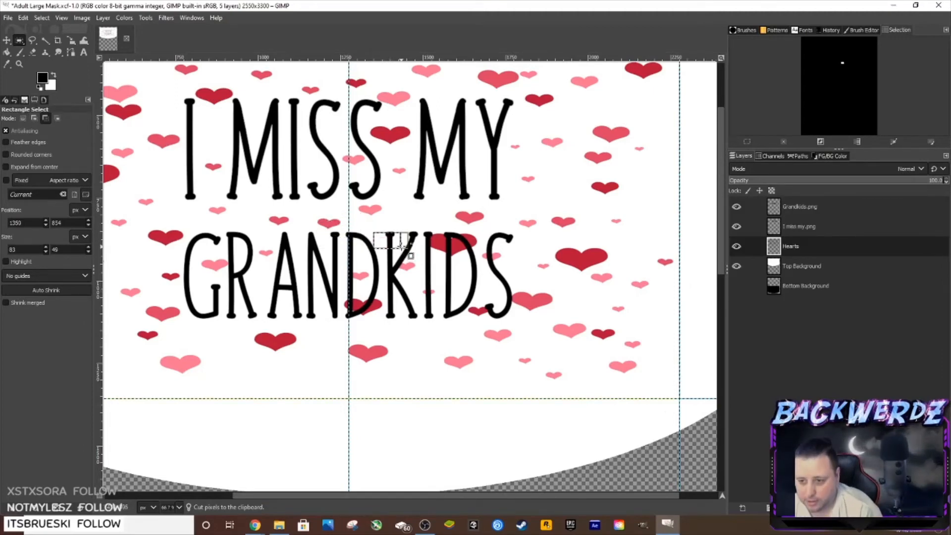
Copy the pink heart inside the first D of GRANDKIDS, shift the copy slightly up and right, and make it a new layer.
{"action": "left_click_drag", "start_coordinate": [350, 267], "coordinate": [378, 278]}
{"action": "key", "text": "ctrl+c"}
{"action": "key", "text": "ctrl+v"}
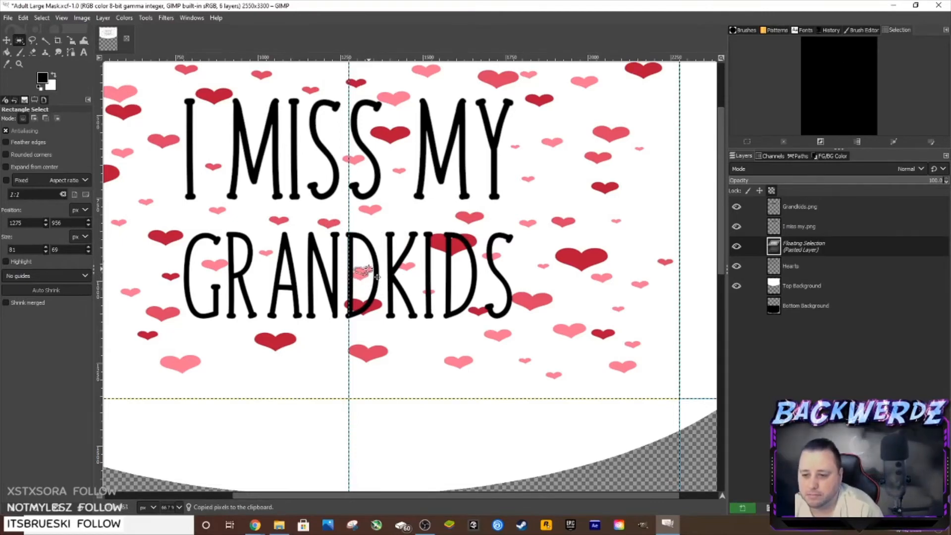
{"action": "left_click", "coordinate": [740, 508]}
Cut the original pink heart inside the first D from the Hearts layer and merge its shifted copy down into it.
{"action": "left_click", "coordinate": [790, 268]}
{"action": "left_click_drag", "start_coordinate": [349, 261], "coordinate": [382, 288]}
{"action": "key", "text": "ctrl+x"}
{"action": "left_click", "coordinate": [813, 242]}
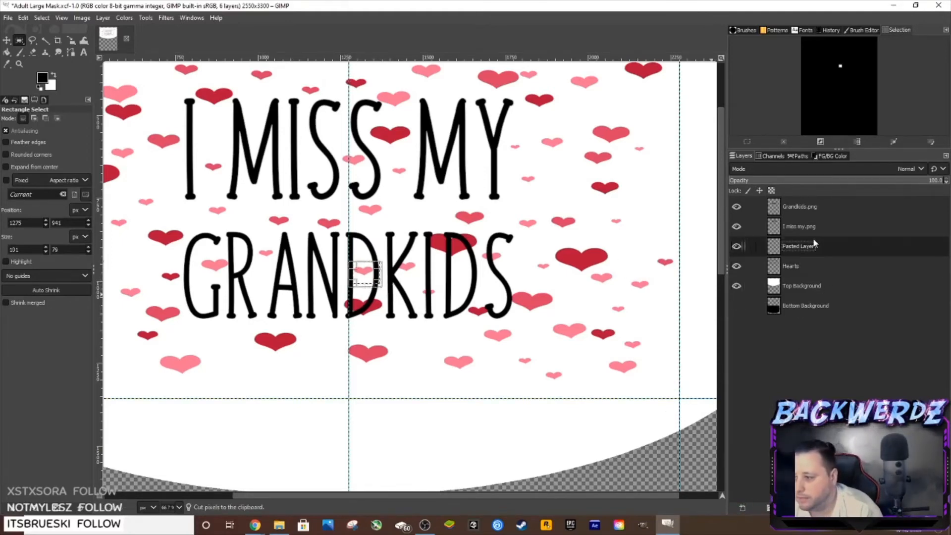
{"action": "key", "text": "ctrl+h"}
Cut the pink heart between the arms of the K and anchor a copy of the I's small pink heart between K and I in GRANDKIDS.
{"action": "left_click_drag", "start_coordinate": [396, 258], "coordinate": [420, 273]}
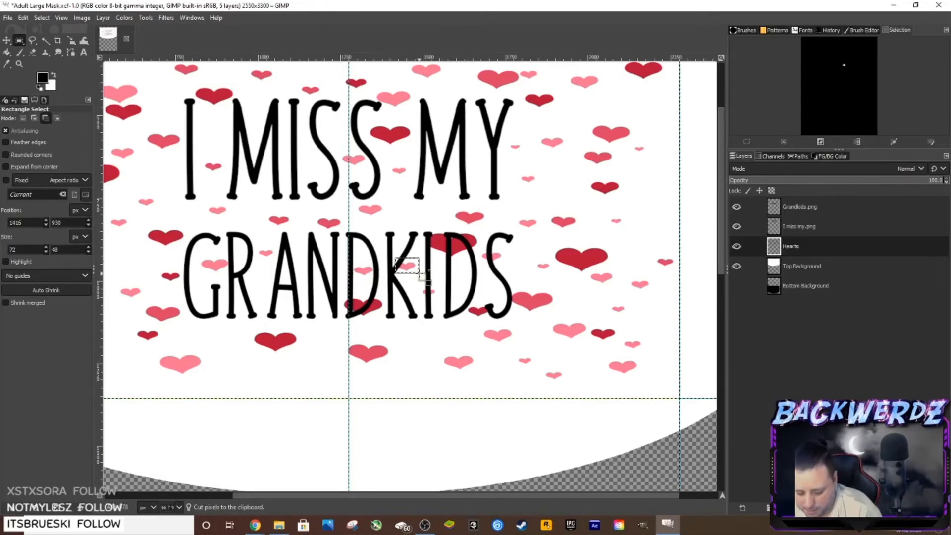
{"action": "left_click_drag", "start_coordinate": [418, 285], "coordinate": [438, 298]}
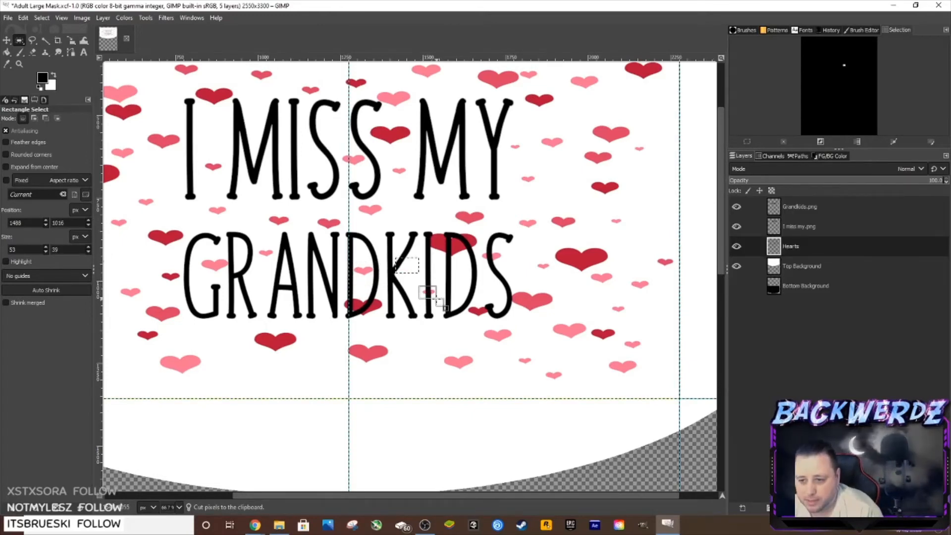
{"action": "key", "text": "ctrl+c"}
{"action": "key", "text": "ctrl+v"}
{"action": "scroll", "coordinate": [438, 297], "scroll_direction": "up", "scroll_amount": 2}
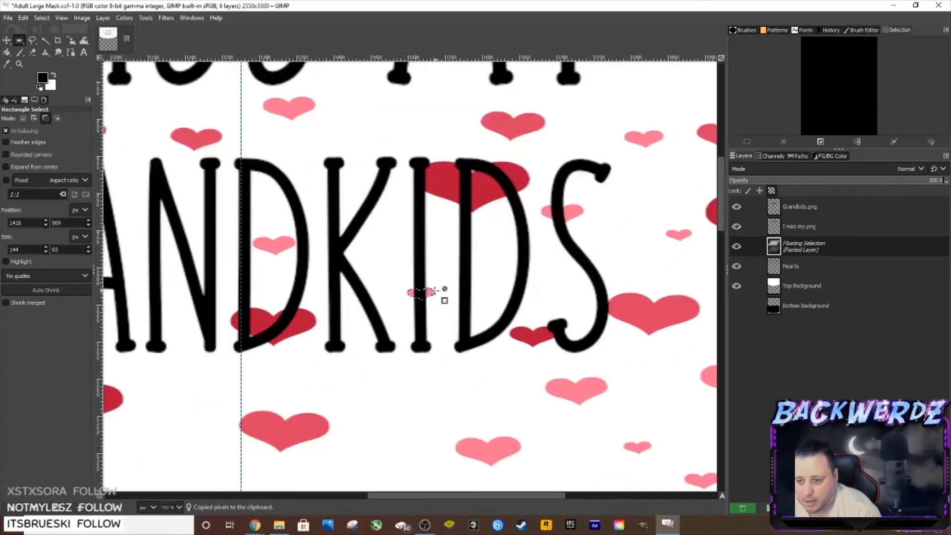
{"action": "scroll", "coordinate": [431, 295], "scroll_direction": "up", "scroll_amount": 3}
{"action": "left_click_drag", "start_coordinate": [421, 286], "coordinate": [323, 170]}
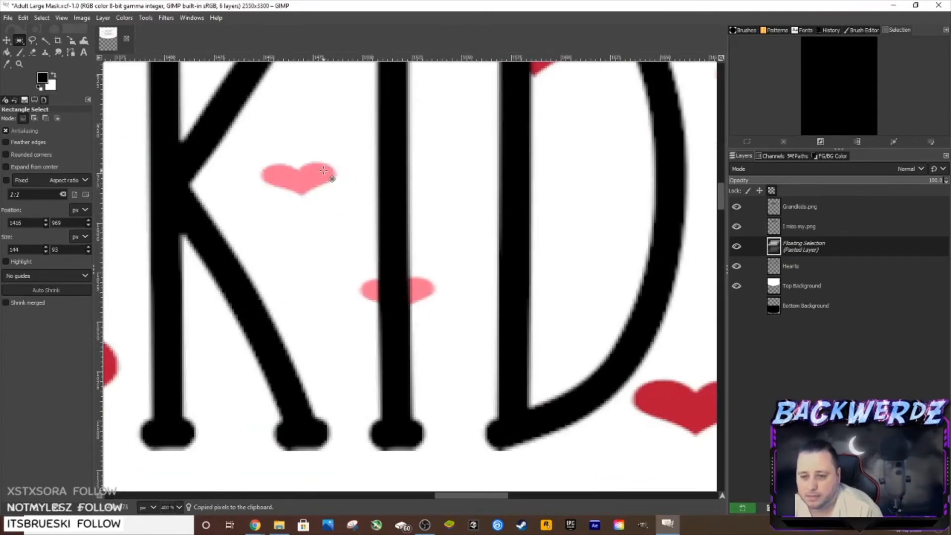
{"action": "left_click", "coordinate": [505, 375]}
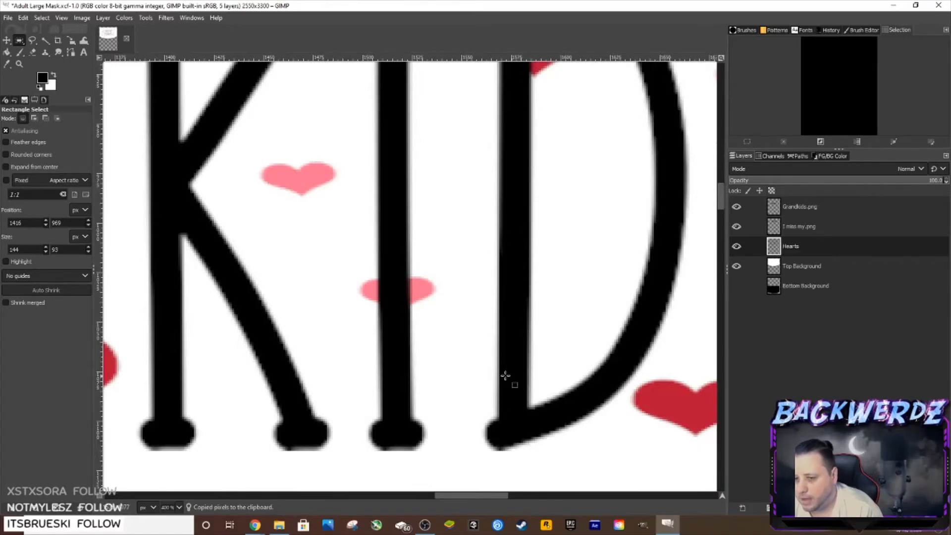
Cut the original small pink heart behind the I of GRANDKIDS from the Hearts layer.
{"action": "scroll", "coordinate": [378, 364], "scroll_direction": "down", "scroll_amount": 3}
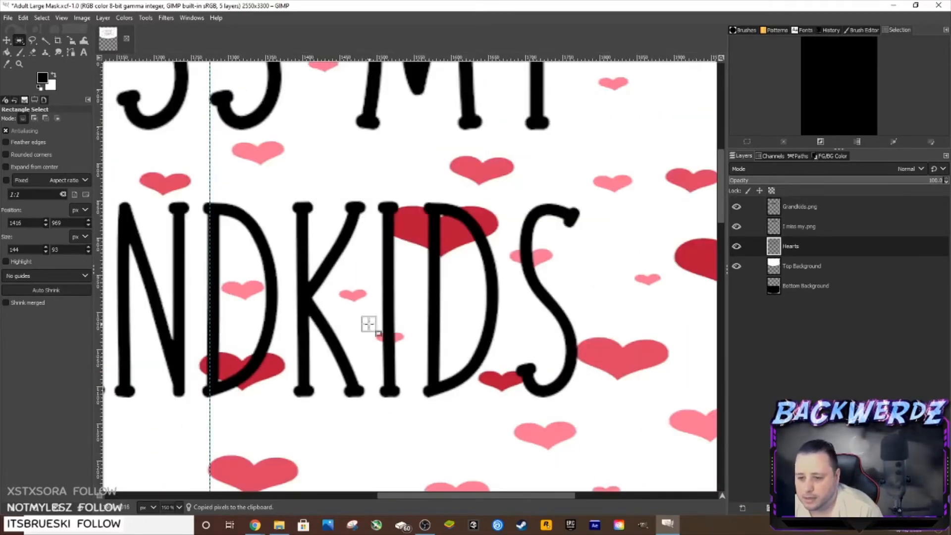
{"action": "left_click_drag", "start_coordinate": [369, 325], "coordinate": [418, 352]}
{"action": "key", "text": "ctrl+x"}
Cut the red heart at the base of the first D and the large red heart overlapping the I and second D of GRANDKIDS.
{"action": "scroll", "coordinate": [371, 350], "scroll_direction": "down", "scroll_amount": 3}
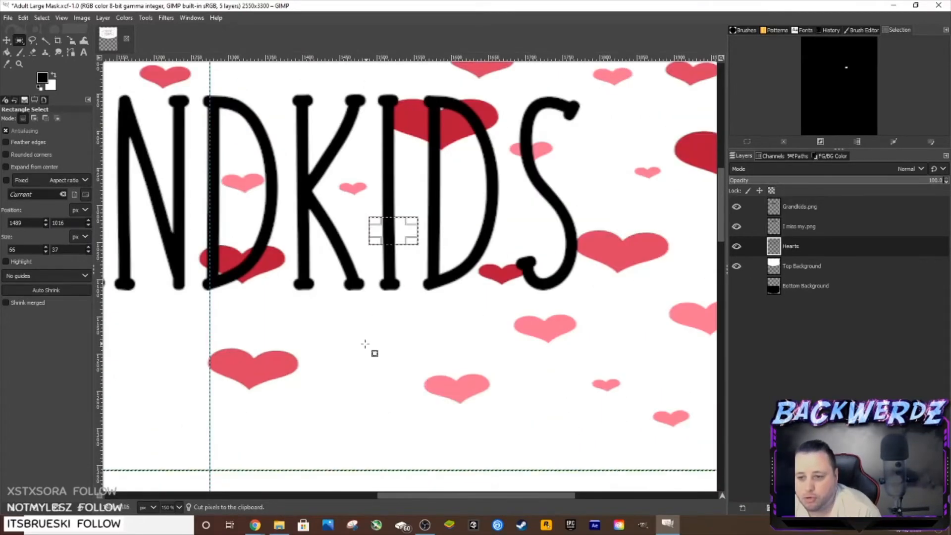
{"action": "scroll", "coordinate": [366, 344], "scroll_direction": "down", "scroll_amount": 1}
{"action": "scroll", "coordinate": [365, 343], "scroll_direction": "down", "scroll_amount": 3}
{"action": "scroll", "coordinate": [366, 342], "scroll_direction": "down", "scroll_amount": 2}
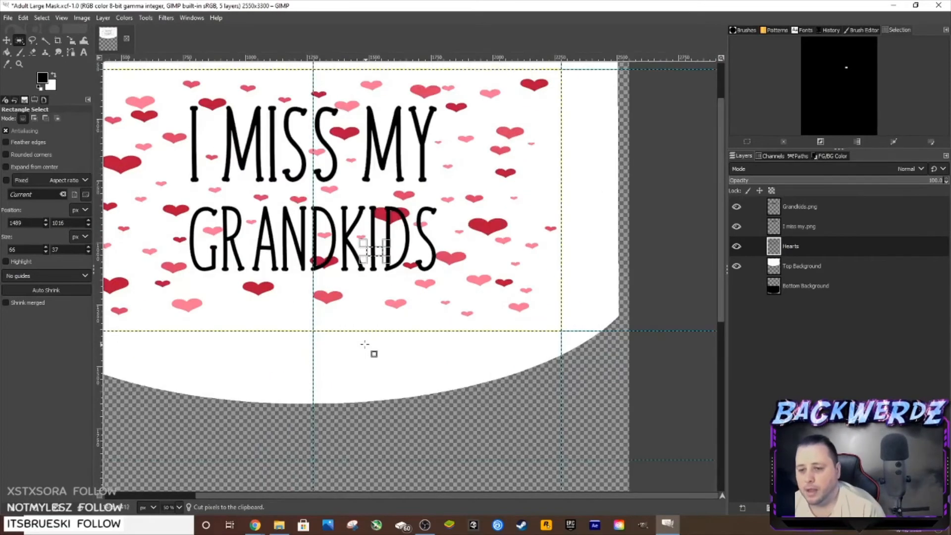
{"action": "left_click_drag", "start_coordinate": [306, 249], "coordinate": [345, 272]}
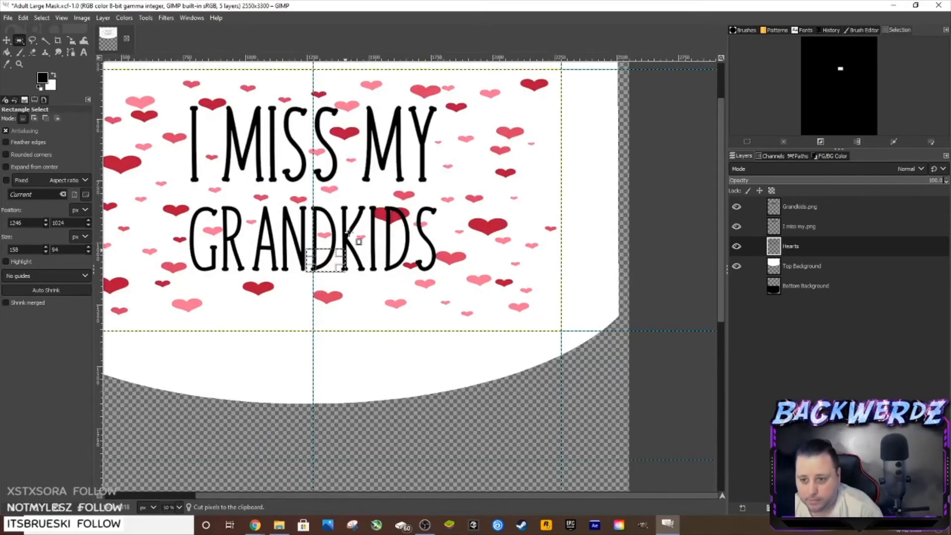
{"action": "left_click", "coordinate": [365, 200]}
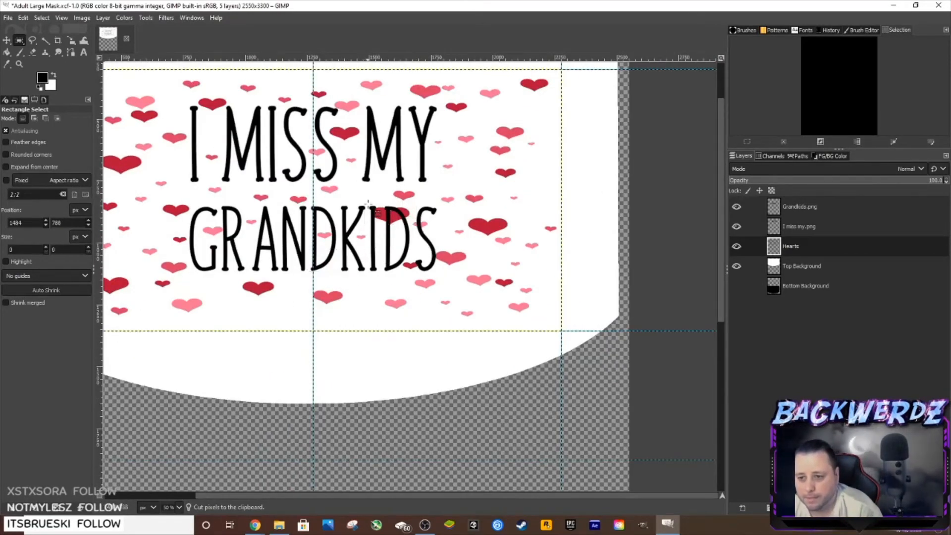
{"action": "left_click_drag", "start_coordinate": [371, 205], "coordinate": [433, 282]}
Anchor a copy of the small red heart between the second D and S slightly higher, and cut the original.
{"action": "left_click", "coordinate": [436, 226]}
{"action": "key", "text": "ctrl+c"}
{"action": "key", "text": "ctrl+v"}
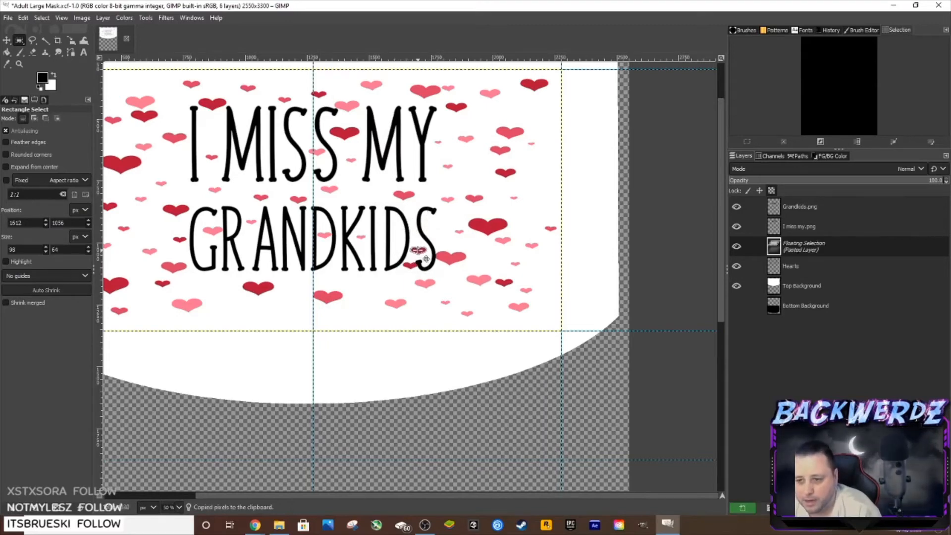
{"action": "left_click", "coordinate": [377, 230]}
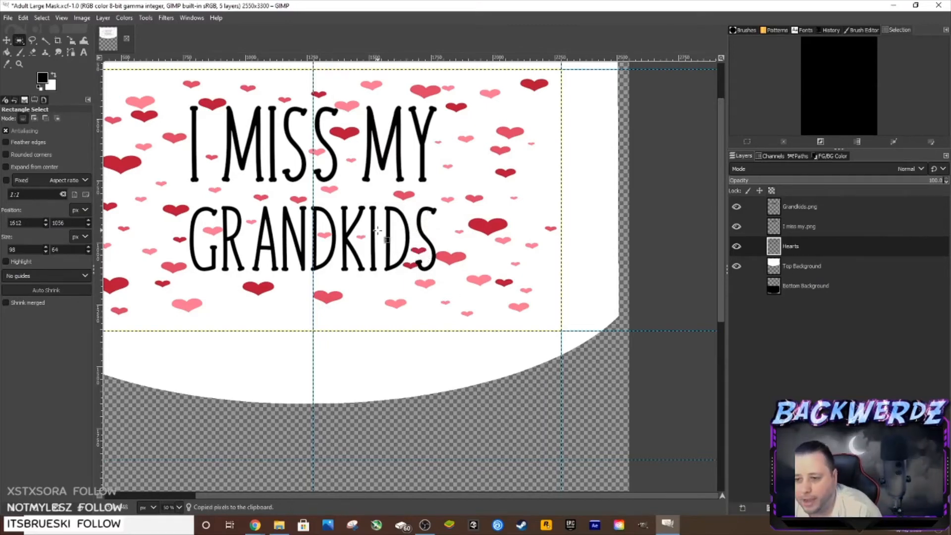
{"action": "left_click_drag", "start_coordinate": [396, 255], "coordinate": [471, 270]}
{"action": "key", "text": "ctrl+x"}
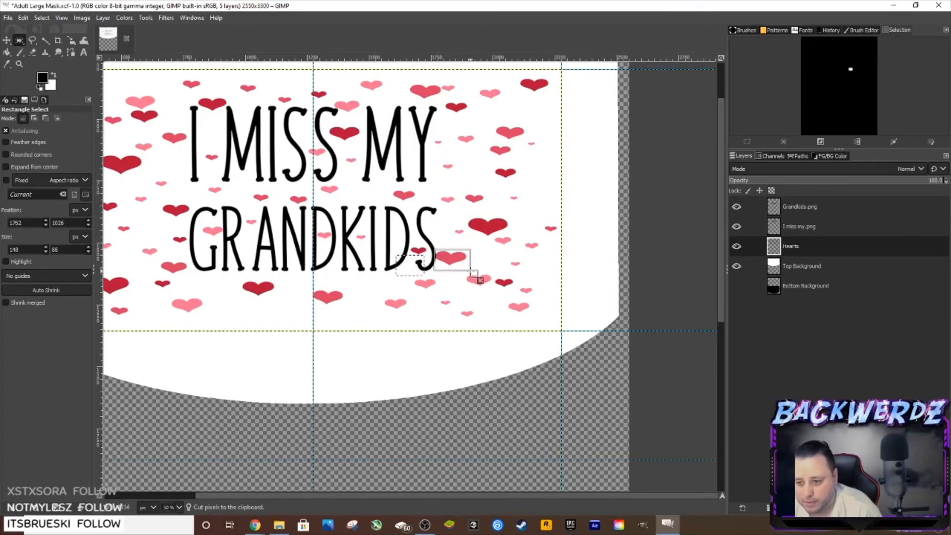
Copy the heart touching the end of the S in GRANDKIDS, shift the copy slightly up and right, and make it a new layer.
{"action": "key", "text": "ctrl+c"}
{"action": "key", "text": "ctrl+v"}
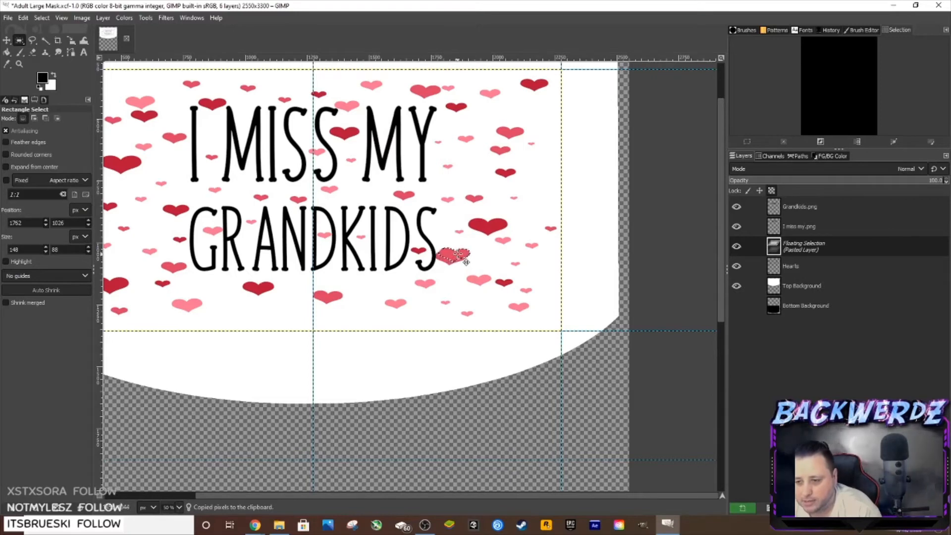
{"action": "left_click", "coordinate": [742, 508]}
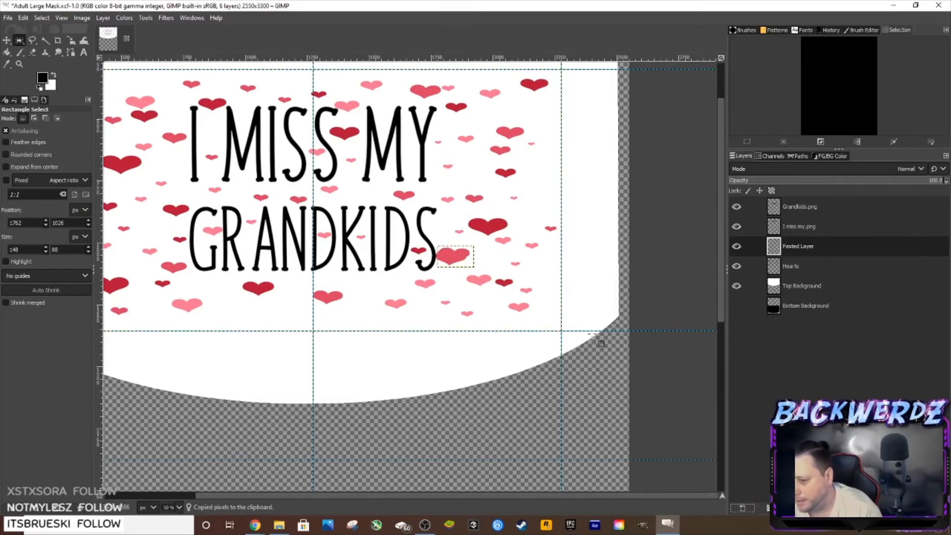
Cut the original heart beside the S from the Hearts layer and merge its shifted copy down into it.
{"action": "left_click", "coordinate": [784, 270]}
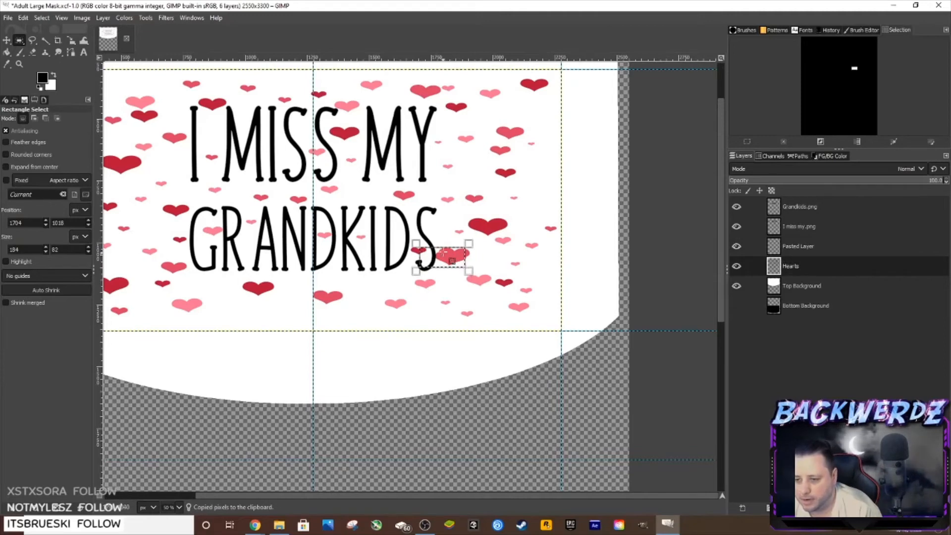
{"action": "mouse_move", "coordinate": [437, 247]}
{"action": "left_mouse_down"}
{"action": "mouse_move", "coordinate": [452, 273]}
{"action": "mouse_move", "coordinate": [469, 264]}
{"action": "mouse_move", "coordinate": [432, 247]}
{"action": "left_mouse_up"}
{"action": "key", "text": "ctrl+x"}
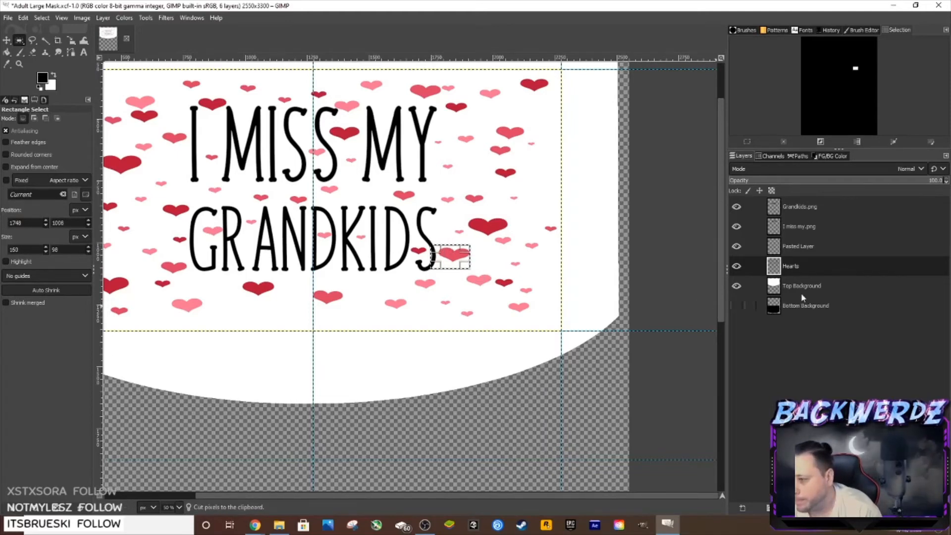
{"action": "left_click", "coordinate": [798, 246]}
{"action": "left_click", "coordinate": [405, 392]}
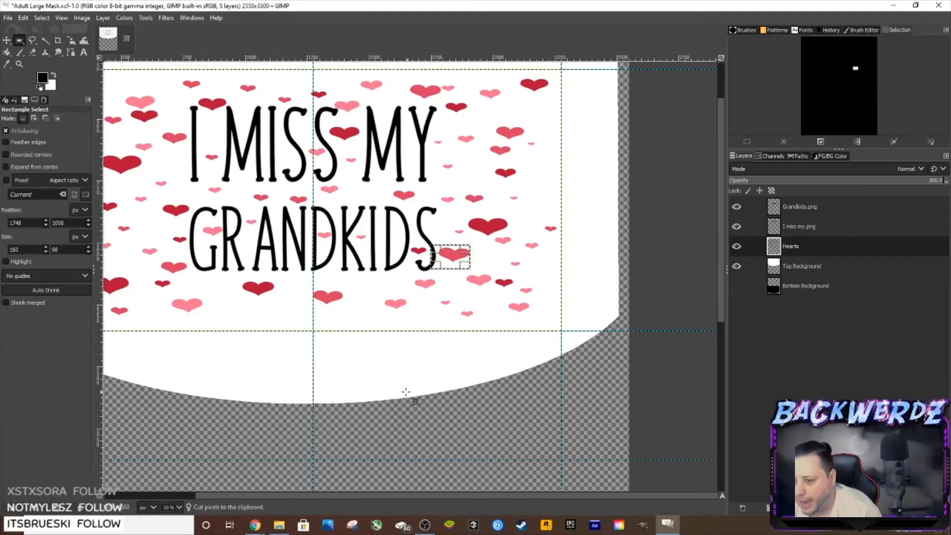
Select the tiny heart just beside the Y of MY with a rectangle of about 68 × 42 px.
{"action": "left_click_drag", "start_coordinate": [413, 495], "coordinate": [367, 491]}
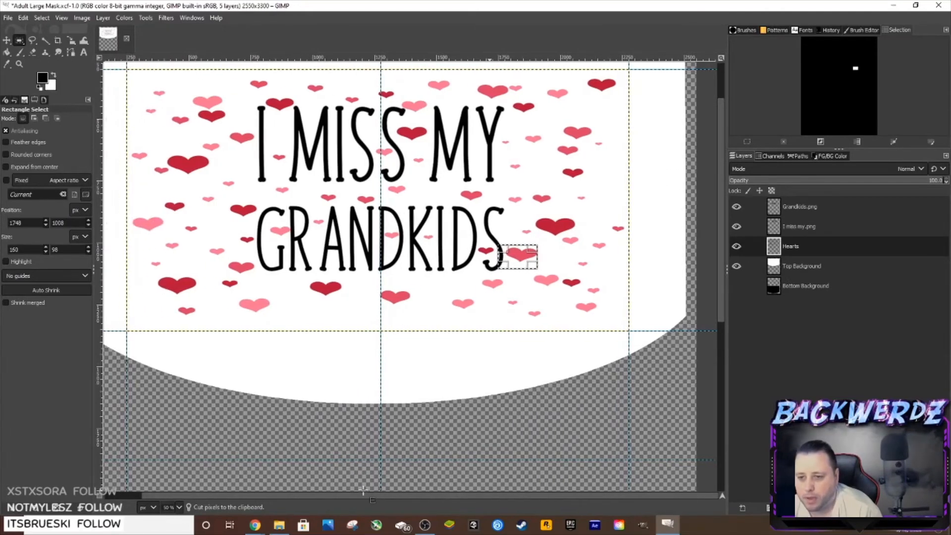
{"action": "scroll", "coordinate": [555, 428], "scroll_direction": "up", "scroll_amount": 2}
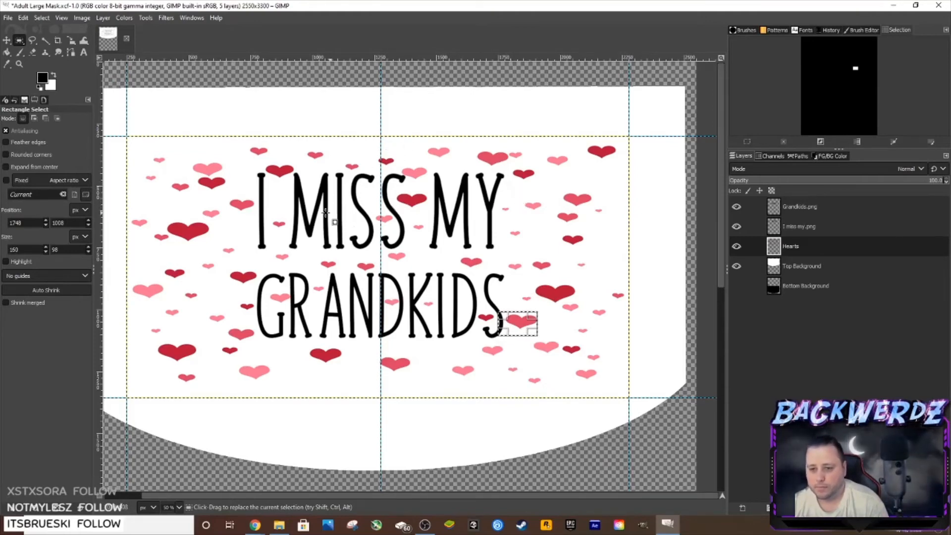
{"action": "left_click_drag", "start_coordinate": [502, 203], "coordinate": [520, 214]}
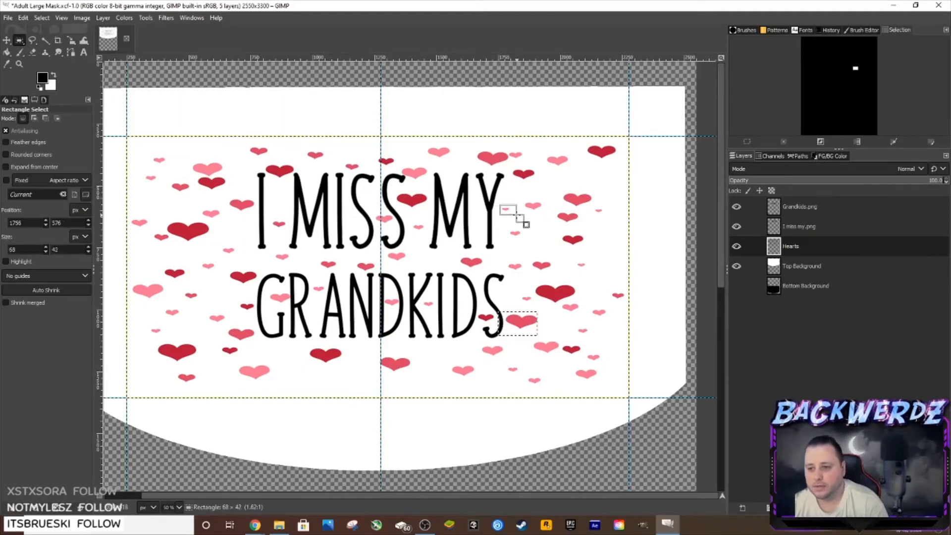
{"action": "key", "text": "ctrl+c"}
{"action": "key", "text": "a"}
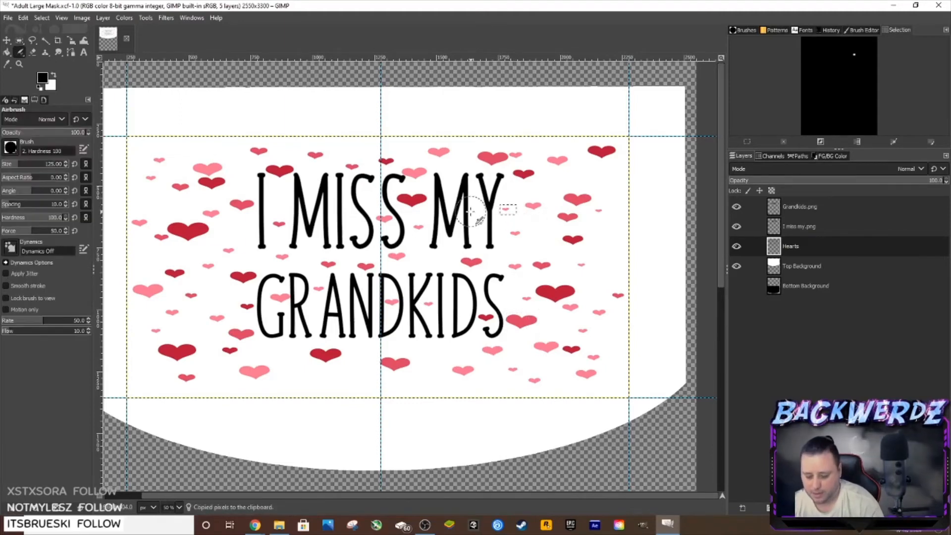
{"action": "key", "text": "ctrl+v"}
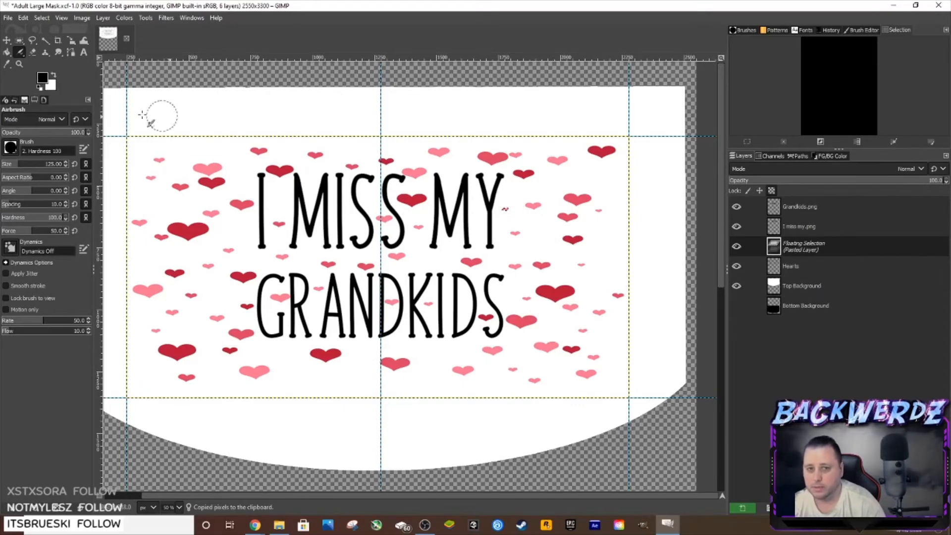
{"action": "left_click", "coordinate": [18, 41]}
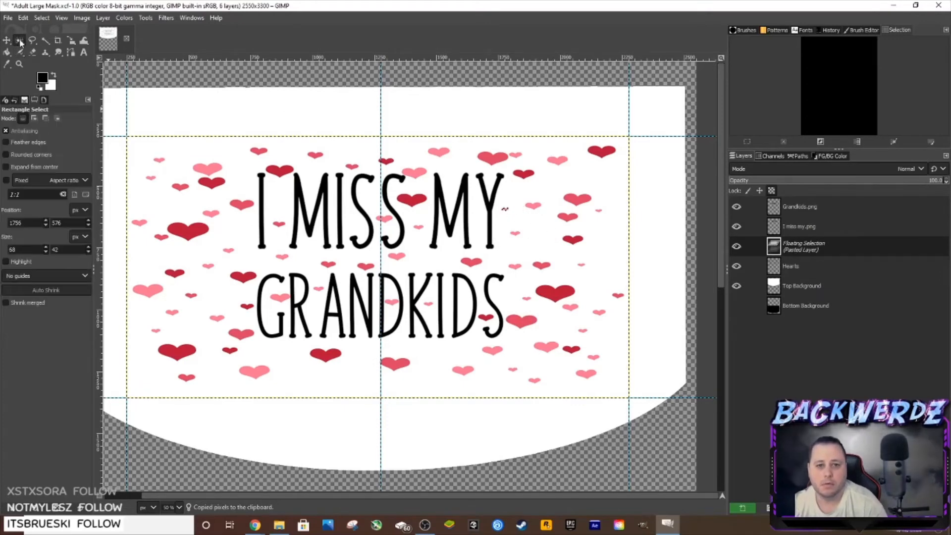
{"action": "key", "text": "ctrl+h"}
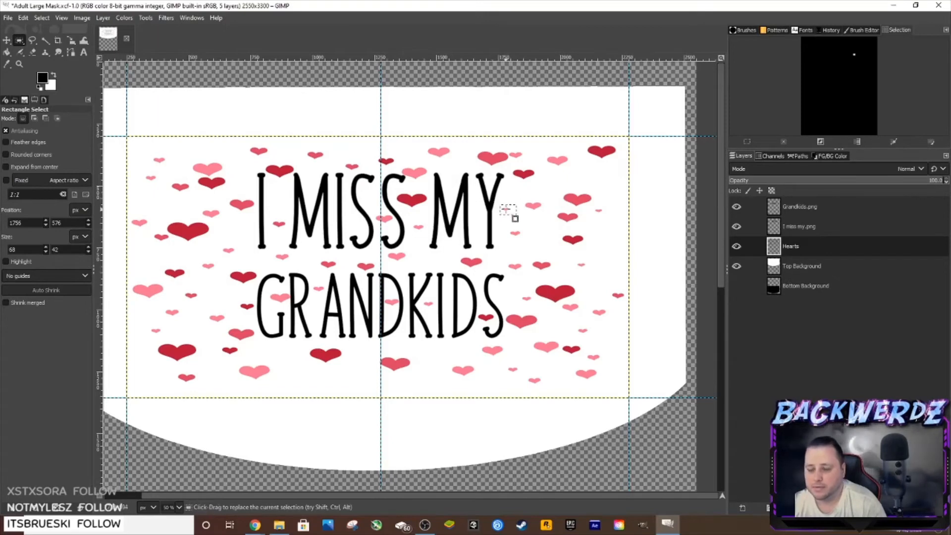
Copy the selected tiny heart beside the Y and place the pasted copy in the upper notch of the M in MISS.
{"action": "key", "text": "ctrl+c"}
{"action": "key", "text": "ctrl+v"}
{"action": "scroll", "coordinate": [499, 224], "scroll_direction": "up", "scroll_amount": 3}
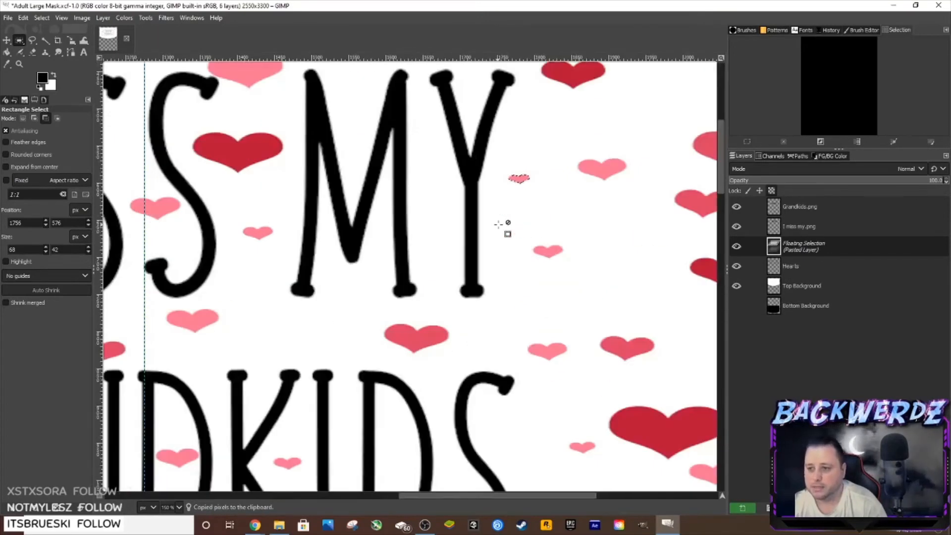
{"action": "left_click_drag", "start_coordinate": [528, 186], "coordinate": [299, 407]}
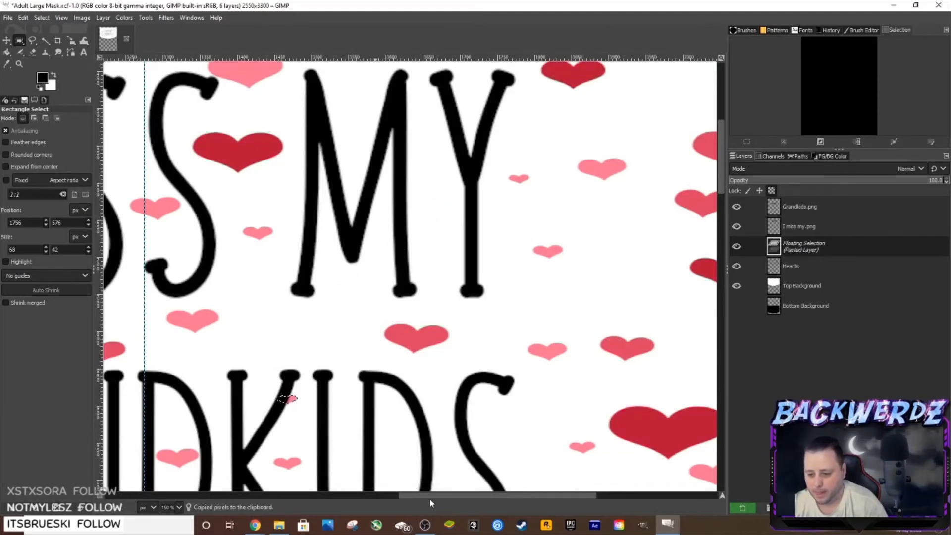
{"action": "left_click_drag", "start_coordinate": [430, 498], "coordinate": [328, 494]}
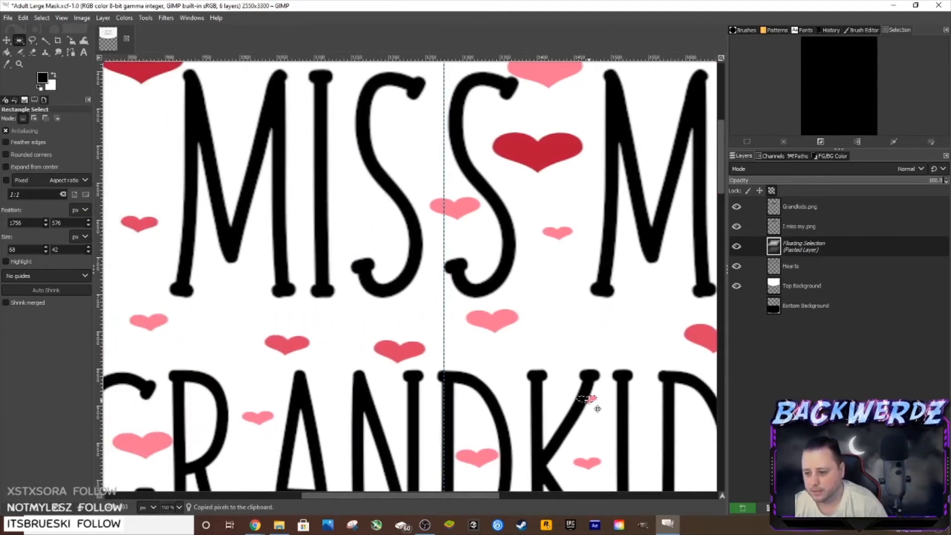
{"action": "left_click_drag", "start_coordinate": [598, 409], "coordinate": [250, 120]}
Try to copy the small red heart between the I and the M of MISS.
{"action": "scroll", "coordinate": [326, 214], "scroll_direction": "down", "scroll_amount": 2}
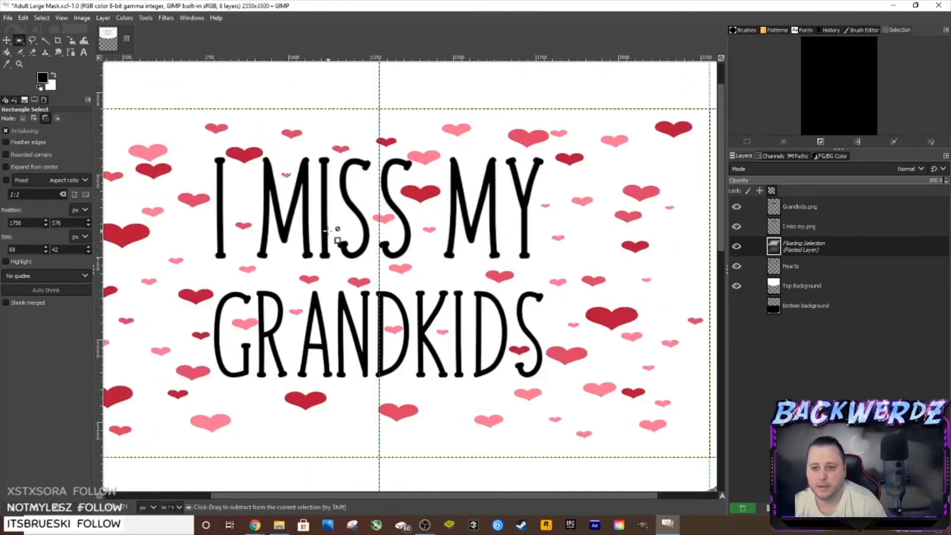
{"action": "scroll", "coordinate": [337, 231], "scroll_direction": "down", "scroll_amount": 1}
{"action": "scroll", "coordinate": [421, 280], "scroll_direction": "up", "scroll_amount": 1}
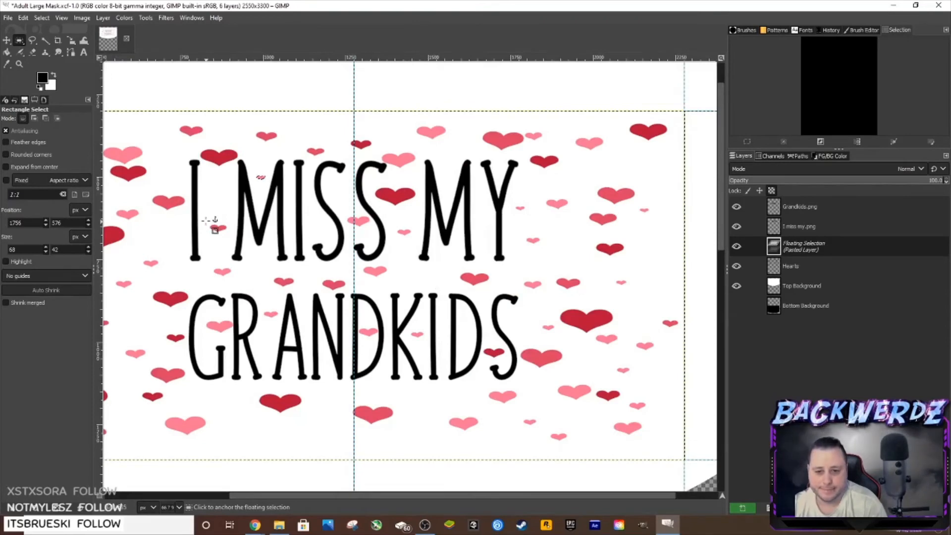
{"action": "left_click_drag", "start_coordinate": [207, 221], "coordinate": [233, 236]}
{"action": "key", "text": "ctrl+c"}
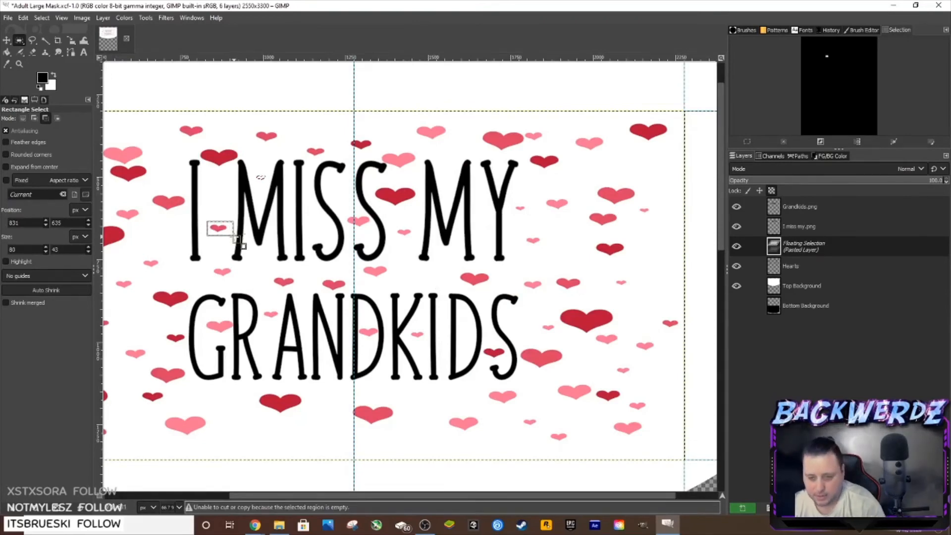
{"action": "left_click", "coordinate": [221, 228]}
{"action": "key", "text": "ctrl+z"}
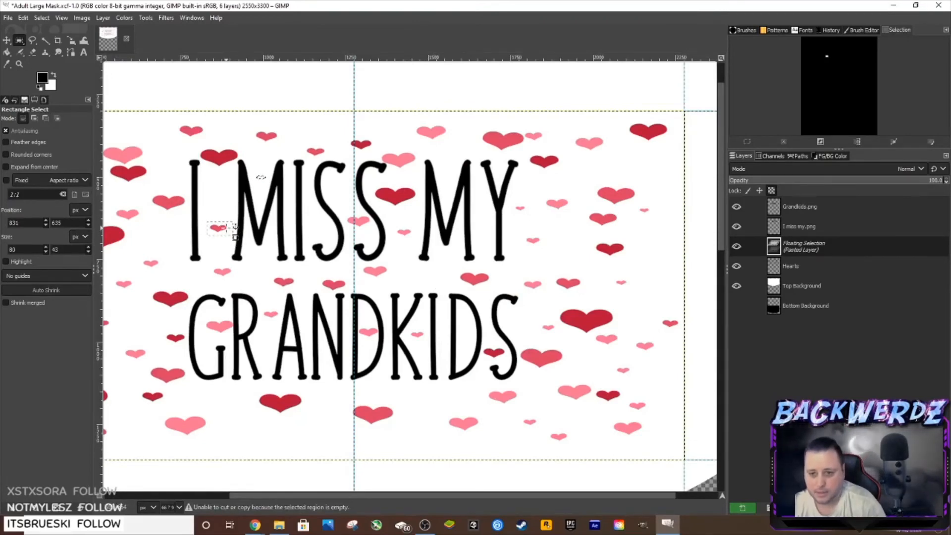
{"action": "right_click", "coordinate": [221, 230]}
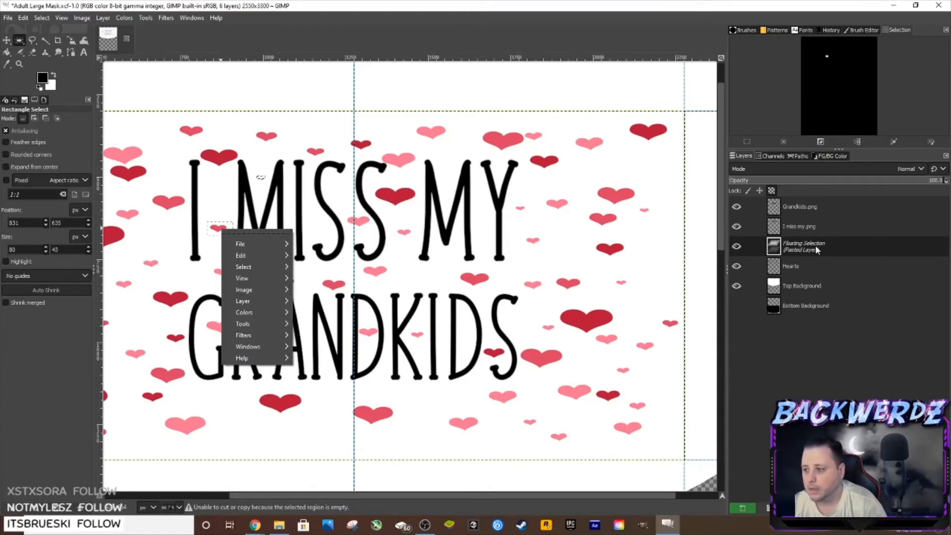
{"action": "left_click", "coordinate": [261, 177]}
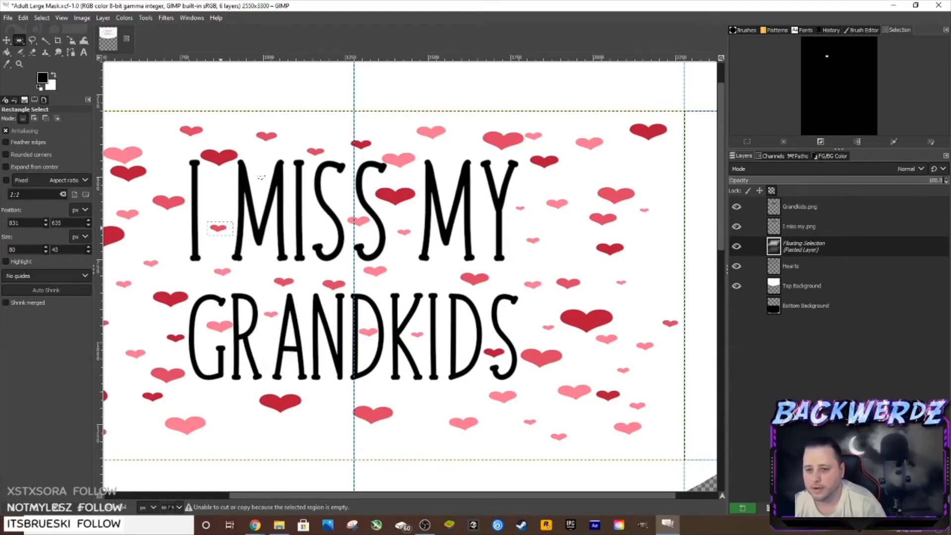
{"action": "key", "text": "ctrl"}
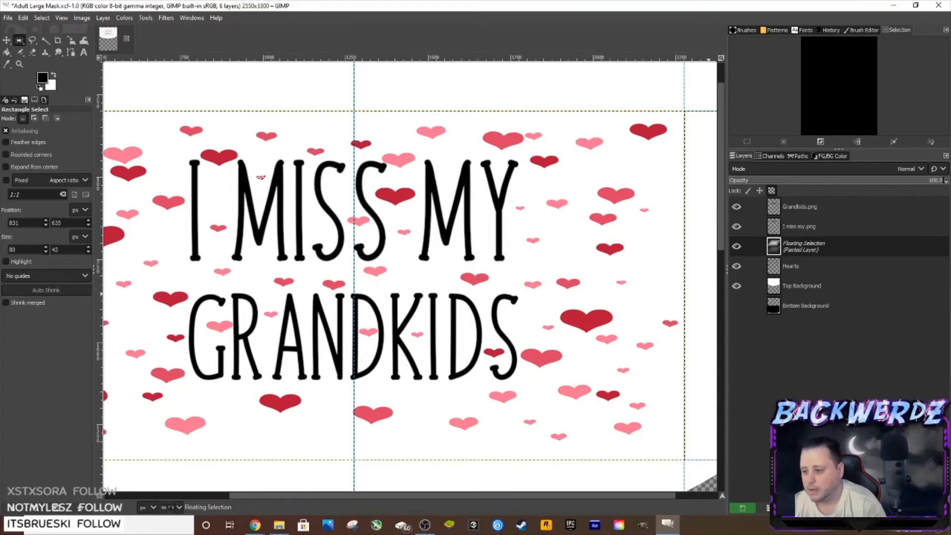
Anchor the tiny heart in the M of MISS, and paste a slightly raised copy of the small red heart between I and M.
{"action": "key", "text": "ctrl+h"}
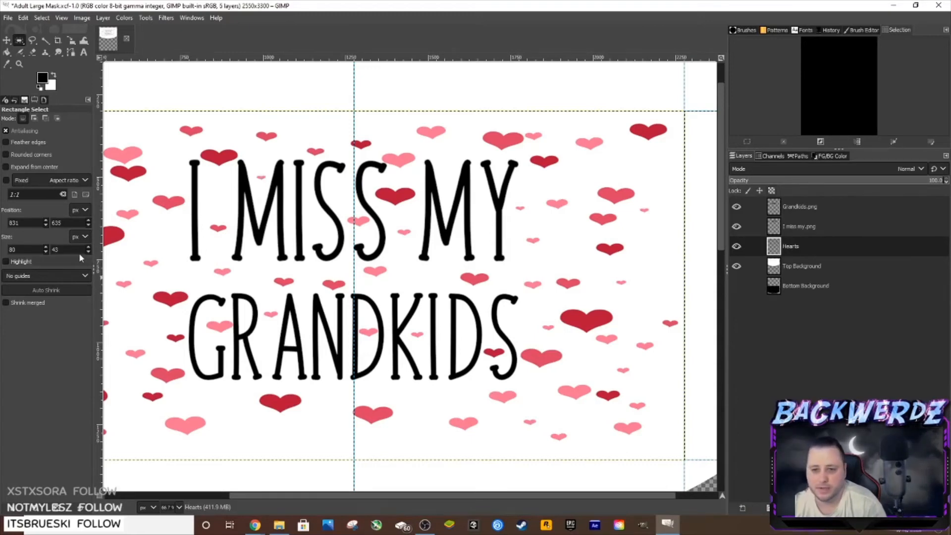
{"action": "mouse_move", "coordinate": [213, 221]}
{"action": "left_mouse_down"}
{"action": "mouse_move", "coordinate": [236, 239]}
{"action": "mouse_move", "coordinate": [220, 228]}
{"action": "mouse_move", "coordinate": [220, 197]}
{"action": "mouse_move", "coordinate": [220, 223]}
{"action": "mouse_move", "coordinate": [234, 223]}
{"action": "left_mouse_up"}
{"action": "key", "text": "ctrl+c"}
{"action": "key", "text": "ctrl+v"}
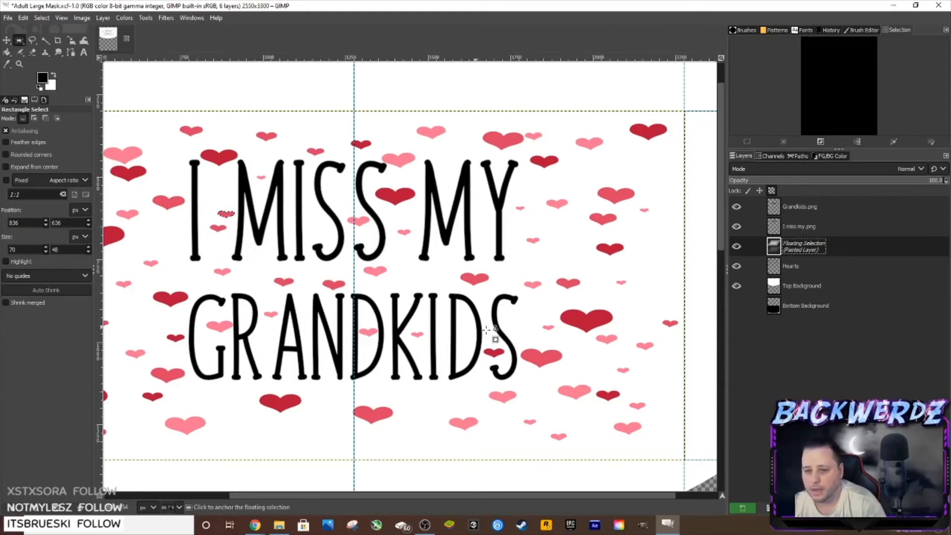
Merge the raised copy into the Hearts layer and cut the original small red heart between the I and the M.
{"action": "left_click", "coordinate": [742, 507]}
{"action": "left_click_drag", "start_coordinate": [204, 217], "coordinate": [237, 243]}
{"action": "key", "text": "ctrl+x"}
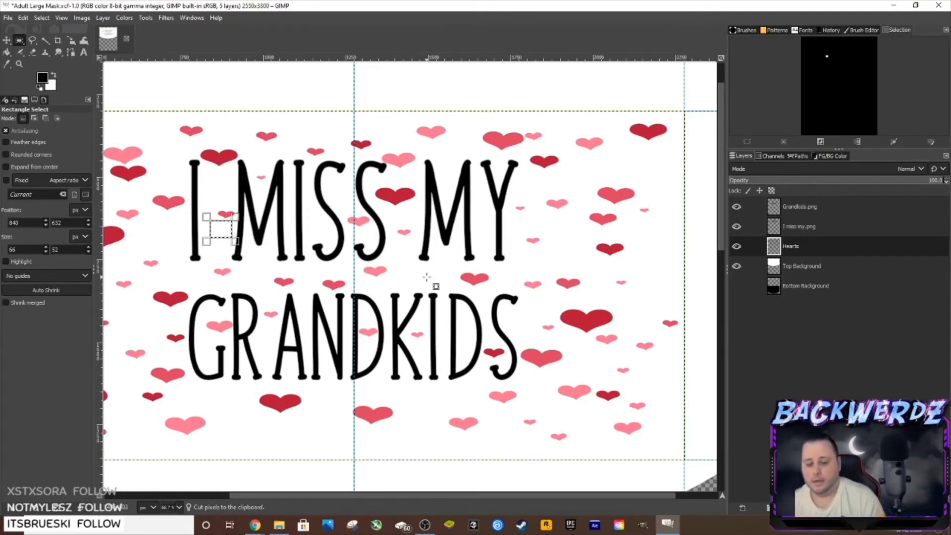
{"action": "scroll", "coordinate": [388, 321], "scroll_direction": "down", "scroll_amount": 2}
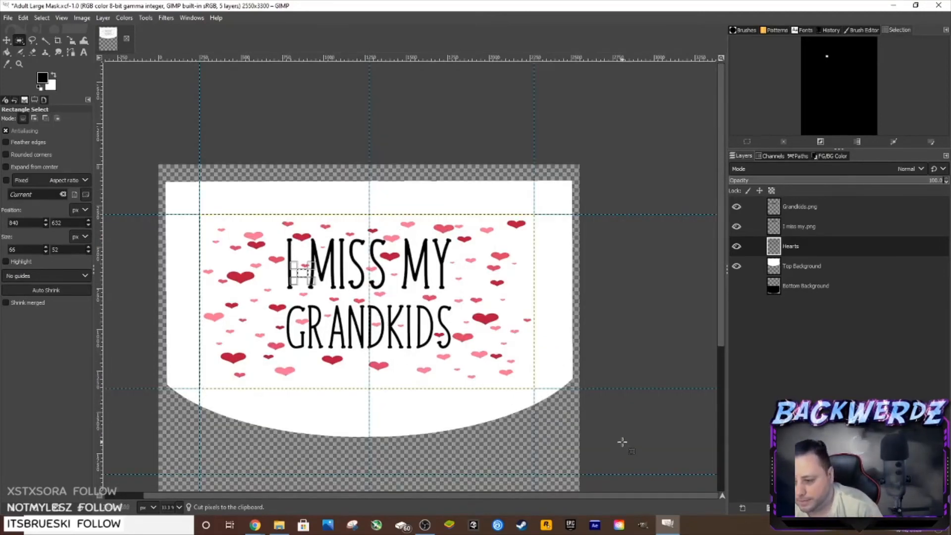
{"action": "left_click", "coordinate": [536, 445]}
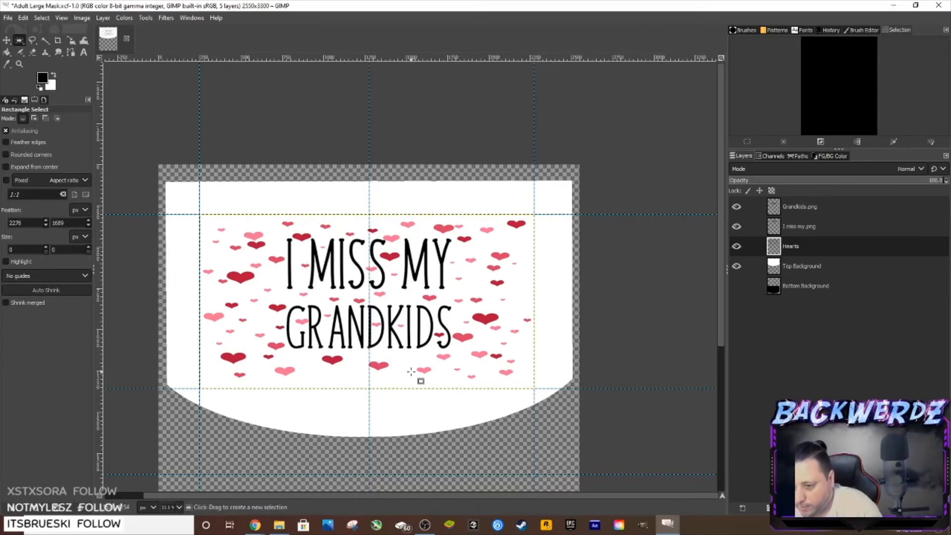
Duplicate the light pink heart above the dark red one left of the I onto its own layer, shifted slightly up, and reactivate Hearts.
{"action": "scroll", "coordinate": [421, 378], "scroll_direction": "down", "scroll_amount": 1}
{"action": "scroll", "coordinate": [421, 378], "scroll_direction": "up", "scroll_amount": 1}
{"action": "scroll", "coordinate": [411, 370], "scroll_direction": "up", "scroll_amount": 1}
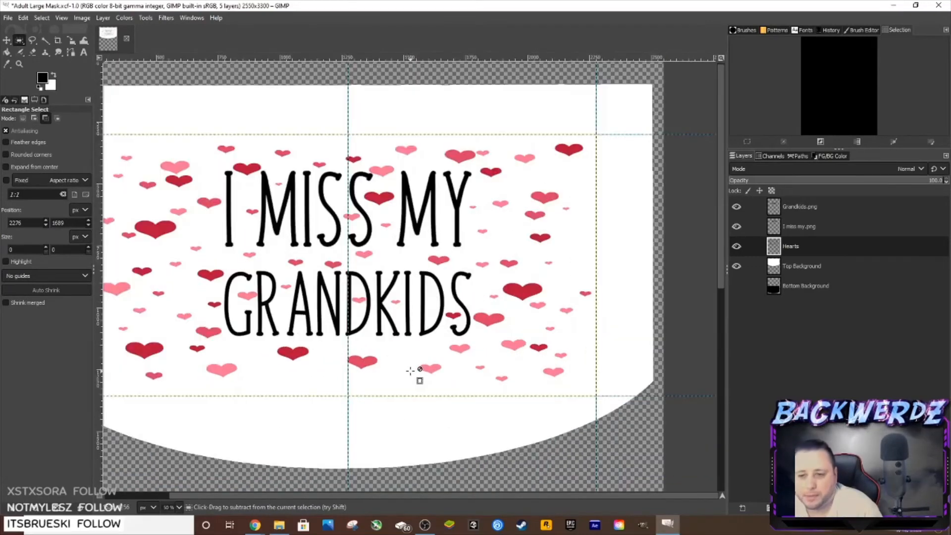
{"action": "scroll", "coordinate": [410, 370], "scroll_direction": "down", "scroll_amount": 1}
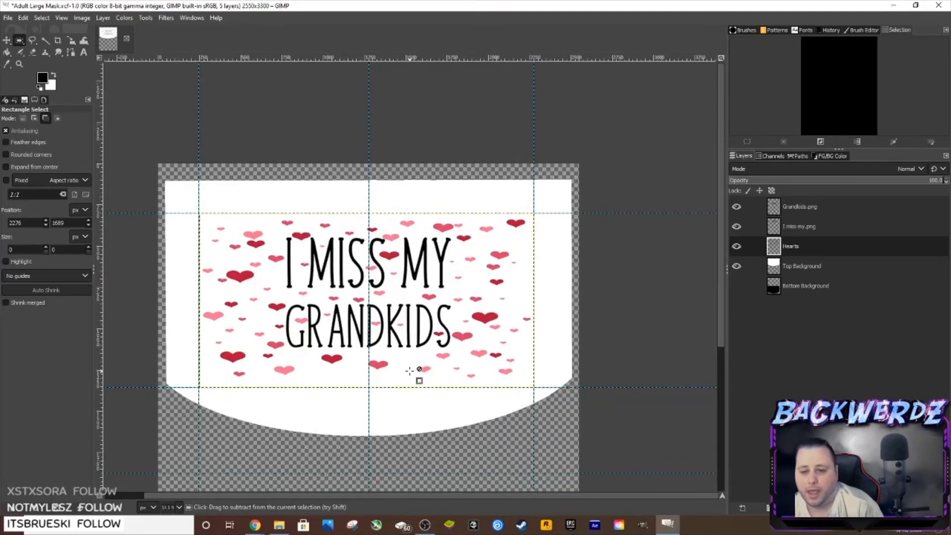
{"action": "scroll", "coordinate": [410, 370], "scroll_direction": "up", "scroll_amount": 1}
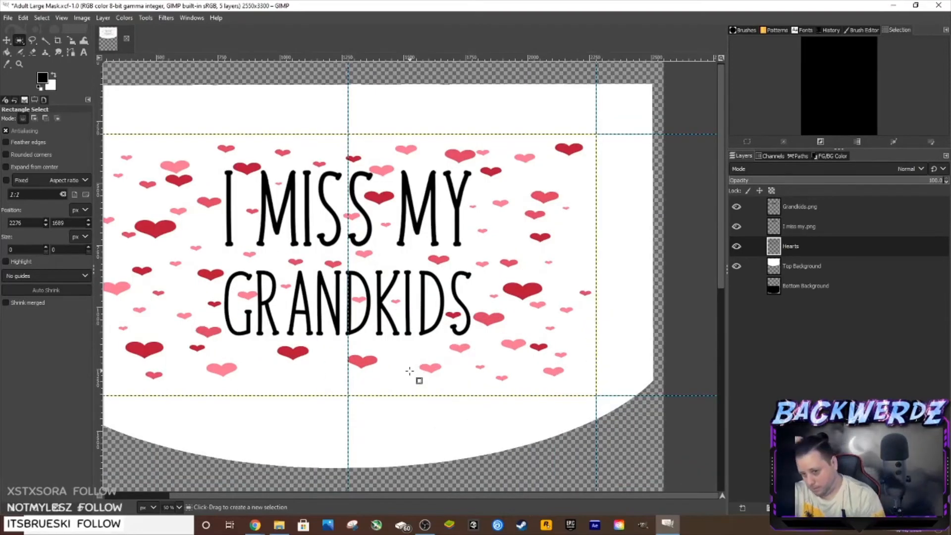
{"action": "scroll", "coordinate": [129, 248], "scroll_direction": "up", "scroll_amount": 1}
{"action": "scroll", "coordinate": [163, 184], "scroll_direction": "up", "scroll_amount": 1}
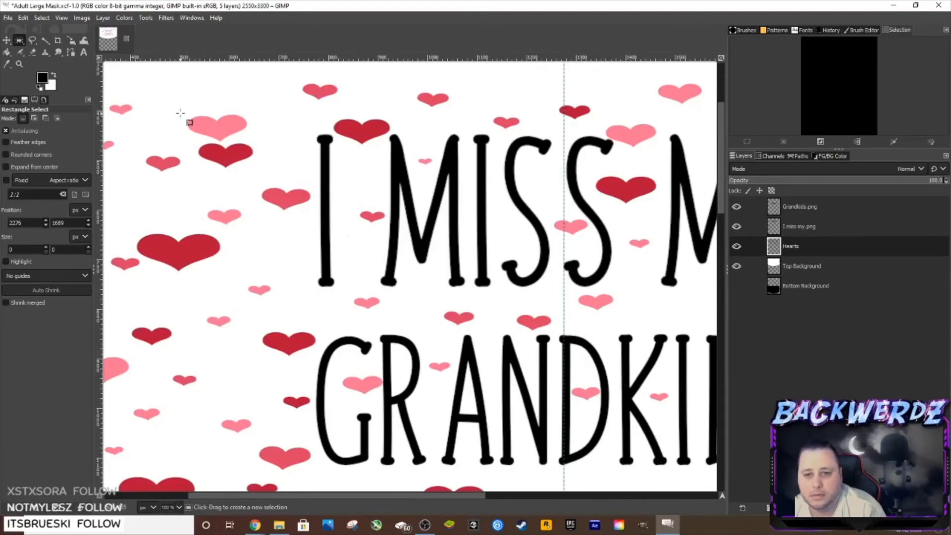
{"action": "left_click_drag", "start_coordinate": [180, 112], "coordinate": [266, 143]}
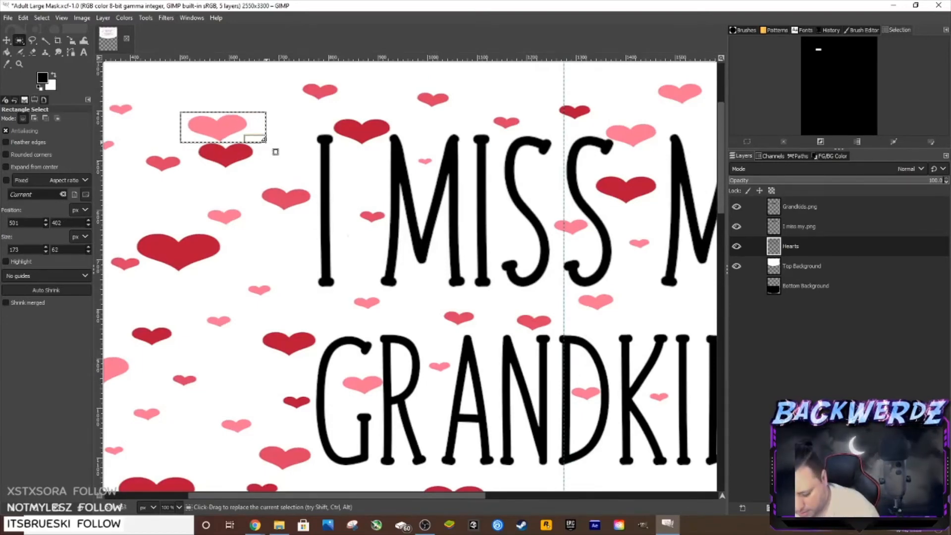
{"action": "key", "text": "ctrl+c"}
{"action": "key", "text": "ctrl+v"}
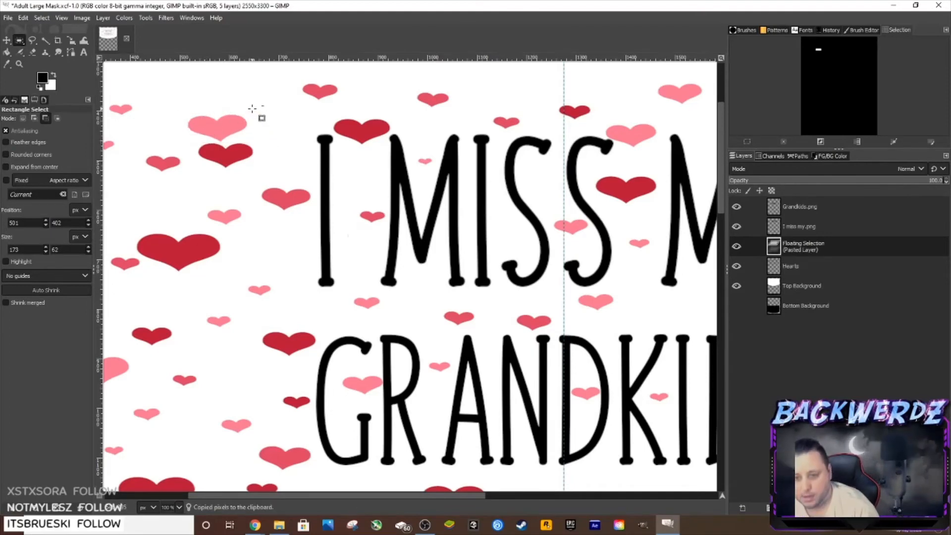
{"action": "left_click_drag", "start_coordinate": [231, 129], "coordinate": [230, 116]}
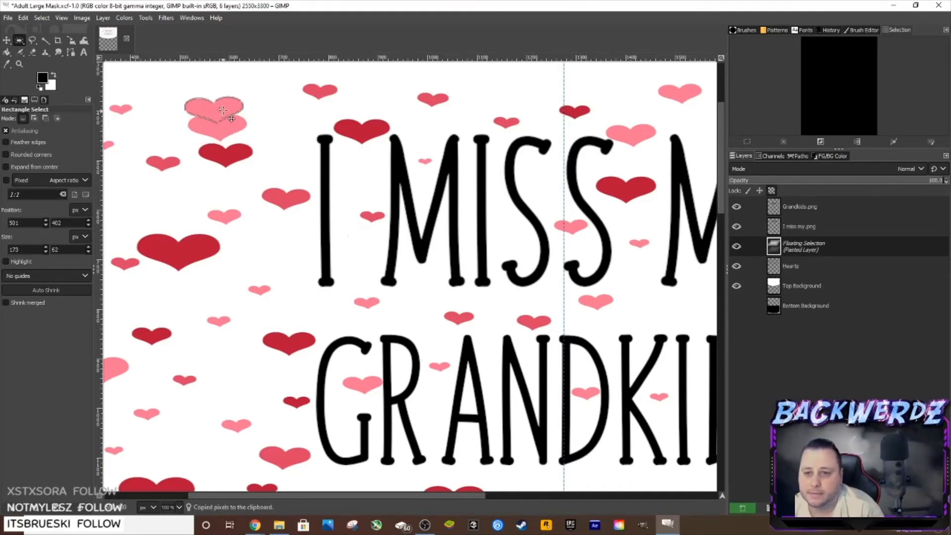
{"action": "left_click", "coordinate": [742, 508]}
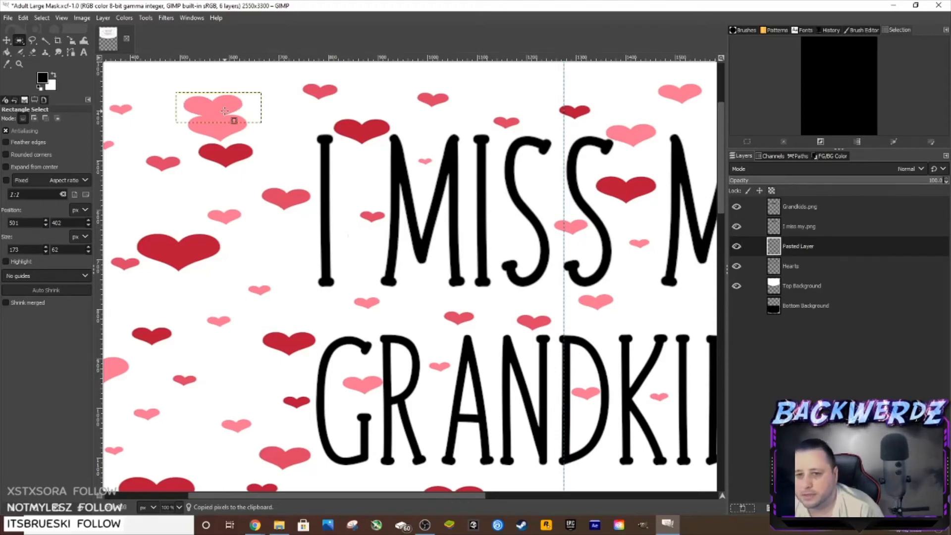
{"action": "left_click", "coordinate": [800, 265]}
{"action": "left_click_drag", "start_coordinate": [175, 98], "coordinate": [265, 148]}
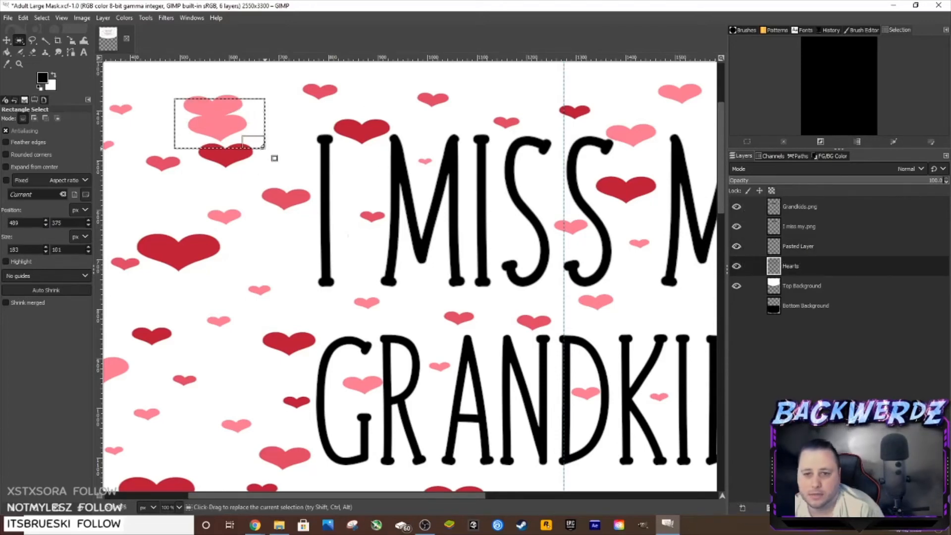
{"action": "left_click", "coordinate": [287, 129]}
{"action": "left_click_drag", "start_coordinate": [247, 141], "coordinate": [182, 110]}
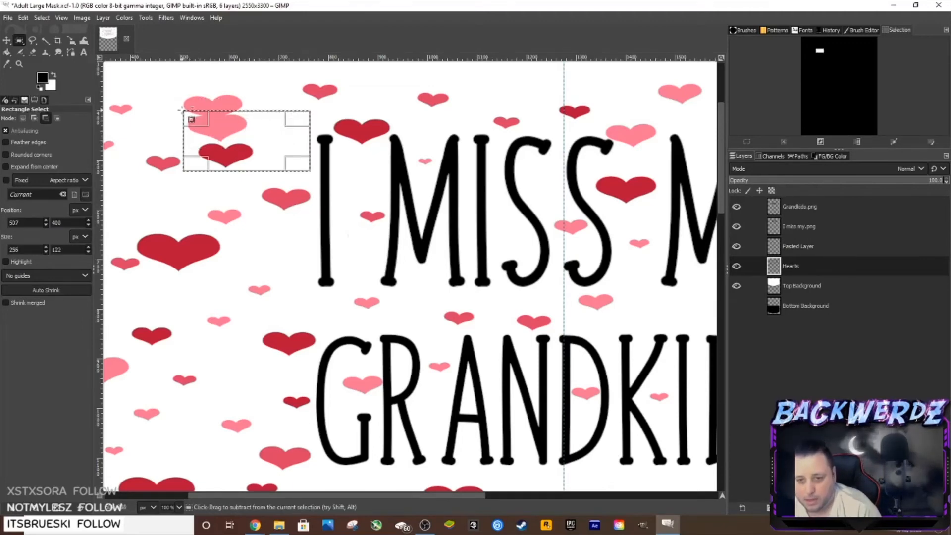
{"action": "key", "text": "ctrl+x"}
{"action": "key", "text": "ctrl+v"}
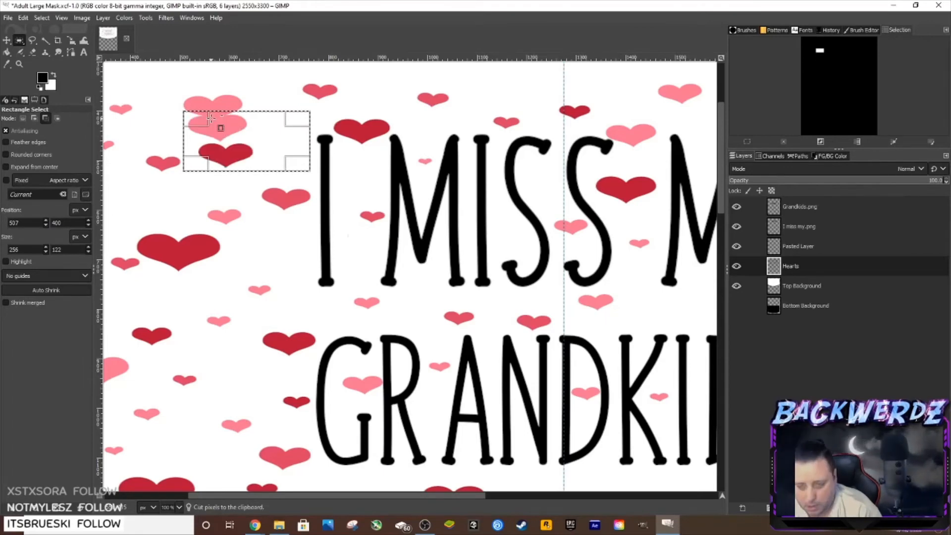
{"action": "left_click", "coordinate": [187, 119]}
Cut the original light pink heart below its raised copy from the Hearts layer, using a selection of about 149 × 61 px.
{"action": "left_click_drag", "start_coordinate": [185, 112], "coordinate": [258, 144]}
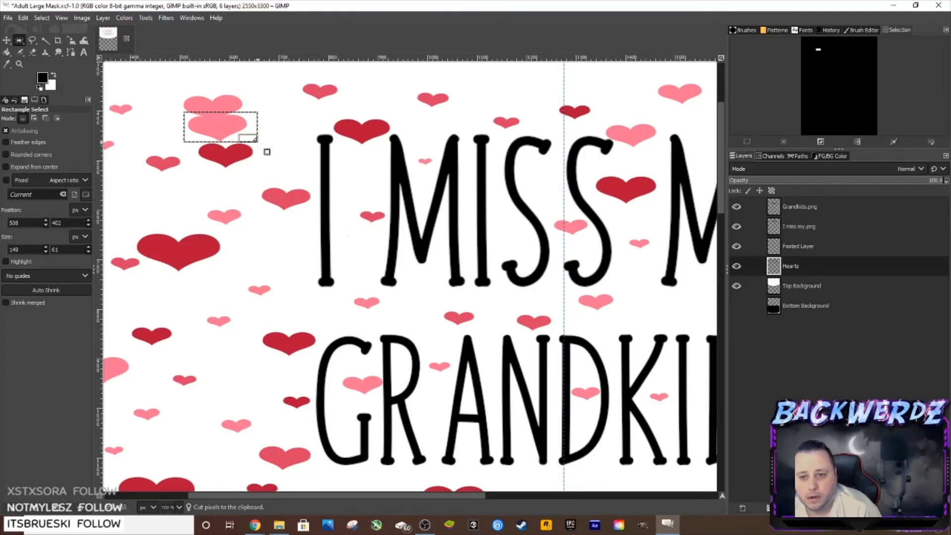
{"action": "key", "text": "ctrl+x"}
{"action": "left_click", "coordinate": [297, 129]}
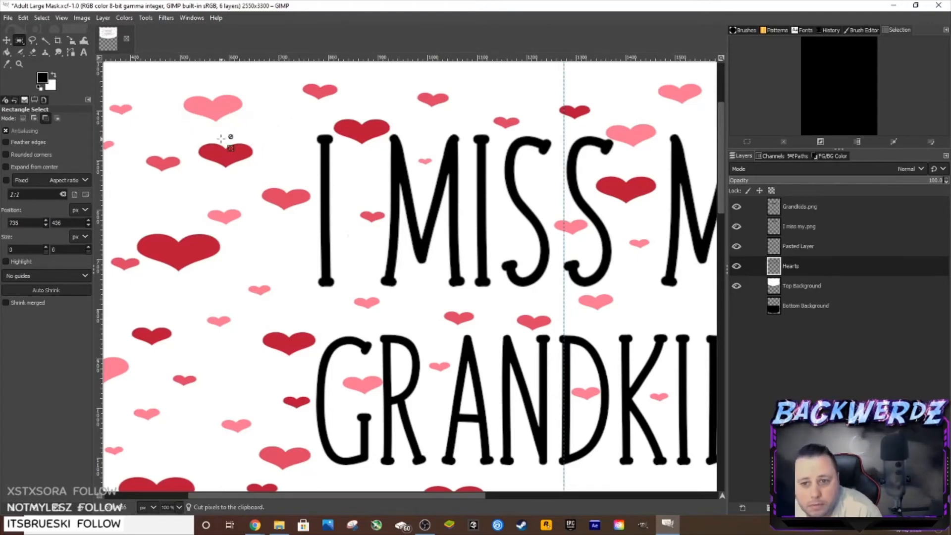
Erase the stray speck between the I and the M of MISS with a selection of about 25 × 37 px.
{"action": "scroll", "coordinate": [227, 135], "scroll_direction": "up", "scroll_amount": 3}
{"action": "scroll", "coordinate": [206, 133], "scroll_direction": "down", "scroll_amount": 2}
{"action": "scroll", "coordinate": [208, 134], "scroll_direction": "up", "scroll_amount": 1}
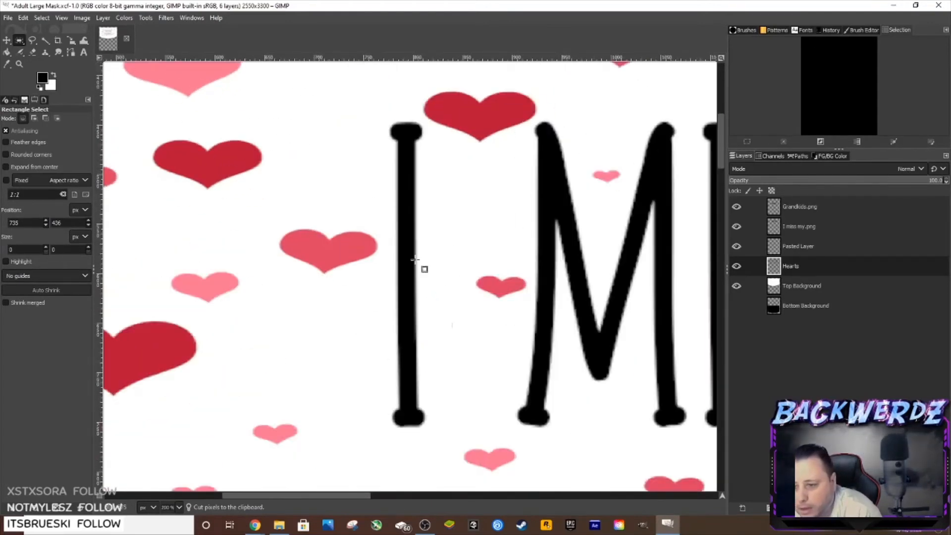
{"action": "left_click_drag", "start_coordinate": [439, 306], "coordinate": [464, 342]}
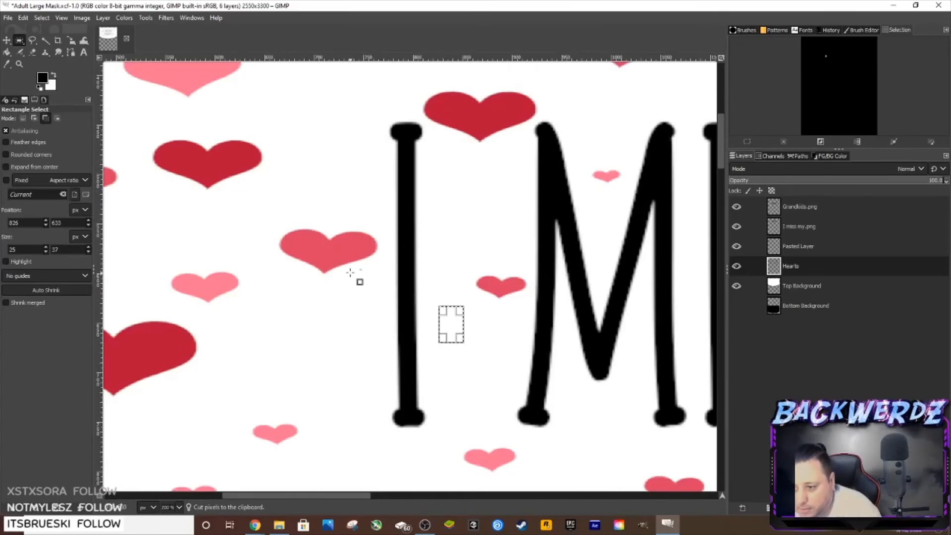
Merge the pasted layer with the raised light pink heart down into the Hearts layer.
{"action": "scroll", "coordinate": [252, 250], "scroll_direction": "down", "scroll_amount": 2}
{"action": "scroll", "coordinate": [247, 245], "scroll_direction": "down", "scroll_amount": 2}
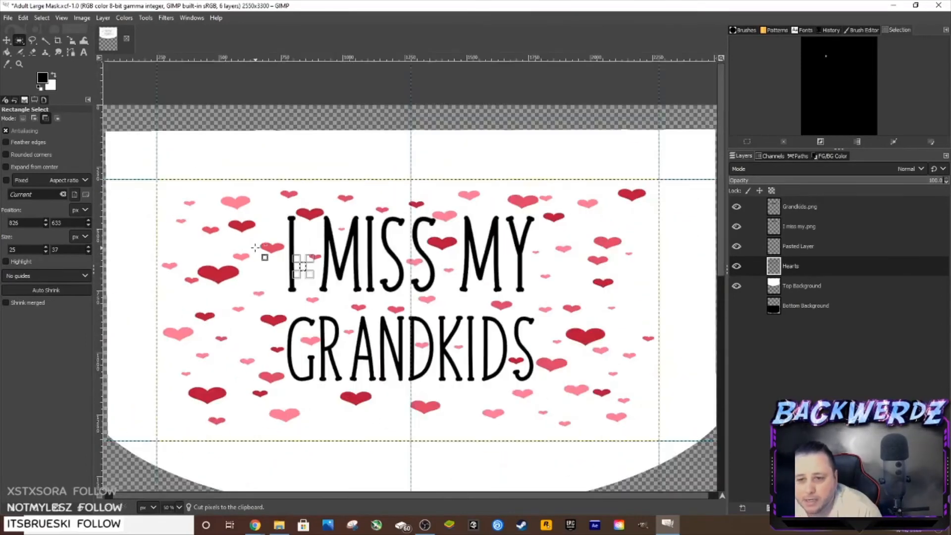
{"action": "left_click", "coordinate": [787, 245]}
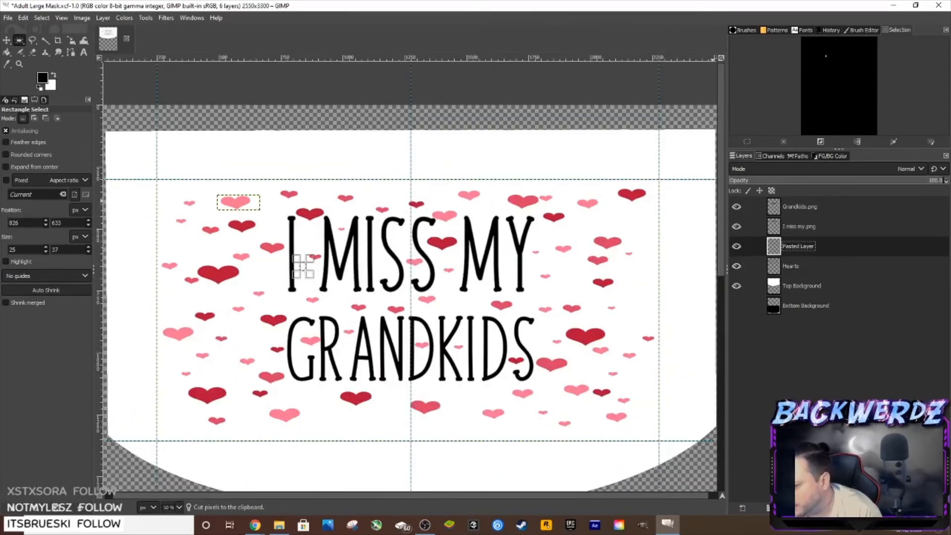
{"action": "key", "text": "ctrl+h"}
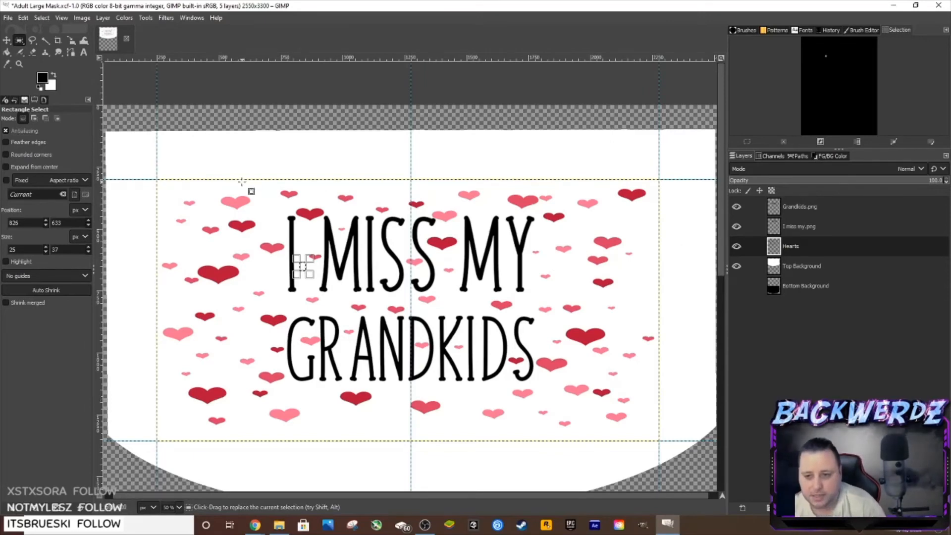
Sample the light pink of the heart touching the top of the second S of MISS as the foreground colour.
{"action": "scroll", "coordinate": [248, 192], "scroll_direction": "up", "scroll_amount": 4, "text": "ctrl"}
{"action": "left_click_drag", "start_coordinate": [343, 502], "coordinate": [417, 503]}
{"action": "scroll", "coordinate": [314, 404], "scroll_direction": "down", "scroll_amount": 1, "text": "ctrl"}
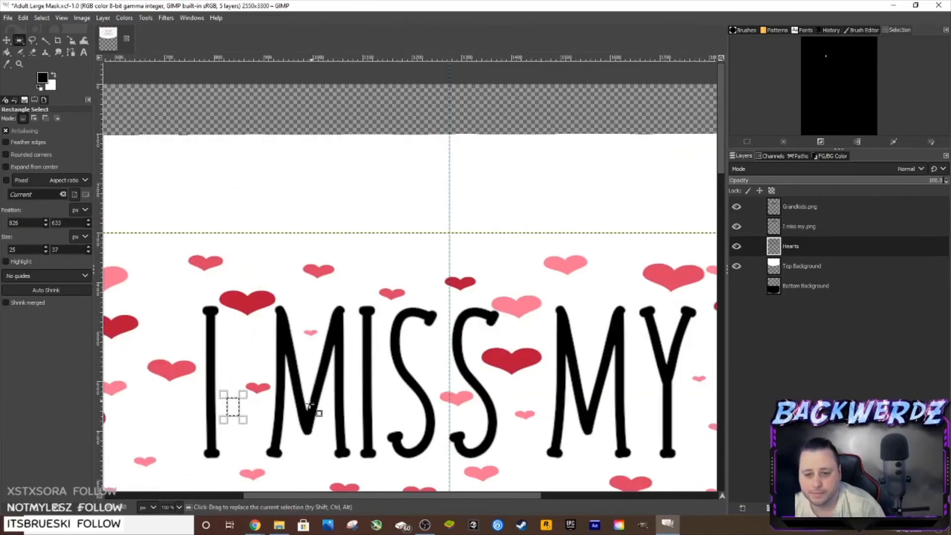
{"action": "left_click", "coordinate": [7, 64]}
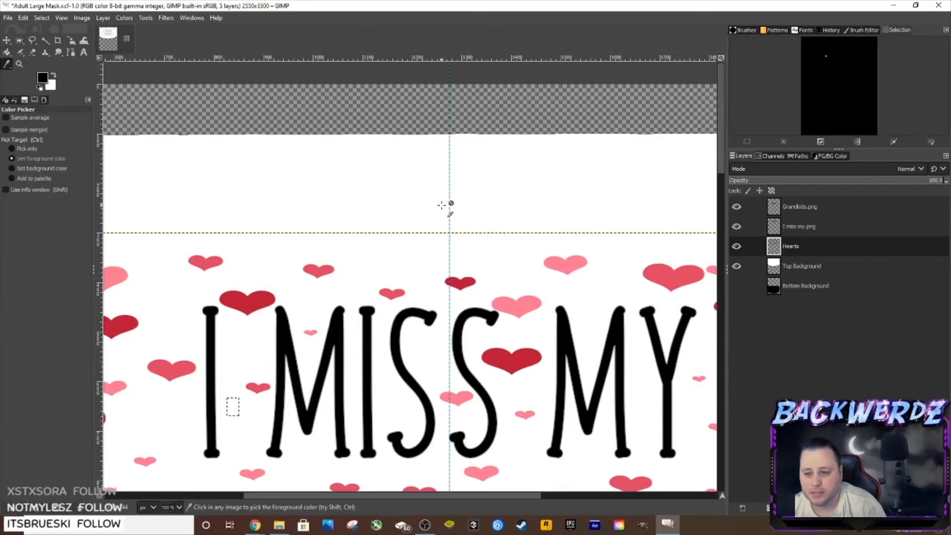
{"action": "left_click", "coordinate": [503, 304]}
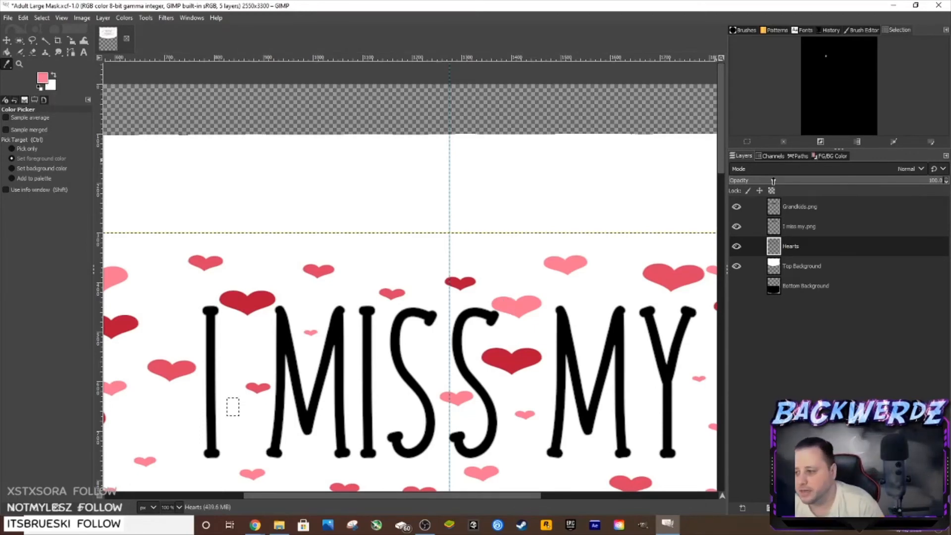
Activate the Hearts layer and sample the medium red of the heart above the M of MISS as the foreground colour.
{"action": "left_click", "coordinate": [797, 269]}
{"action": "left_click", "coordinate": [797, 245]}
{"action": "left_click", "coordinate": [797, 226]}
{"action": "left_click", "coordinate": [800, 207]}
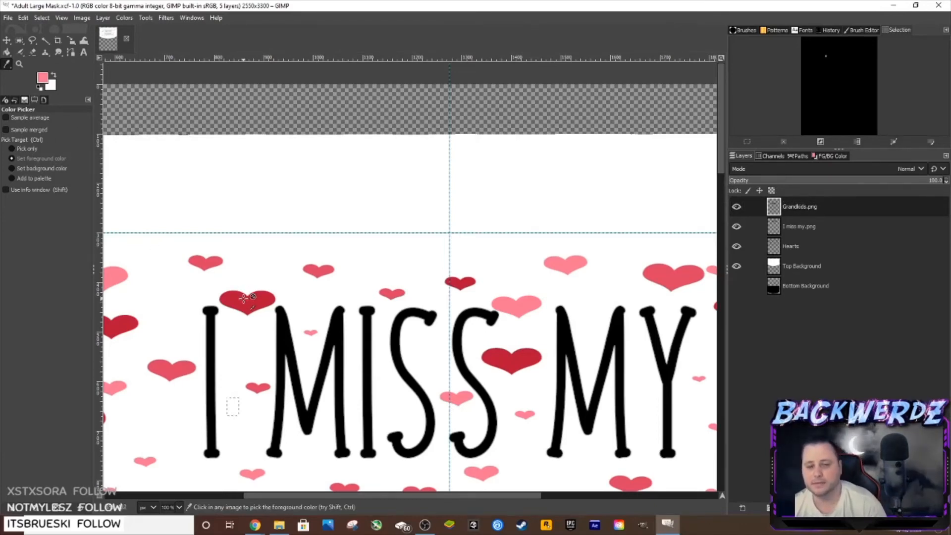
{"action": "left_click", "coordinate": [789, 247]}
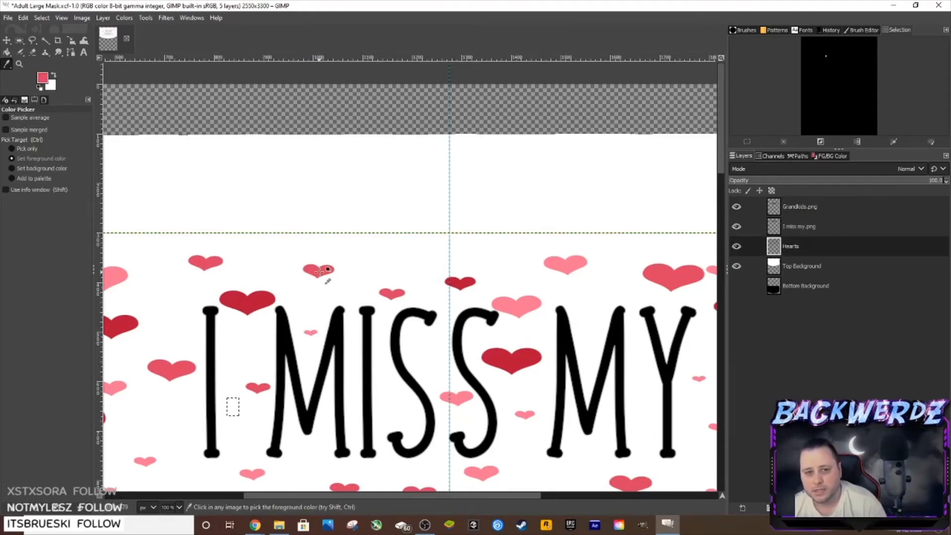
{"action": "left_click", "coordinate": [8, 52]}
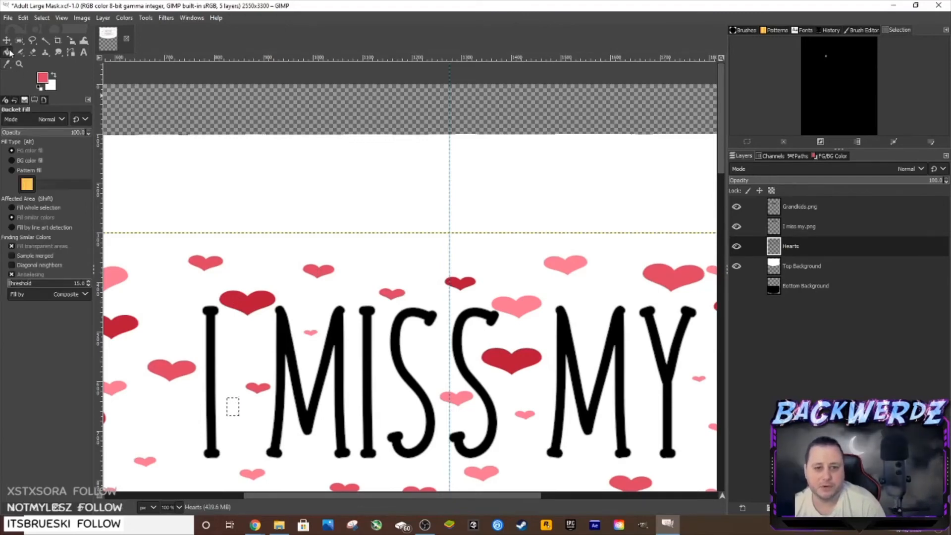
{"action": "left_click", "coordinate": [807, 227]}
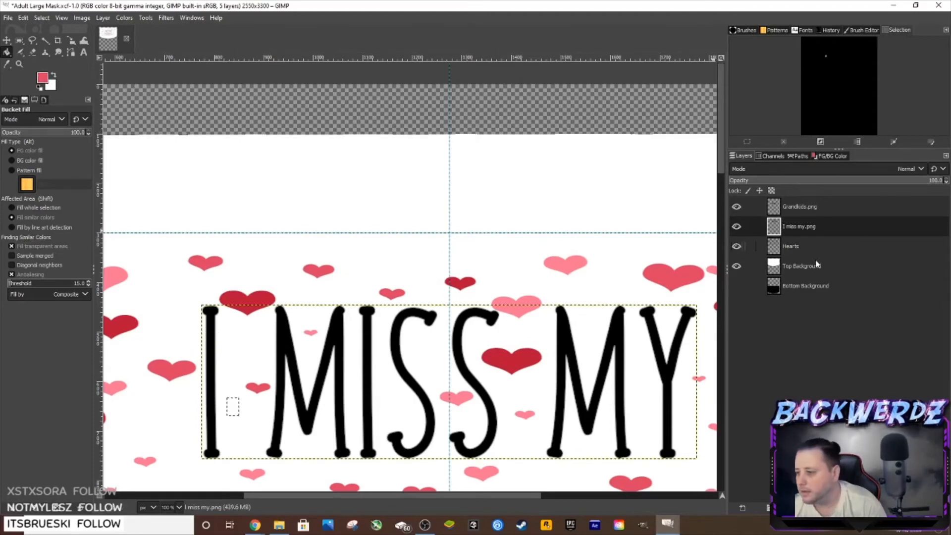
{"action": "double_click", "coordinate": [807, 229]}
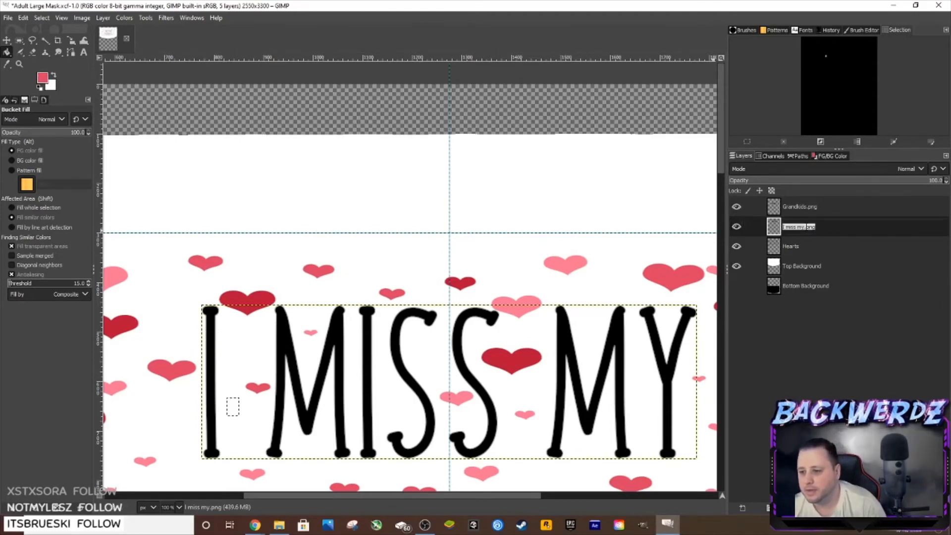
{"action": "left_click", "coordinate": [799, 248]}
Return to the Rectangle Select tool and clear the small selection between the I and the M of MISS.
{"action": "scroll", "coordinate": [594, 253], "scroll_direction": "down", "scroll_amount": 5}
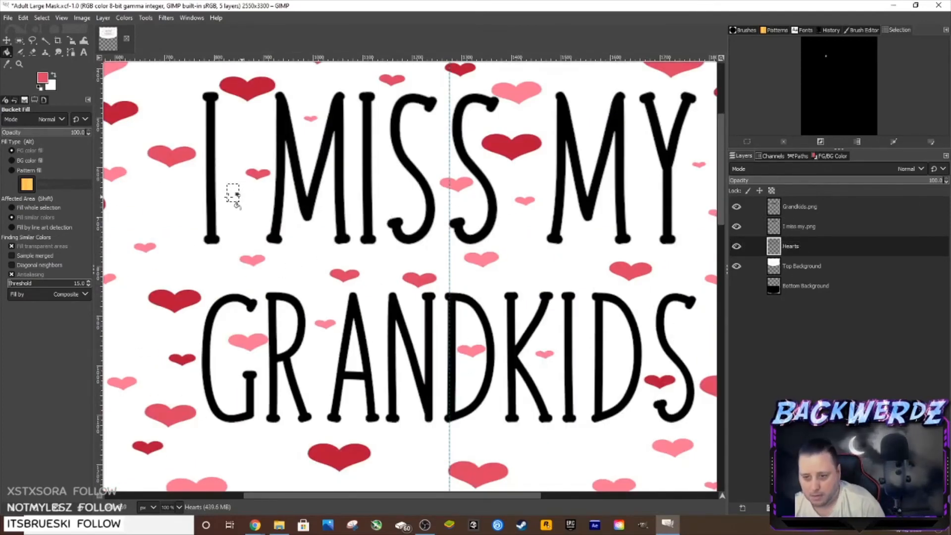
{"action": "left_click", "coordinate": [20, 40]}
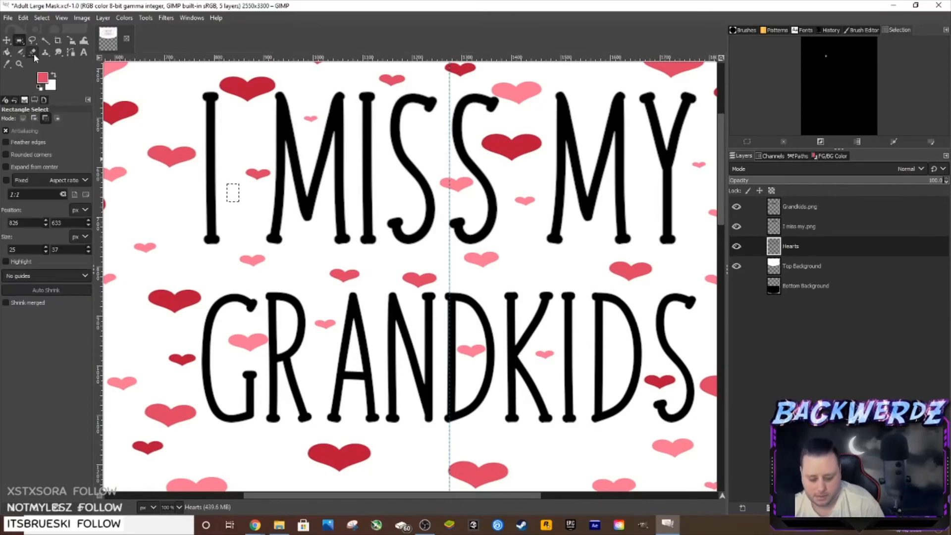
{"action": "key", "text": "ctrl+v"}
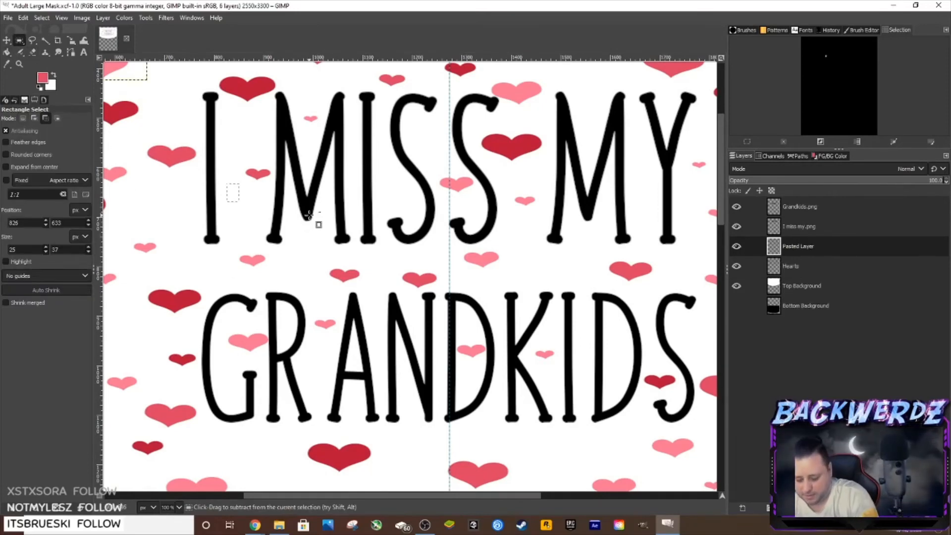
{"action": "key", "text": "ctrl+z"}
{"action": "left_click", "coordinate": [193, 243]}
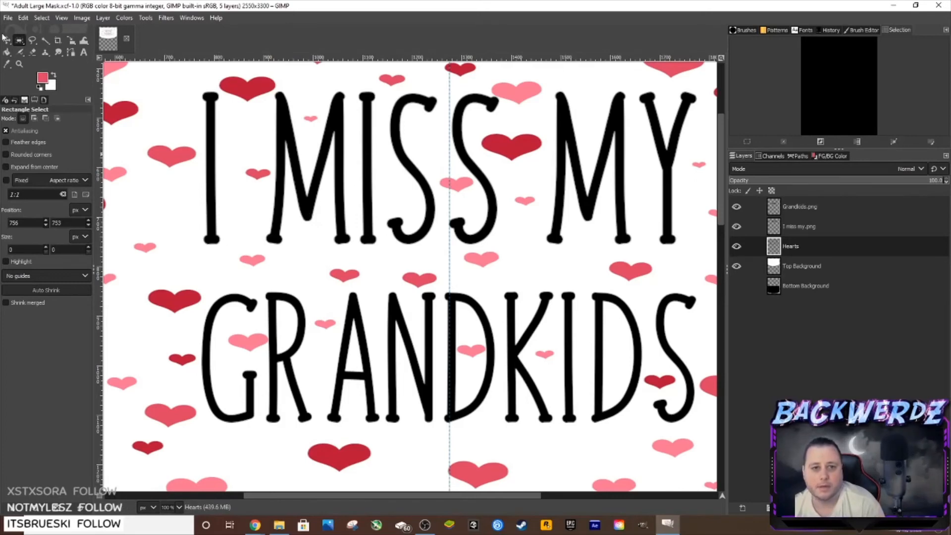
Try to Bucket Fill the letter I of I MISS MY with medium red on the Hearts layer, and undo that fill.
{"action": "left_click", "coordinate": [7, 52]}
{"action": "scroll", "coordinate": [127, 216], "scroll_direction": "up", "scroll_amount": 3}
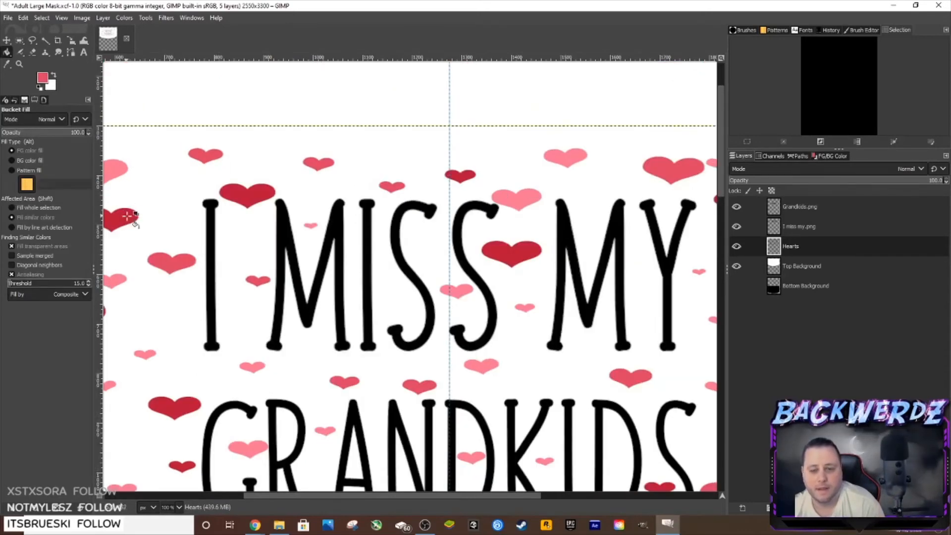
{"action": "left_click", "coordinate": [210, 222]}
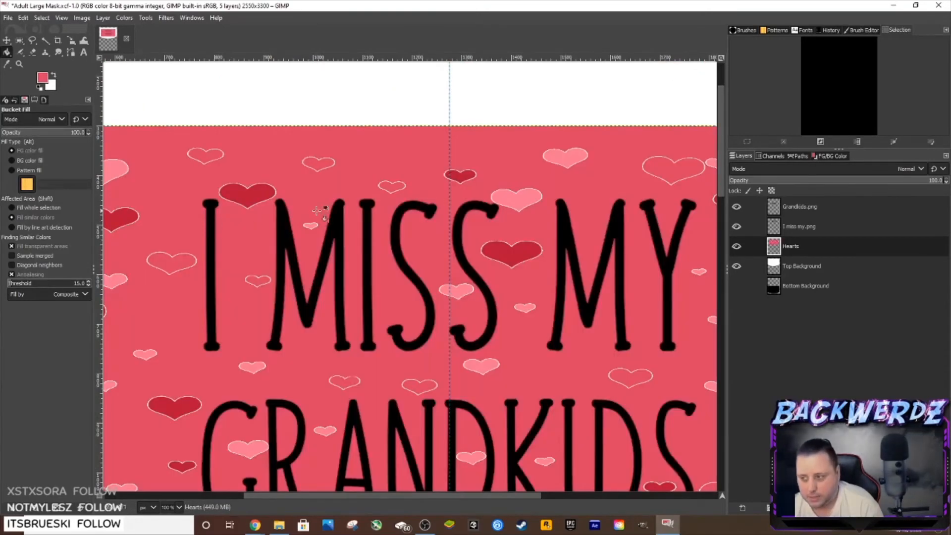
{"action": "key", "text": "ctrl+z"}
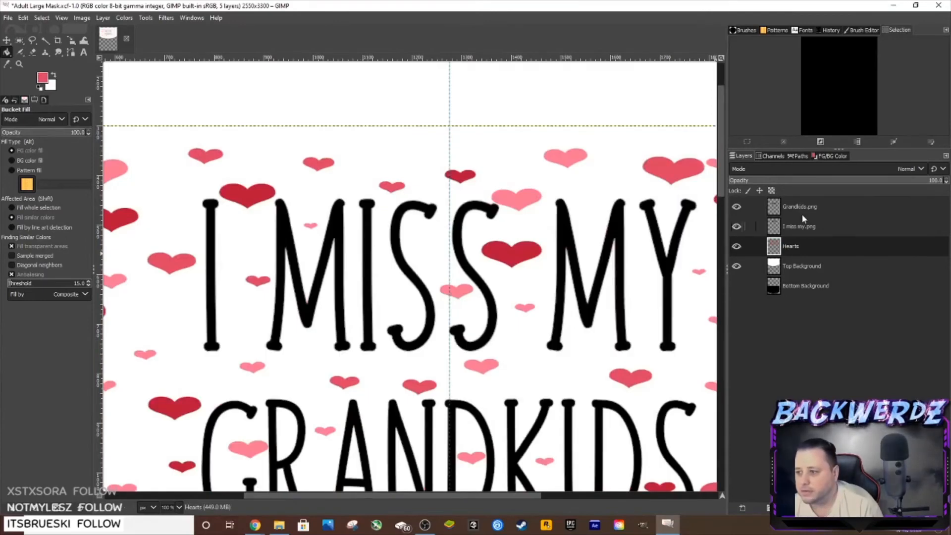
Bucket Fill every letter of I MISS MY with the medium red on the I miss my.png layer.
{"action": "left_click", "coordinate": [799, 226]}
{"action": "left_click", "coordinate": [369, 222]}
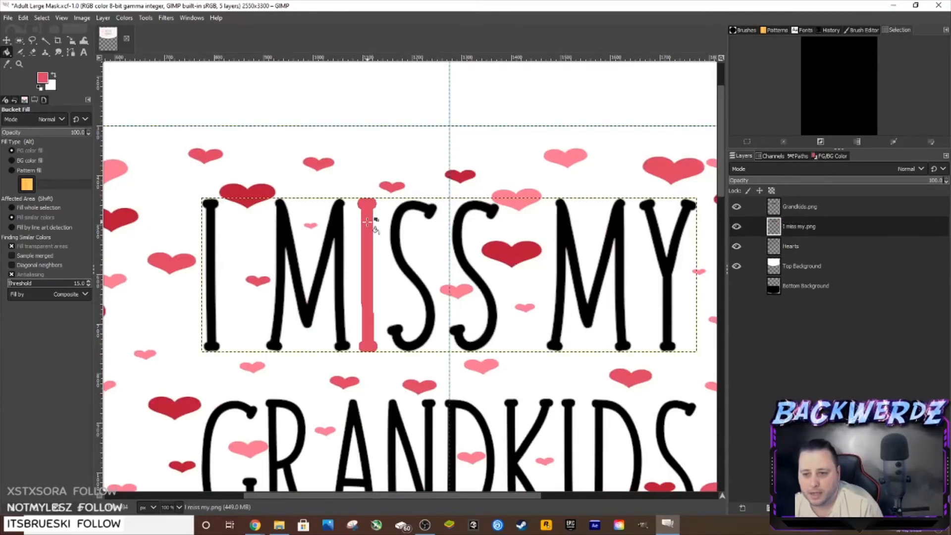
{"action": "left_click", "coordinate": [340, 218]}
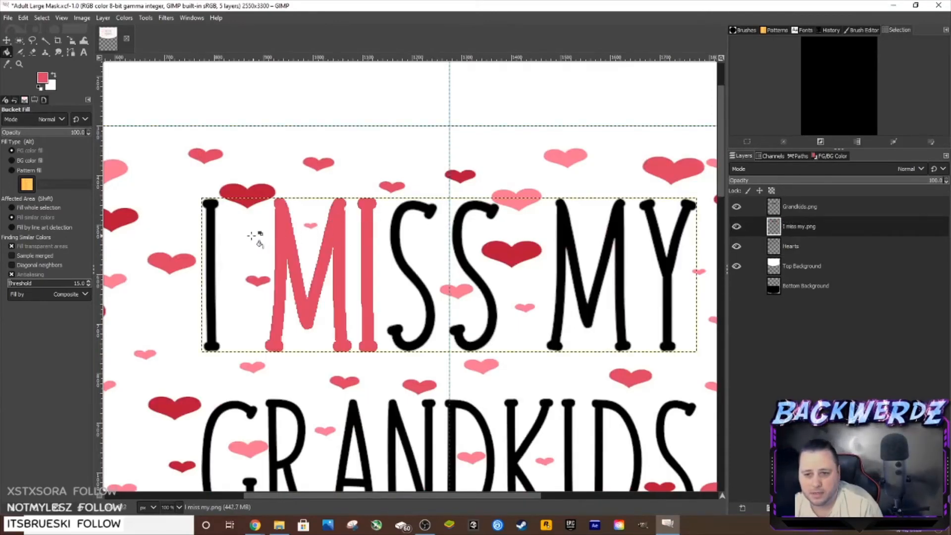
{"action": "left_click", "coordinate": [211, 236]}
{"action": "left_click", "coordinate": [395, 236]}
{"action": "left_click", "coordinate": [457, 242]}
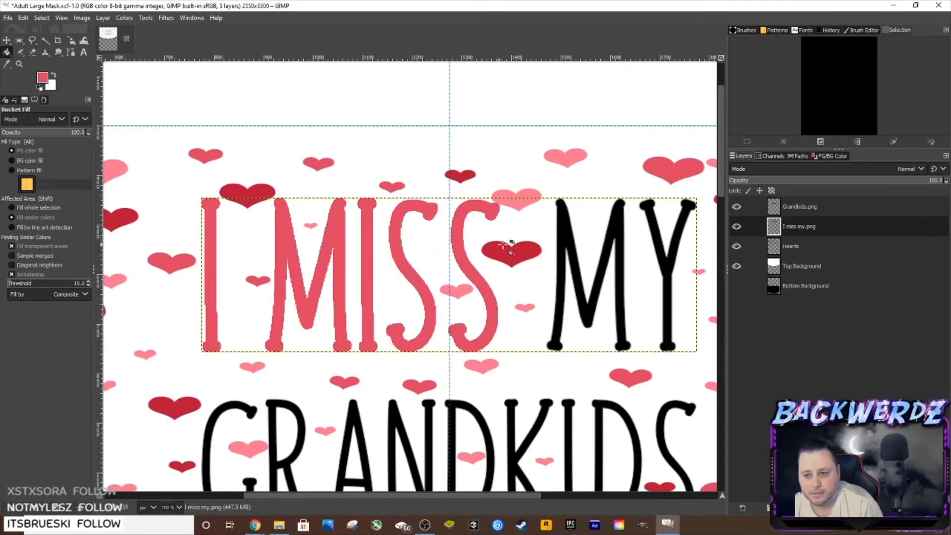
{"action": "left_click", "coordinate": [563, 240]}
{"action": "left_click", "coordinate": [648, 236]}
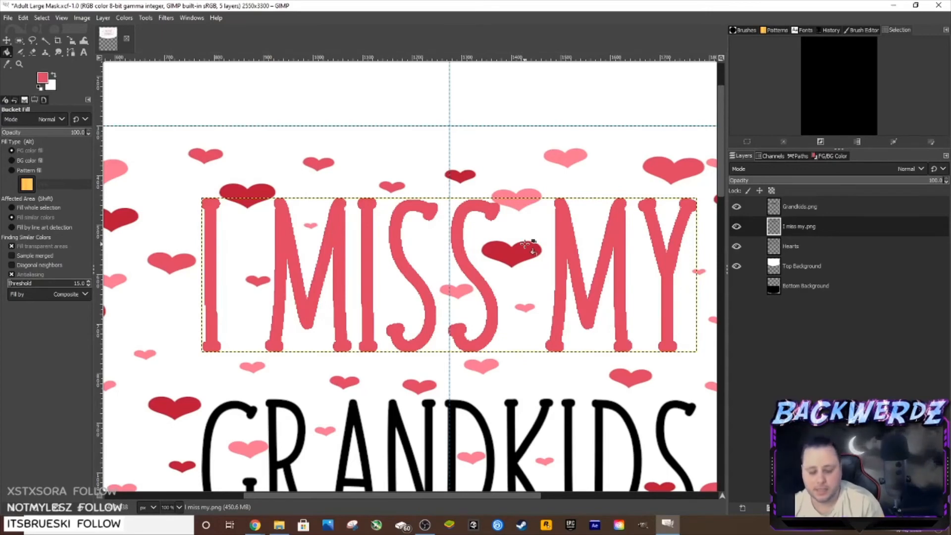
Undo all the medium red fills on the I MISS MY letters.
{"action": "key", "text": "ctrl+z"}
{"action": "key", "text": "ctrl+z"}
{"action": "key", "text": "ctrl+z"}
{"action": "key", "text": "ctrl+z"}
{"action": "key", "text": "ctrl+z"}
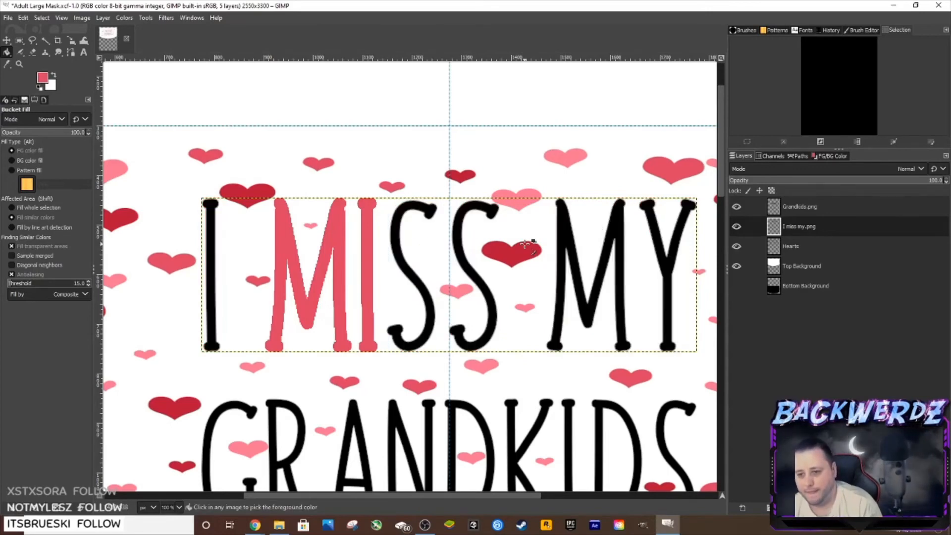
{"action": "key", "text": "ctrl+z"}
{"action": "key", "text": "ctrl+z"}
{"action": "scroll", "coordinate": [528, 246], "scroll_direction": "down", "scroll_amount": 4}
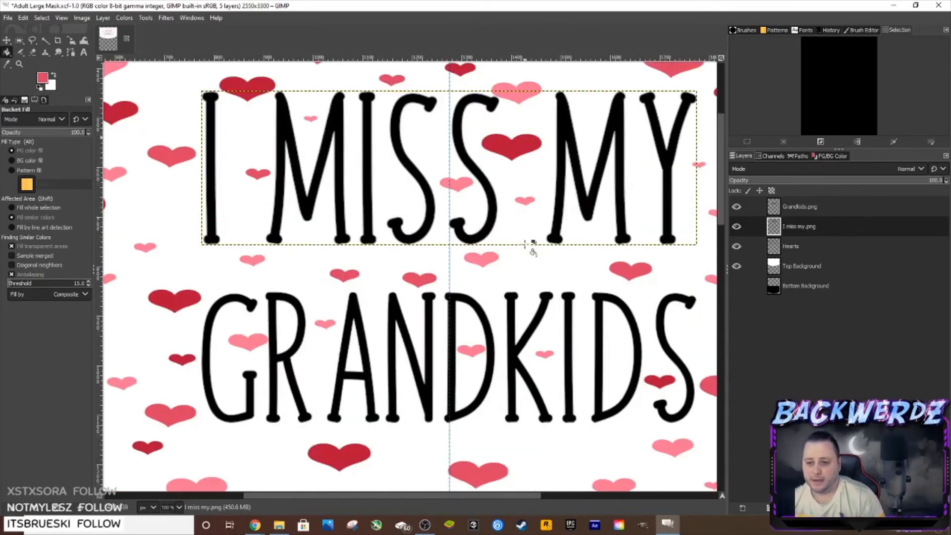
{"action": "scroll", "coordinate": [529, 246], "scroll_direction": "up", "scroll_amount": 4}
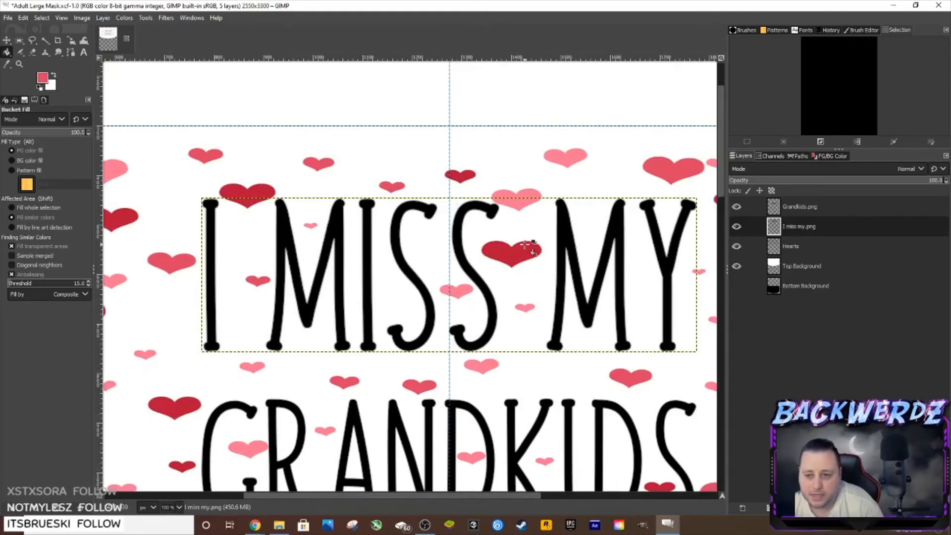
Sample the dark red heart above MISS from the Hearts layer and Bucket Fill the letters of I MISS on the I miss my.png layer.
{"action": "left_click", "coordinate": [7, 64]}
{"action": "key", "text": "Page_Down"}
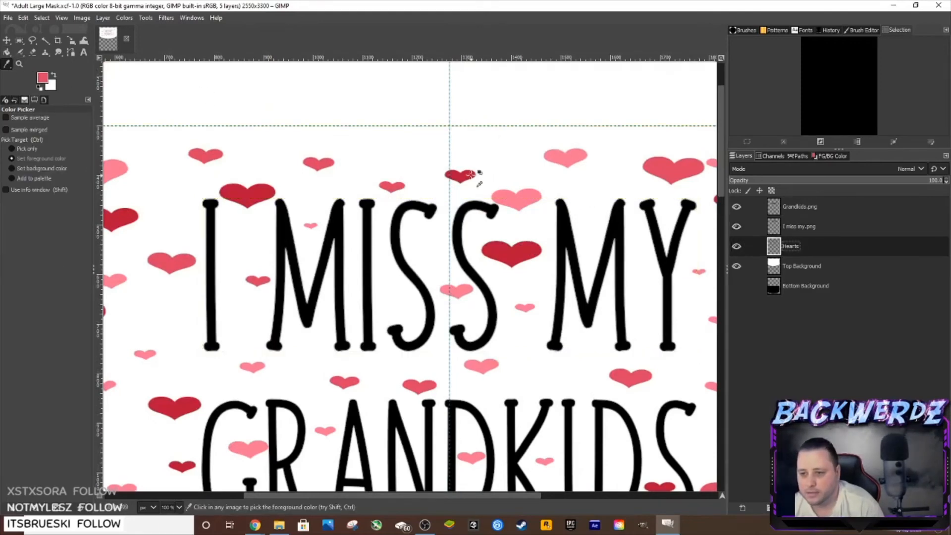
{"action": "left_click", "coordinate": [7, 51]}
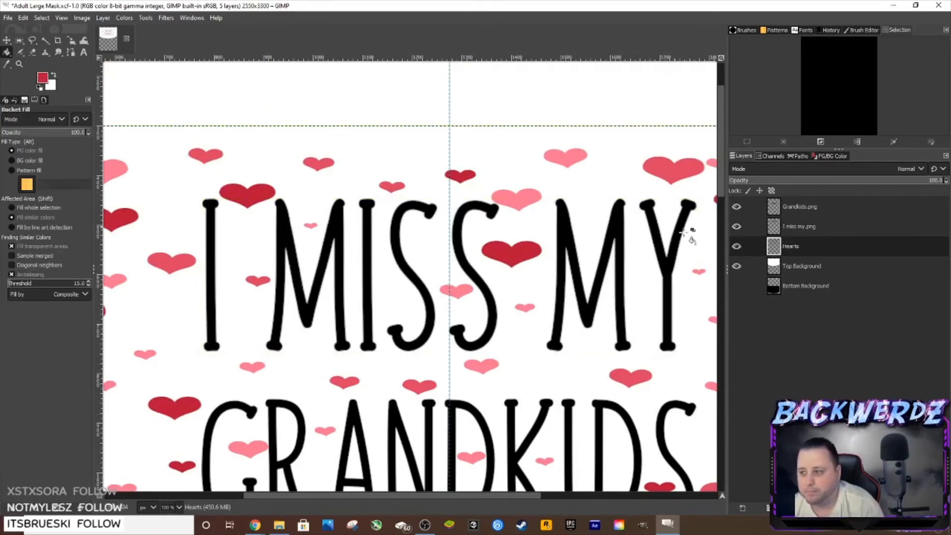
{"action": "left_click", "coordinate": [810, 227]}
{"action": "left_click", "coordinate": [211, 223]}
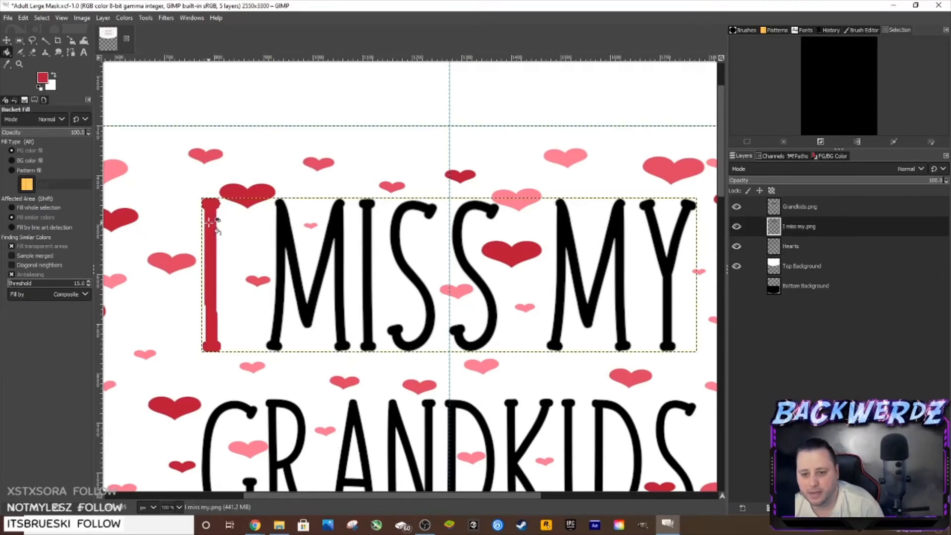
{"action": "left_click", "coordinate": [280, 223]}
{"action": "left_click", "coordinate": [369, 236]}
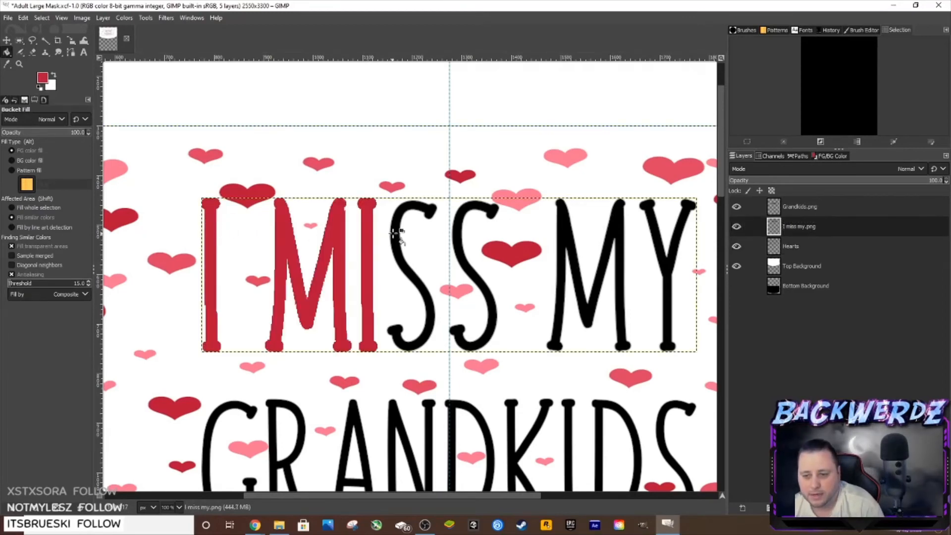
{"action": "left_click", "coordinate": [394, 232]}
{"action": "left_click", "coordinate": [455, 233]}
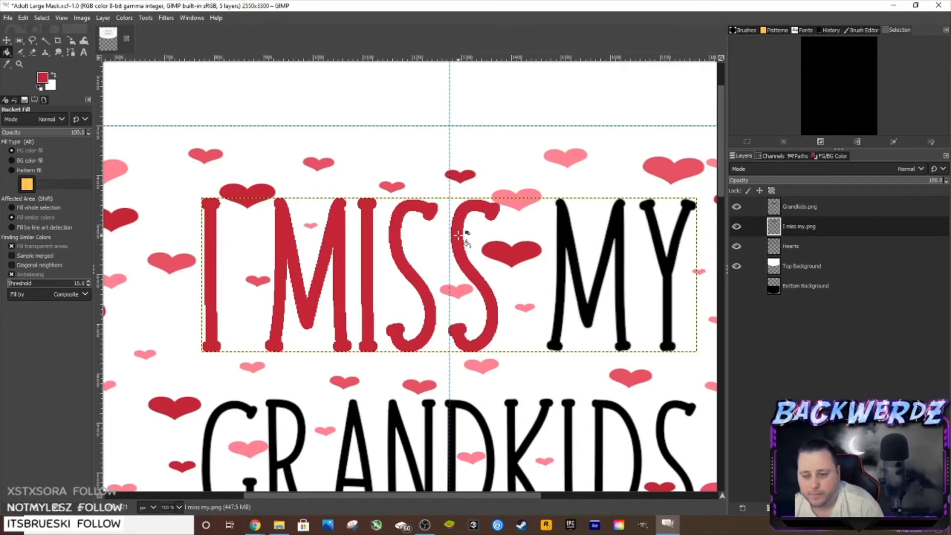
Undo the dark red fills on the I MISS letters and review the whole design.
{"action": "key", "text": "ctrl+z"}
{"action": "key", "text": "ctrl+z"}
{"action": "key", "text": "ctrl+z"}
{"action": "key", "text": "ctrl+z"}
{"action": "key", "text": "ctrl+z"}
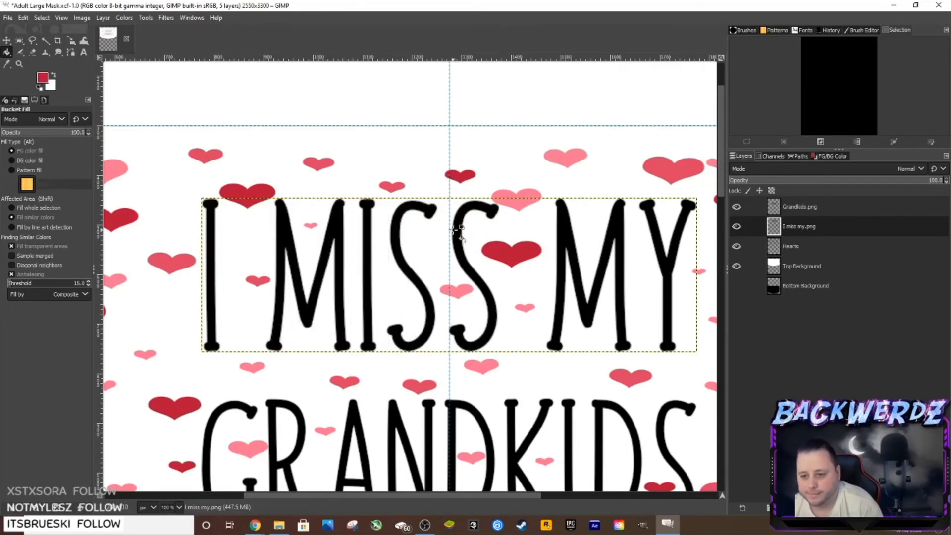
{"action": "scroll", "coordinate": [460, 237], "scroll_direction": "down", "scroll_amount": 5}
{"action": "scroll", "coordinate": [460, 238], "scroll_direction": "up", "scroll_amount": 1}
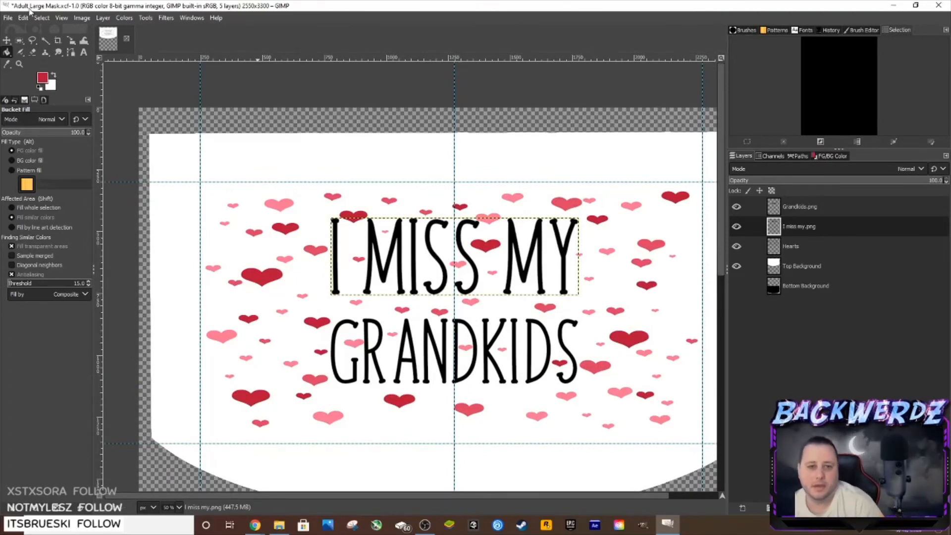
Save the design as I Miss My Grandkids 2.xcf in the customer's grandma folder inside Designed Masks.
{"action": "left_click", "coordinate": [8, 18]}
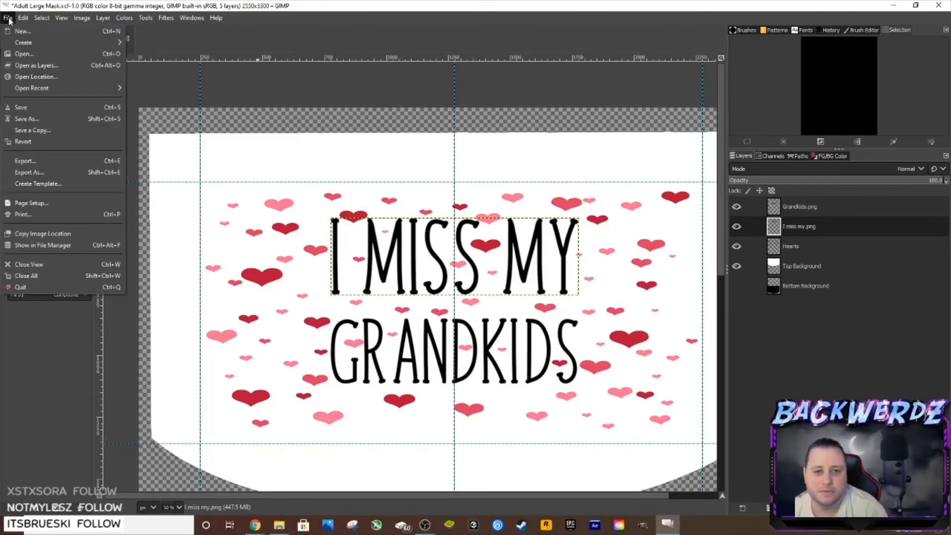
{"action": "left_click", "coordinate": [49, 119]}
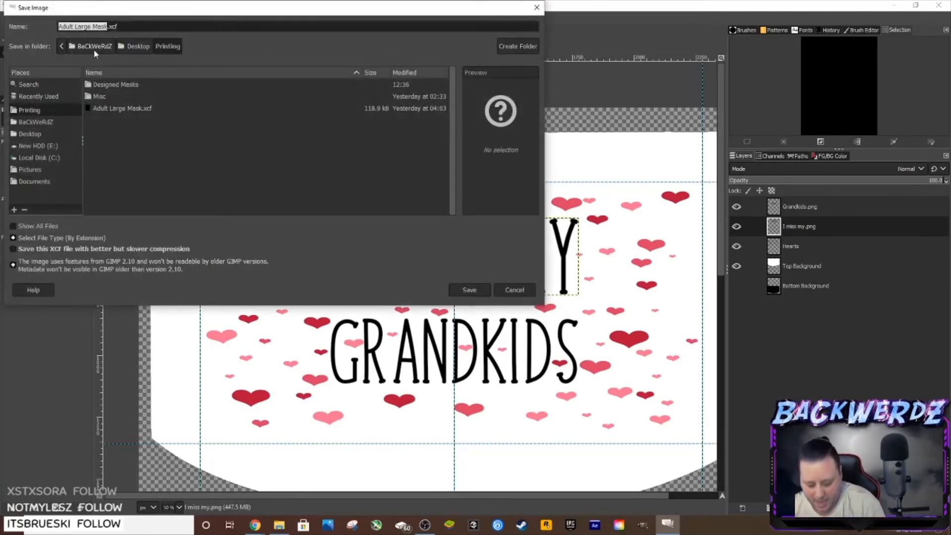
{"action": "type", "text": "I Miss My Grandkids"}
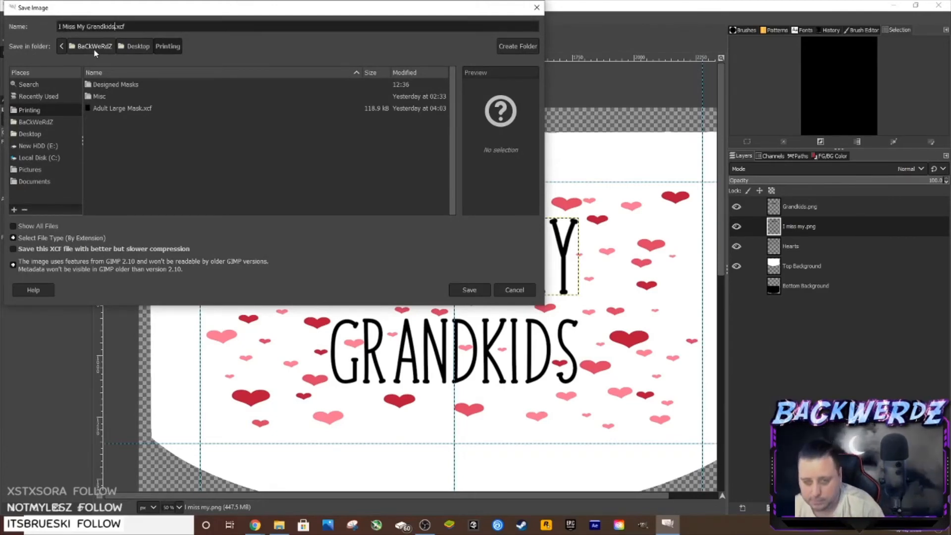
{"action": "double_click", "coordinate": [97, 85]}
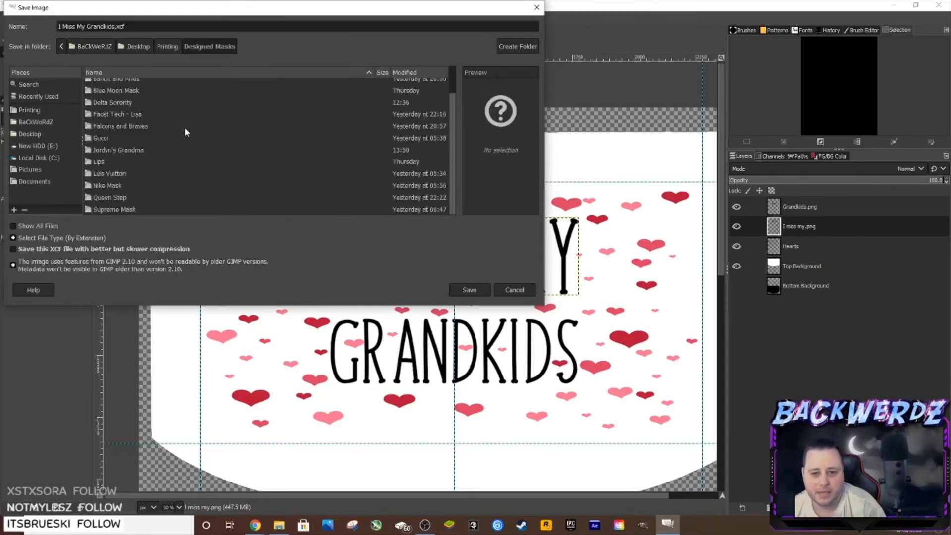
{"action": "double_click", "coordinate": [126, 149]}
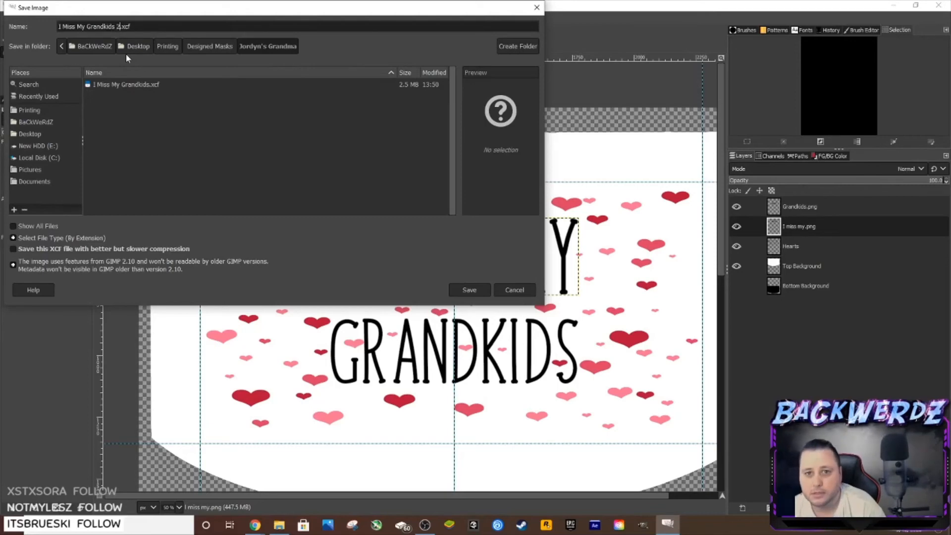
{"action": "left_click", "coordinate": [473, 292]}
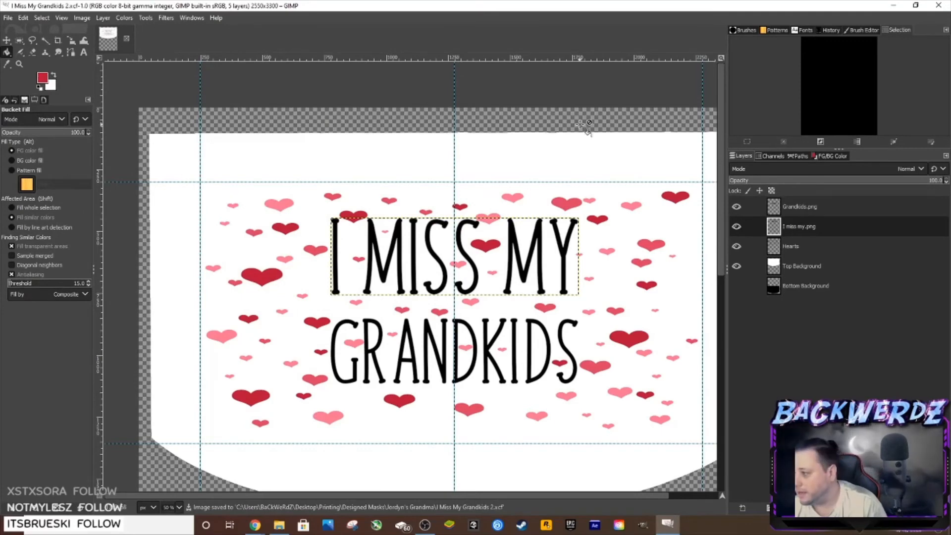
Flip the whole image horizontally and save the file.
{"action": "scroll", "coordinate": [377, 492], "scroll_direction": "right", "scroll_amount": 2}
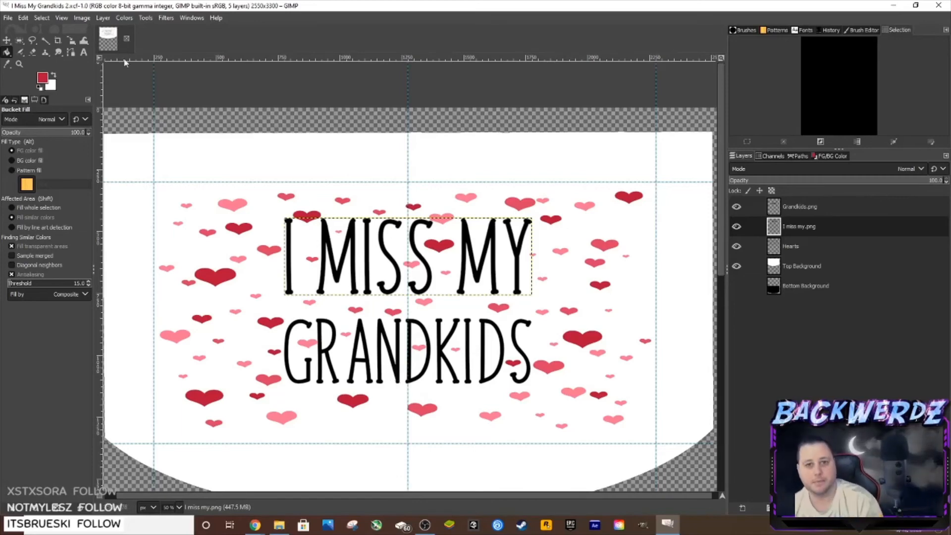
{"action": "left_click", "coordinate": [102, 18]}
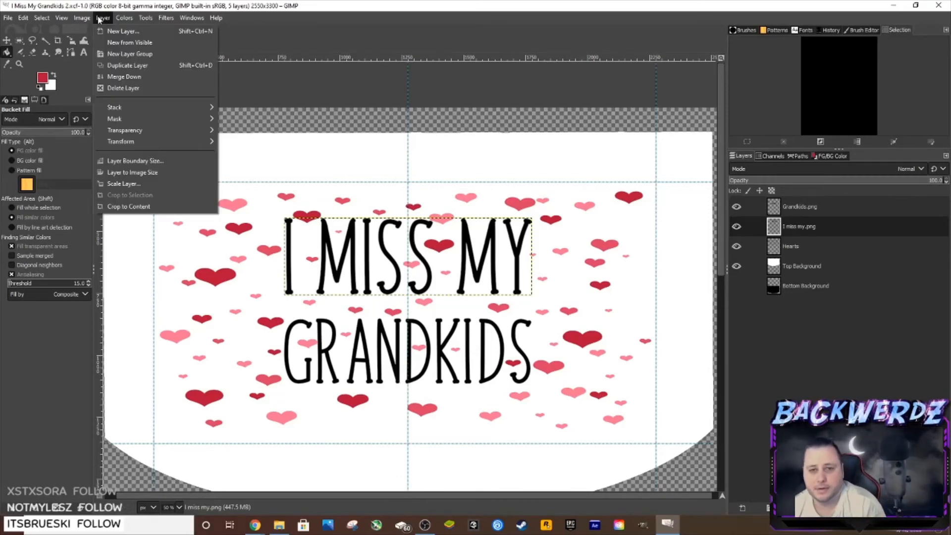
{"action": "mouse_move", "coordinate": [82, 19]}
{"action": "mouse_move", "coordinate": [108, 92]}
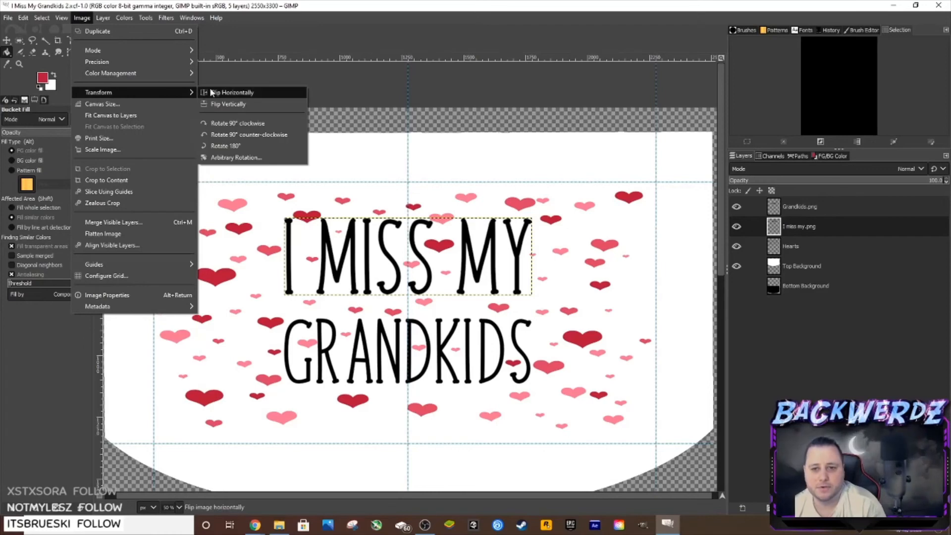
{"action": "left_click", "coordinate": [222, 92]}
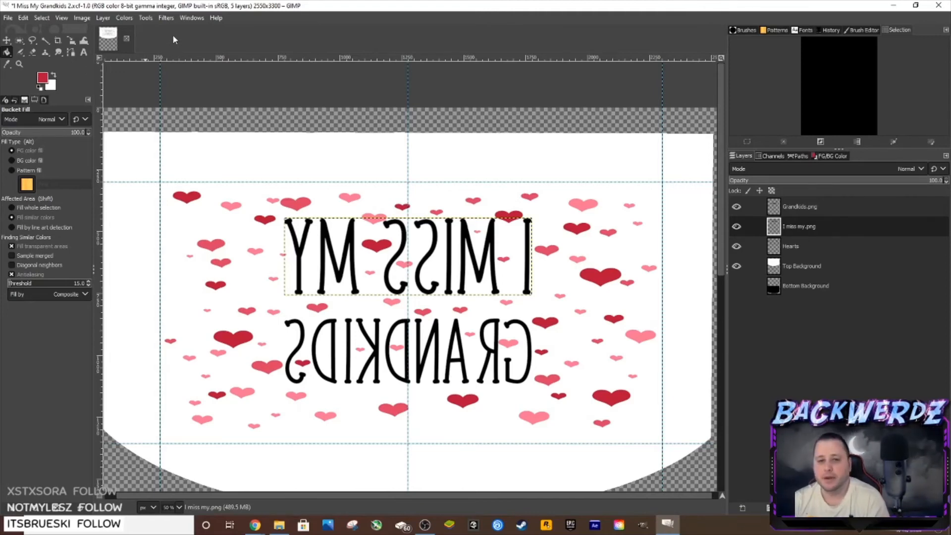
{"action": "left_click", "coordinate": [12, 18]}
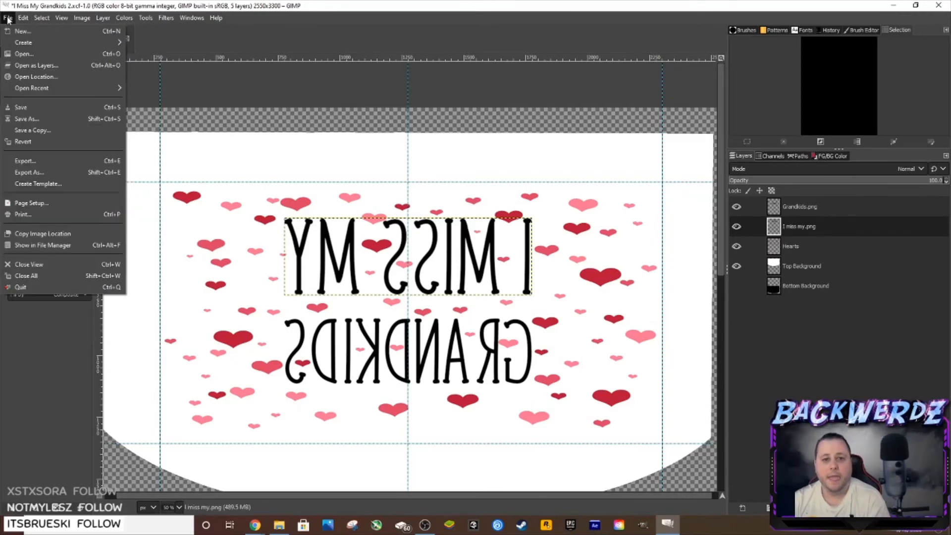
{"action": "left_click", "coordinate": [22, 107]}
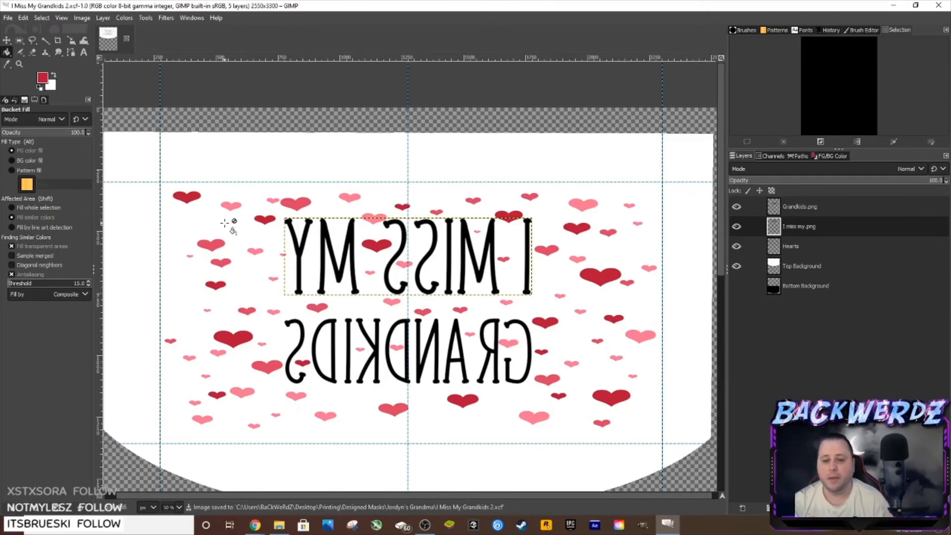
Make the Bottom Background layer visible.
{"action": "scroll", "coordinate": [240, 238], "scroll_direction": "down", "scroll_amount": 3}
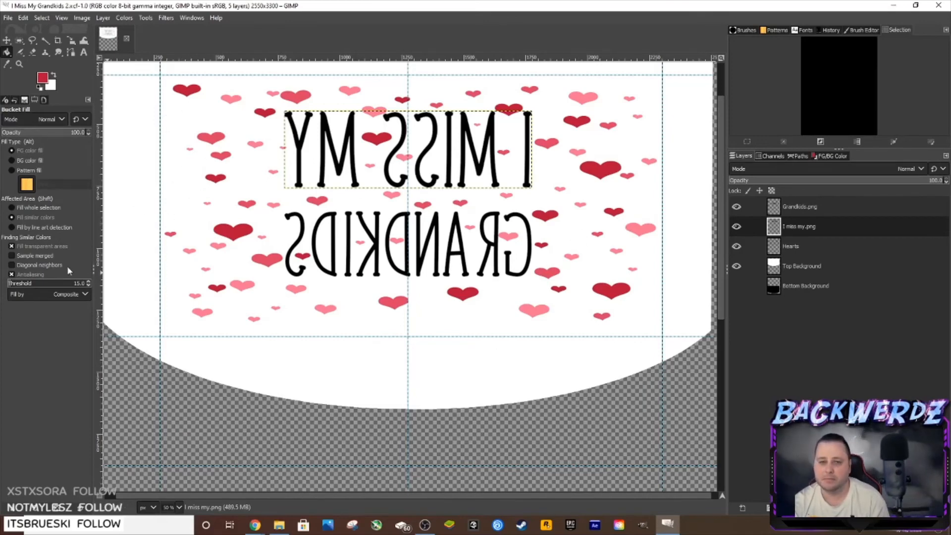
{"action": "scroll", "coordinate": [268, 218], "scroll_direction": "up", "scroll_amount": 2}
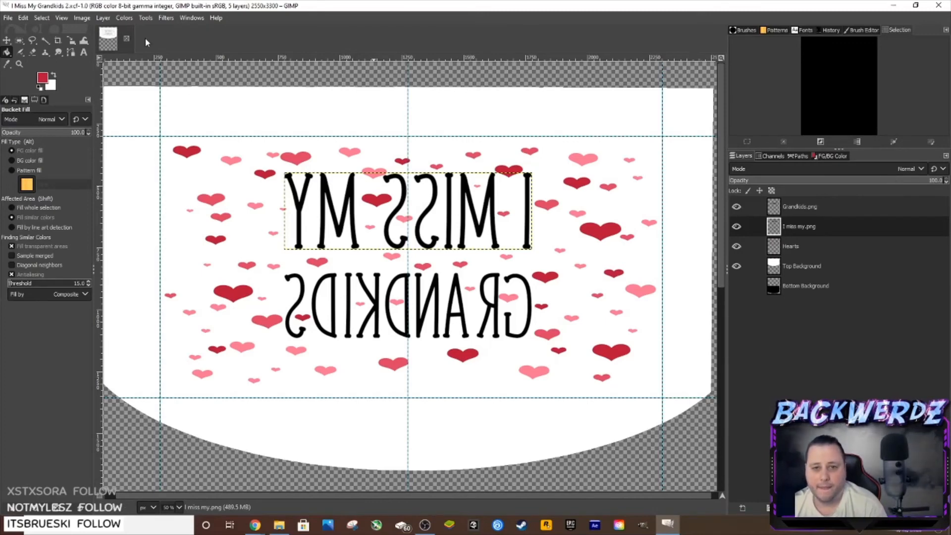
{"action": "scroll", "coordinate": [218, 186], "scroll_direction": "down", "scroll_amount": 8}
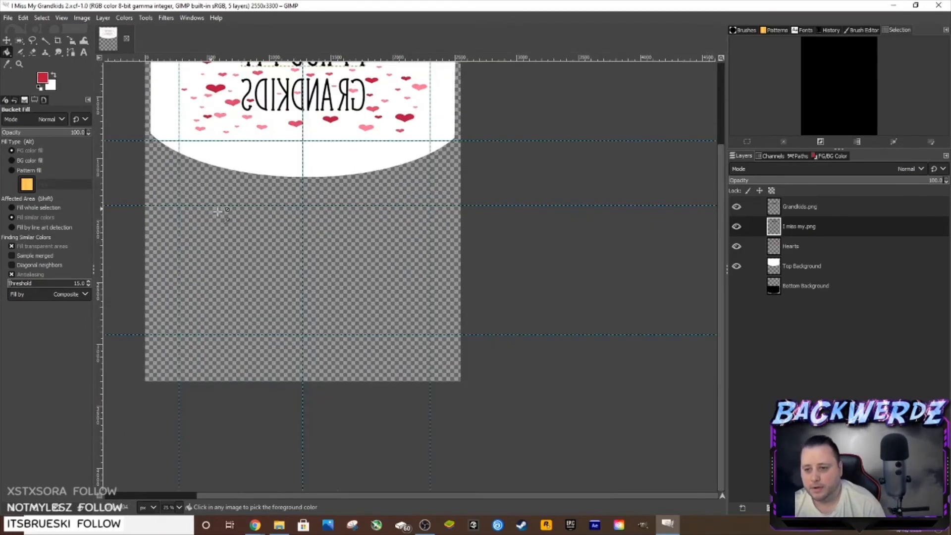
{"action": "scroll", "coordinate": [212, 213], "scroll_direction": "down", "scroll_amount": 2, "text": "ctrl"}
{"action": "left_click", "coordinate": [737, 285]}
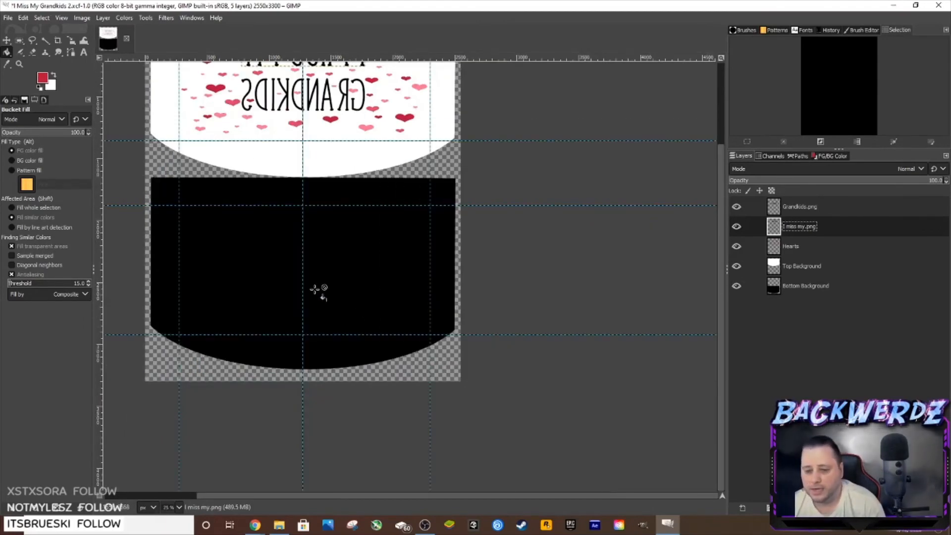
{"action": "scroll", "coordinate": [166, 247], "scroll_direction": "up", "scroll_amount": 1, "text": "ctrl"}
Add Falcons Logo.png from the Falcons and Braves folder in Designed Masks as a new layer over the black lower mask.
{"action": "left_click", "coordinate": [279, 525]}
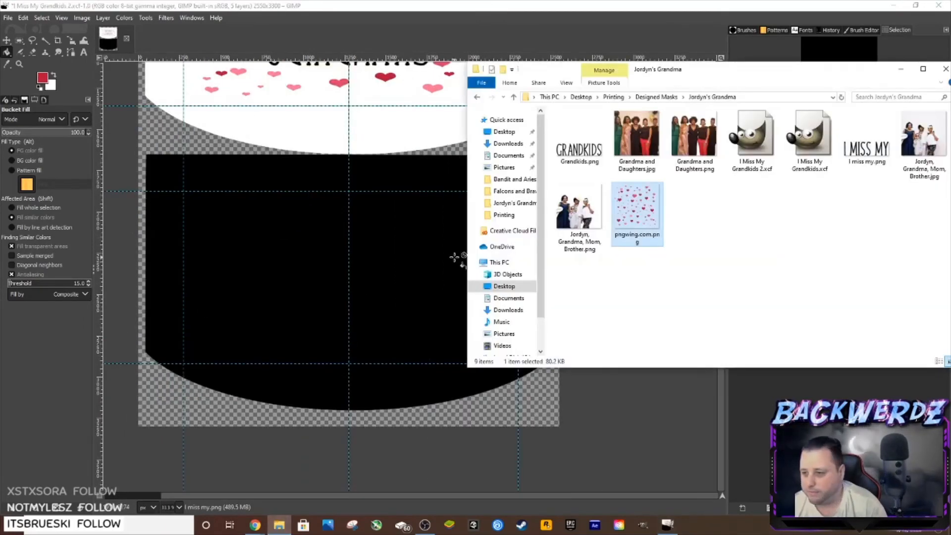
{"action": "left_click", "coordinate": [507, 132]}
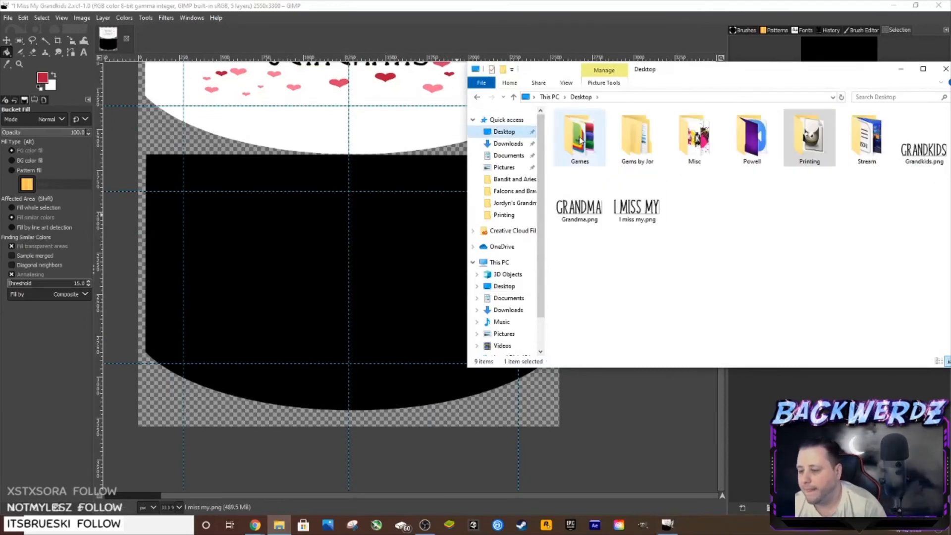
{"action": "double_click", "coordinate": [810, 137]}
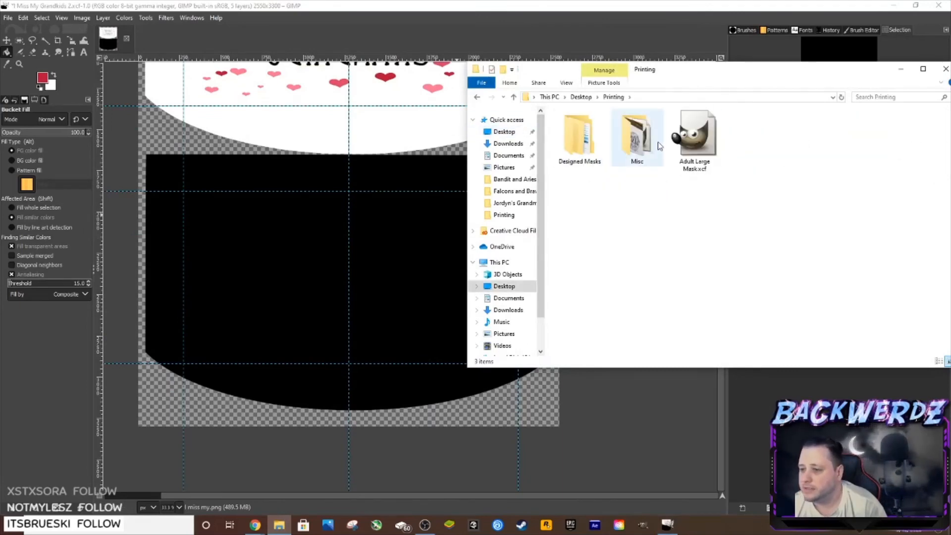
{"action": "double_click", "coordinate": [579, 134]}
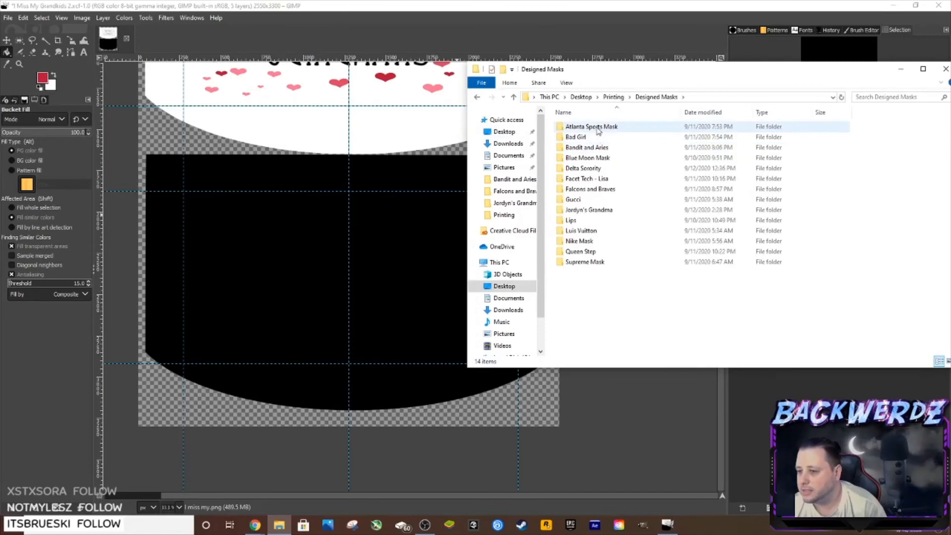
{"action": "left_click", "coordinate": [597, 129]}
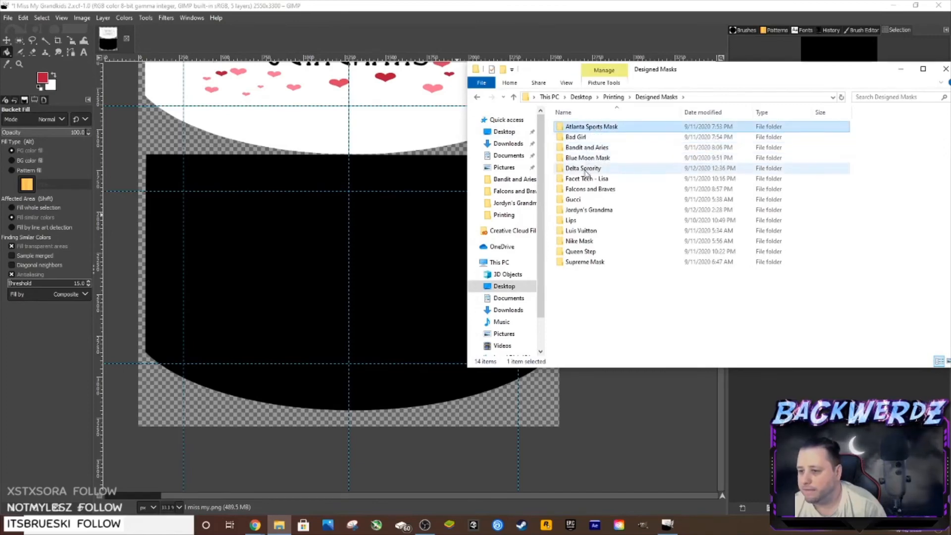
{"action": "double_click", "coordinate": [586, 190]}
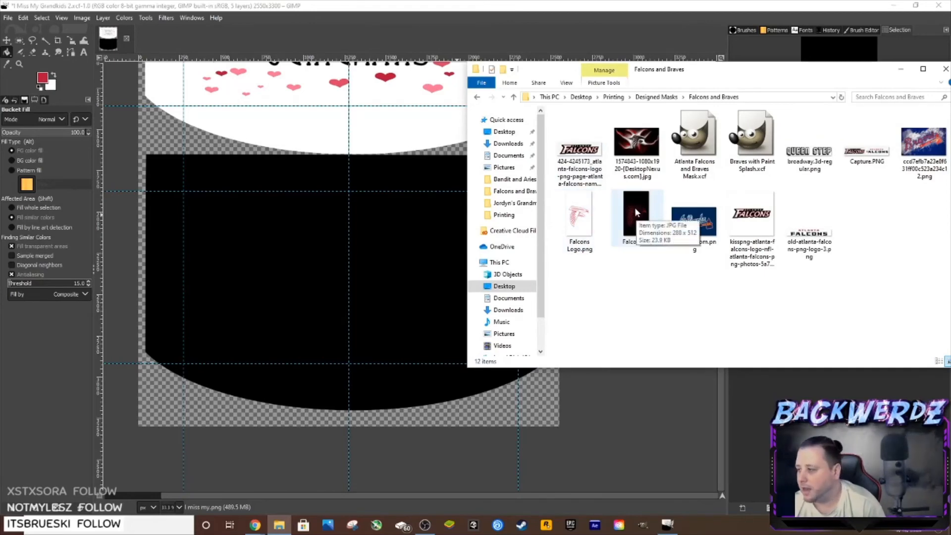
{"action": "left_click_drag", "start_coordinate": [580, 220], "coordinate": [285, 223]}
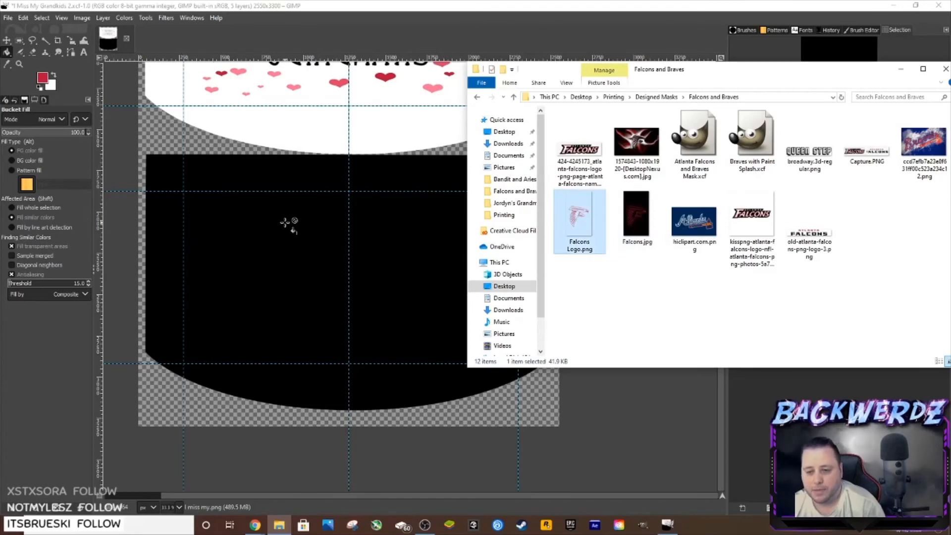
{"action": "key", "text": "1"}
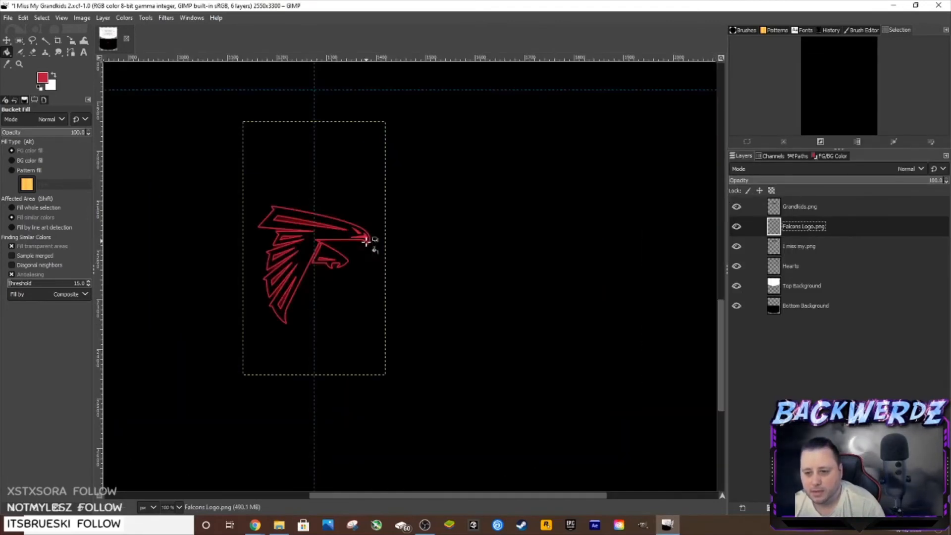
{"action": "scroll", "coordinate": [227, 227], "scroll_direction": "down", "scroll_amount": 3, "text": "ctrl"}
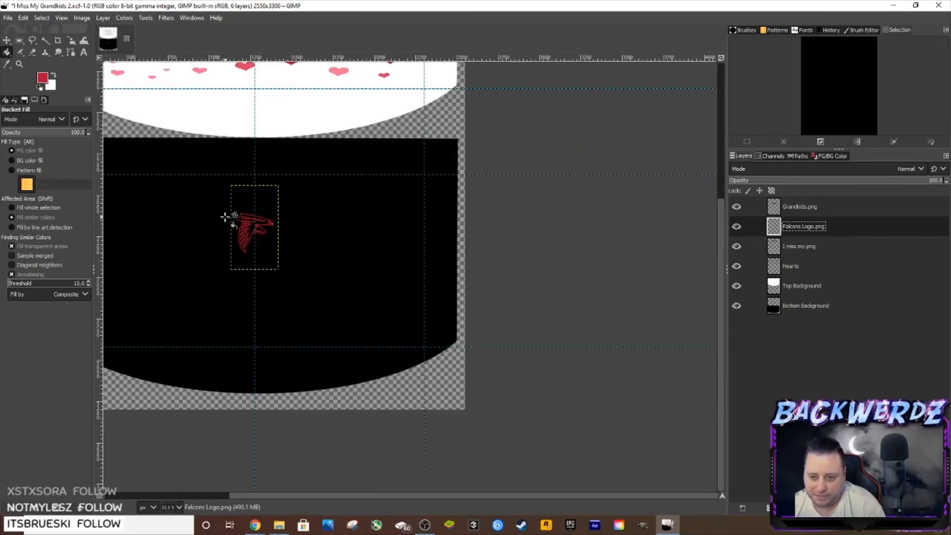
{"action": "left_click", "coordinate": [265, 219]}
{"action": "key", "text": "ctrl+z"}
{"action": "key", "text": "ctrl+z"}
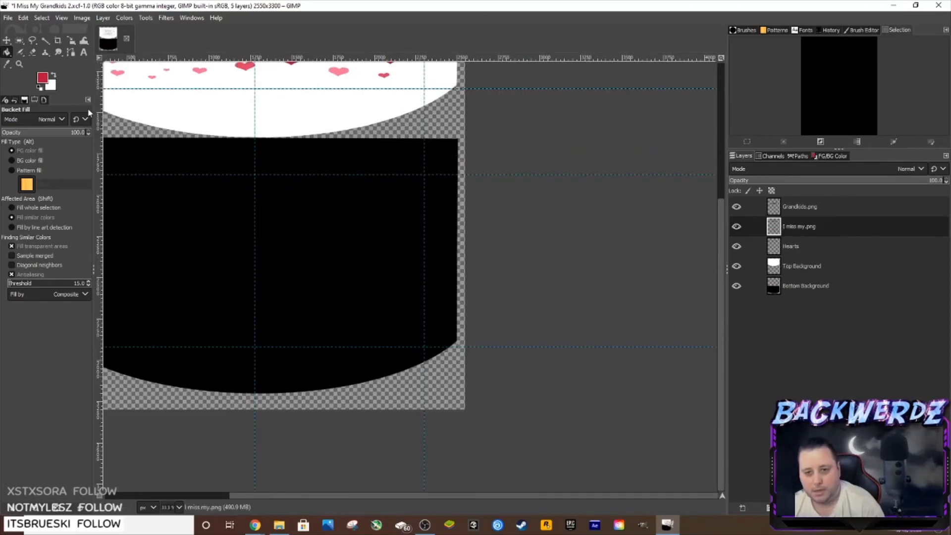
{"action": "key", "text": "ctrl+y"}
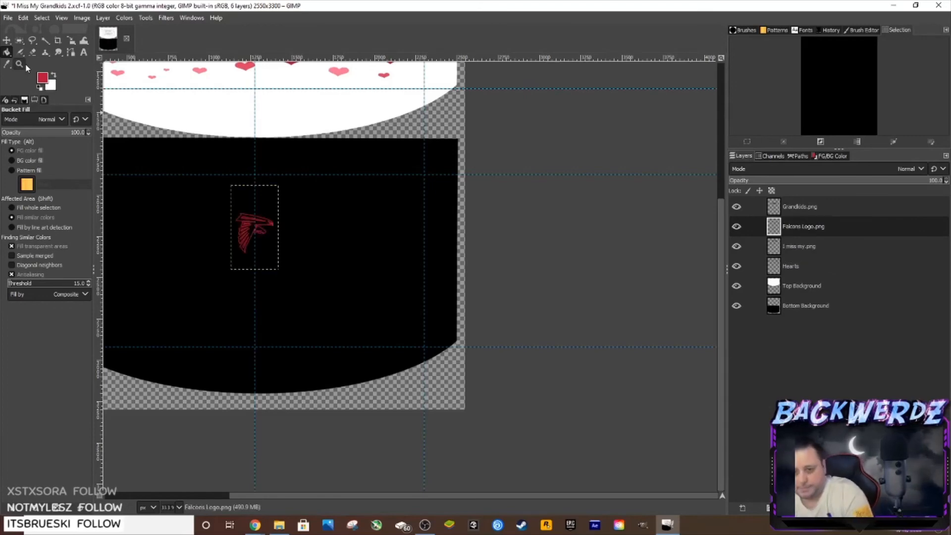
Move the Falcons Logo.png layer to the upper area of the black mask's left half.
{"action": "left_click", "coordinate": [7, 43]}
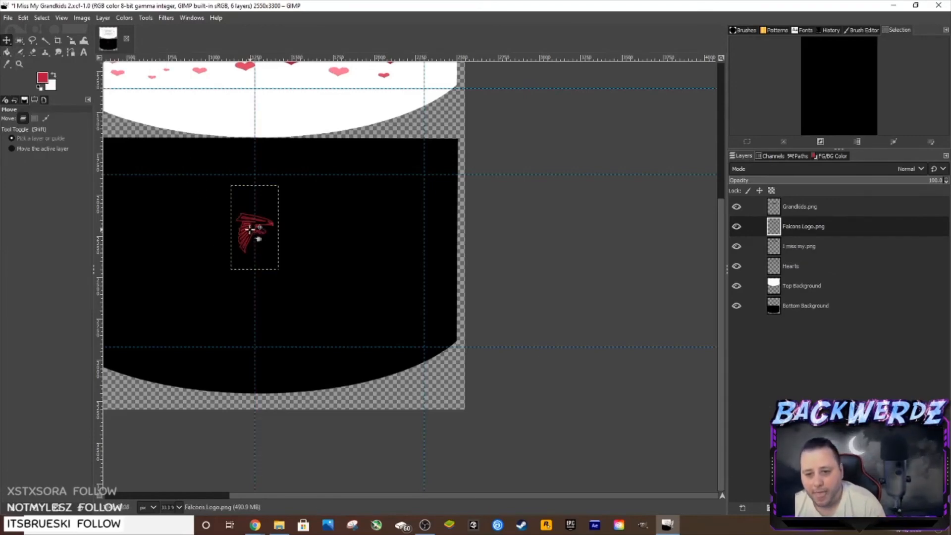
{"action": "left_click_drag", "start_coordinate": [251, 227], "coordinate": [53, 231]}
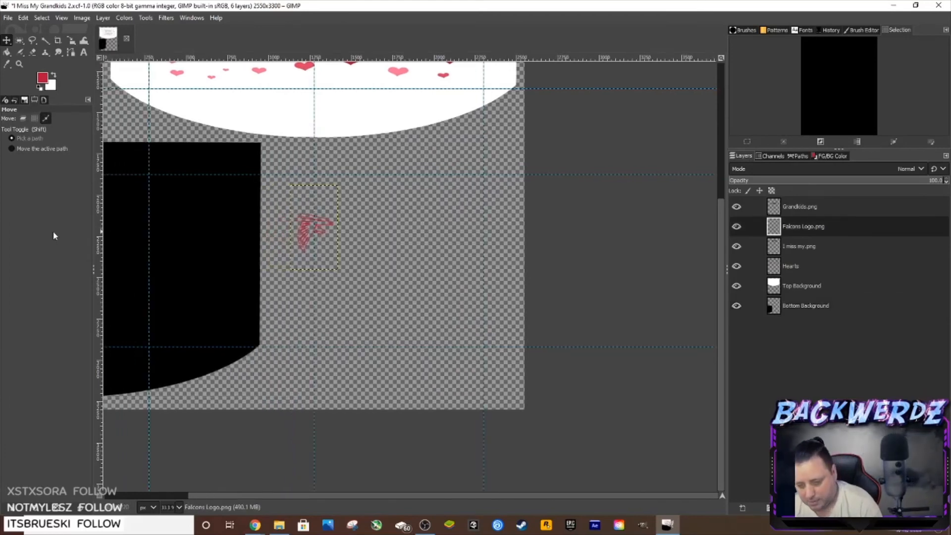
{"action": "key", "text": "ctrl+z"}
{"action": "key", "text": "1"}
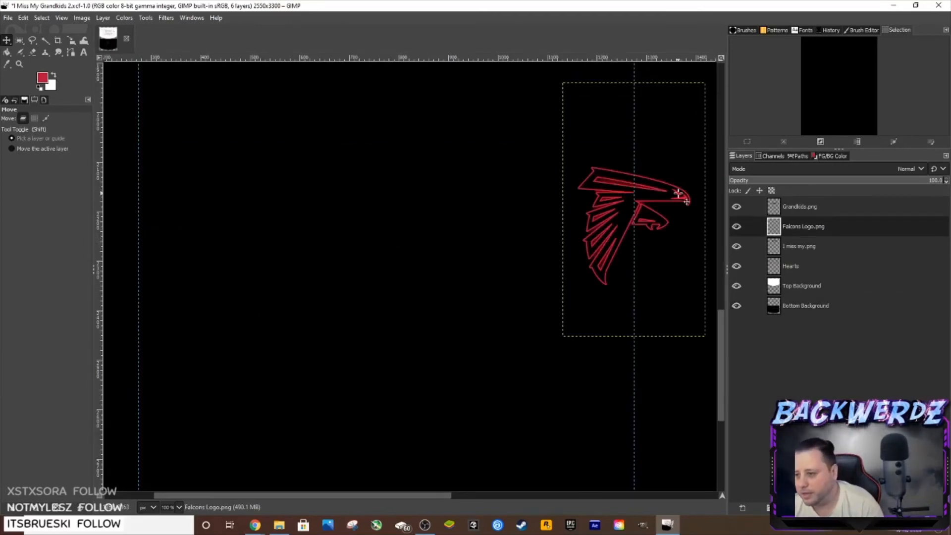
{"action": "left_click_drag", "start_coordinate": [686, 198], "coordinate": [437, 185]}
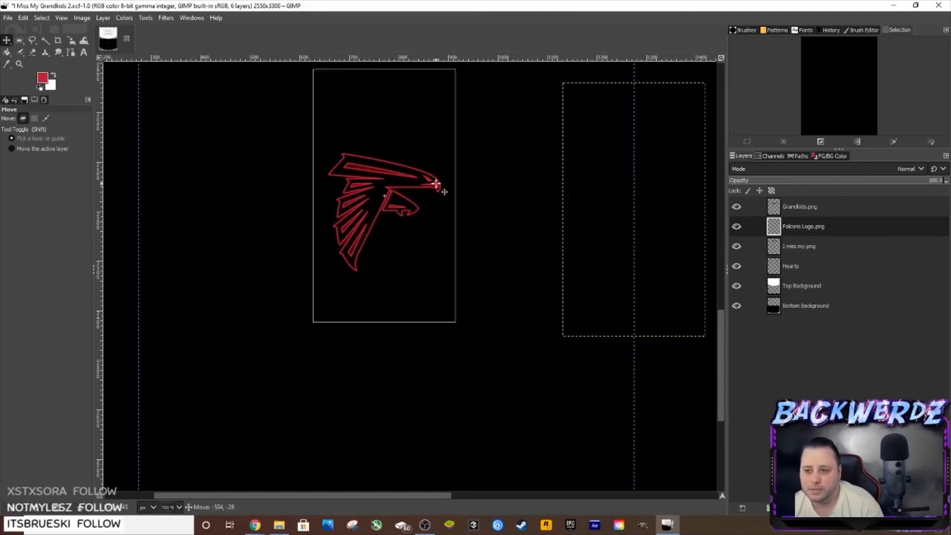
{"action": "left_click_drag", "start_coordinate": [386, 161], "coordinate": [367, 135]}
Scale the Falcons Logo.png layer to a width of 900 px, keeping its proportions.
{"action": "scroll", "coordinate": [367, 135], "scroll_direction": "down", "scroll_amount": 2}
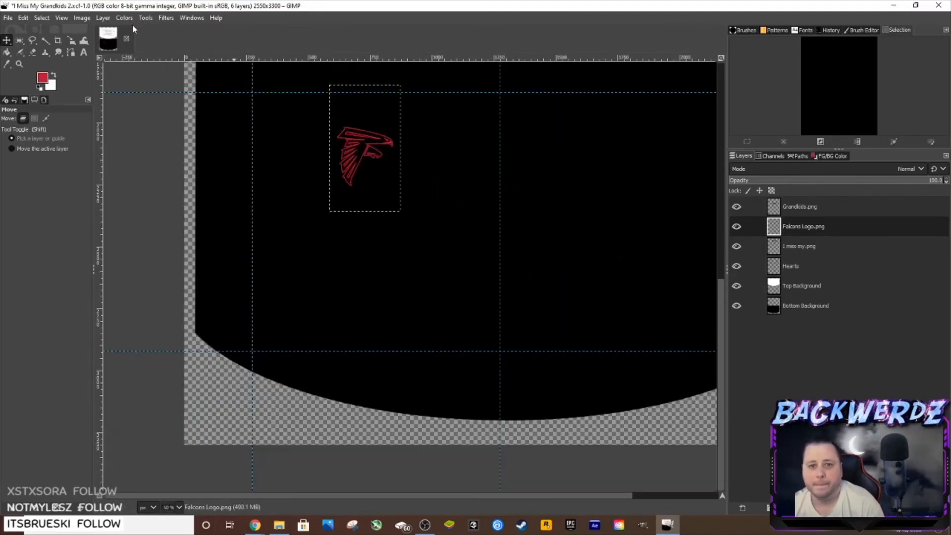
{"action": "left_click", "coordinate": [102, 18]}
{"action": "left_click", "coordinate": [123, 183]}
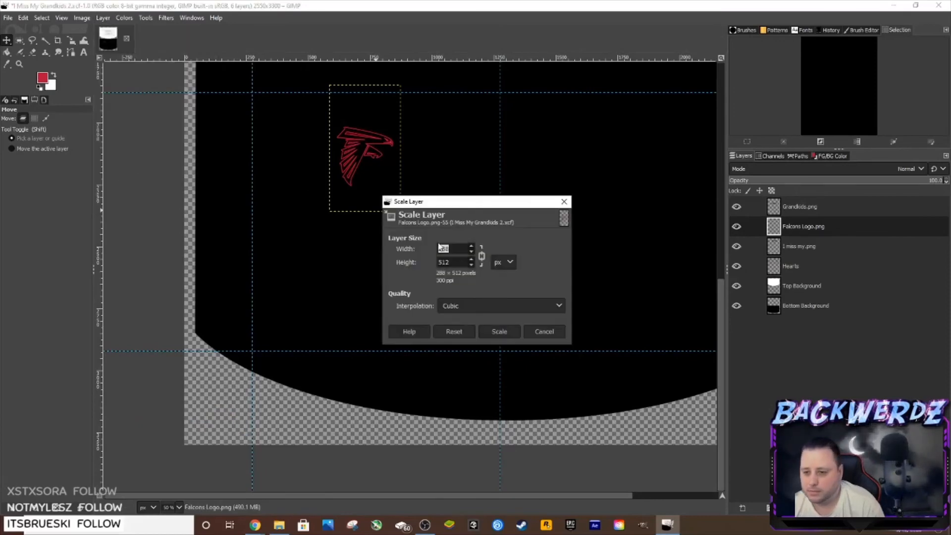
{"action": "type", "text": "900"}
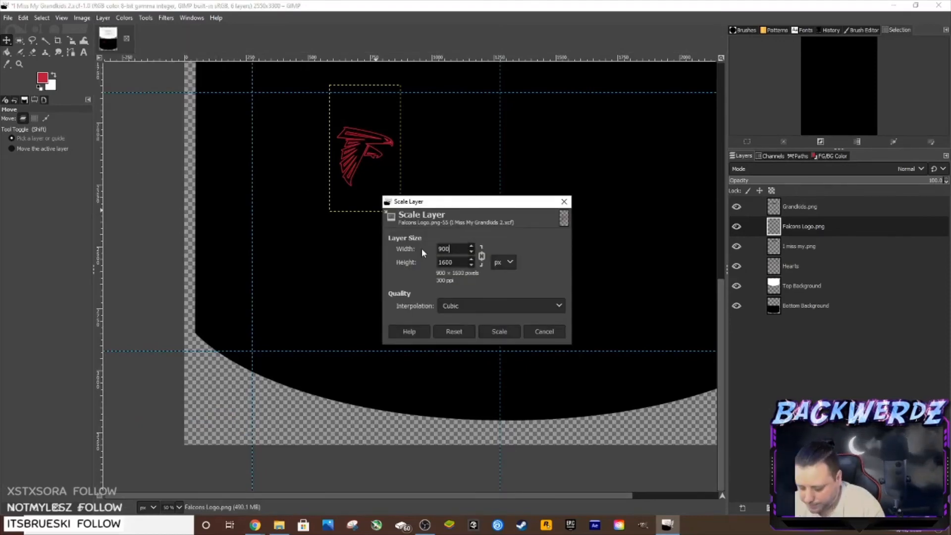
{"action": "left_click", "coordinate": [503, 331]}
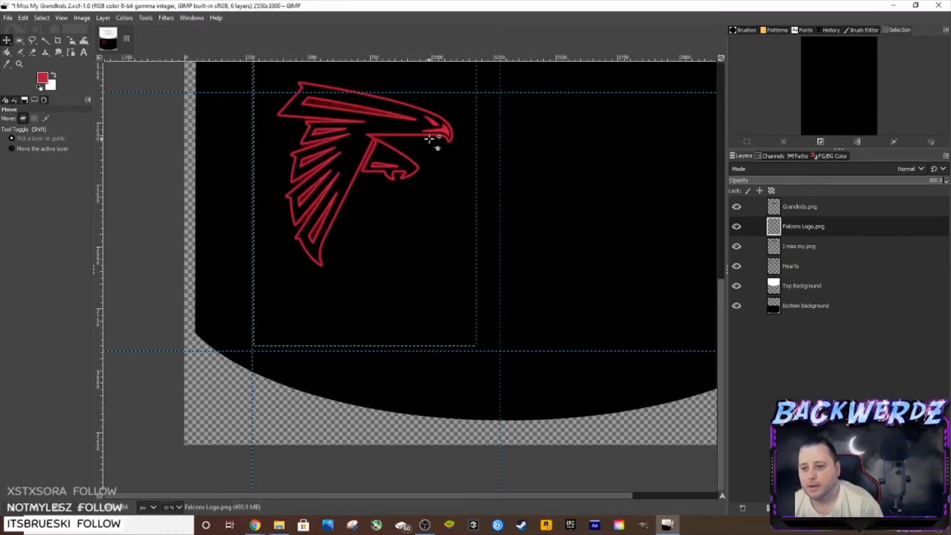
Move the enlarged falcon right and slightly down so its beak just passes the mask's vertical centre guide.
{"action": "left_click_drag", "start_coordinate": [457, 138], "coordinate": [527, 162]}
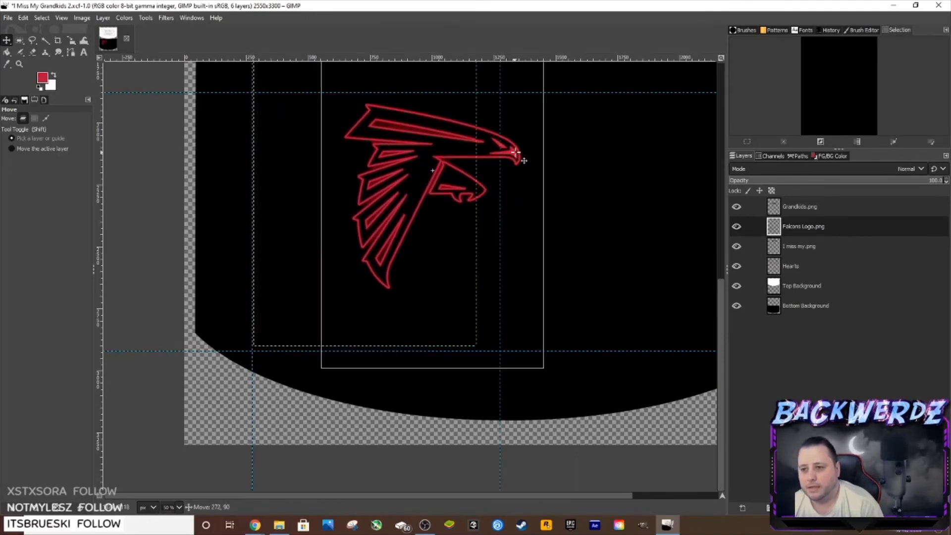
{"action": "scroll", "coordinate": [518, 181], "scroll_direction": "down", "scroll_amount": 1}
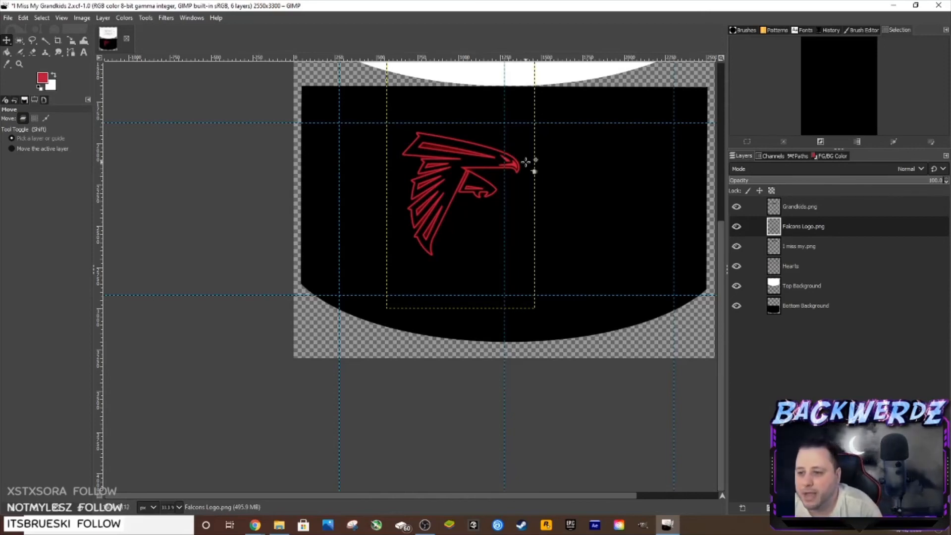
{"action": "scroll", "coordinate": [515, 164], "scroll_direction": "down", "scroll_amount": 1}
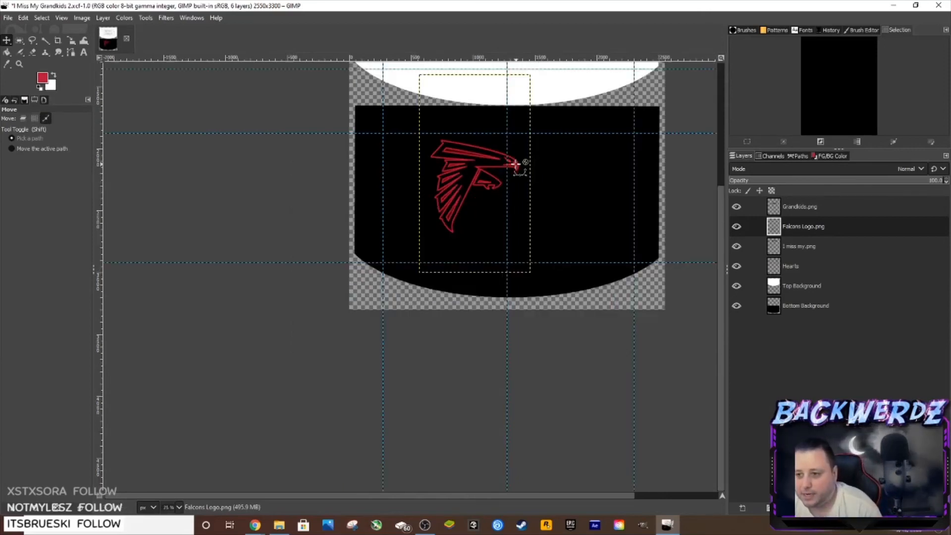
{"action": "scroll", "coordinate": [515, 164], "scroll_direction": "up", "scroll_amount": 1}
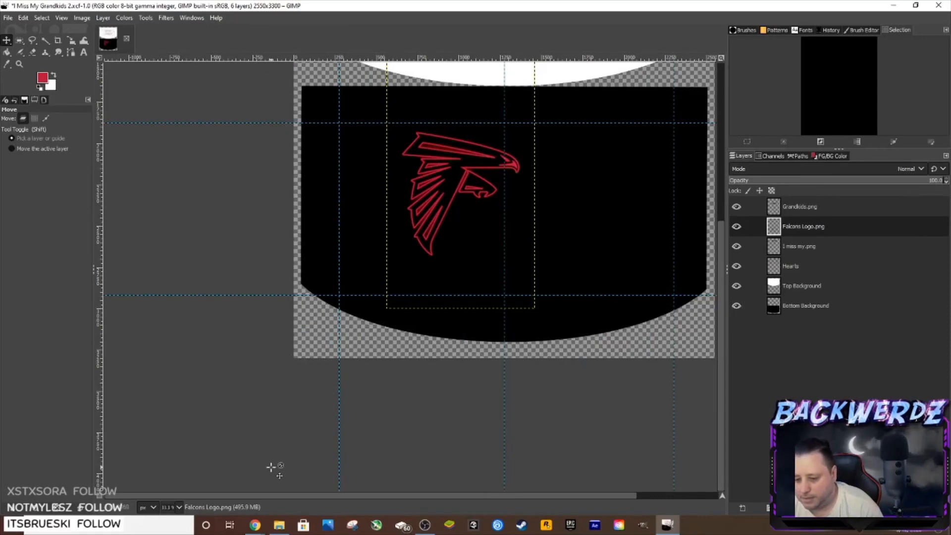
Add the kisspng Atlanta Falcons wordmark image from the same folder as a new layer and shift it slightly down and right.
{"action": "left_click", "coordinate": [281, 527]}
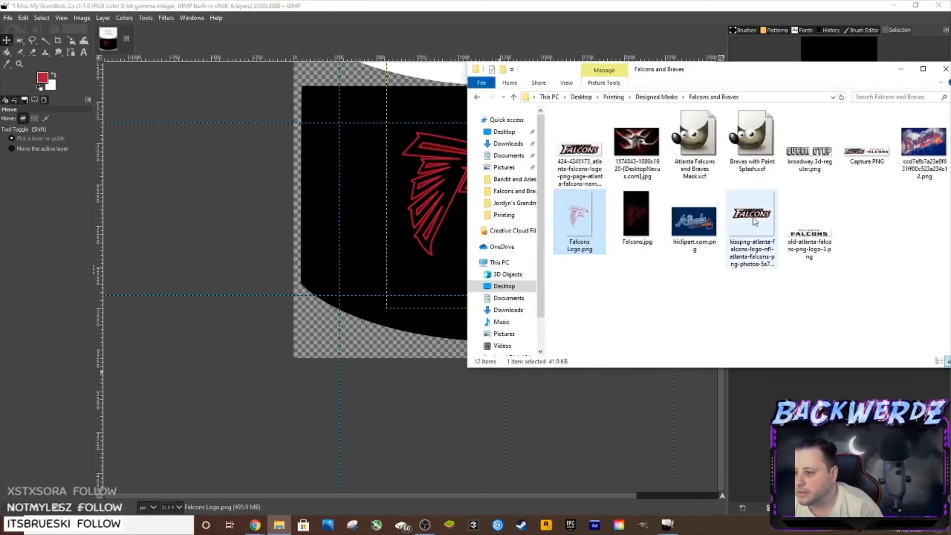
{"action": "left_click_drag", "start_coordinate": [757, 219], "coordinate": [382, 242]}
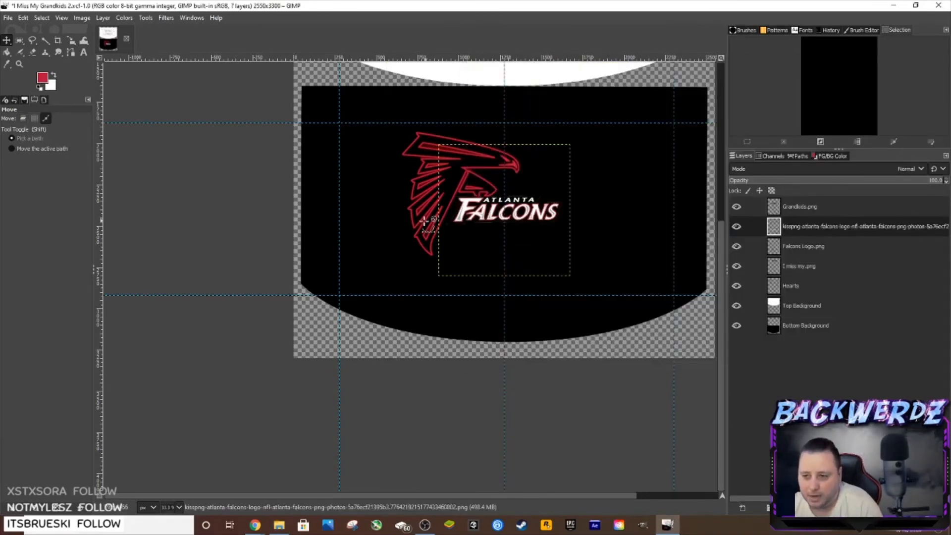
{"action": "scroll", "coordinate": [426, 220], "scroll_direction": "up", "scroll_amount": 1}
{"action": "left_click_drag", "start_coordinate": [594, 183], "coordinate": [606, 213]}
{"action": "scroll", "coordinate": [550, 243], "scroll_direction": "up", "scroll_amount": 2}
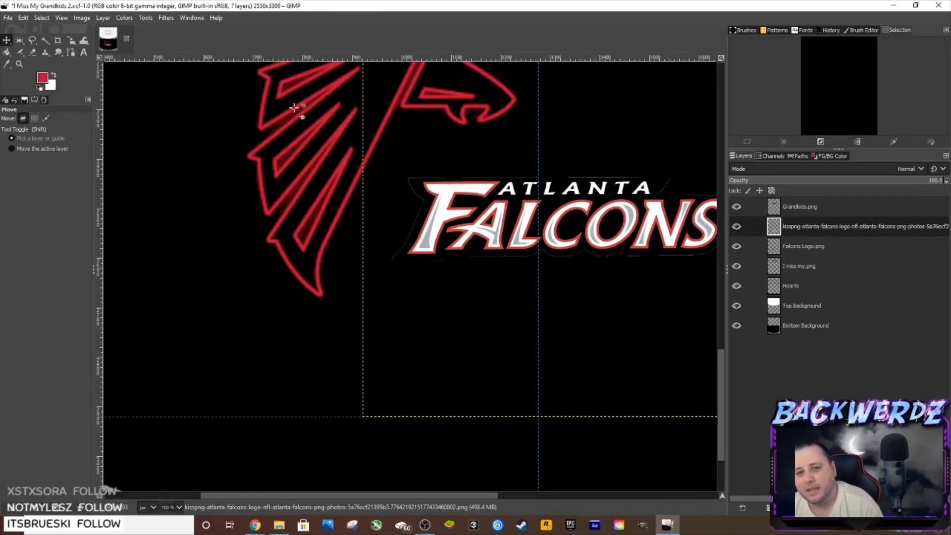
Enlarge the Atlanta Falcons wordmark layer proportionally with Scale Layer.
{"action": "left_click", "coordinate": [103, 17]}
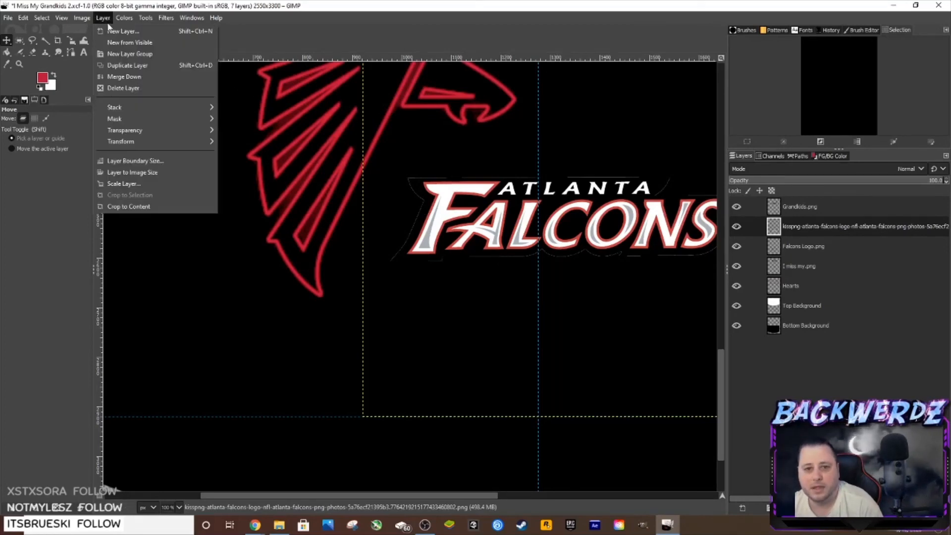
{"action": "left_click", "coordinate": [134, 185]}
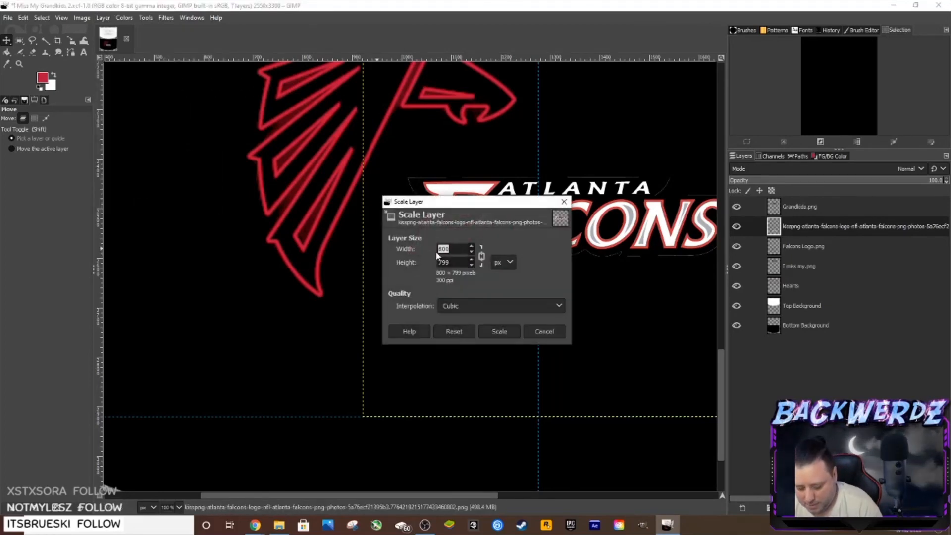
{"action": "left_click", "coordinate": [500, 332]}
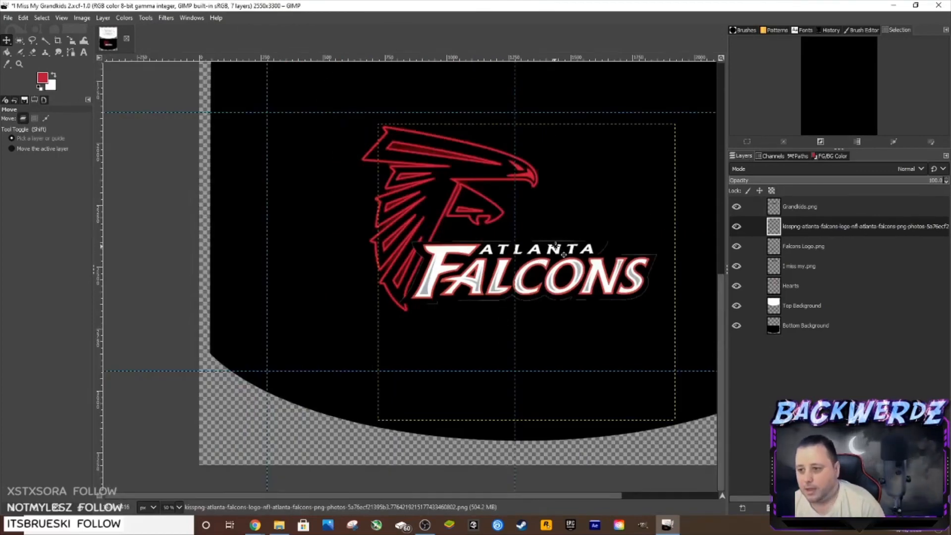
Position the Atlanta Falcons wordmark below the falcon's beak, to the right of its wing tip.
{"action": "left_click_drag", "start_coordinate": [554, 248], "coordinate": [594, 268]}
{"action": "scroll", "coordinate": [597, 270], "scroll_direction": "down", "scroll_amount": 1}
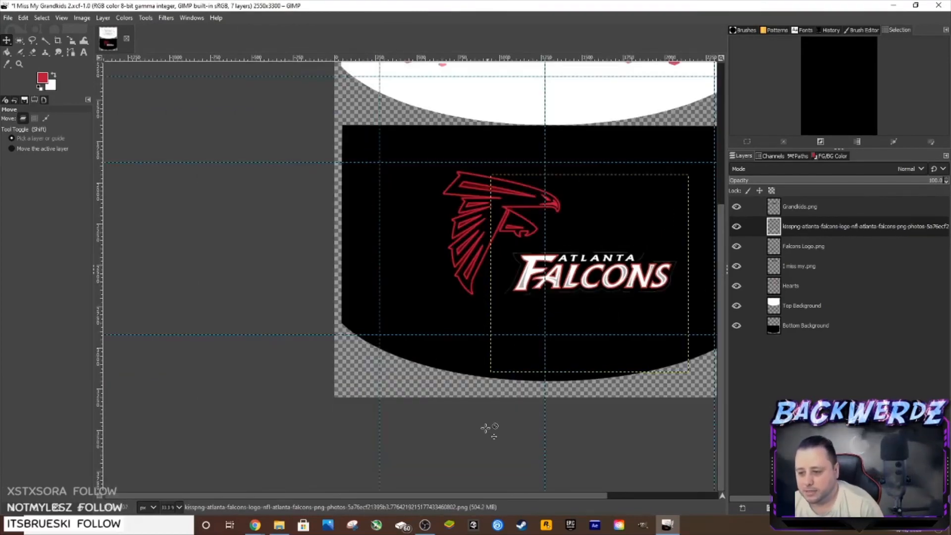
{"action": "scroll", "coordinate": [482, 495], "scroll_direction": "up", "scroll_amount": 1}
{"action": "scroll", "coordinate": [475, 401], "scroll_direction": "down", "scroll_amount": 3}
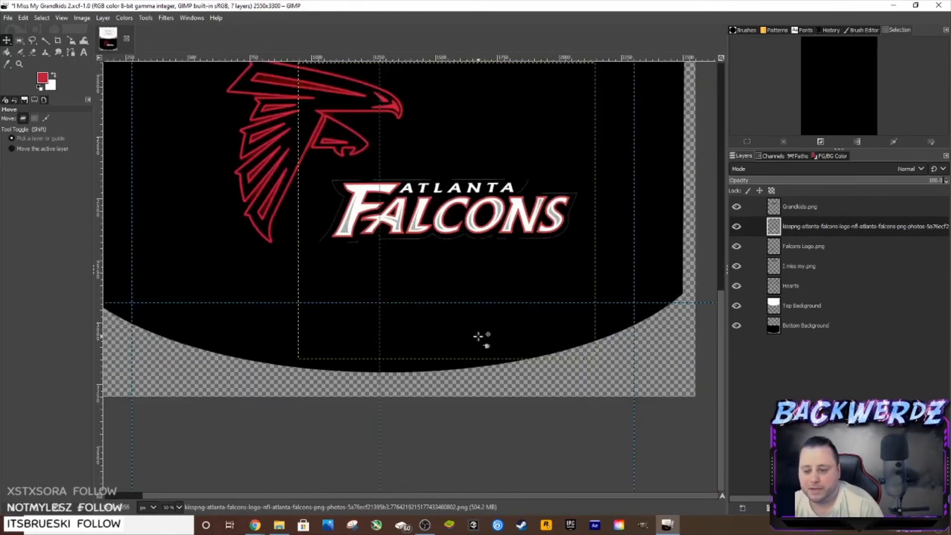
{"action": "scroll", "coordinate": [479, 336], "scroll_direction": "up", "scroll_amount": 3}
{"action": "left_click_drag", "start_coordinate": [458, 298], "coordinate": [461, 291]}
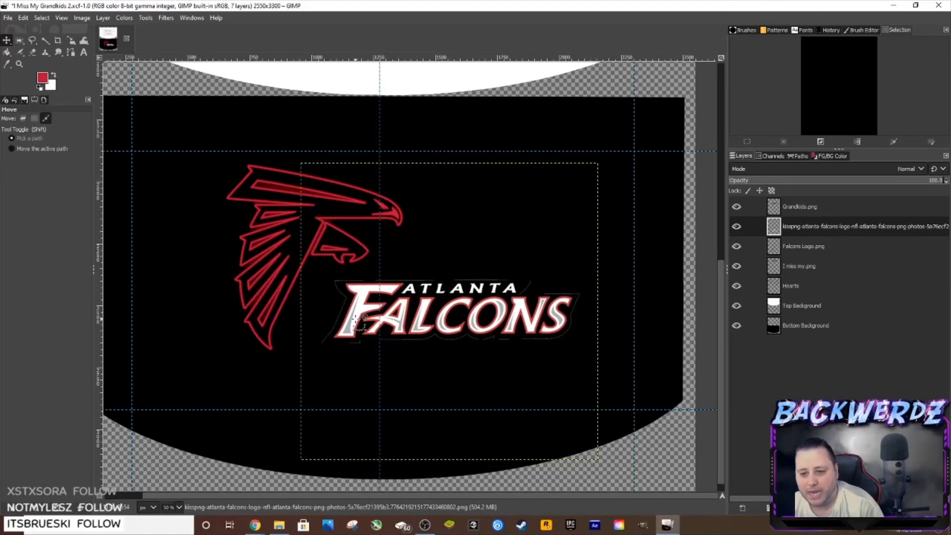
Rename the kisspng Atlanta Falcons wordmark layer as Falcons Text.
{"action": "scroll", "coordinate": [376, 303], "scroll_direction": "up", "scroll_amount": 4}
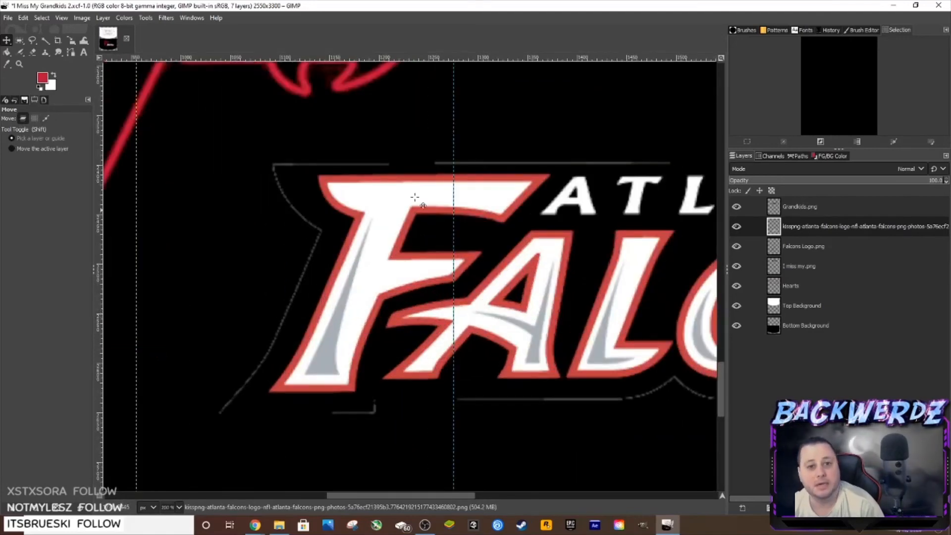
{"action": "double_click", "coordinate": [813, 229]}
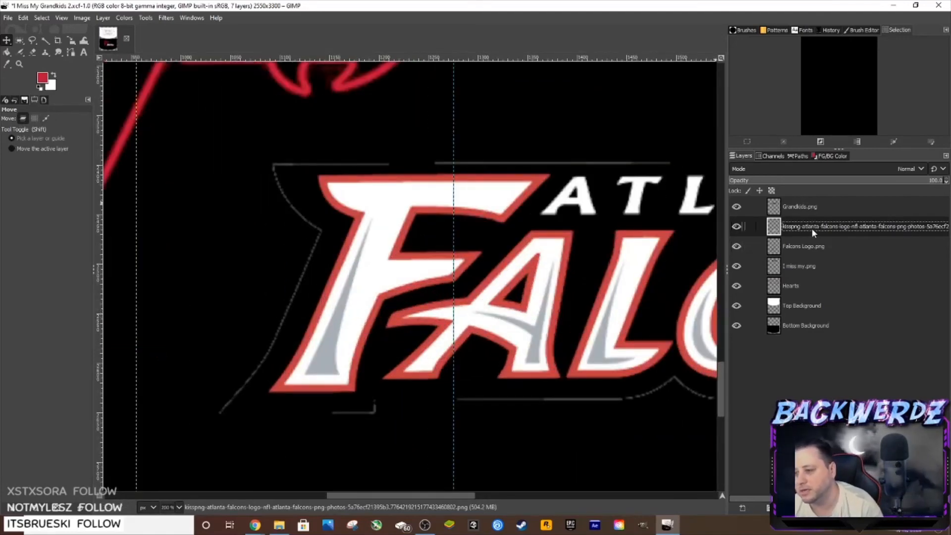
{"action": "type", "text": "Falcvon"}
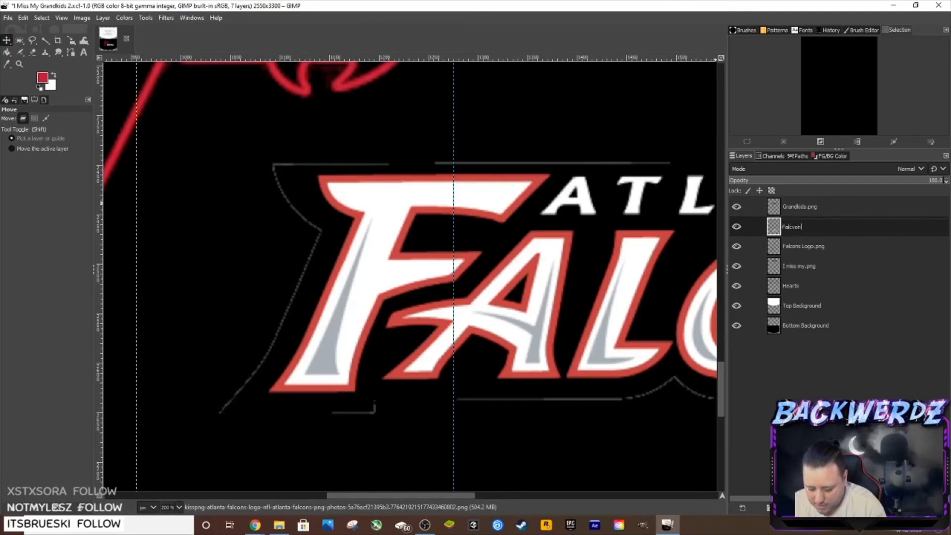
{"action": "type", "text": "s 1"}
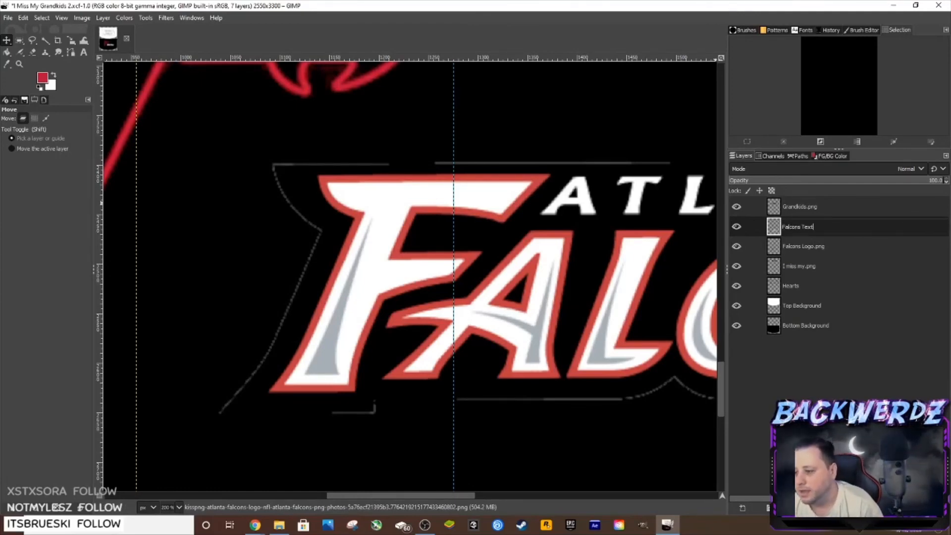
{"action": "key", "text": "Return"}
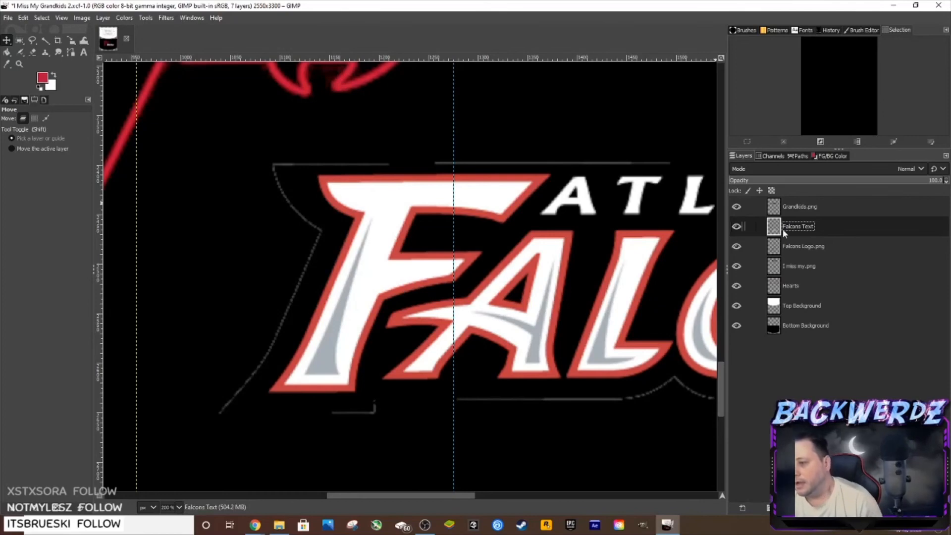
Sample the wordmark's black surround as the foreground colour and set up a 30 px Paintbrush, undoing the oversized test dab.
{"action": "left_click", "coordinate": [6, 65]}
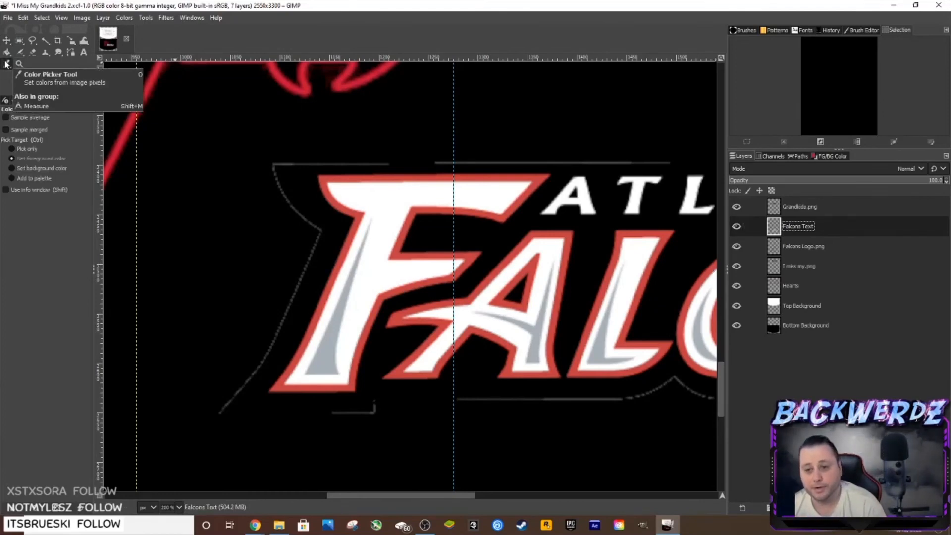
{"action": "left_click", "coordinate": [305, 184]}
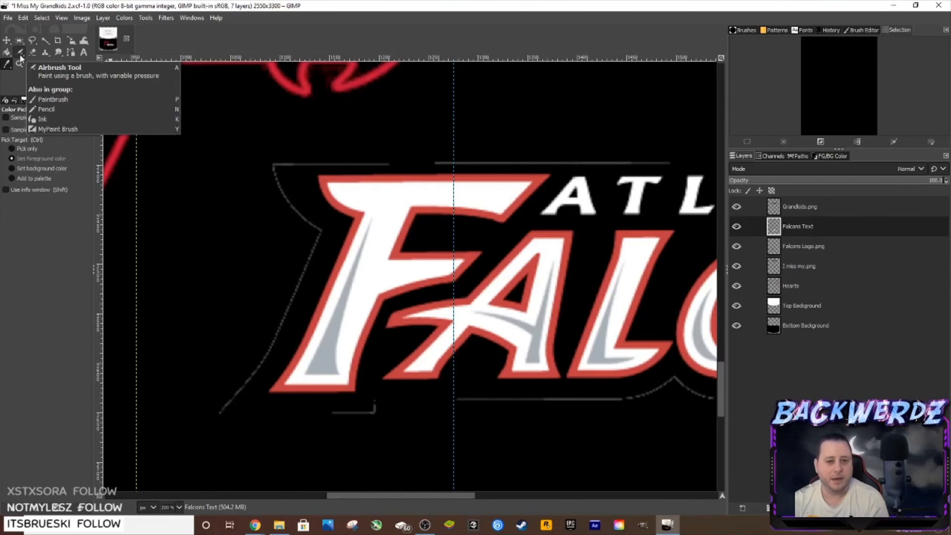
{"action": "right_click", "coordinate": [23, 57]}
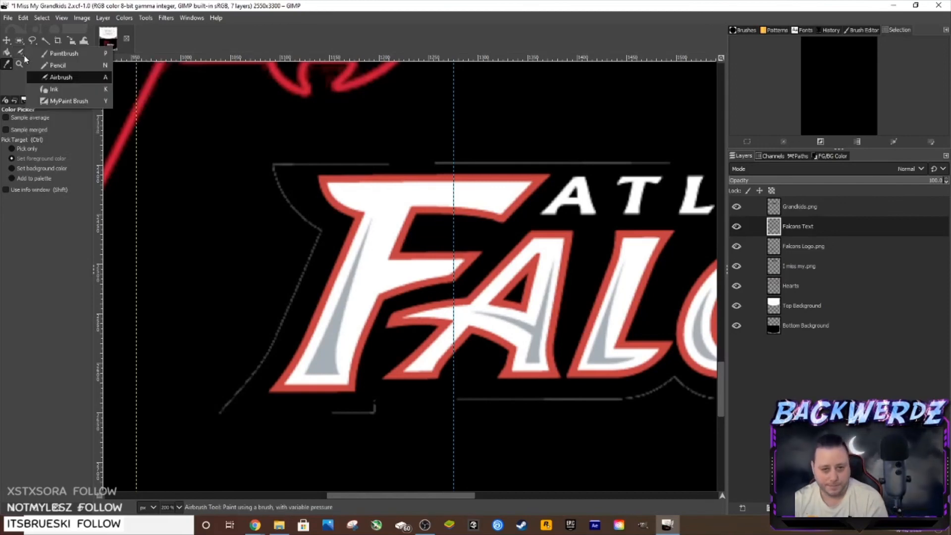
{"action": "left_click", "coordinate": [61, 53]}
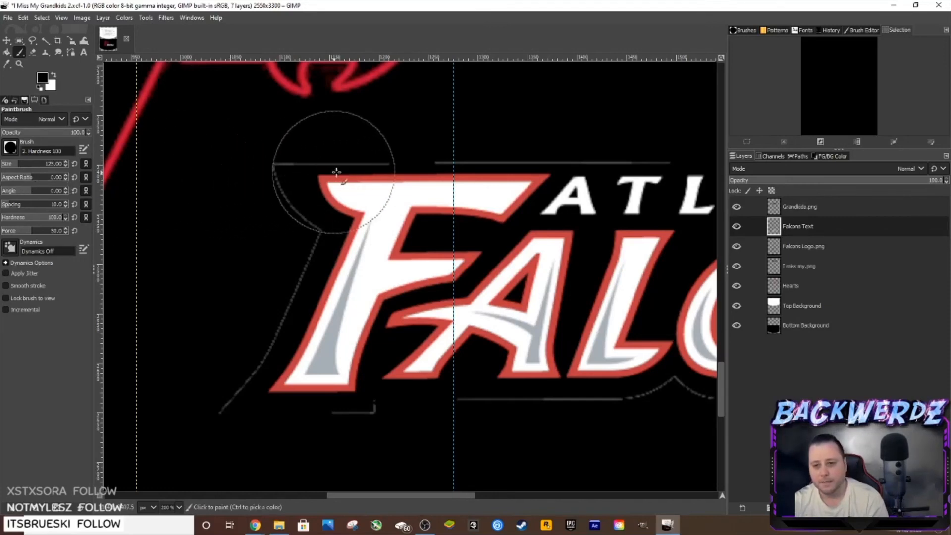
{"action": "left_click", "coordinate": [386, 225]}
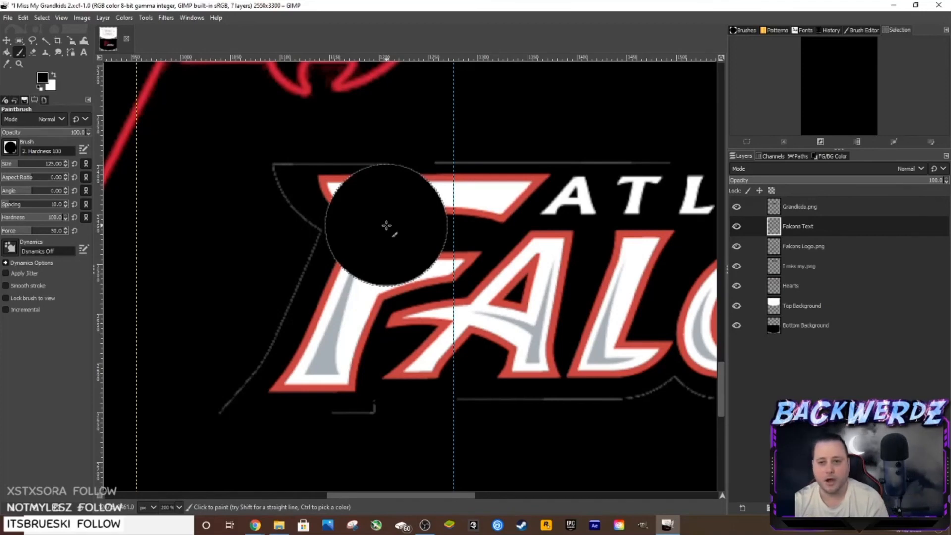
{"action": "key", "text": "ctrl+z"}
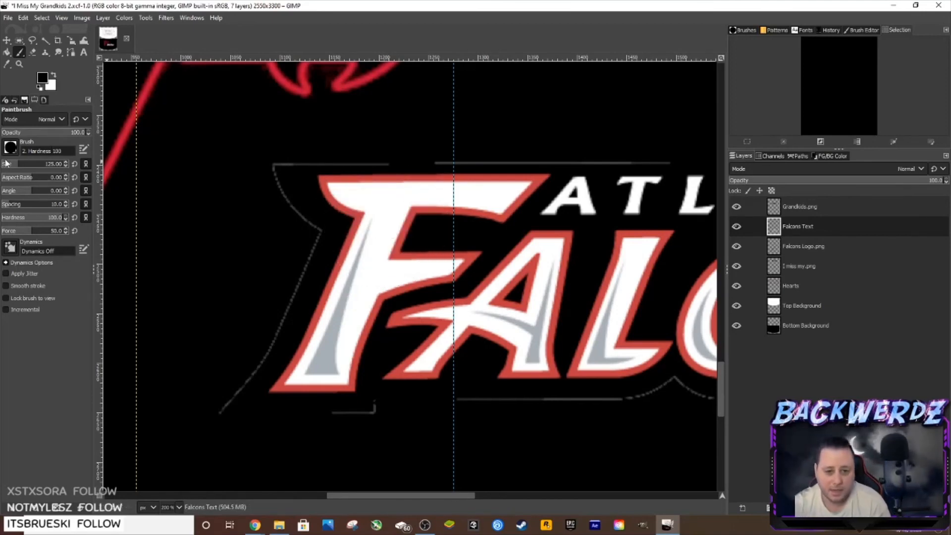
{"action": "left_click_drag", "start_coordinate": [12, 165], "coordinate": [8, 166]}
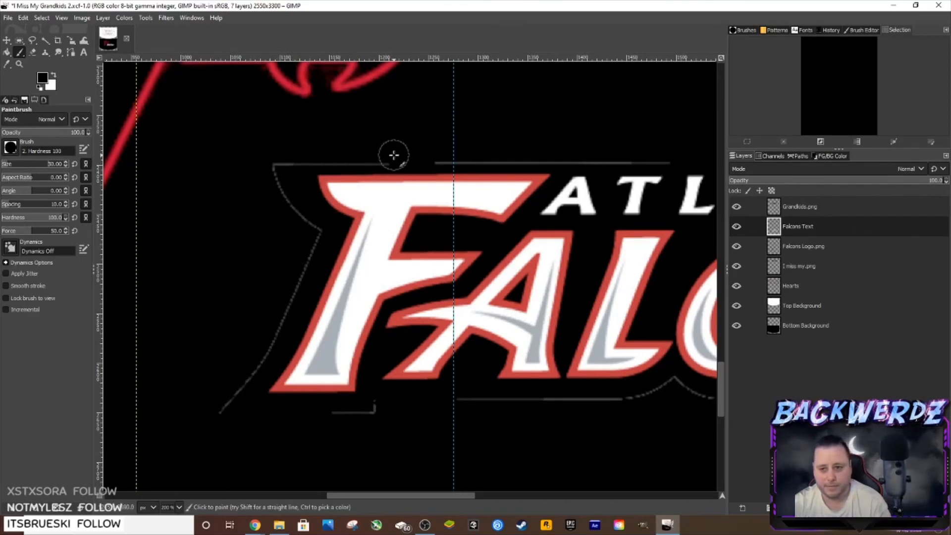
Paint black over the thin stray outline segments around the whole Atlanta Falcons wordmark on the Falcons Text layer.
{"action": "mouse_move", "coordinate": [394, 156]}
{"action": "left_mouse_down"}
{"action": "mouse_move", "coordinate": [274, 160]}
{"action": "mouse_move", "coordinate": [280, 183]}
{"action": "mouse_move", "coordinate": [316, 214]}
{"action": "mouse_move", "coordinate": [312, 244]}
{"action": "mouse_move", "coordinate": [226, 409]}
{"action": "mouse_move", "coordinate": [334, 419]}
{"action": "mouse_move", "coordinate": [668, 389]}
{"action": "left_mouse_up"}
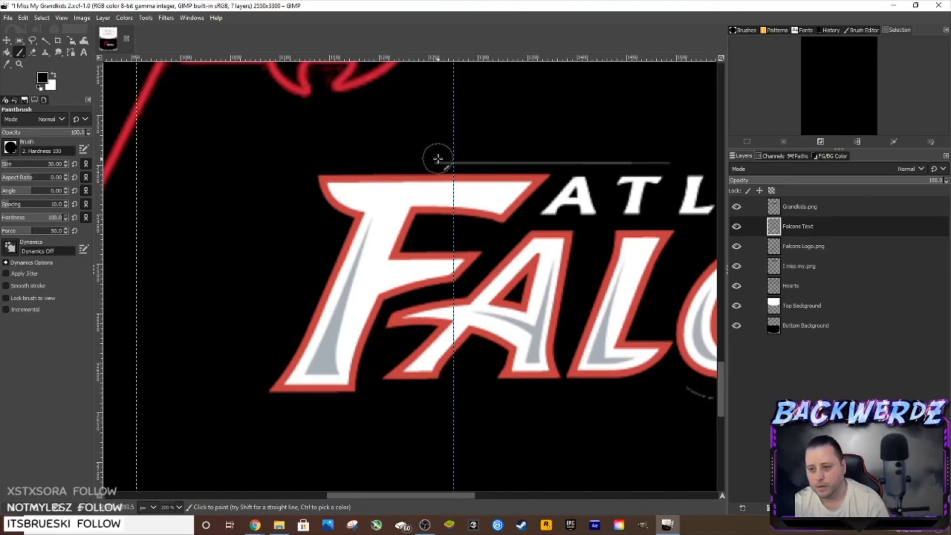
{"action": "left_click_drag", "start_coordinate": [439, 154], "coordinate": [675, 154]}
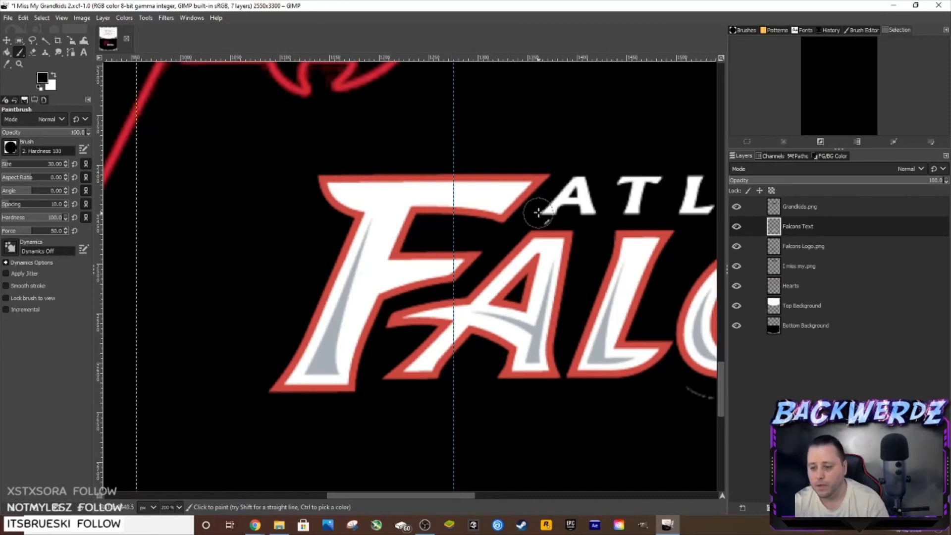
{"action": "left_click_drag", "start_coordinate": [419, 500], "coordinate": [518, 500]}
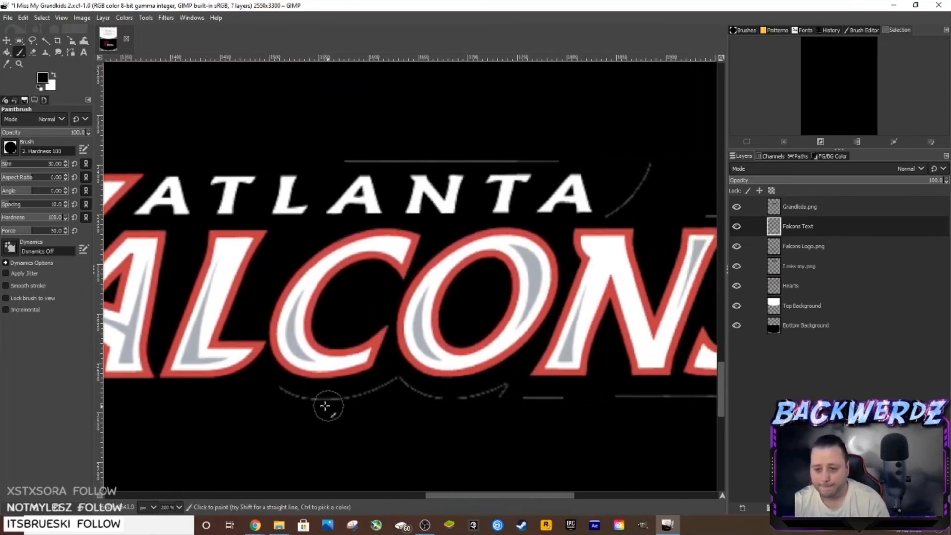
{"action": "mouse_move", "coordinate": [286, 396]}
{"action": "left_mouse_down"}
{"action": "mouse_move", "coordinate": [370, 400]}
{"action": "mouse_move", "coordinate": [399, 389]}
{"action": "mouse_move", "coordinate": [473, 401]}
{"action": "mouse_move", "coordinate": [666, 397]}
{"action": "left_mouse_up"}
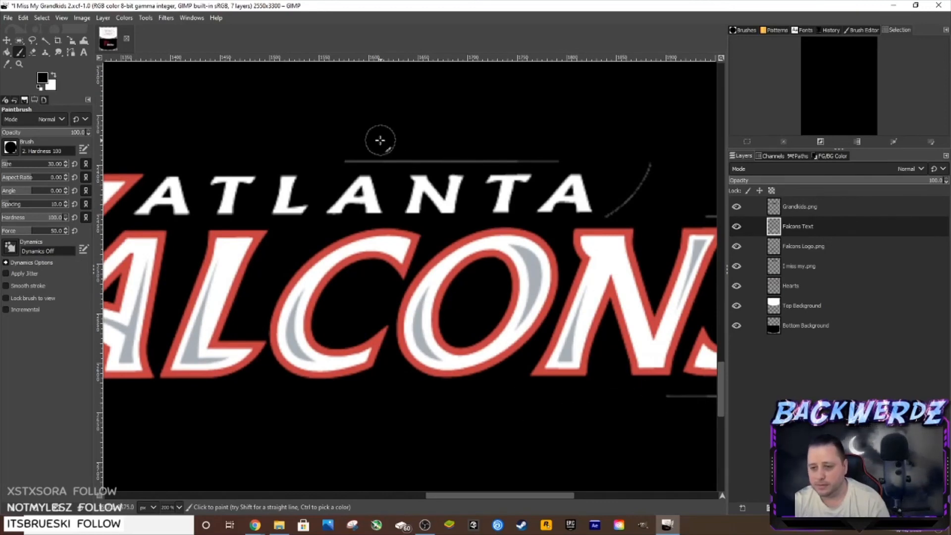
{"action": "mouse_move", "coordinate": [350, 152]}
{"action": "left_mouse_down"}
{"action": "mouse_move", "coordinate": [657, 155]}
{"action": "mouse_move", "coordinate": [622, 202]}
{"action": "left_mouse_up"}
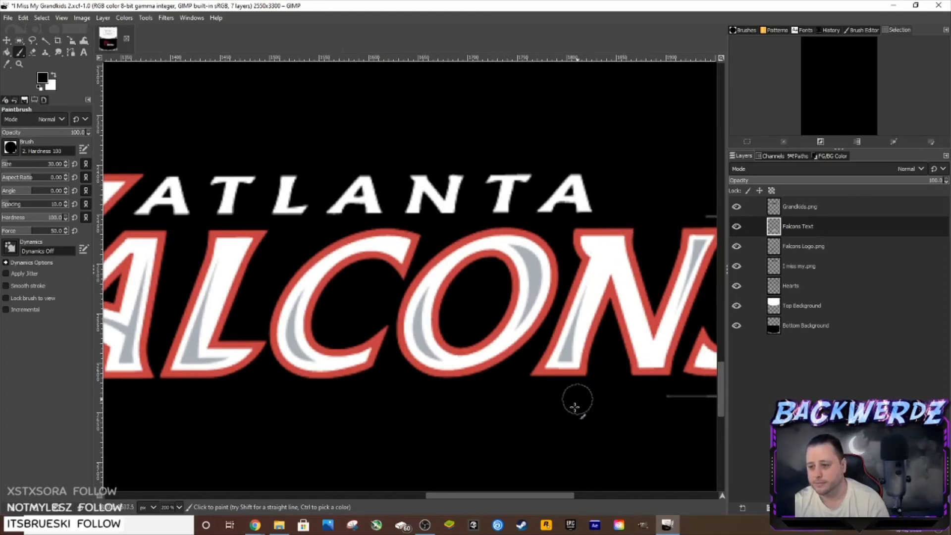
{"action": "left_click_drag", "start_coordinate": [528, 496], "coordinate": [582, 496]}
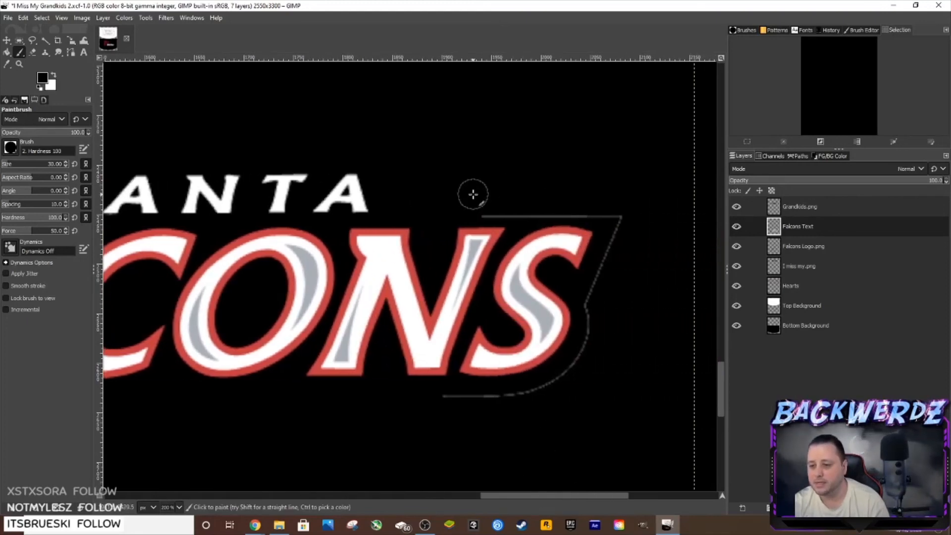
{"action": "mouse_move", "coordinate": [481, 207]}
{"action": "left_mouse_down"}
{"action": "mouse_move", "coordinate": [614, 208]}
{"action": "mouse_move", "coordinate": [619, 229]}
{"action": "mouse_move", "coordinate": [592, 285]}
{"action": "mouse_move", "coordinate": [589, 352]}
{"action": "mouse_move", "coordinate": [563, 384]}
{"action": "mouse_move", "coordinate": [450, 403]}
{"action": "left_mouse_up"}
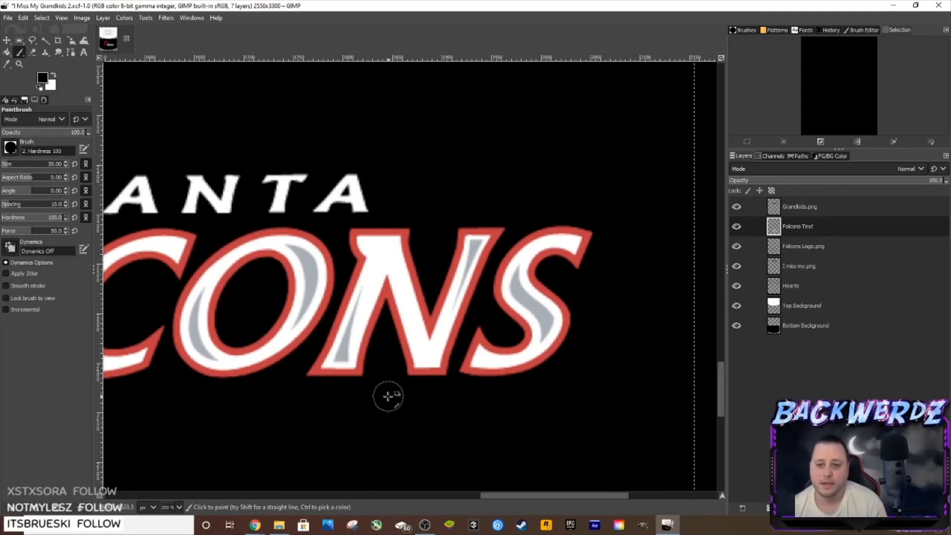
{"action": "scroll", "coordinate": [388, 395], "scroll_direction": "down", "scroll_amount": 3}
{"action": "scroll", "coordinate": [346, 289], "scroll_direction": "down", "scroll_amount": 1}
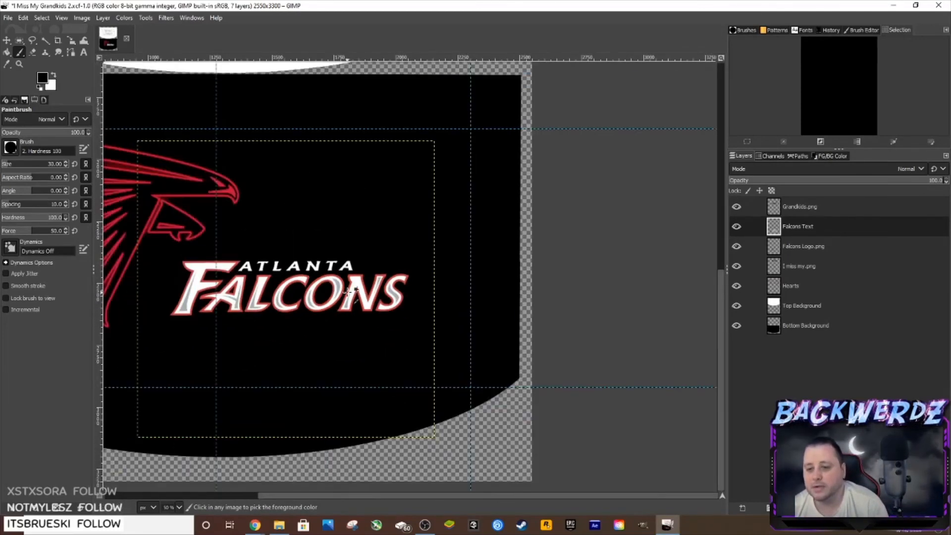
{"action": "scroll", "coordinate": [354, 291], "scroll_direction": "down", "scroll_amount": 1}
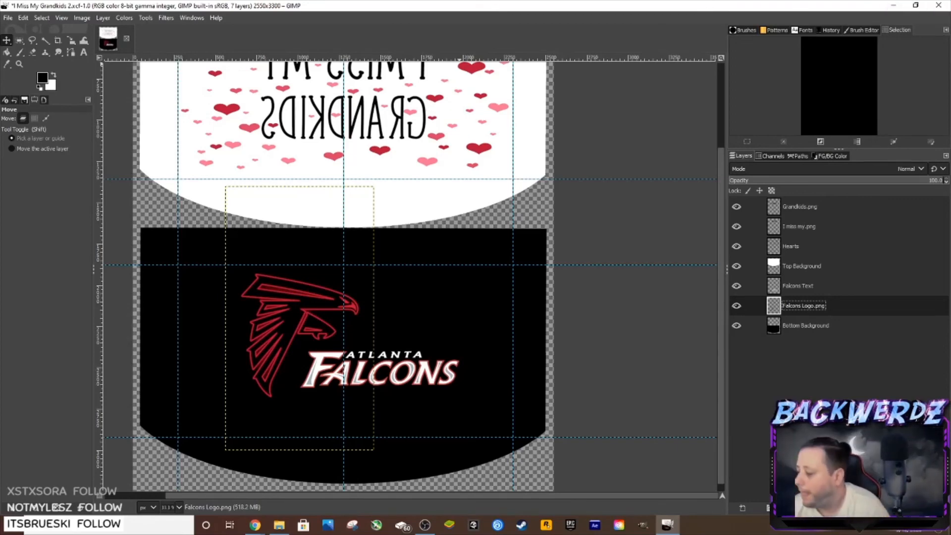
Switch to the Chrome browser window.
{"action": "key", "text": "alt+Tab"}
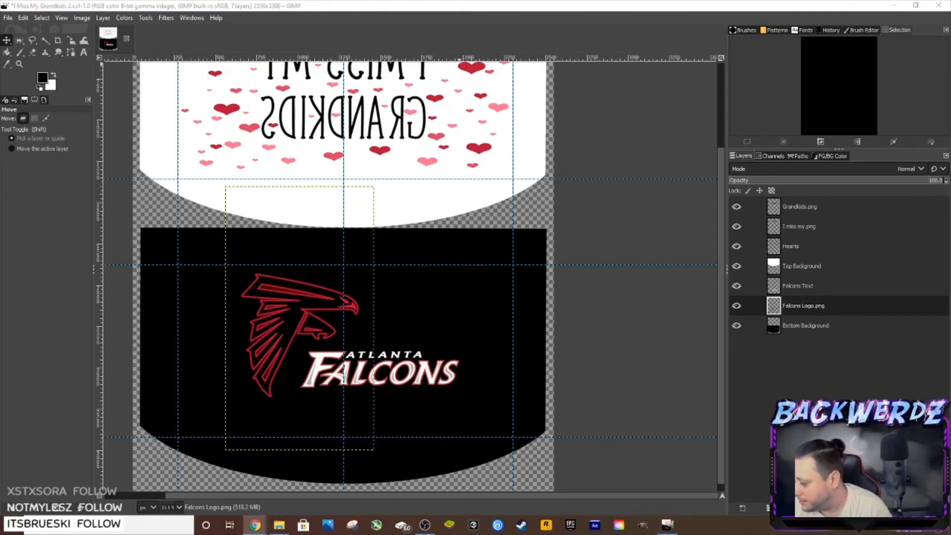